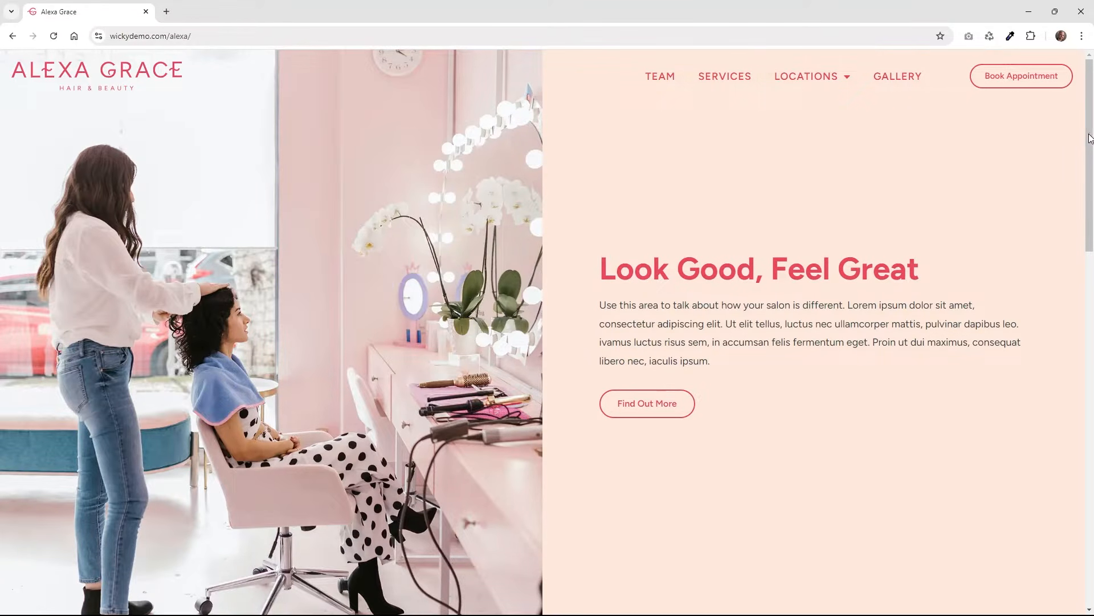
Open the salon's Team page from the TEAM link in the navigation bar.
drag(1089, 138, 1092, 348)
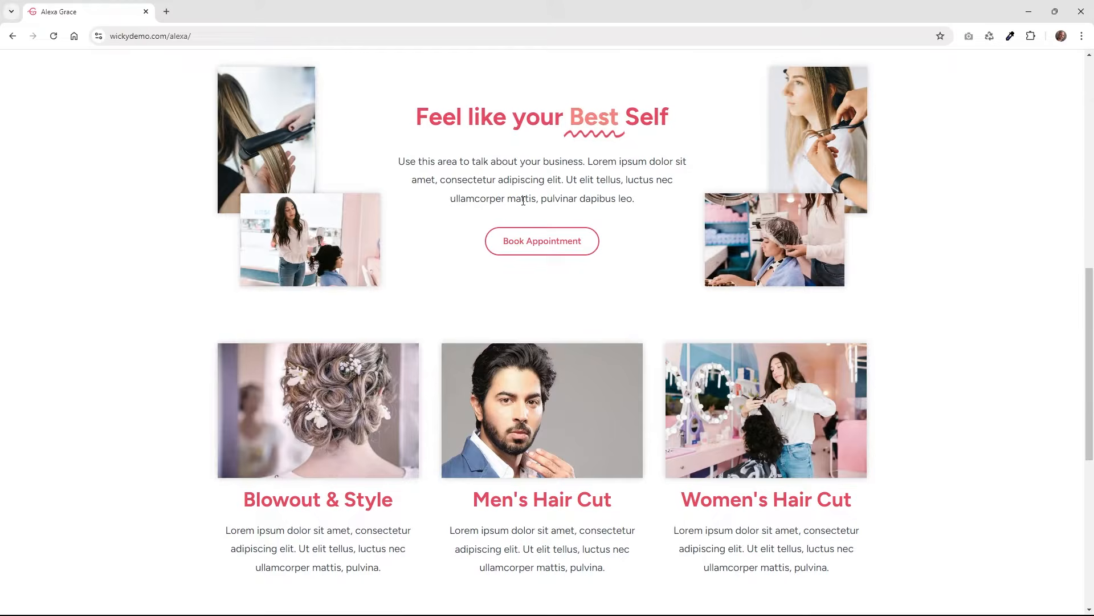
scroll(365, 284, down, 3)
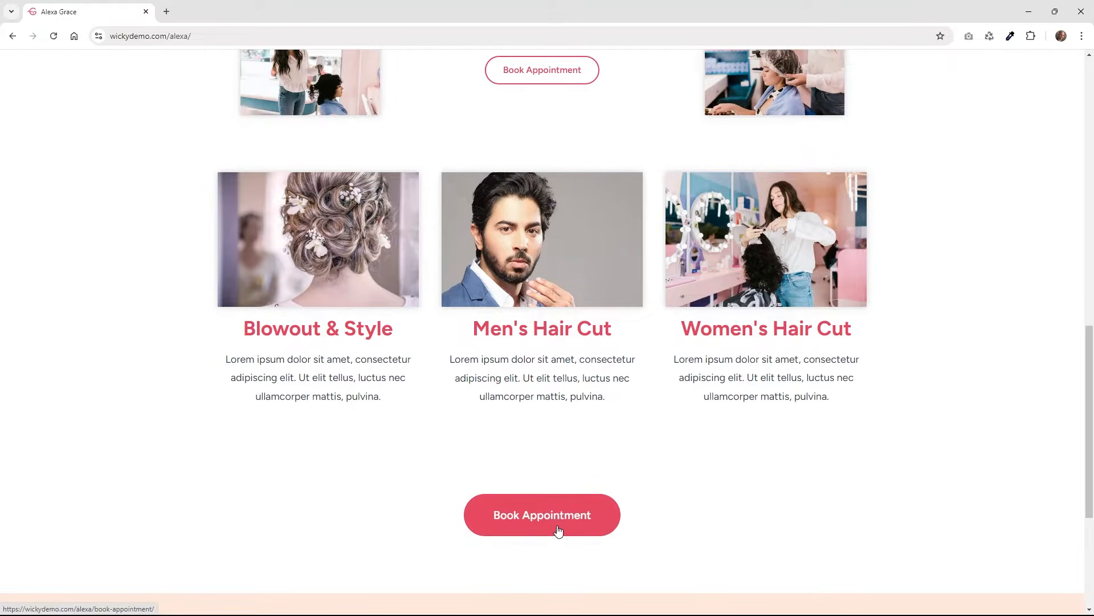
scroll(558, 490, down, 5)
scroll(557, 444, up, 10)
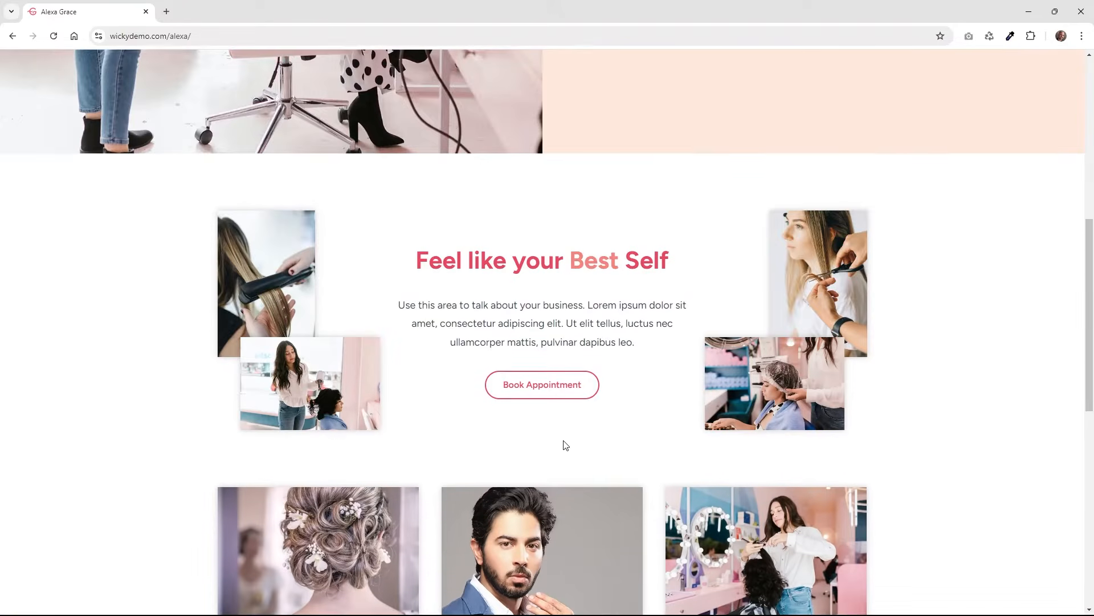
scroll(586, 429, up, 8)
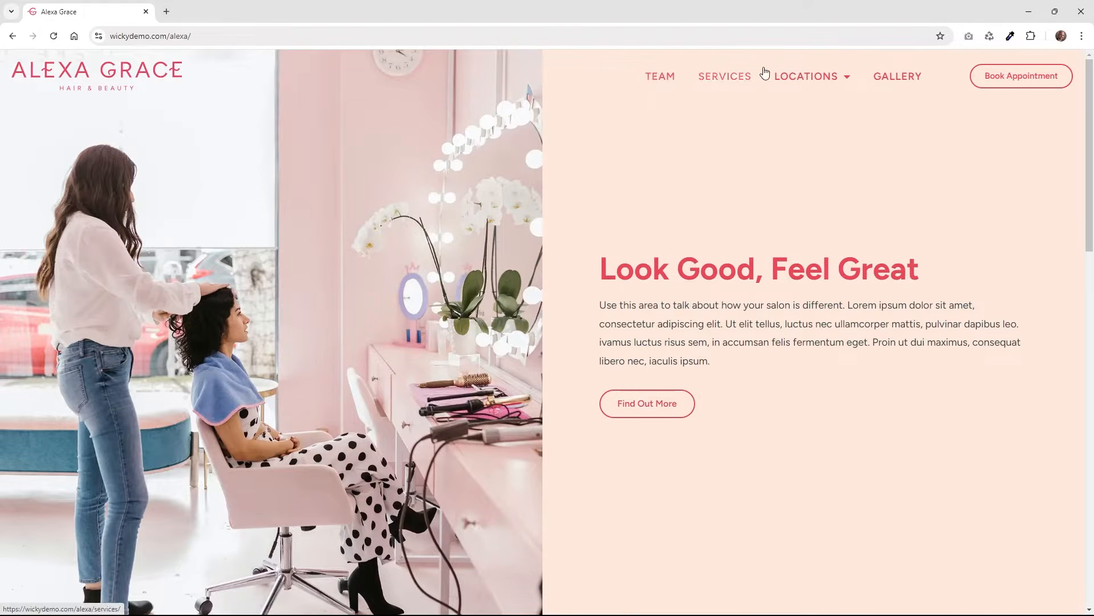
mouse_move(818, 83)
click(659, 77)
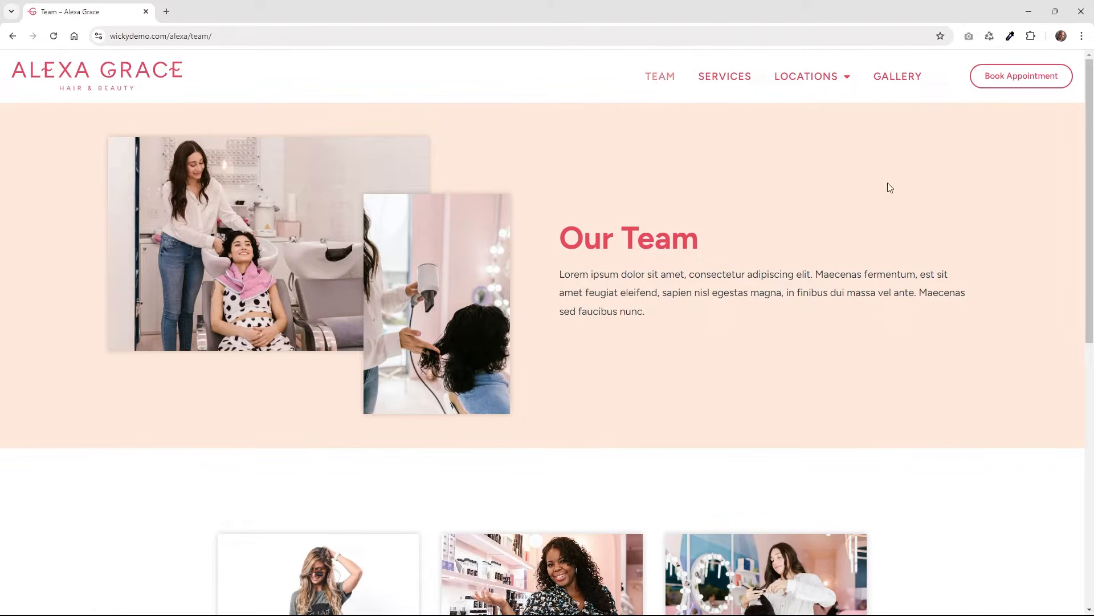
drag(1089, 138, 1093, 262)
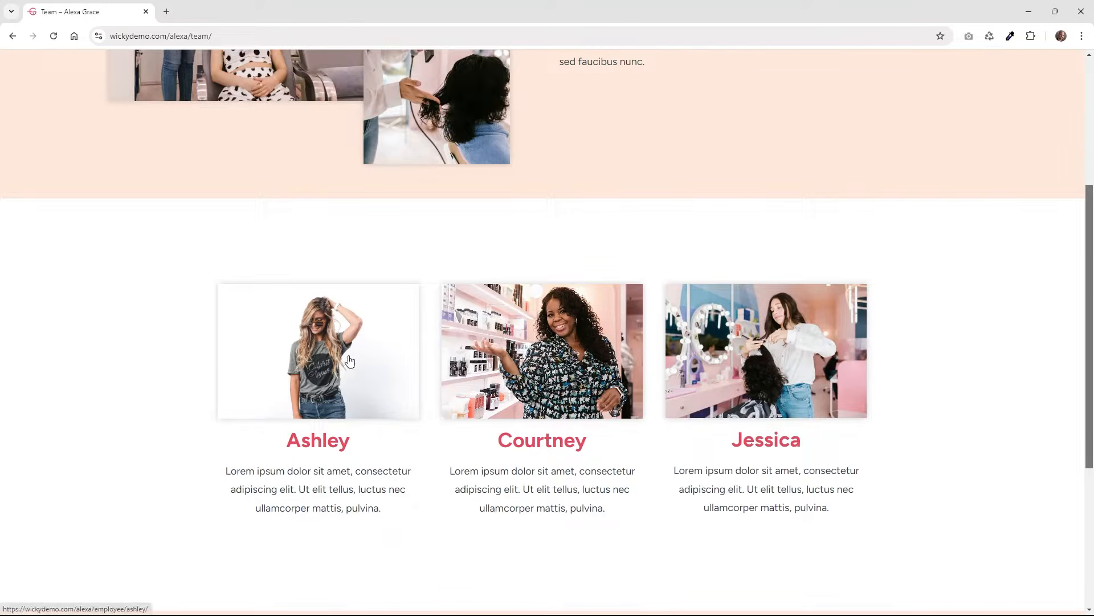
scroll(330, 376, down, 2)
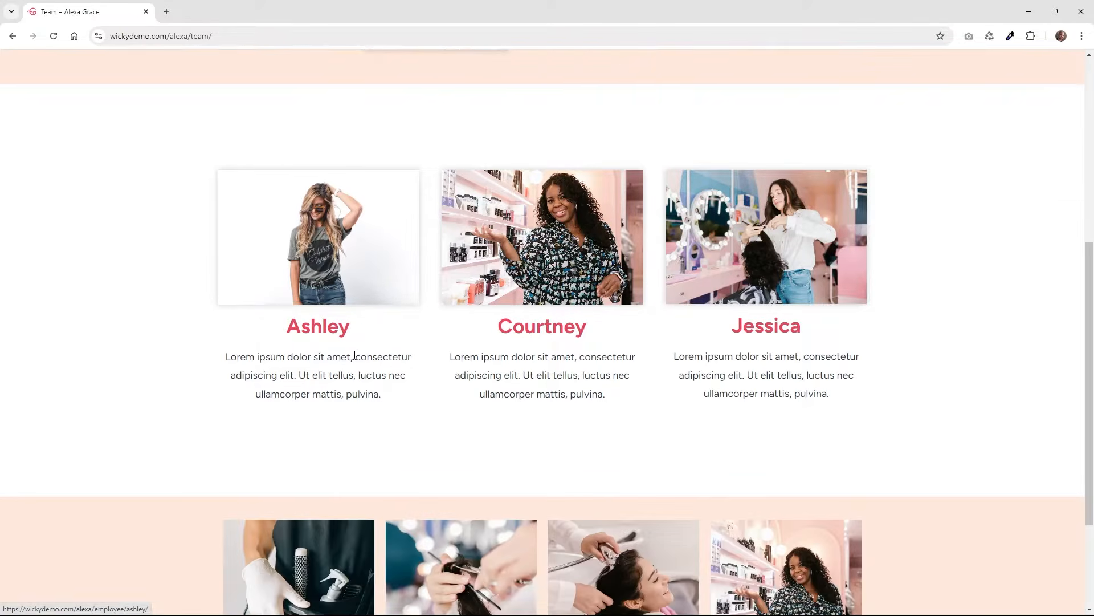
click(568, 281)
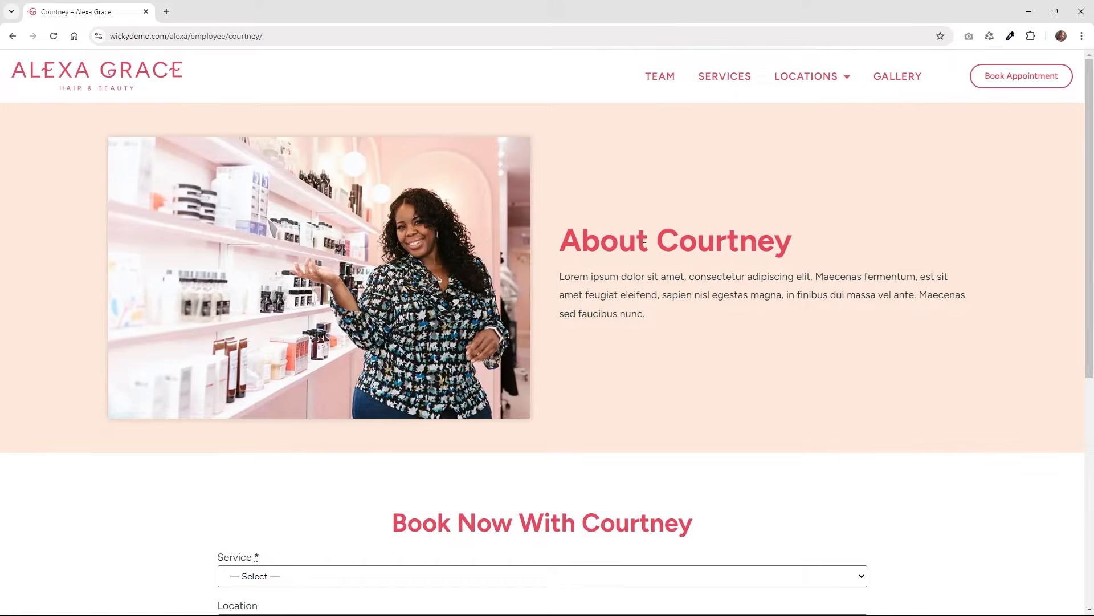
In Courtney's Book Now form, choose Men's Hair Cut at the Rittenhouse location and continue.
scroll(640, 244, down, 3)
scroll(489, 272, down, 1)
scroll(489, 272, down, 2)
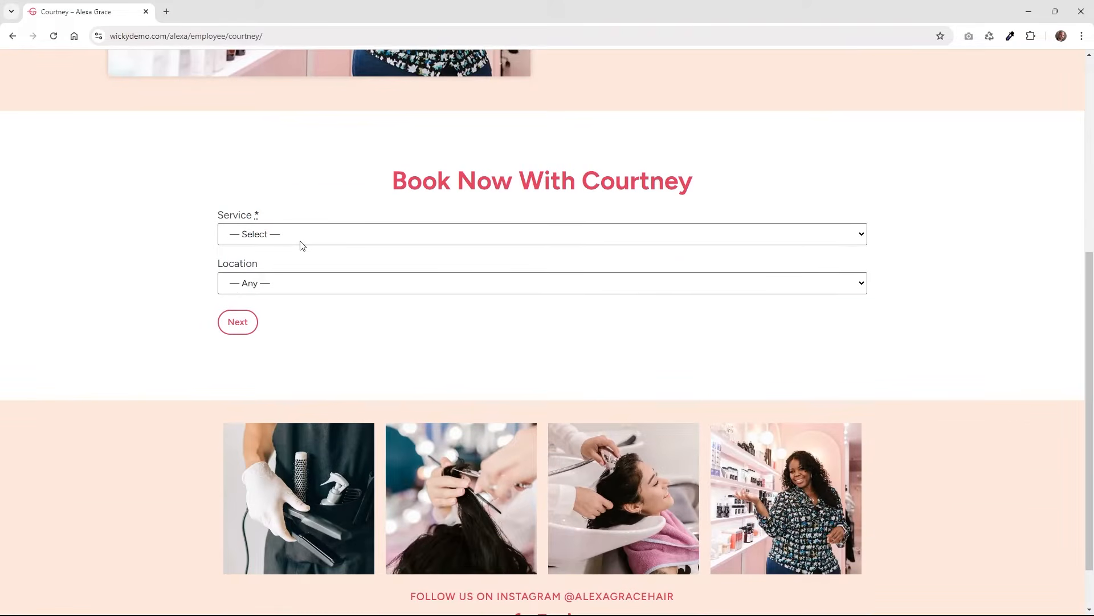
click(299, 233)
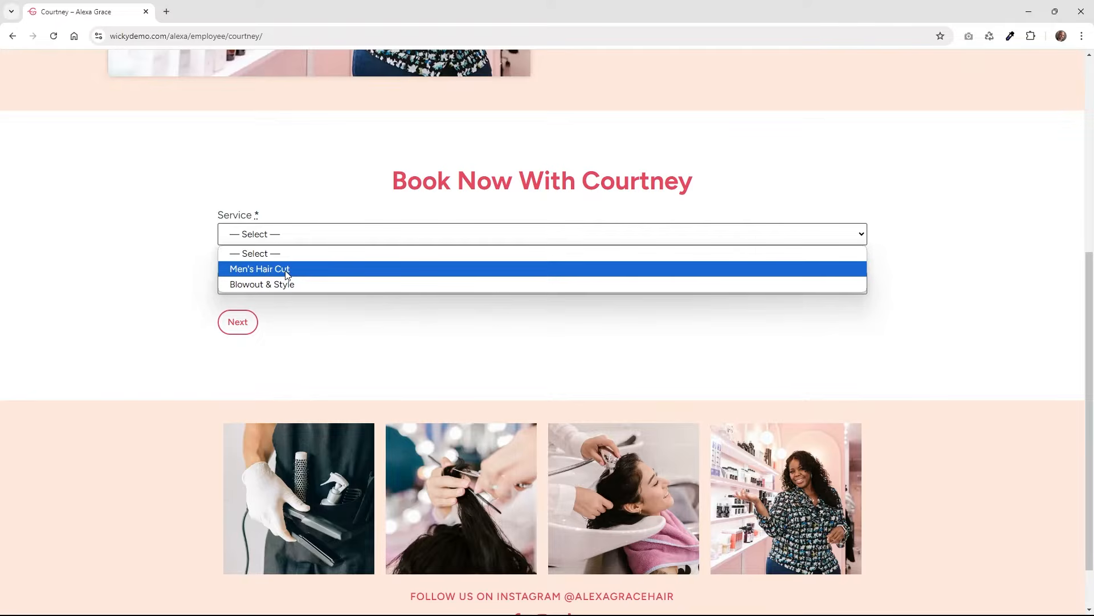
click(286, 271)
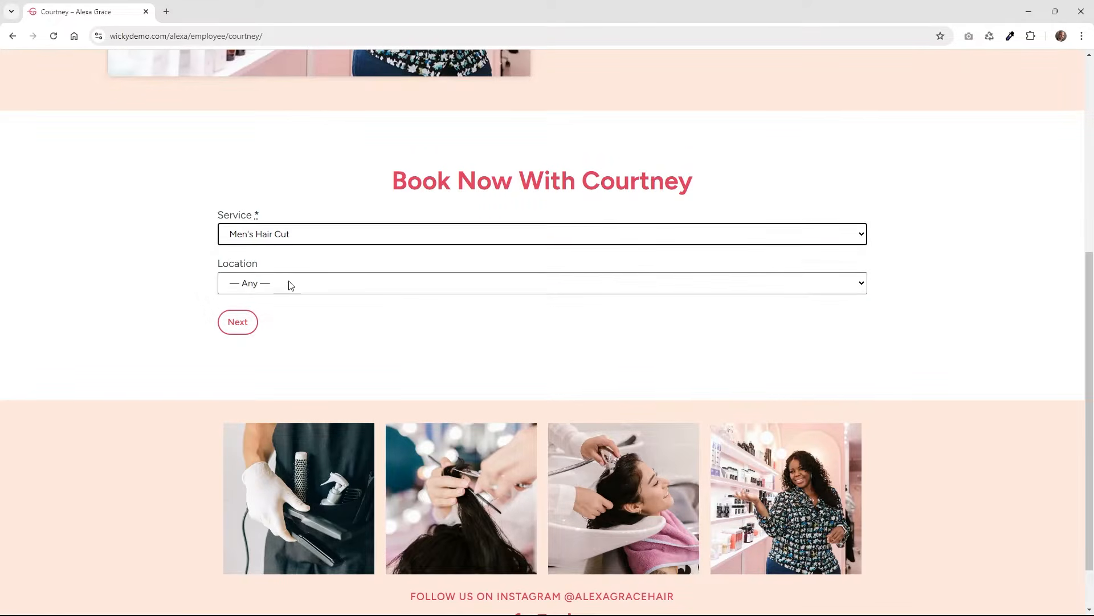
click(288, 283)
click(289, 318)
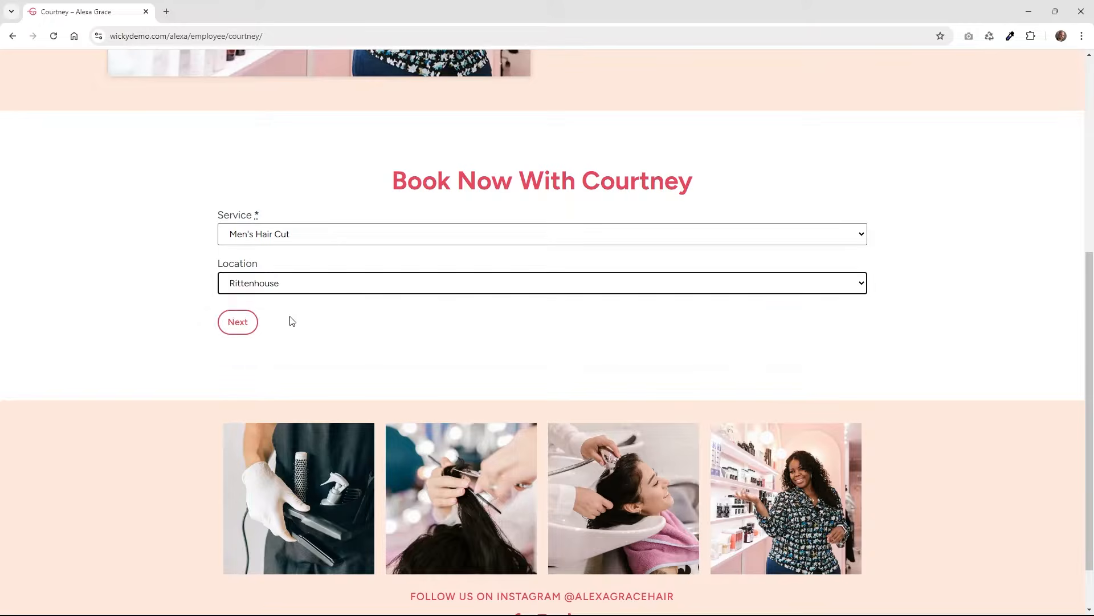
click(243, 324)
Pick the 4:30 pm slot on September 16 and continue through the summary to contact details.
click(445, 287)
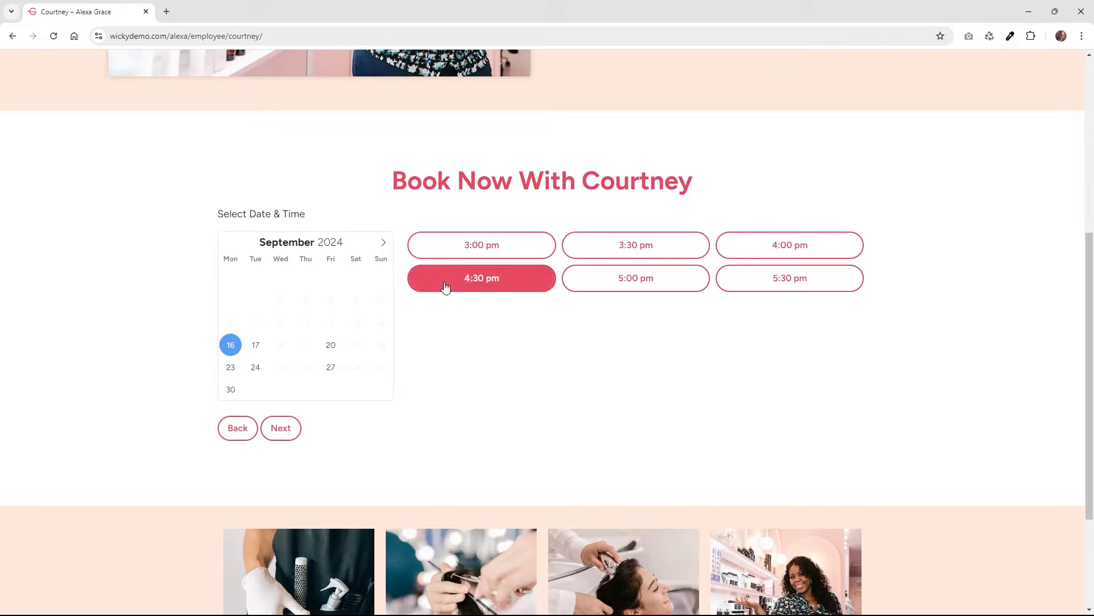
click(292, 434)
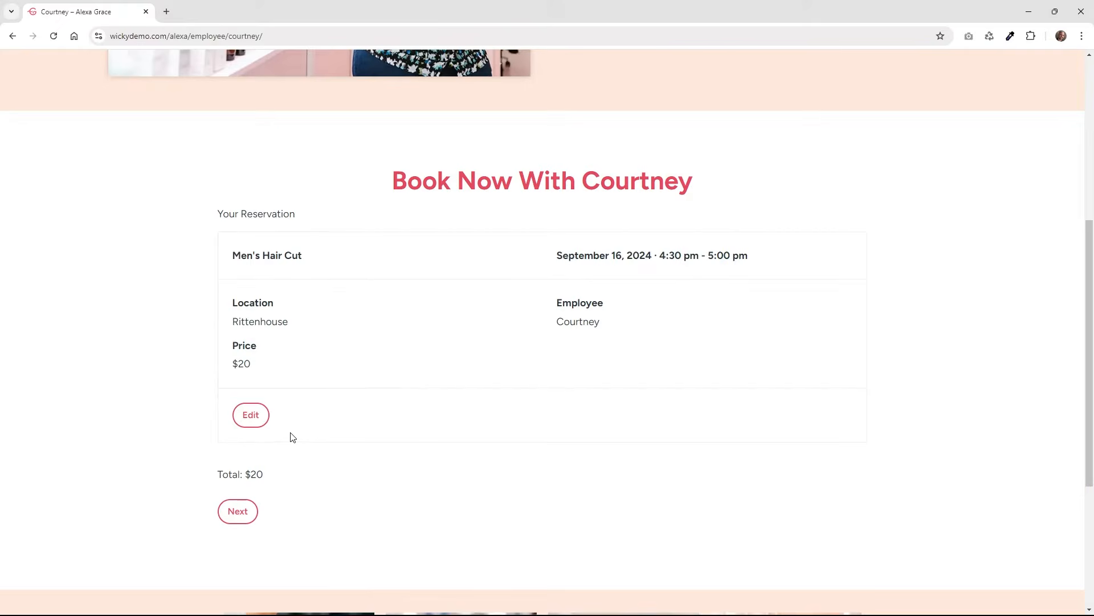
click(239, 511)
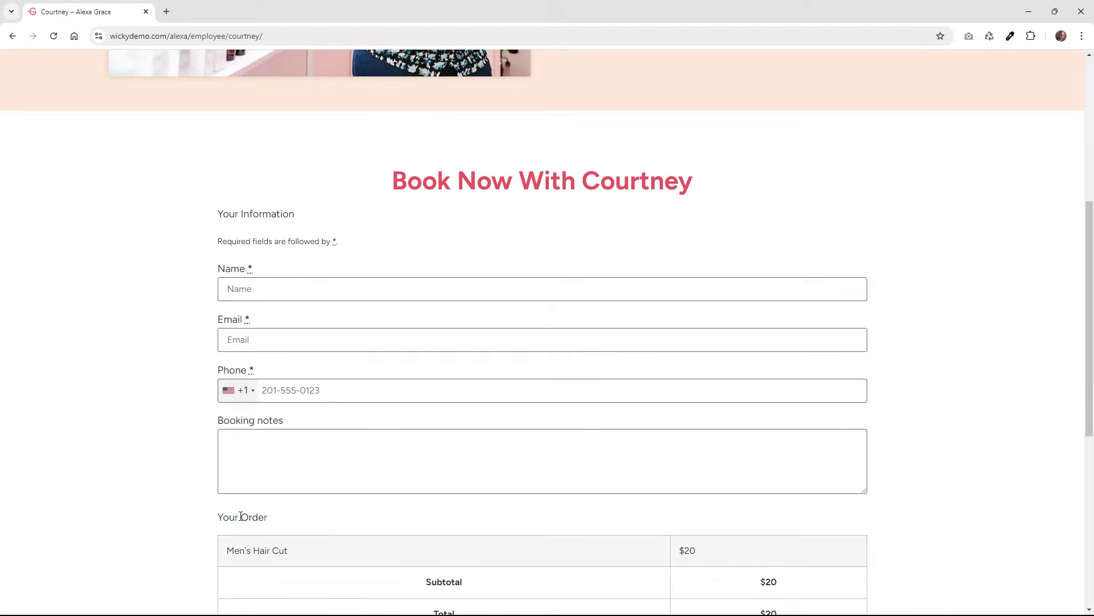
scroll(333, 410, down, 3)
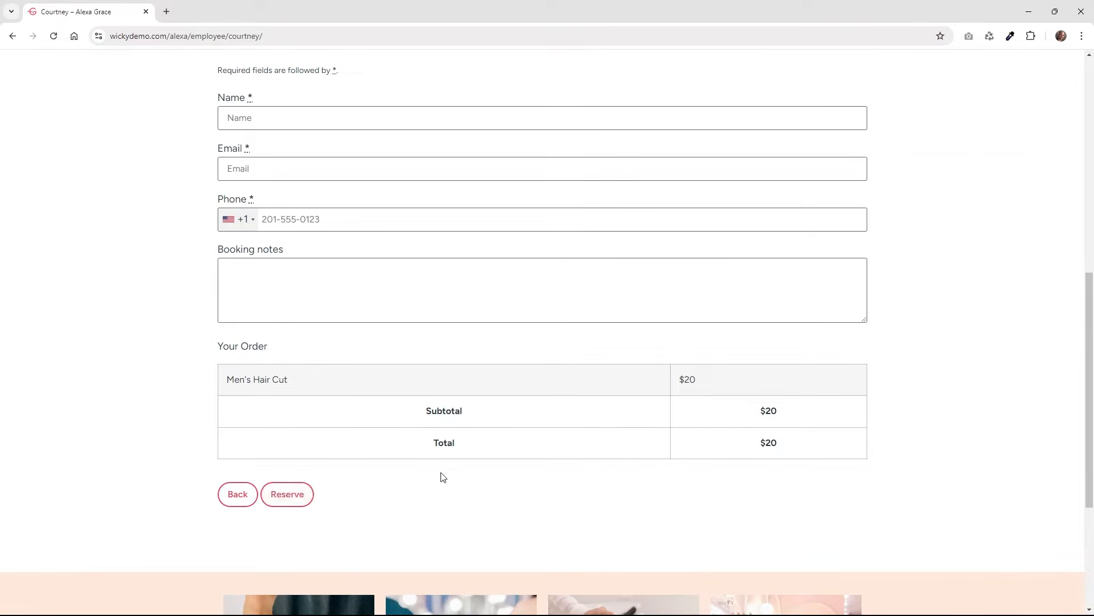
scroll(491, 473, up, 3)
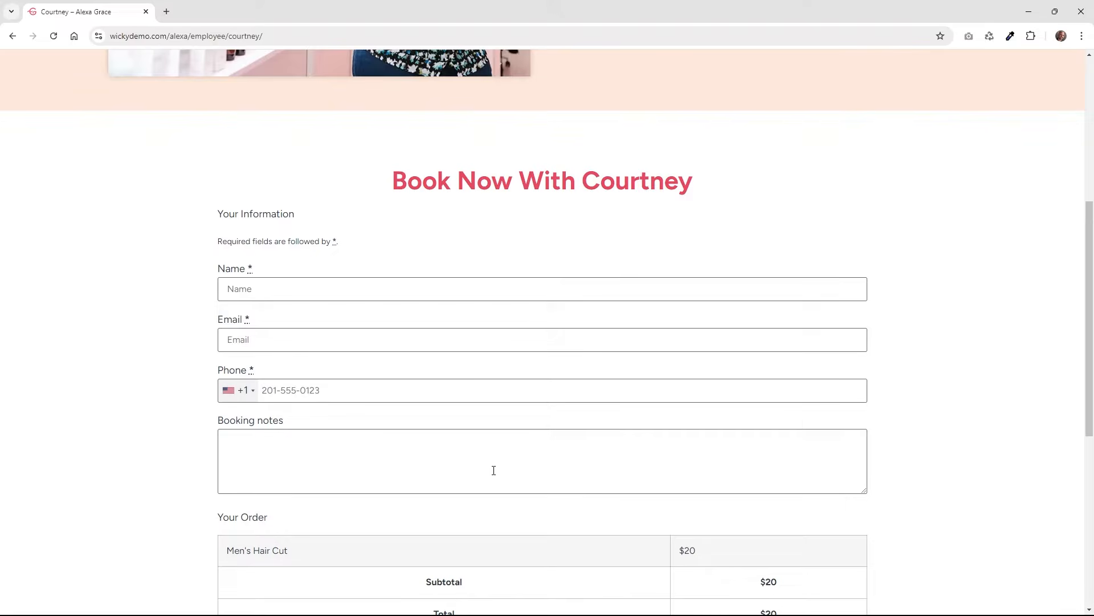
scroll(553, 463, up, 6)
Open the Women's Hair Cut service page from Services and inspect its URL.
click(735, 83)
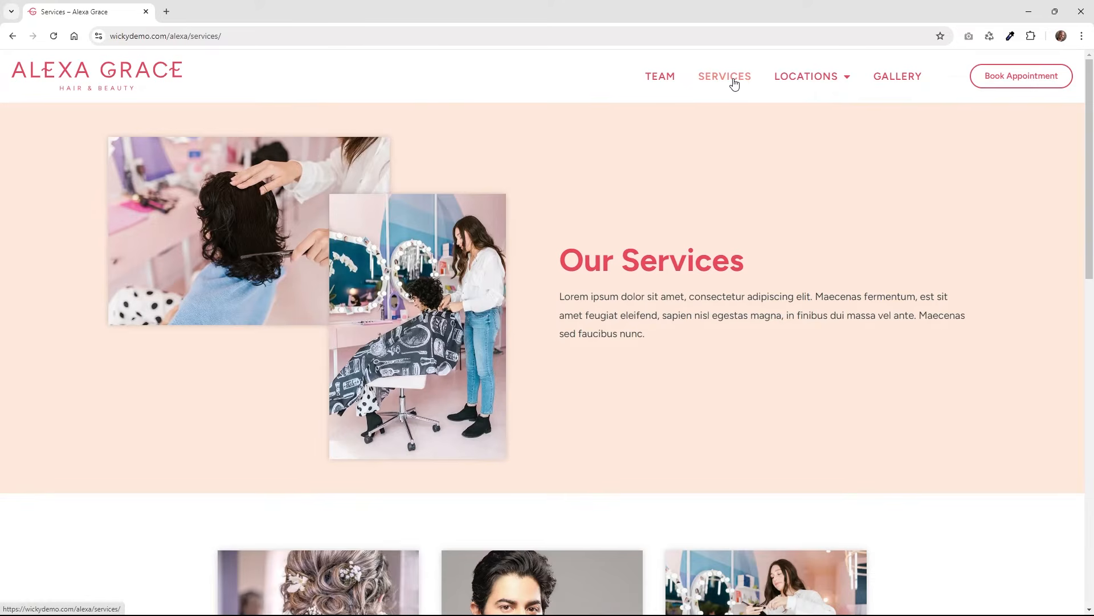
drag(1090, 114, 1093, 215)
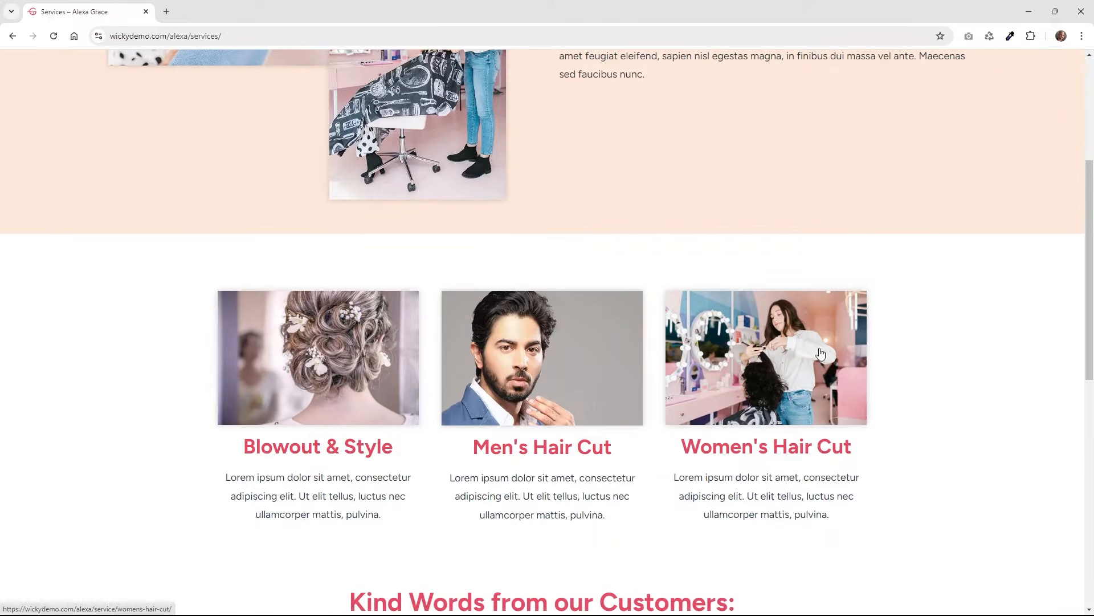
scroll(368, 382, down, 3)
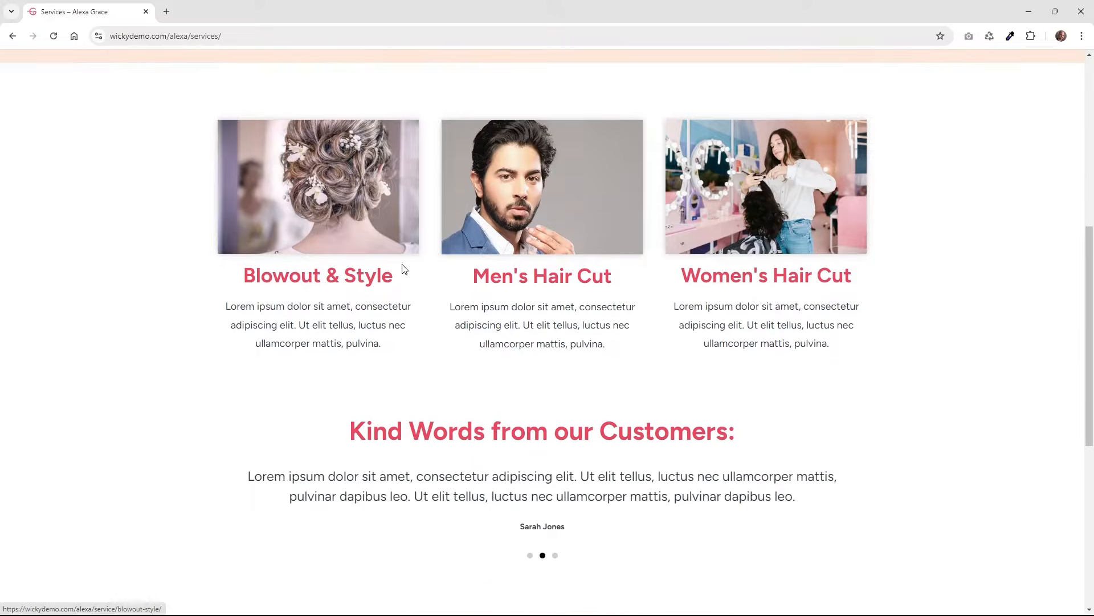
click(714, 201)
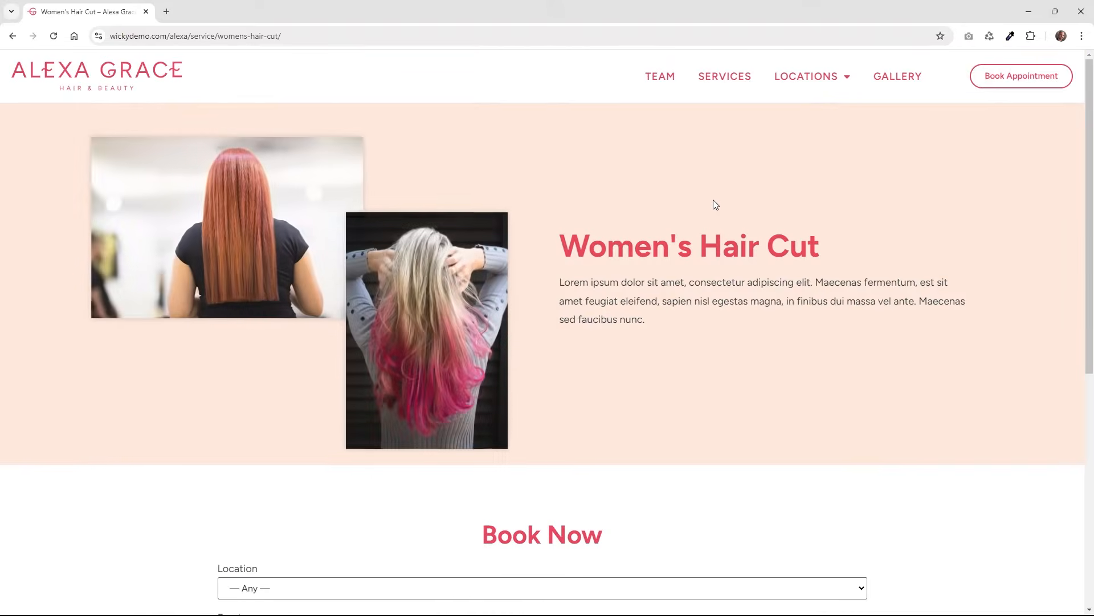
click(219, 38)
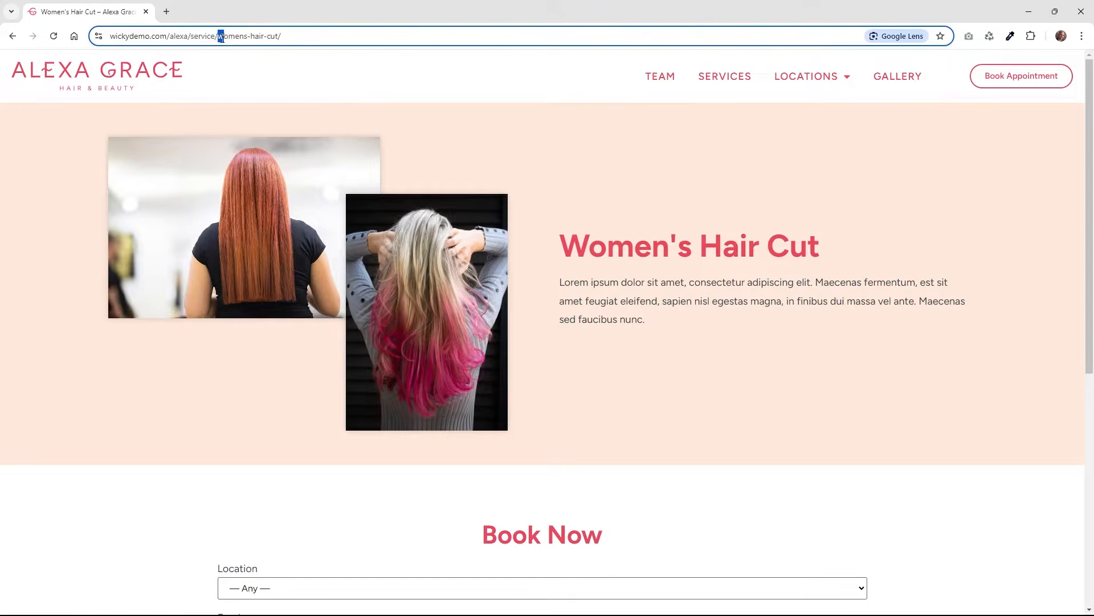
drag(253, 34, 343, 34)
click(246, 389)
In the Book Now form, set Location to Fishtown and Employee to Jessica, then continue.
scroll(214, 393, down, 3)
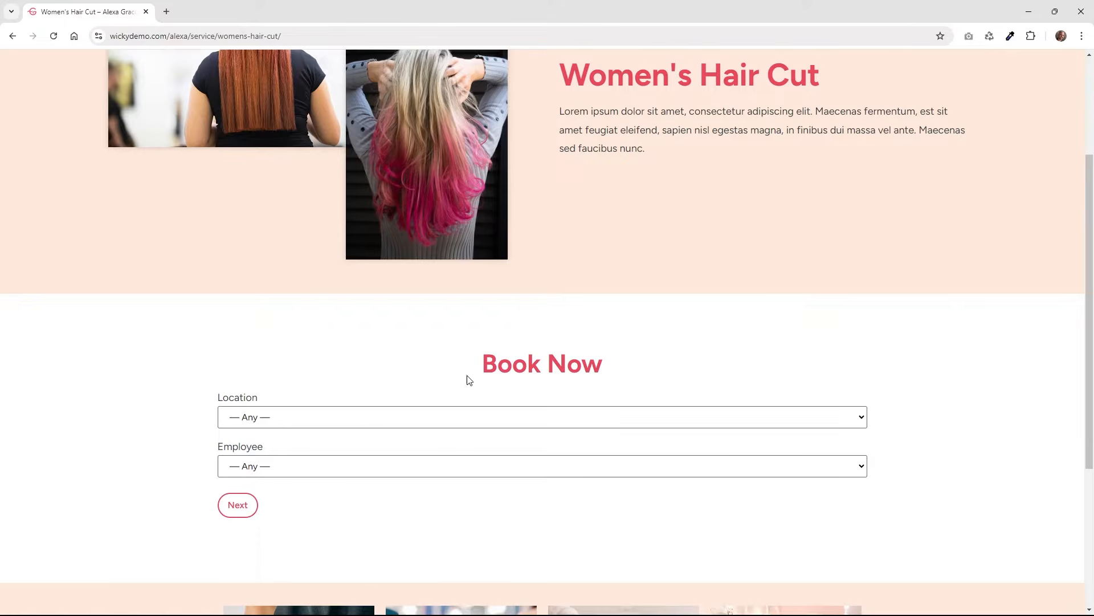
click(358, 424)
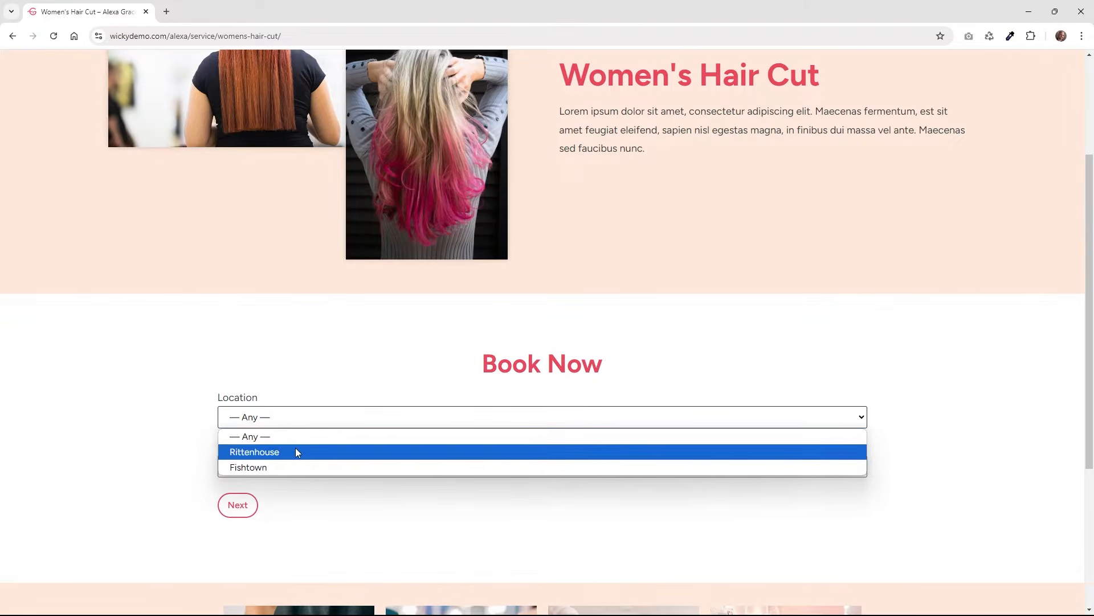
click(169, 346)
scroll(169, 346, up, 3)
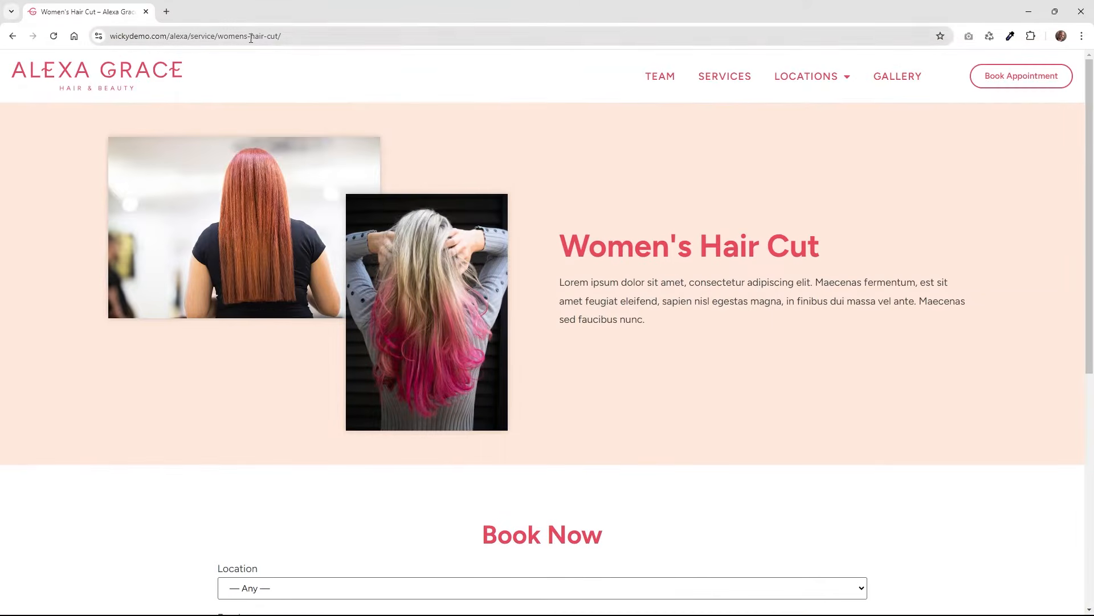
scroll(181, 369, down, 3)
click(281, 422)
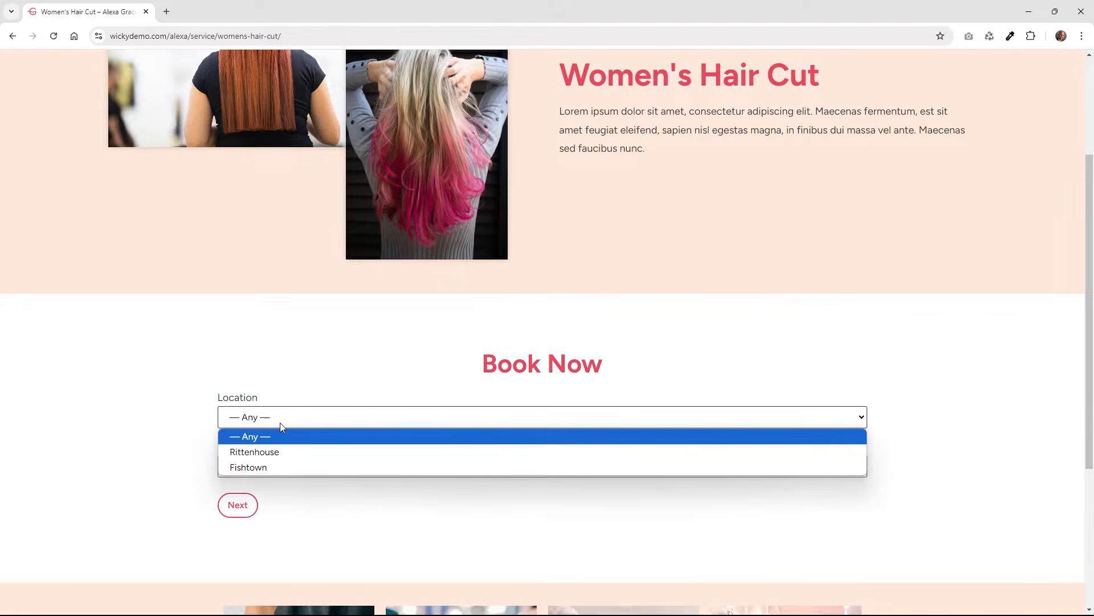
click(282, 466)
click(283, 464)
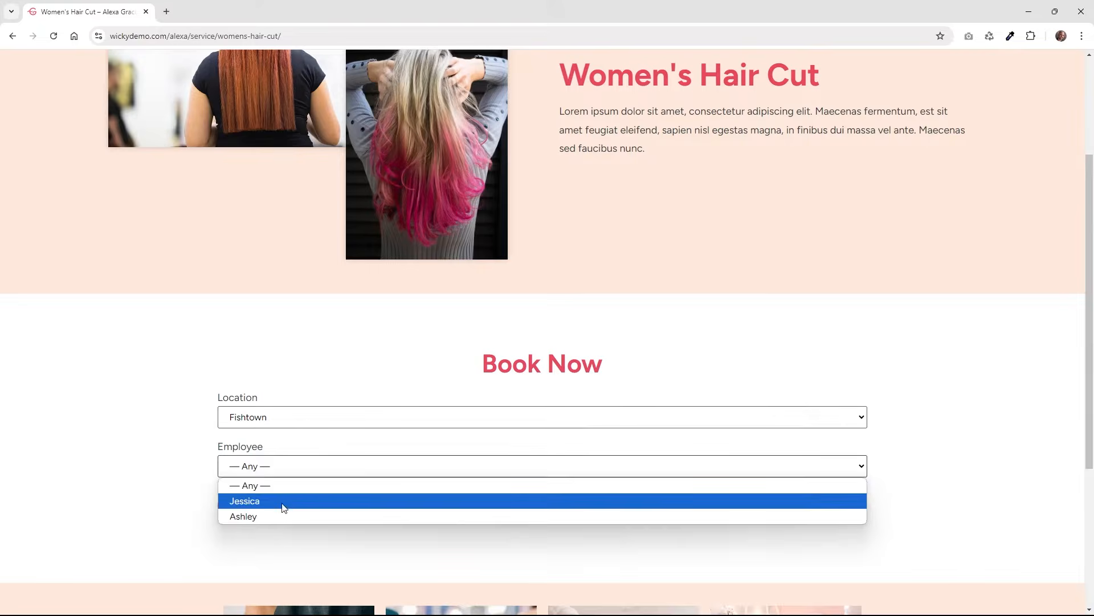
click(283, 507)
click(245, 507)
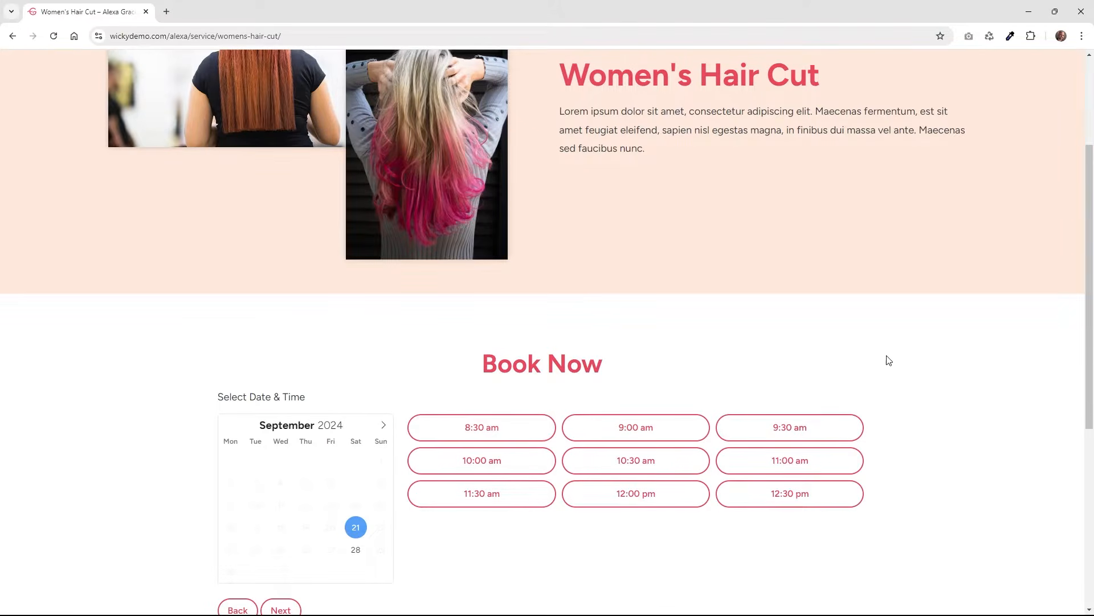
scroll(893, 364, up, 3)
mouse_move(814, 80)
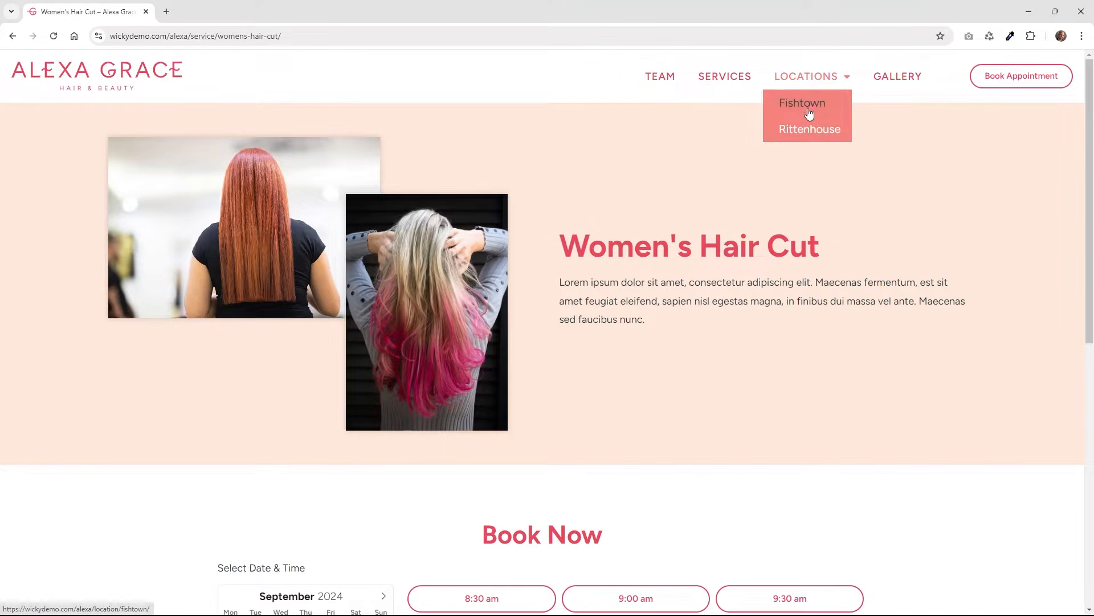
click(809, 106)
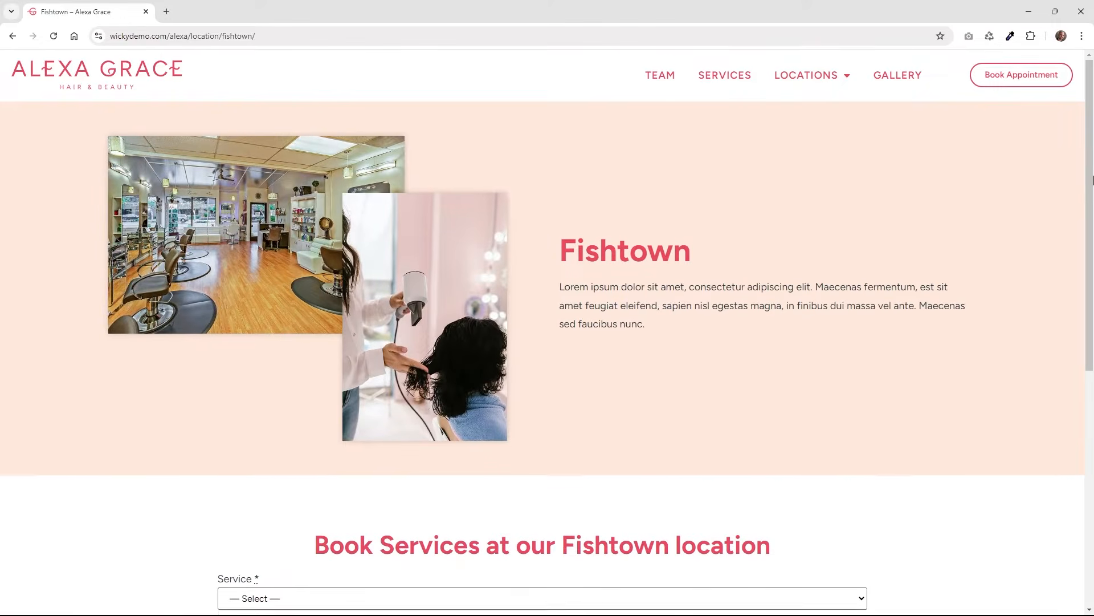
scroll(1092, 246, down, 2)
scroll(1092, 245, down, 2)
click(317, 389)
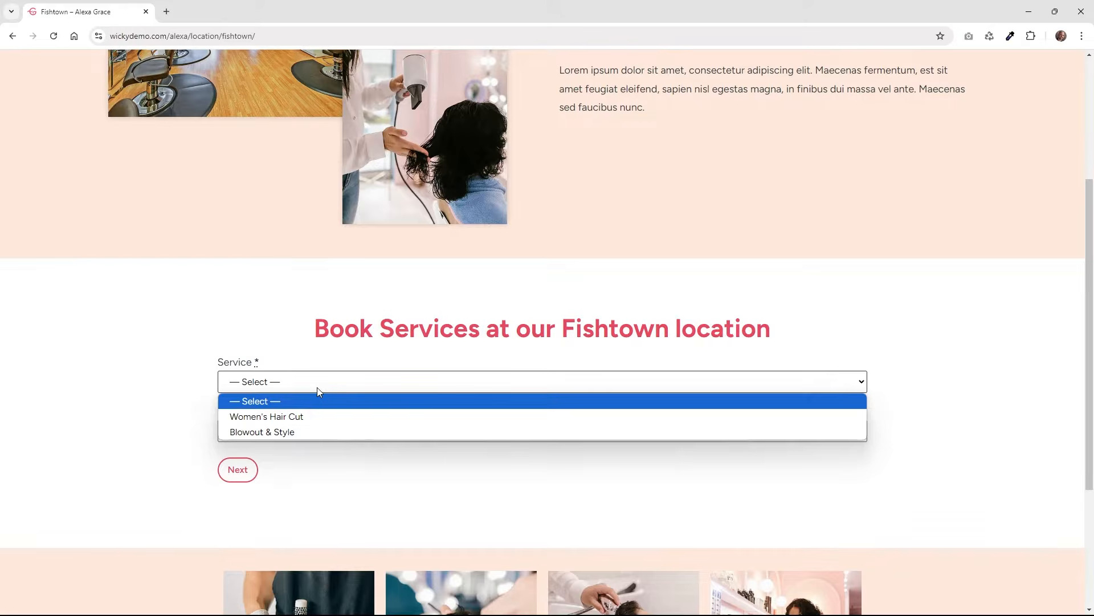
click(168, 429)
click(272, 433)
click(198, 423)
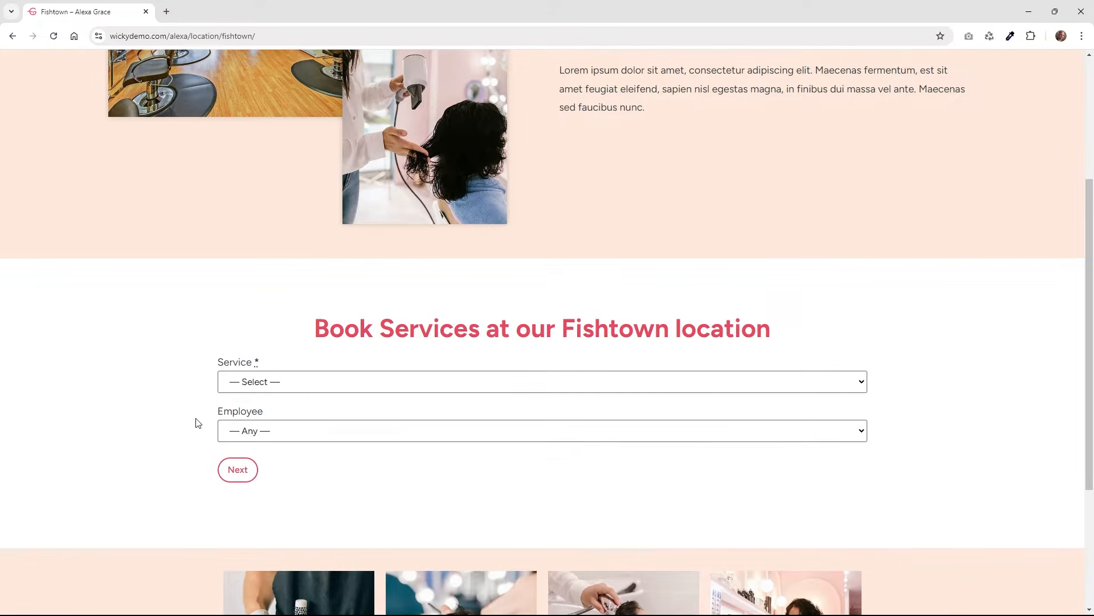
scroll(191, 417, up, 4)
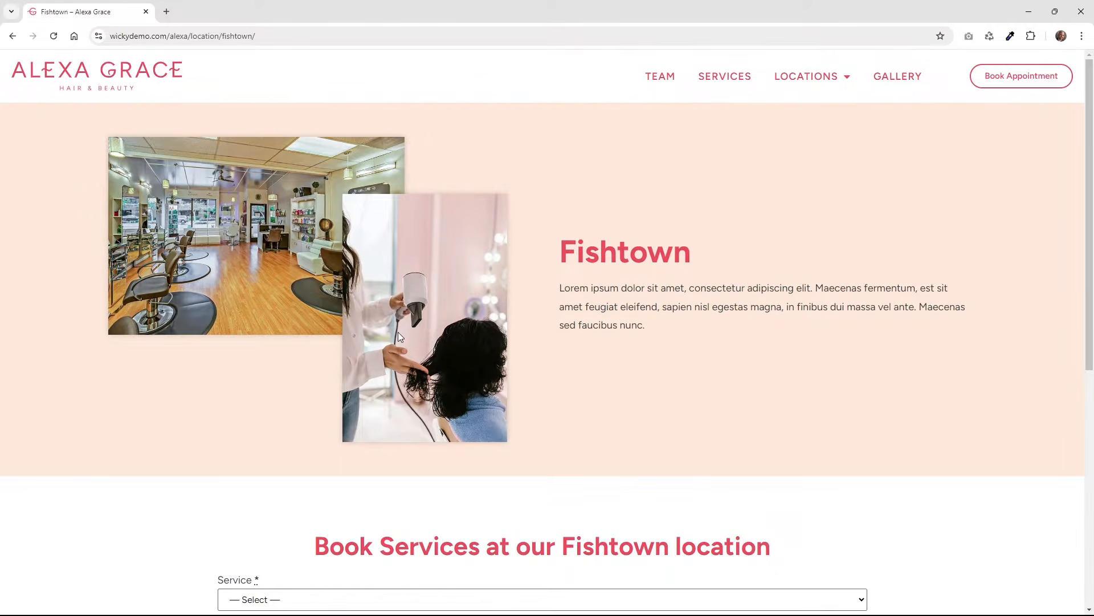
scroll(225, 387, down, 3)
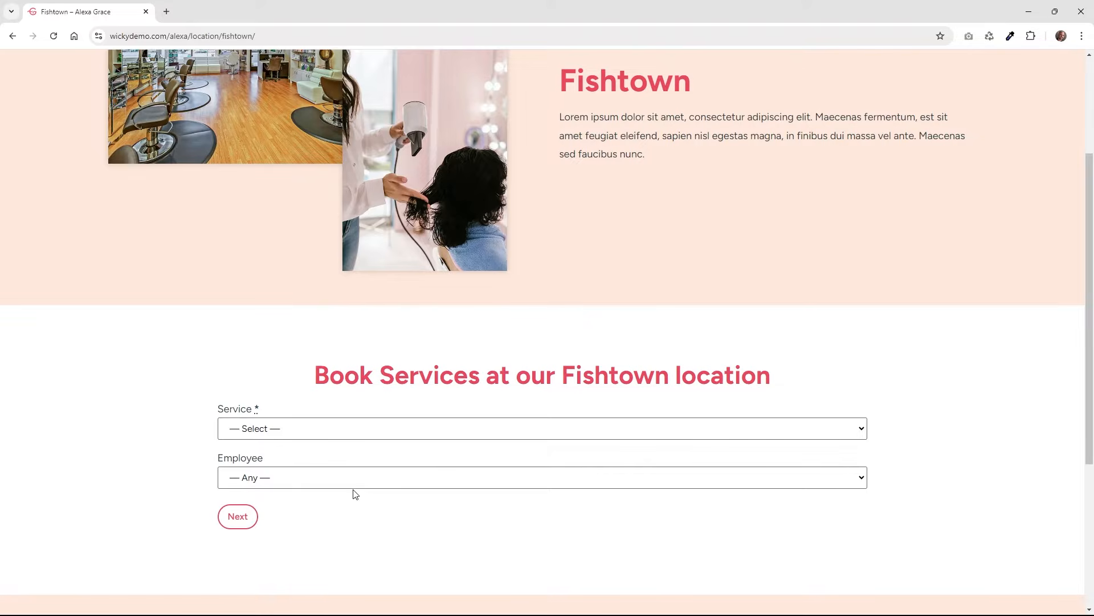
scroll(763, 224, up, 3)
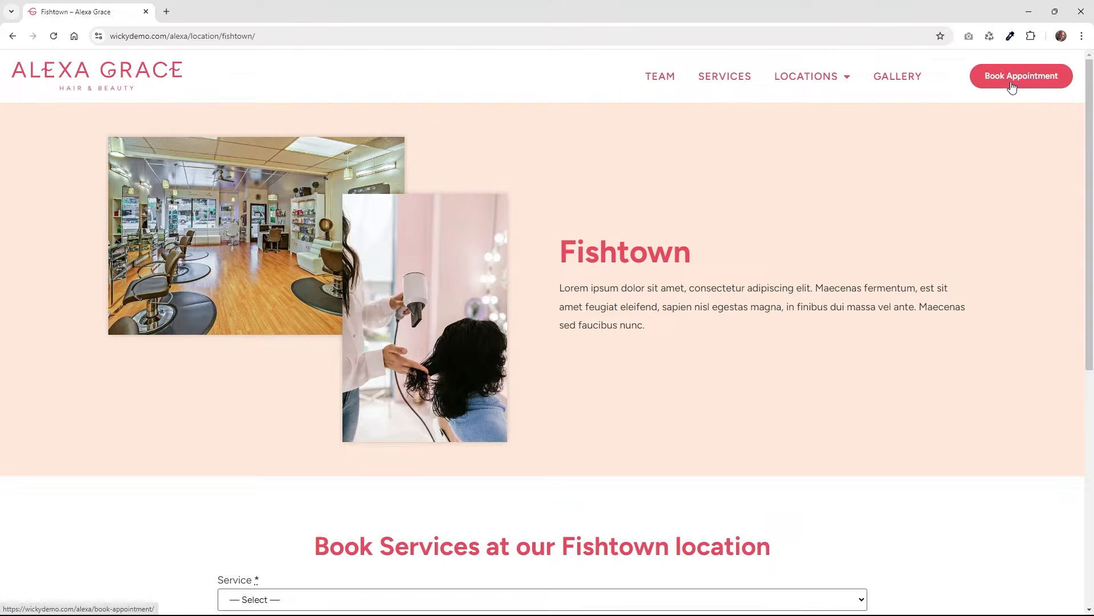
On the Book Appointment page, choose Men's Hair Cut, Rittenhouse and the only available employee.
click(1012, 86)
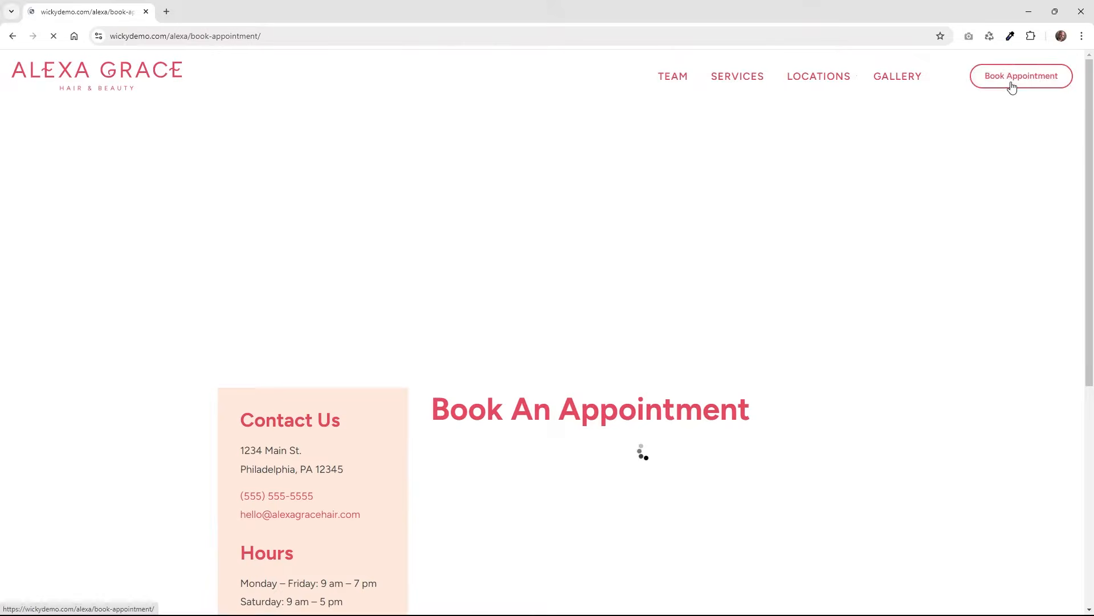
scroll(921, 257, down, 4)
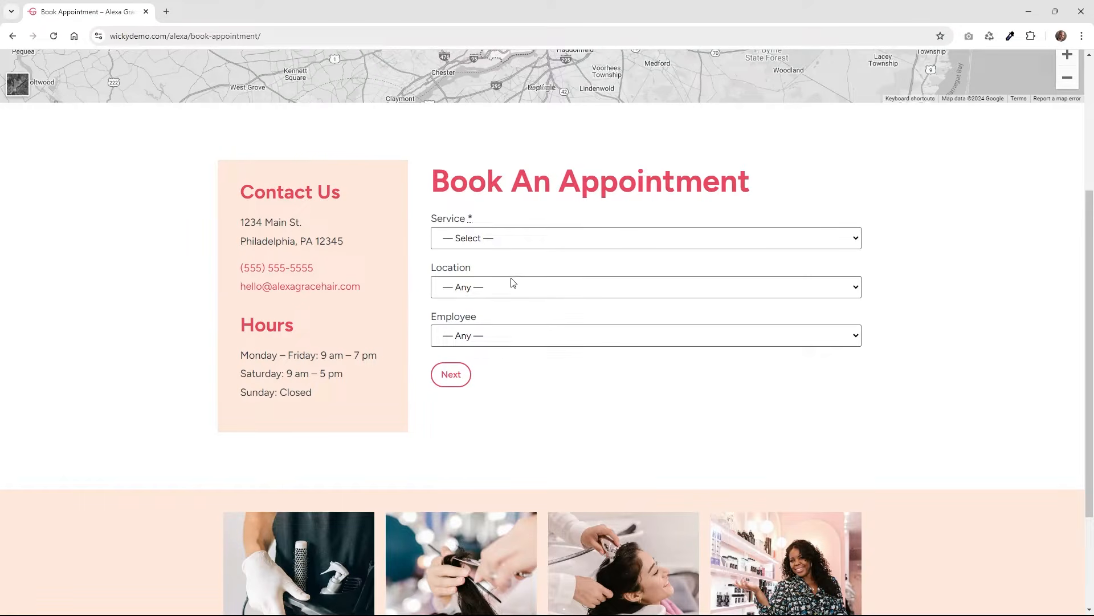
click(500, 238)
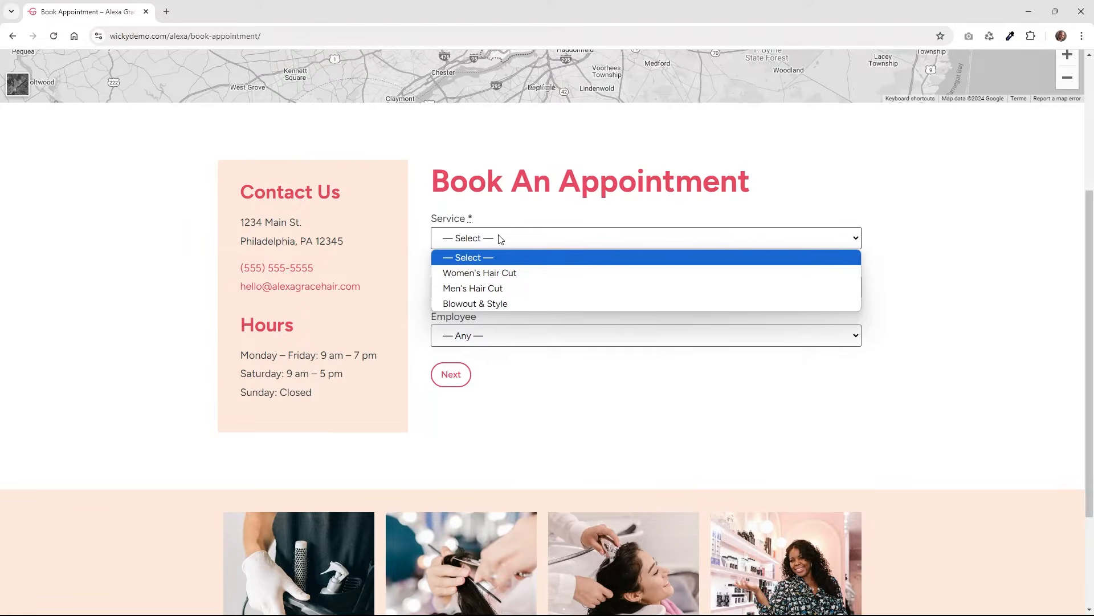
click(502, 289)
click(501, 288)
click(498, 319)
click(498, 337)
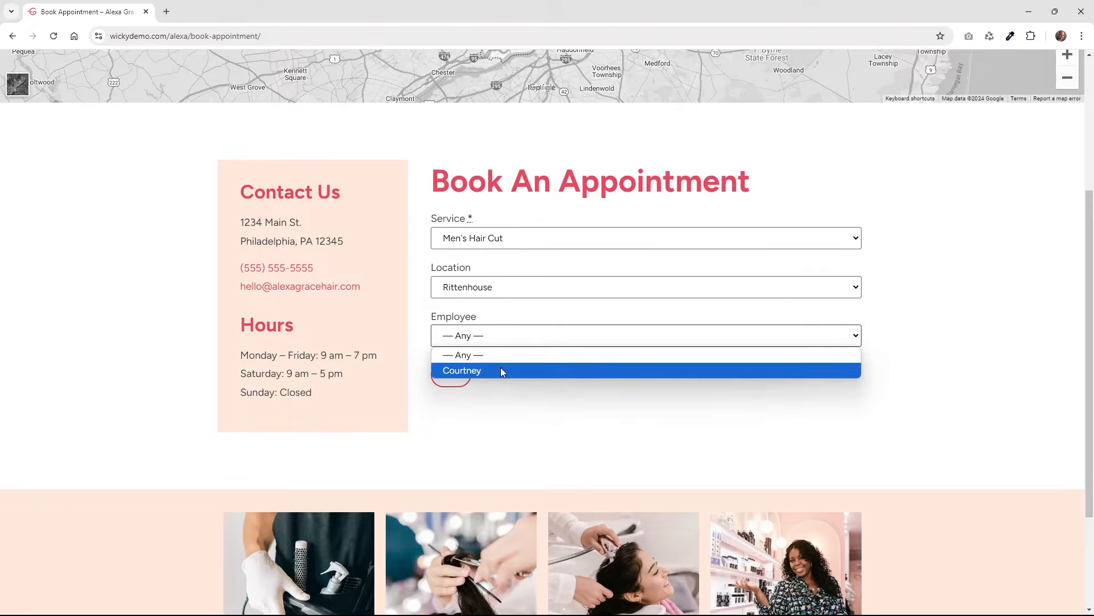
click(501, 370)
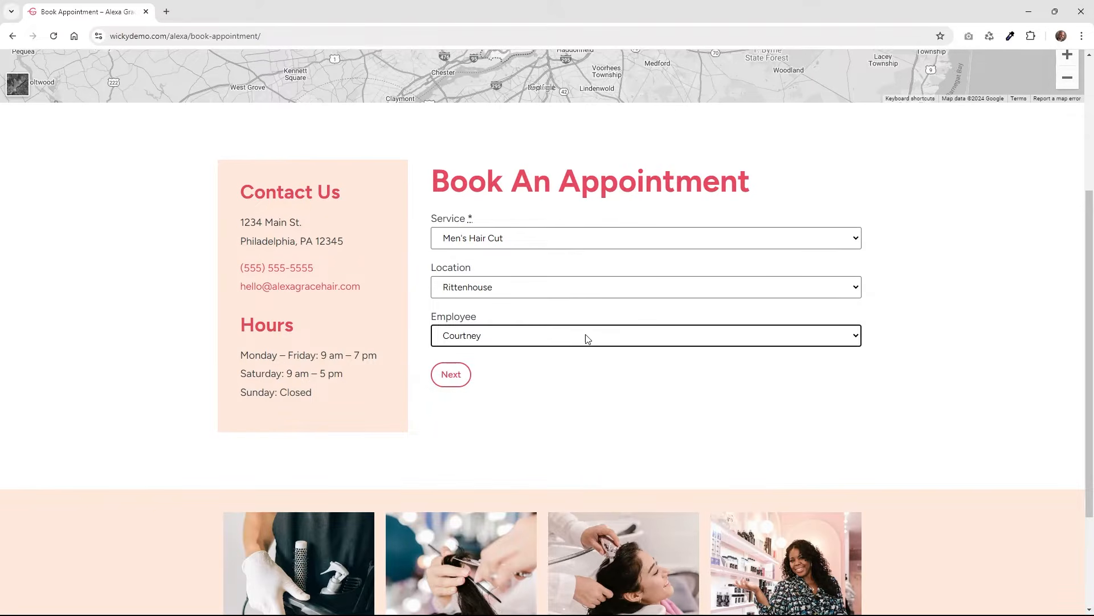
click(452, 374)
Book September 20 at 11:00 am and continue through the summary to the customer details form.
click(668, 280)
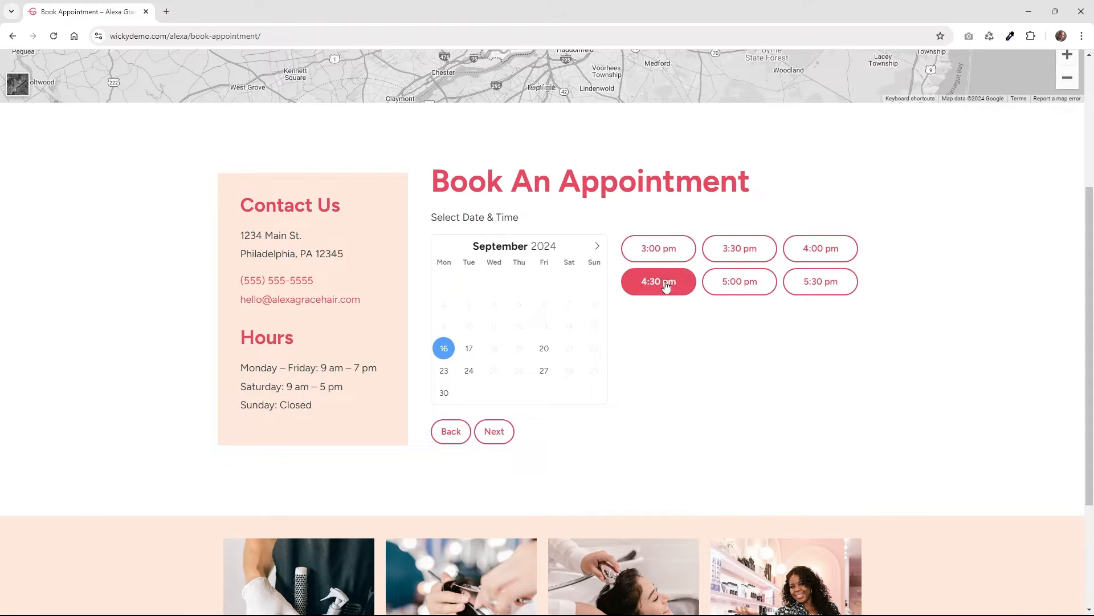
click(545, 348)
click(667, 319)
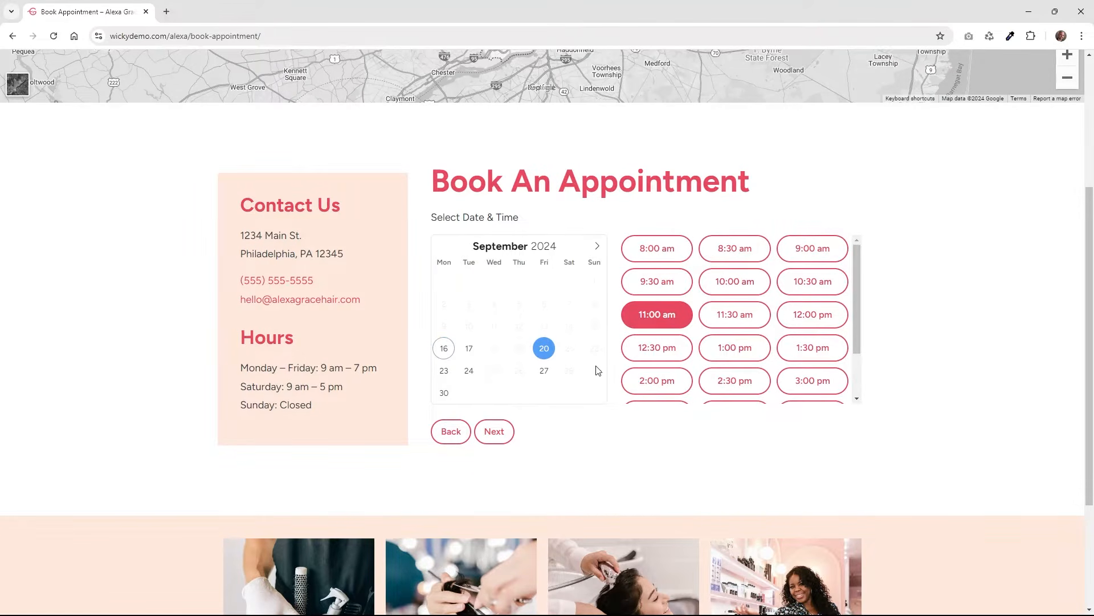
click(495, 432)
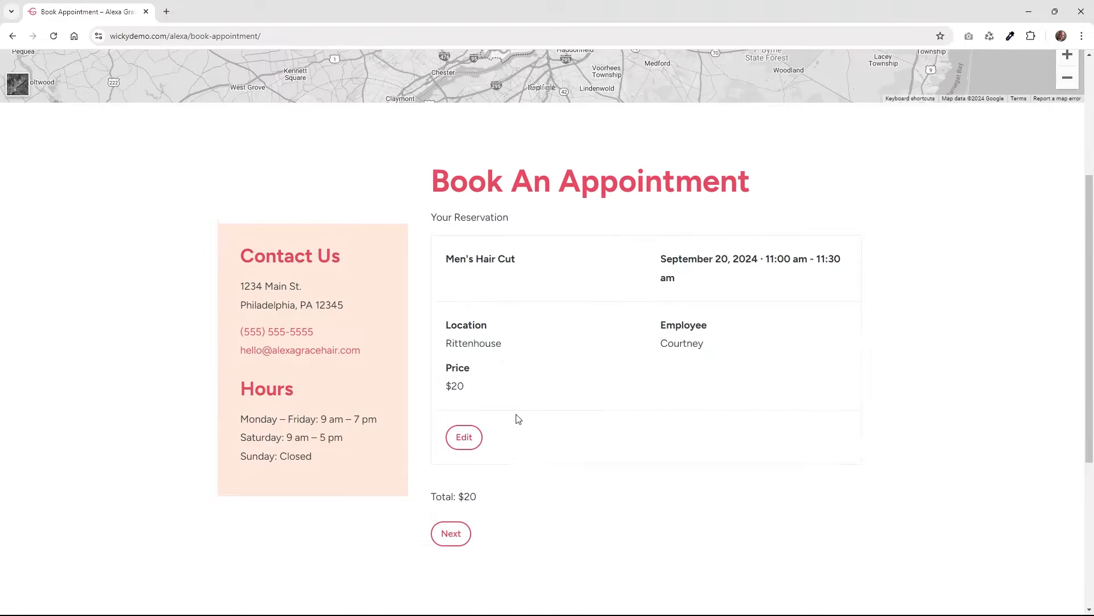
click(464, 540)
scroll(582, 424, down, 3)
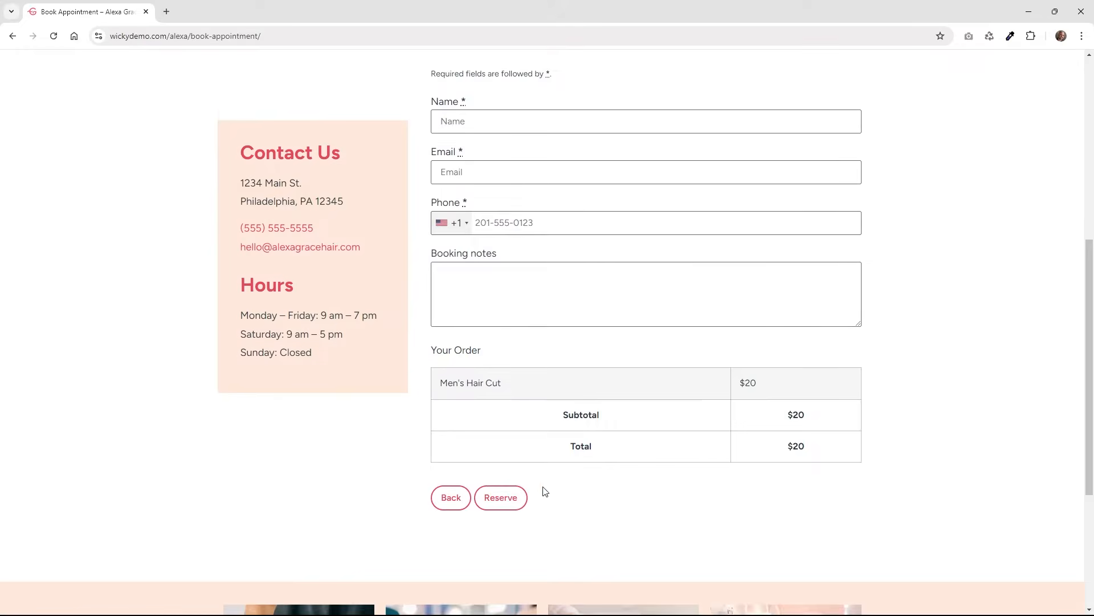
scroll(543, 451, down, 4)
scroll(543, 450, up, 10)
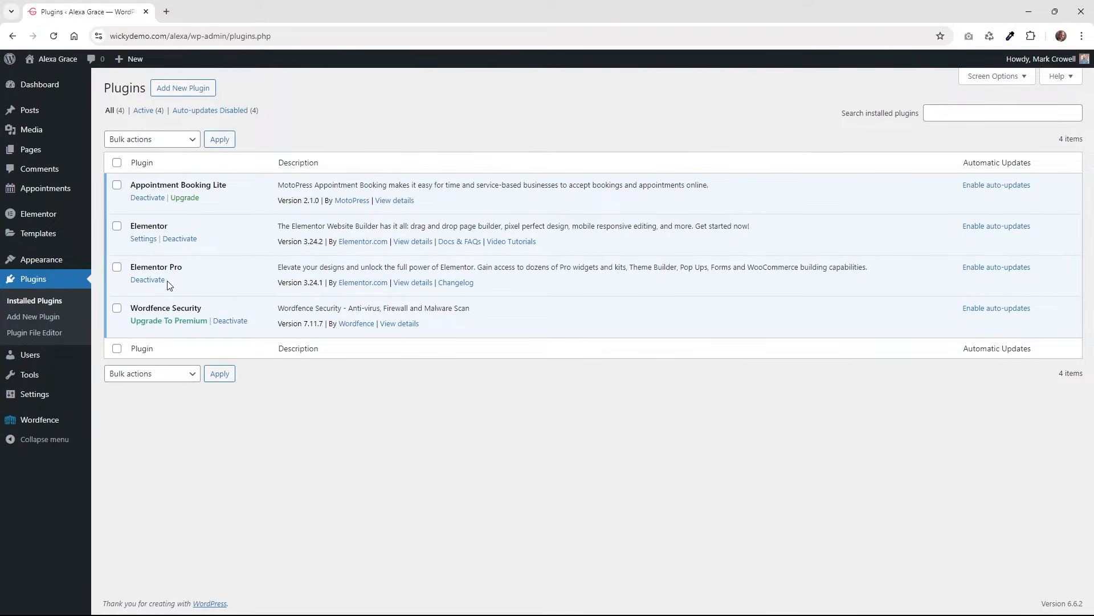
From the Plugins page, go to Appointments > Settings in the admin sidebar.
drag(151, 185, 217, 185)
click(217, 186)
mouse_move(68, 194)
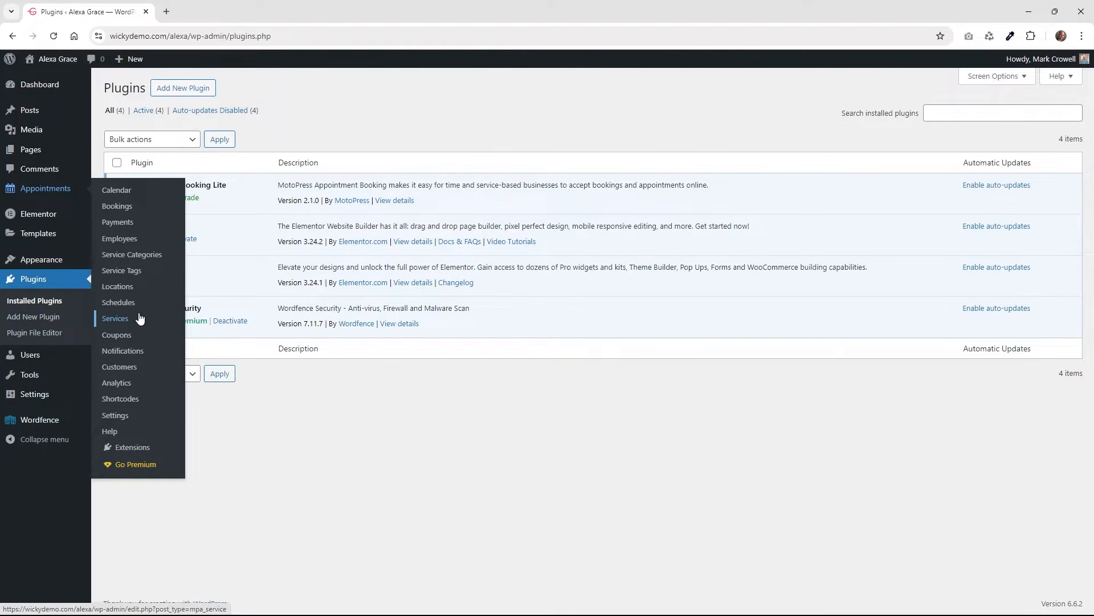
click(115, 415)
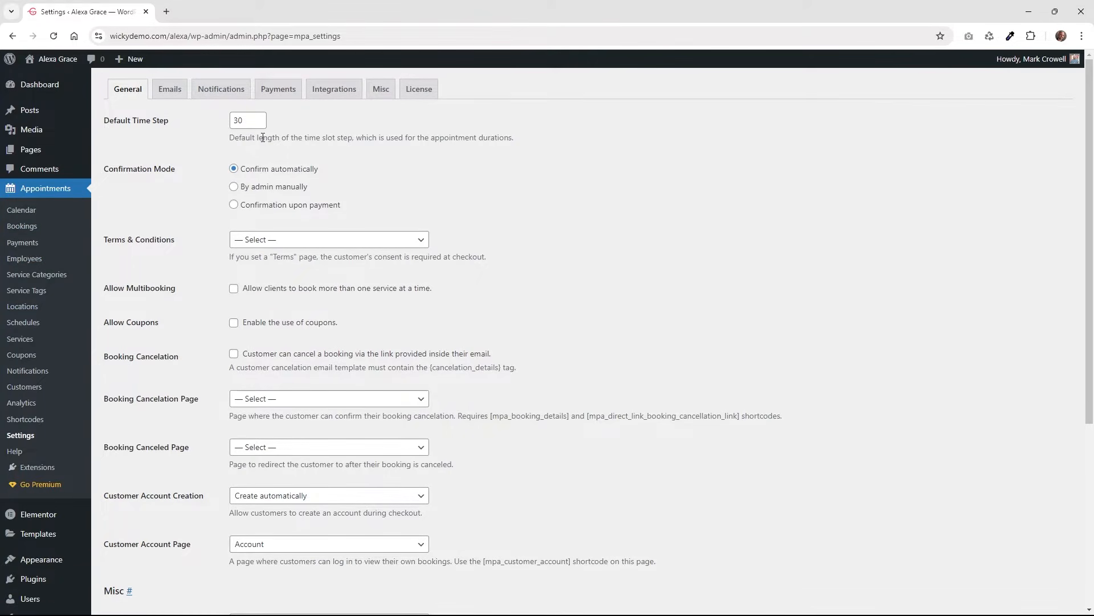
drag(263, 137, 516, 139)
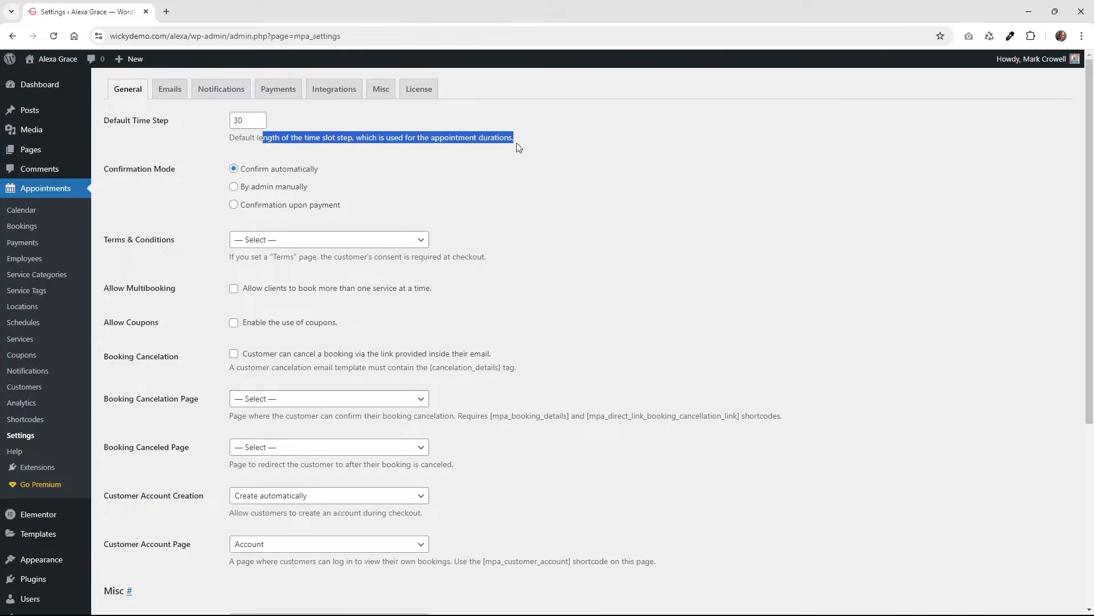
click(156, 130)
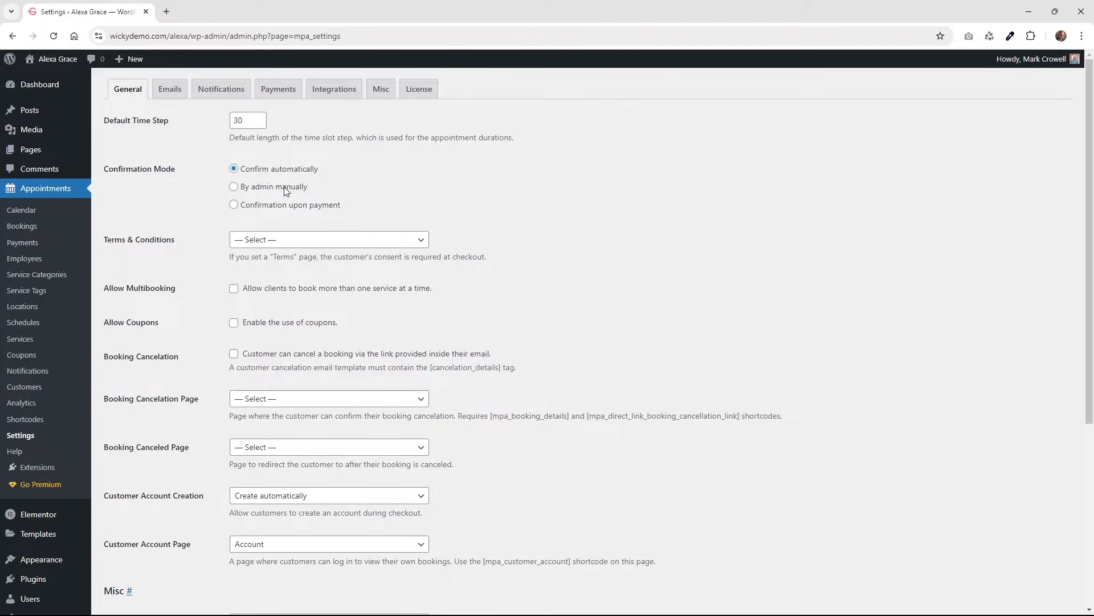
click(285, 206)
click(284, 169)
click(239, 244)
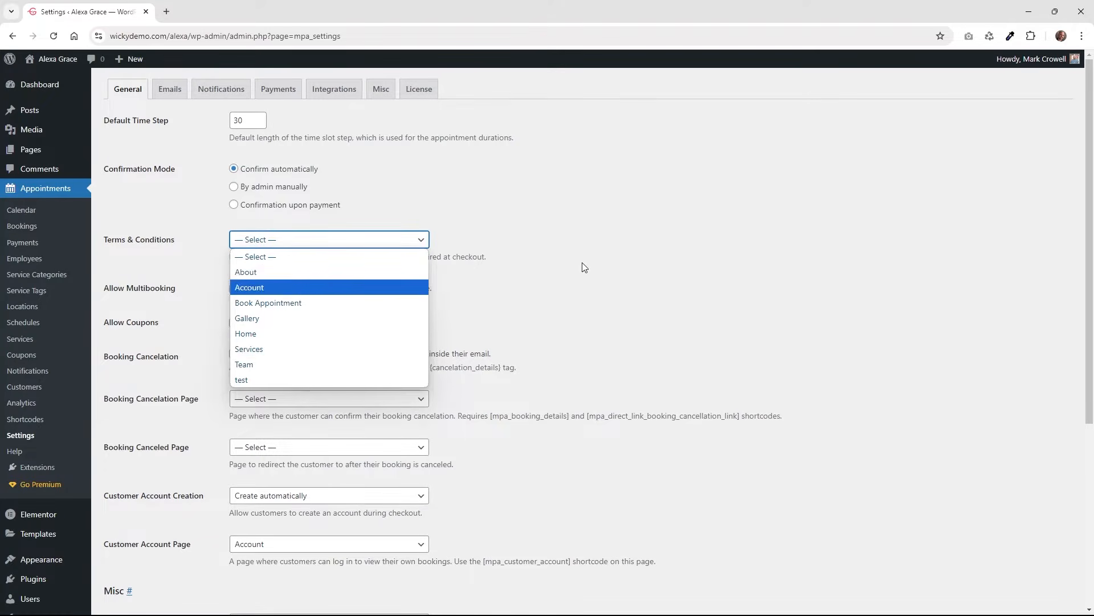
click(630, 275)
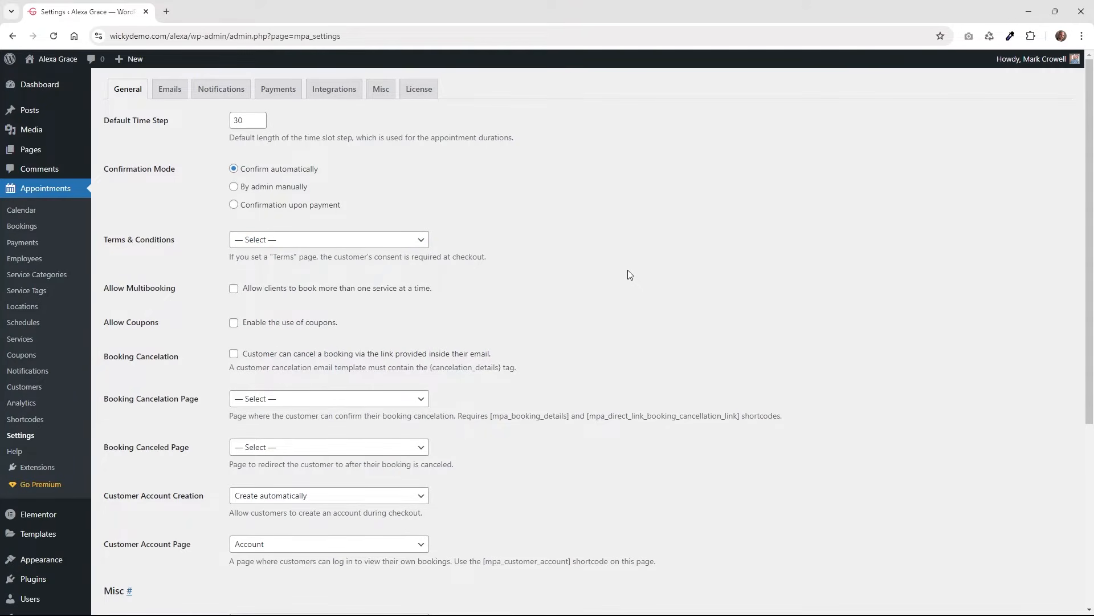
scroll(630, 275, down, 1)
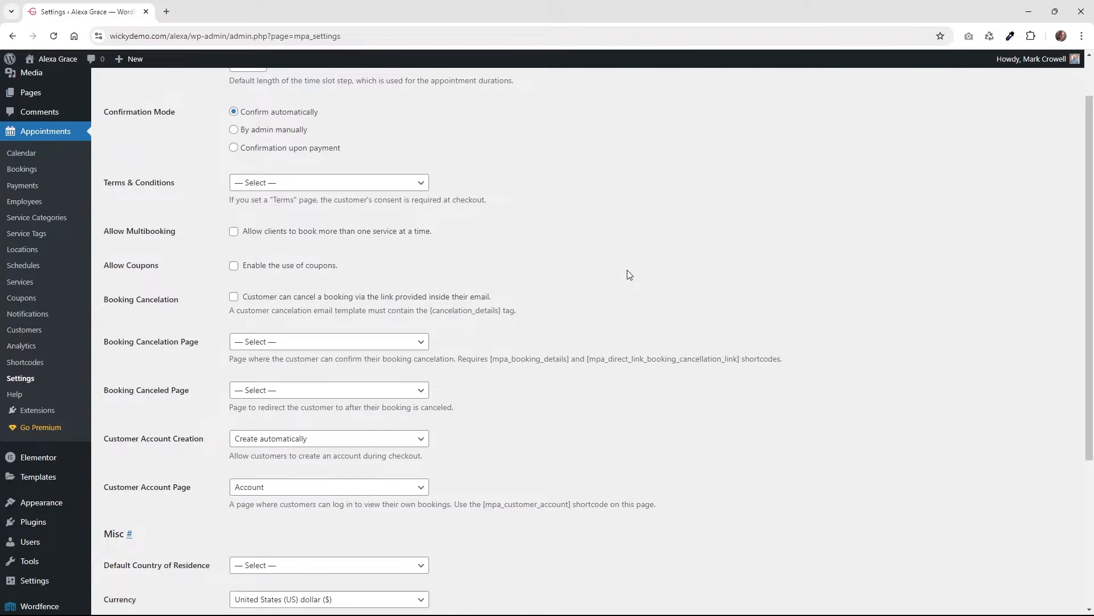
scroll(232, 269, up, 1)
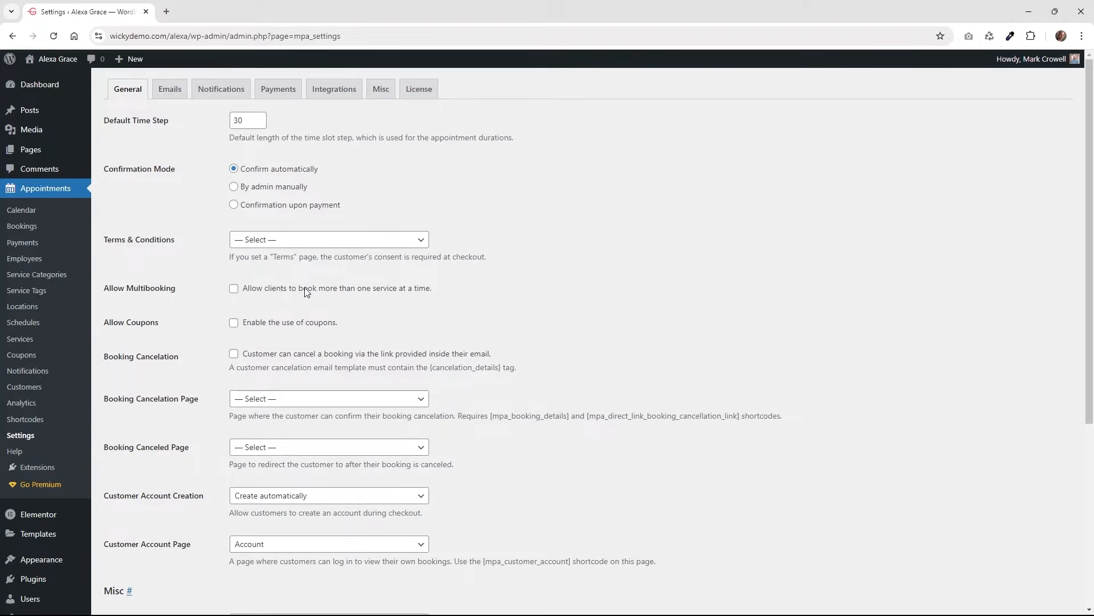
scroll(429, 306, down, 2)
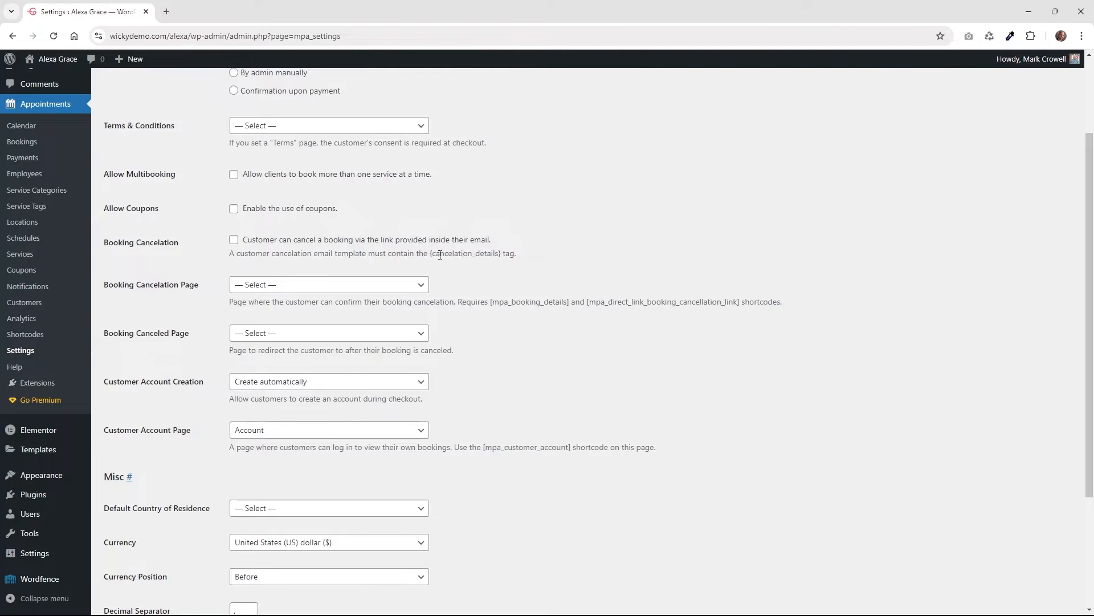
drag(430, 254, 503, 259)
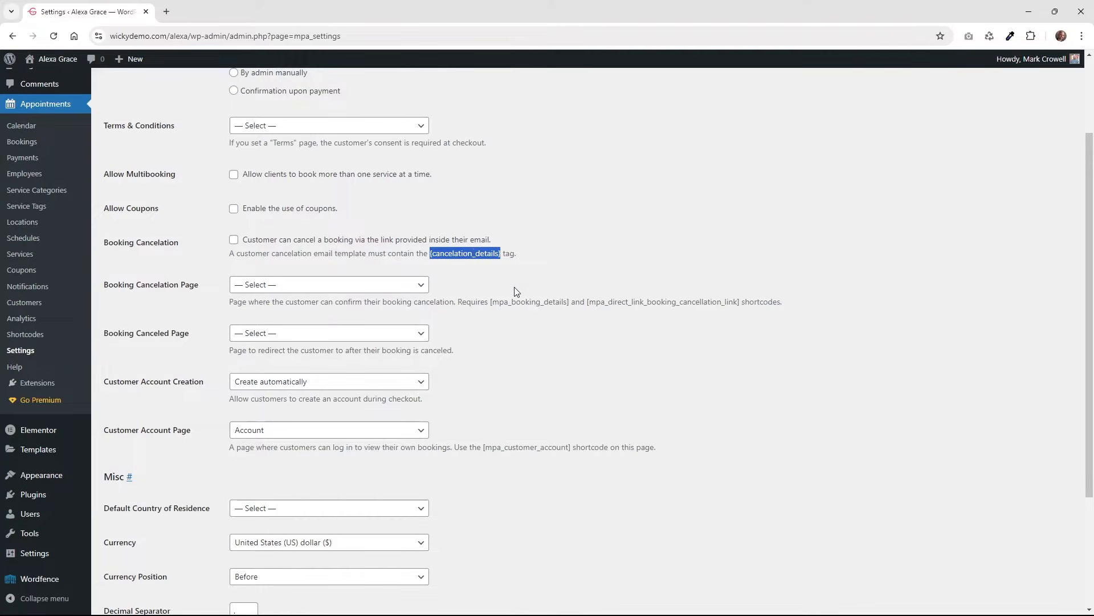
click(542, 317)
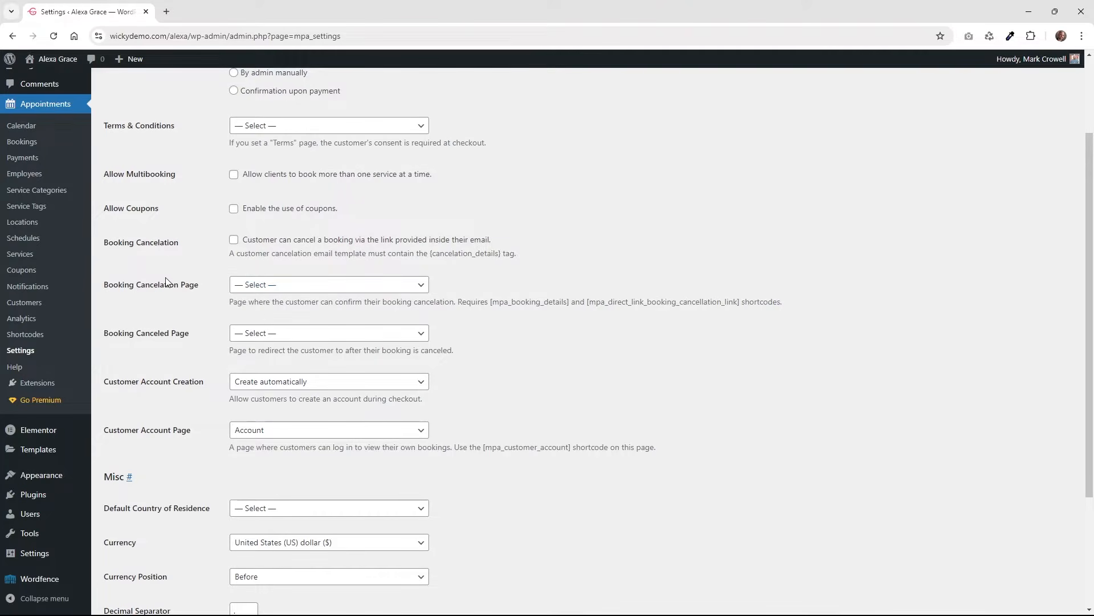
click(251, 289)
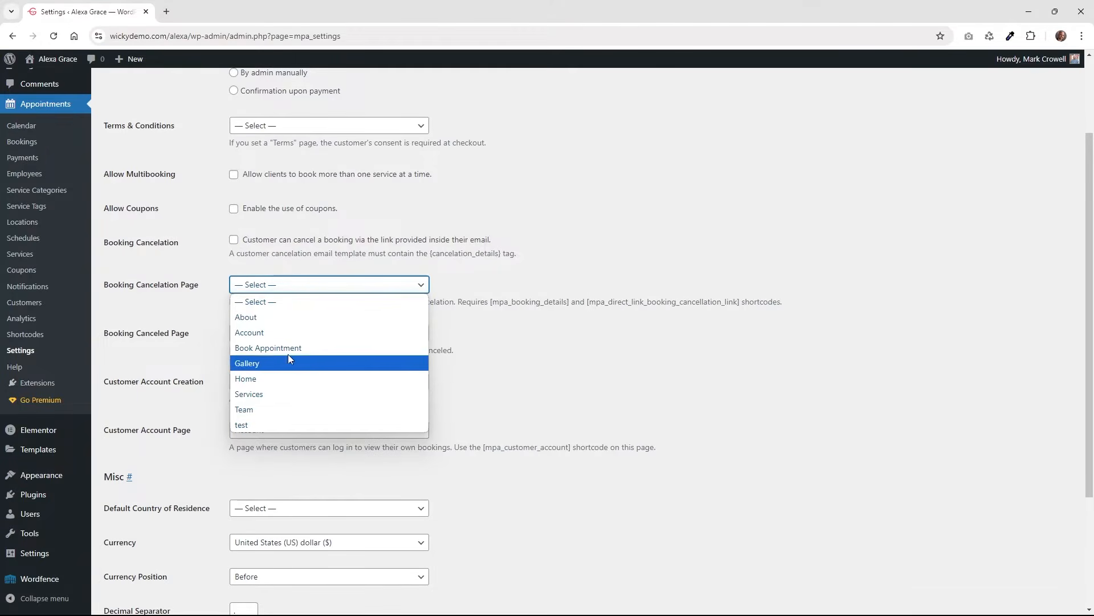
click(498, 317)
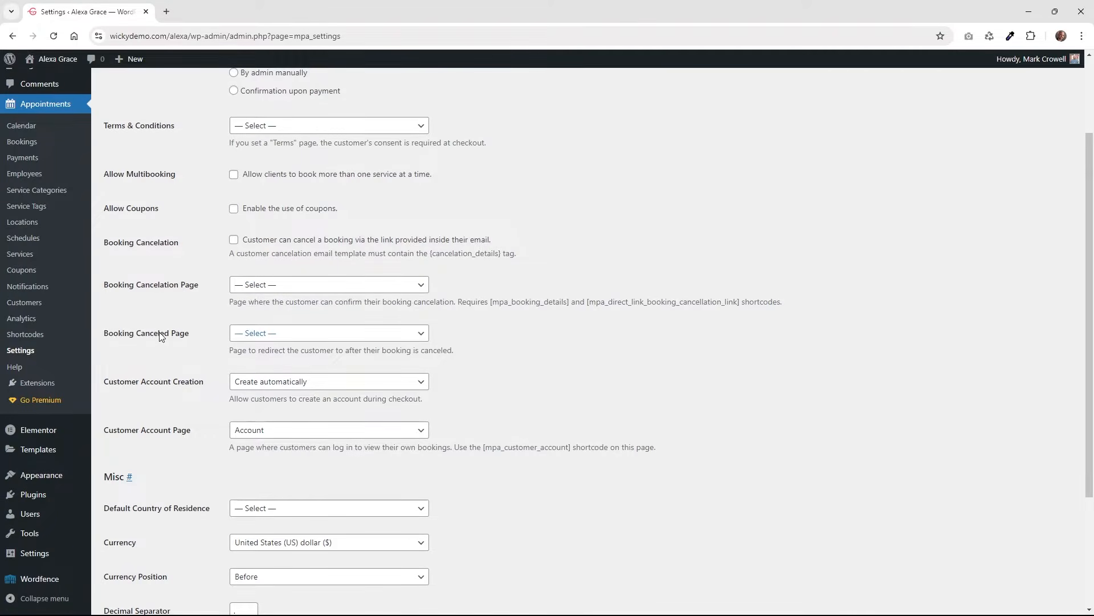
click(278, 338)
click(501, 344)
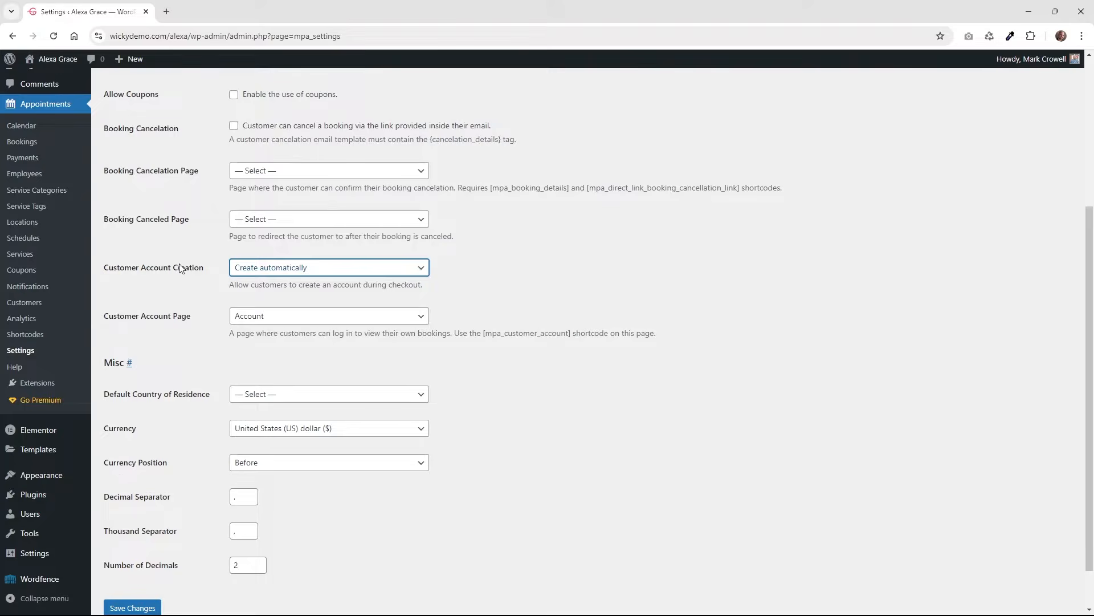
click(325, 268)
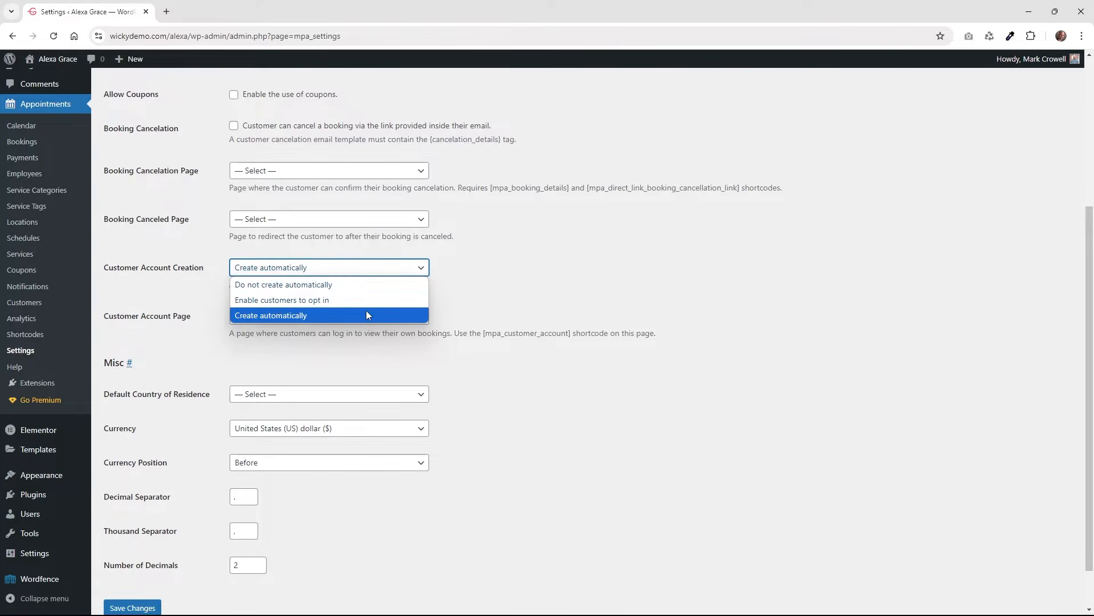
click(533, 300)
scroll(519, 317, down, 1)
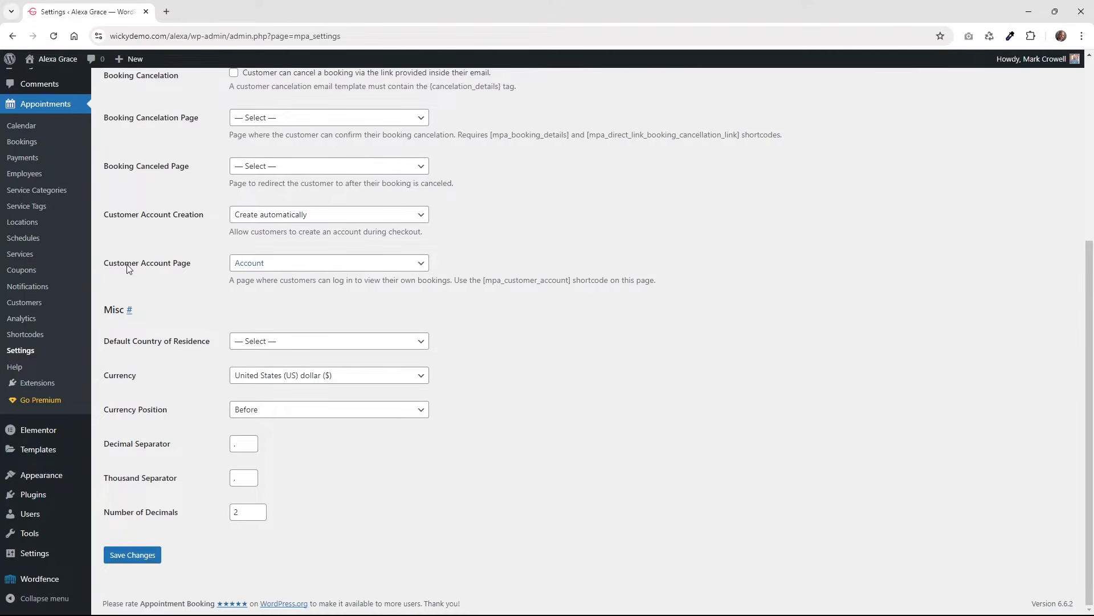
Keep Account as the customer account page, noting its [mpa_customer_account] shortcode.
click(261, 267)
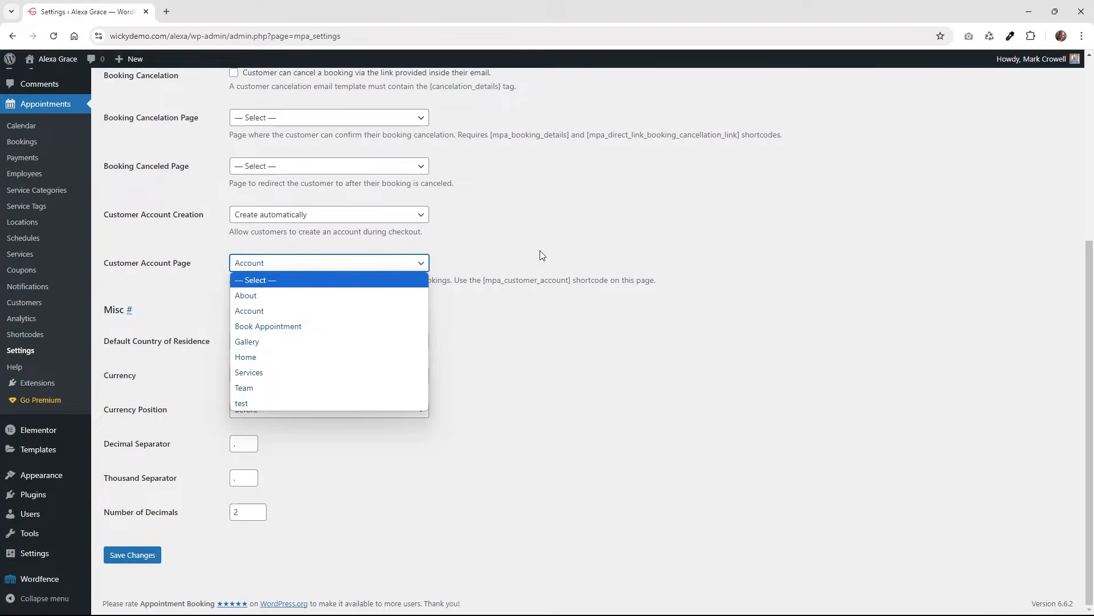
click(530, 281)
drag(482, 281, 569, 288)
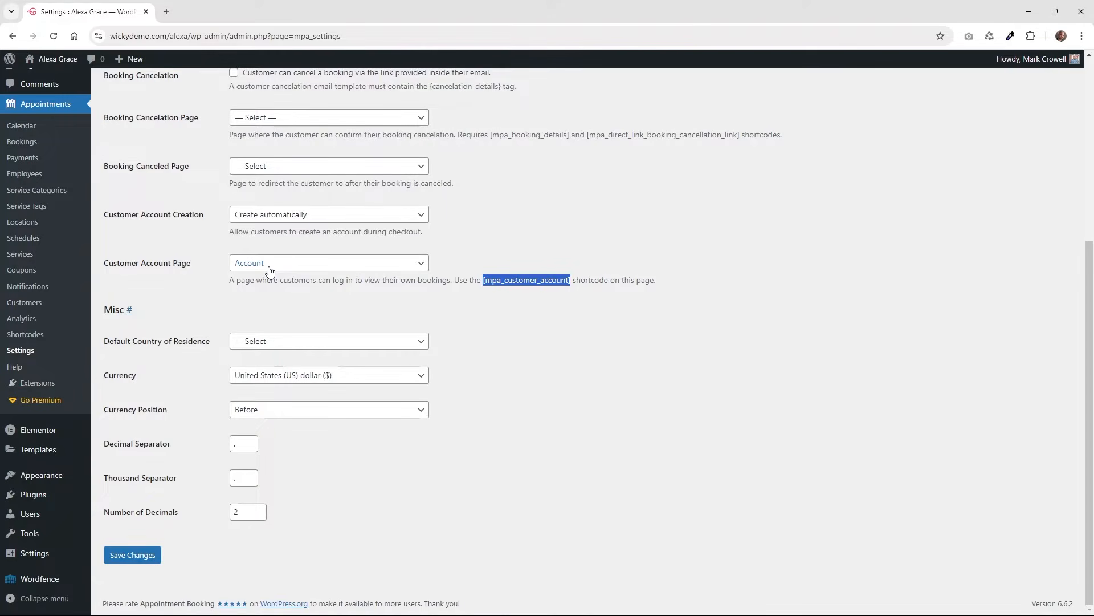
Set the default country of residence to United States (US), keep US dollar, and save.
click(279, 348)
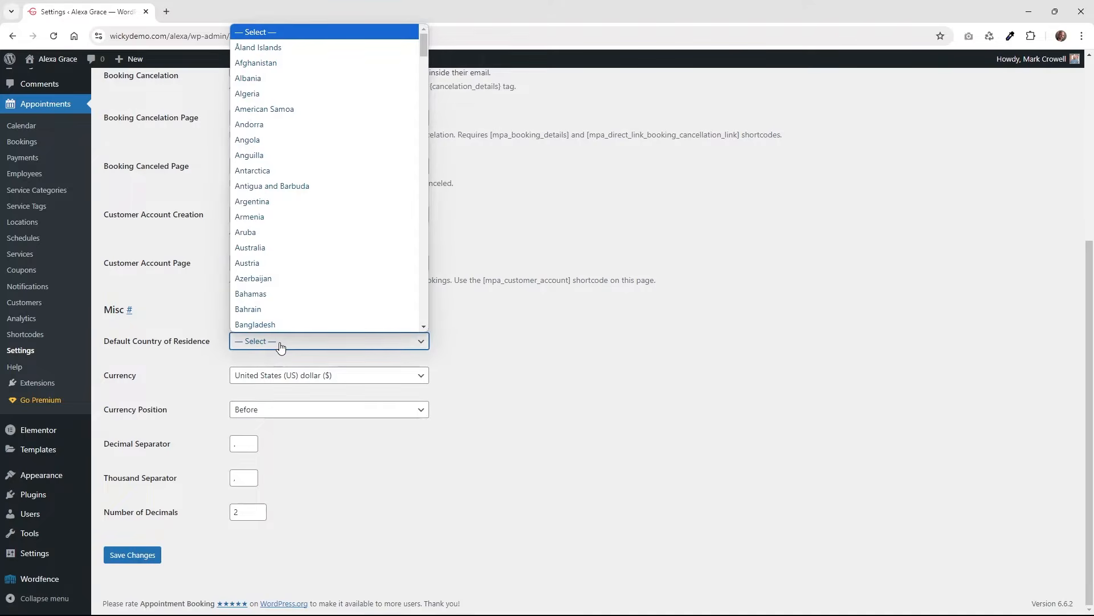
text(united)
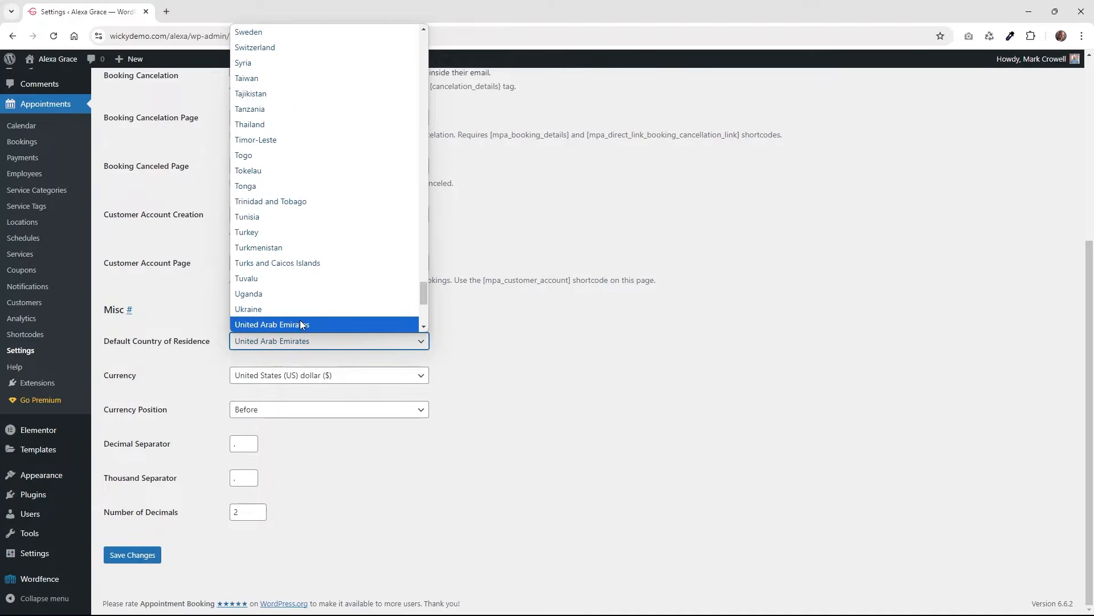
scroll(299, 319, down, 2)
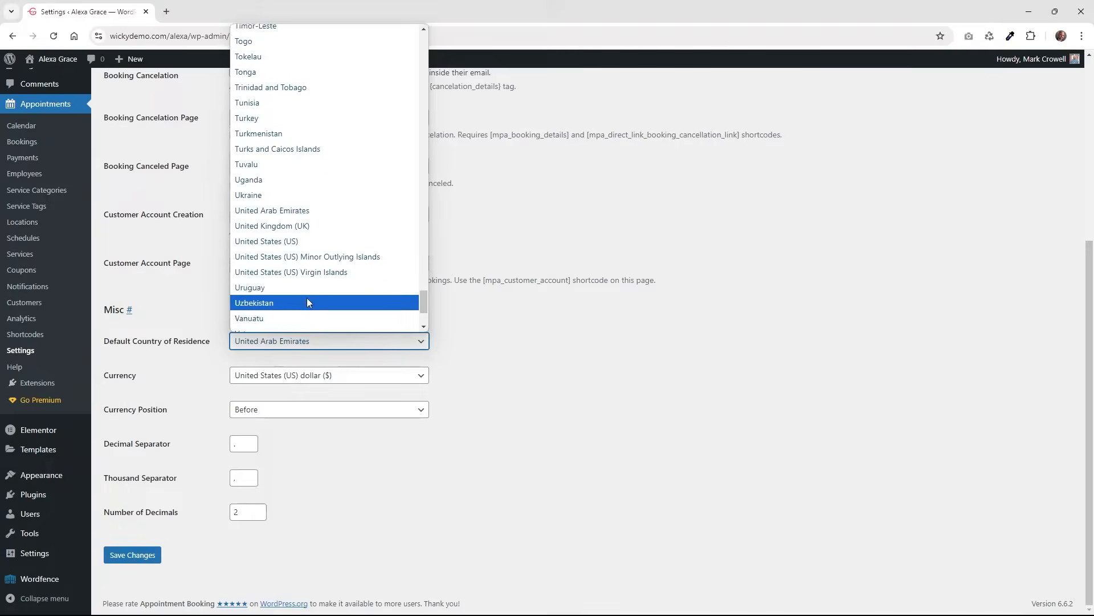
click(320, 240)
click(305, 376)
click(497, 430)
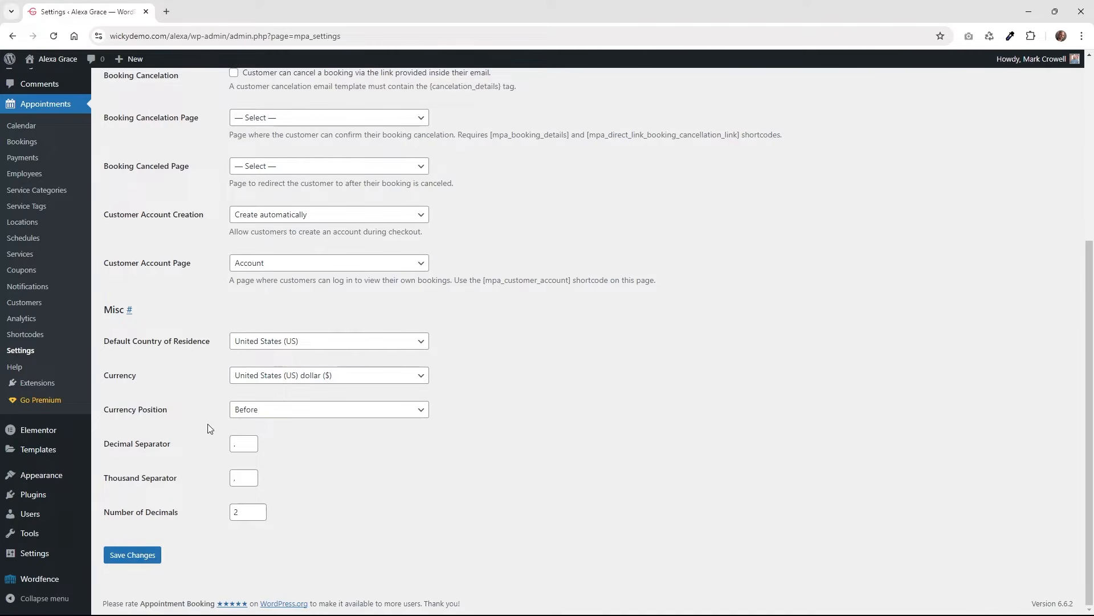
click(146, 561)
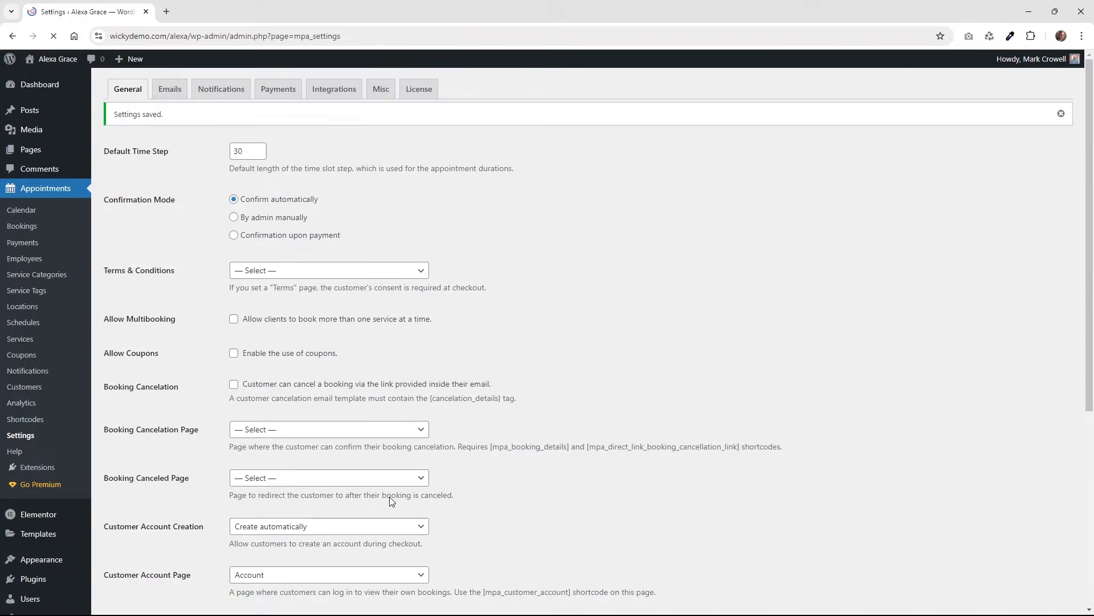
On the Emails tab, open Manage for the admin New Booking (Confirmed Automatically) email.
click(162, 91)
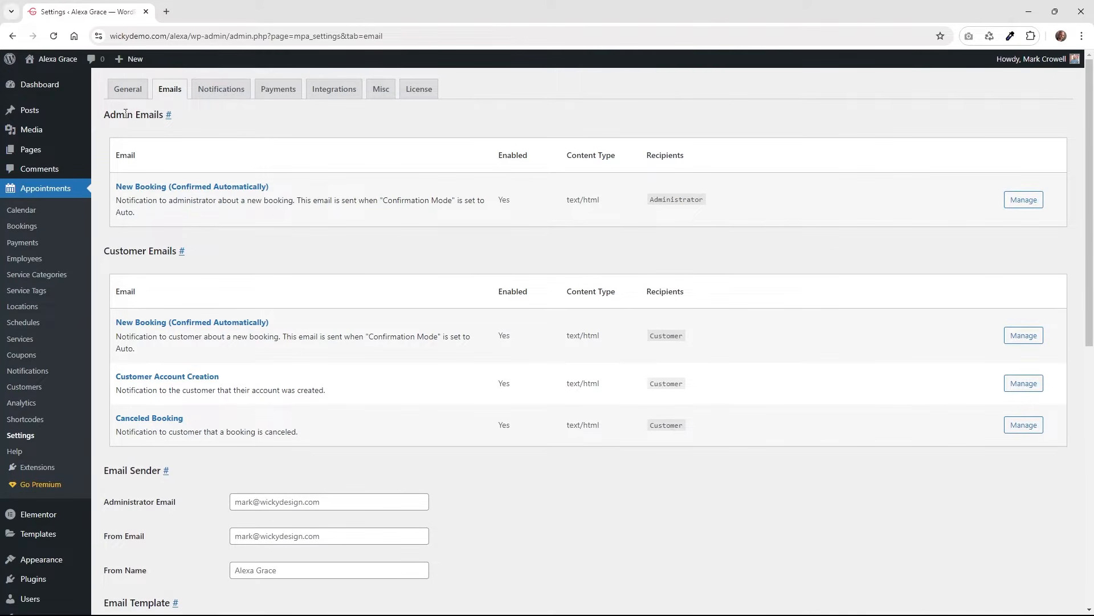
drag(116, 113, 159, 115)
drag(120, 251, 165, 255)
click(359, 259)
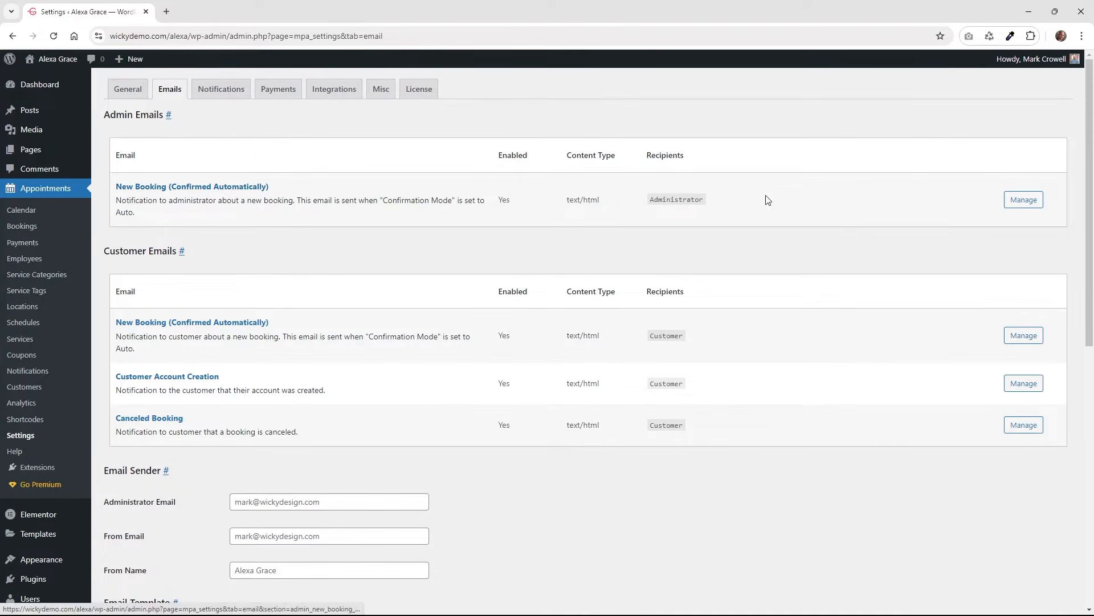
click(1022, 206)
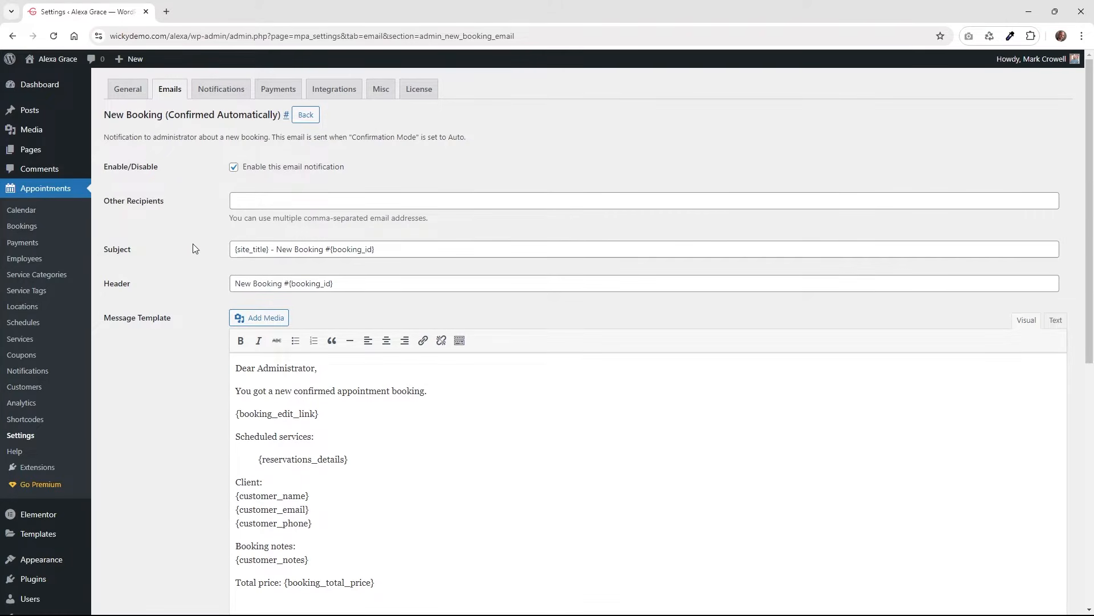
scroll(191, 243, down, 1)
click(273, 193)
drag(268, 193, 233, 188)
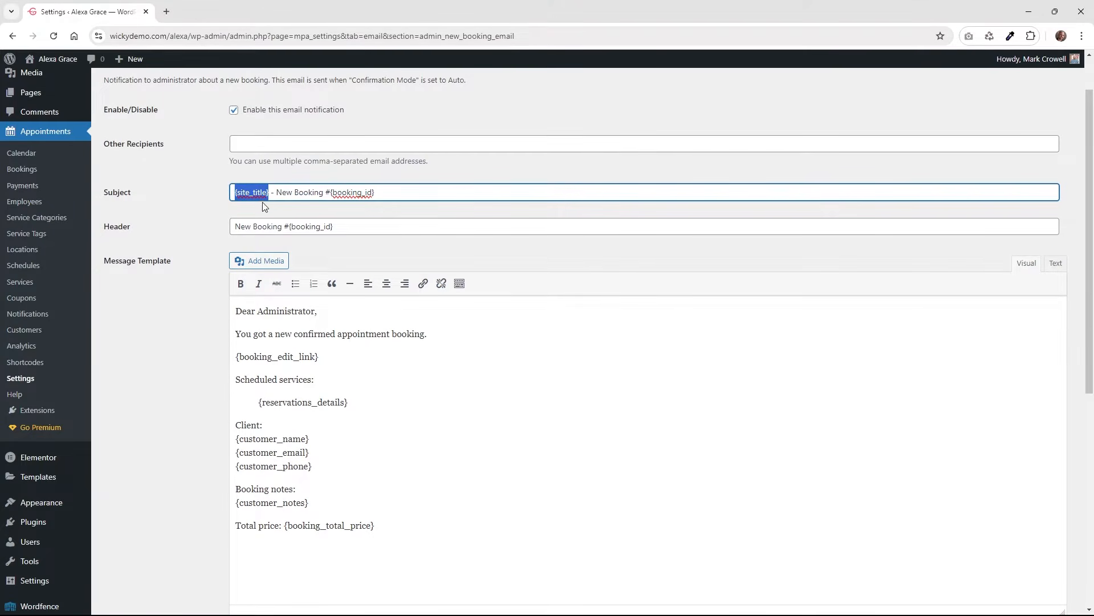
click(280, 192)
drag(371, 192, 334, 186)
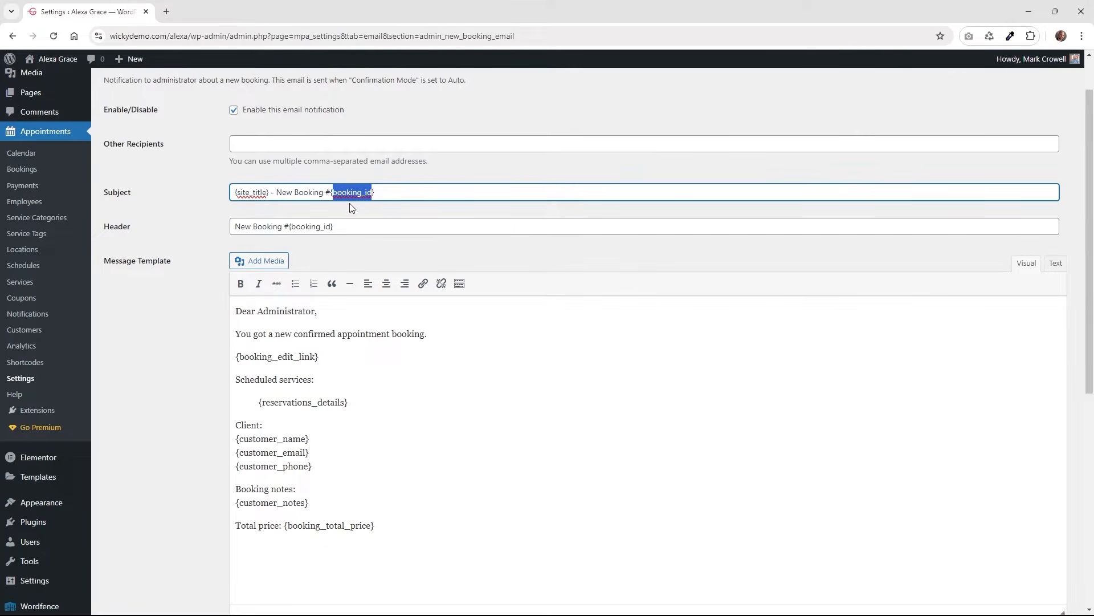
click(268, 226)
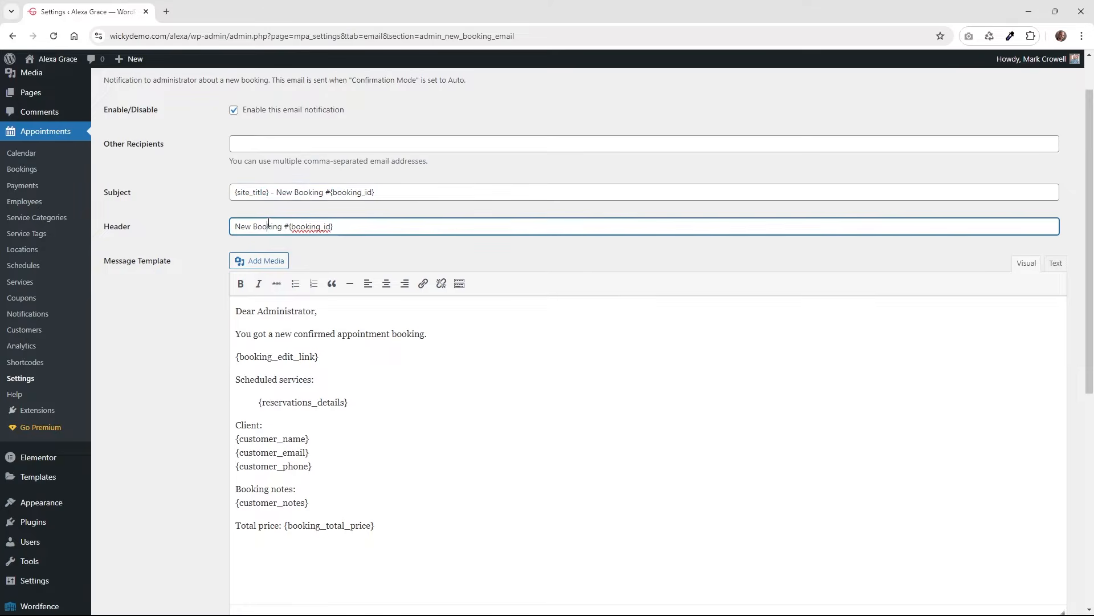
drag(337, 227, 288, 220)
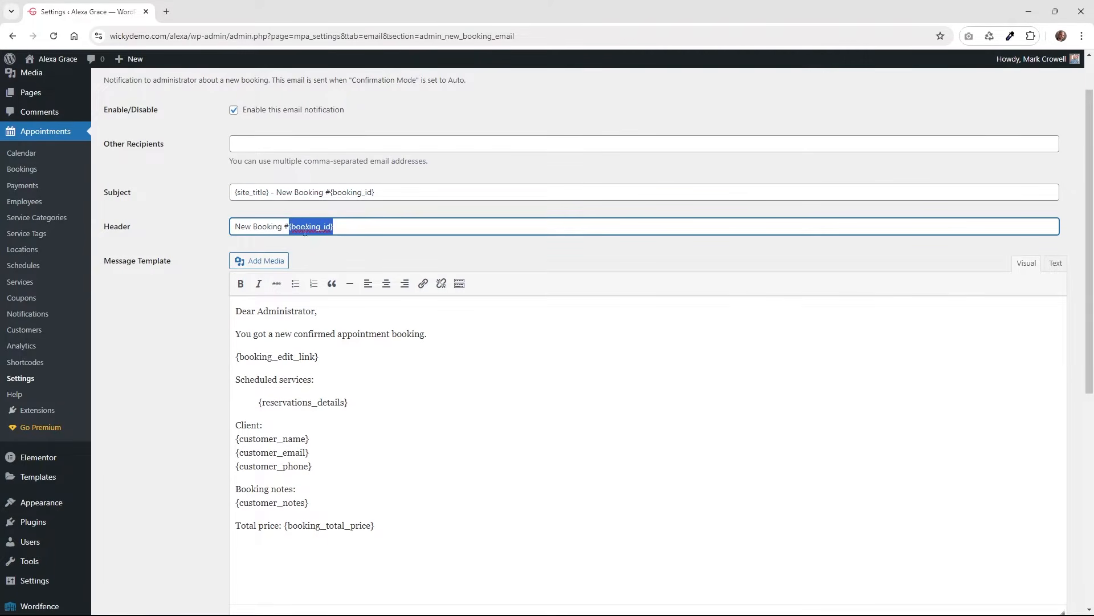
scroll(204, 333, down, 4)
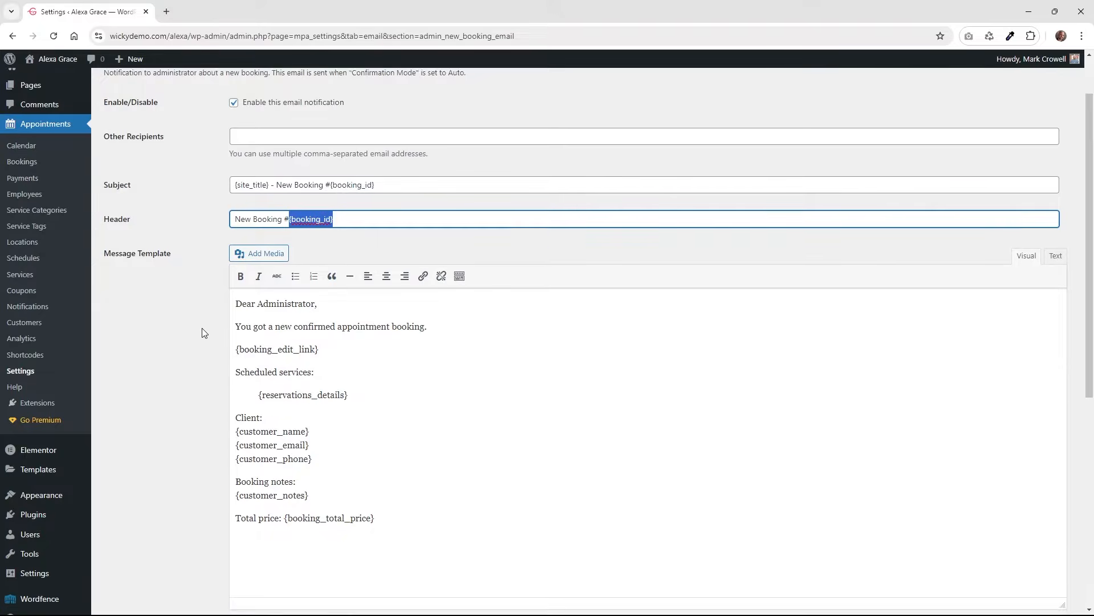
scroll(204, 333, down, 3)
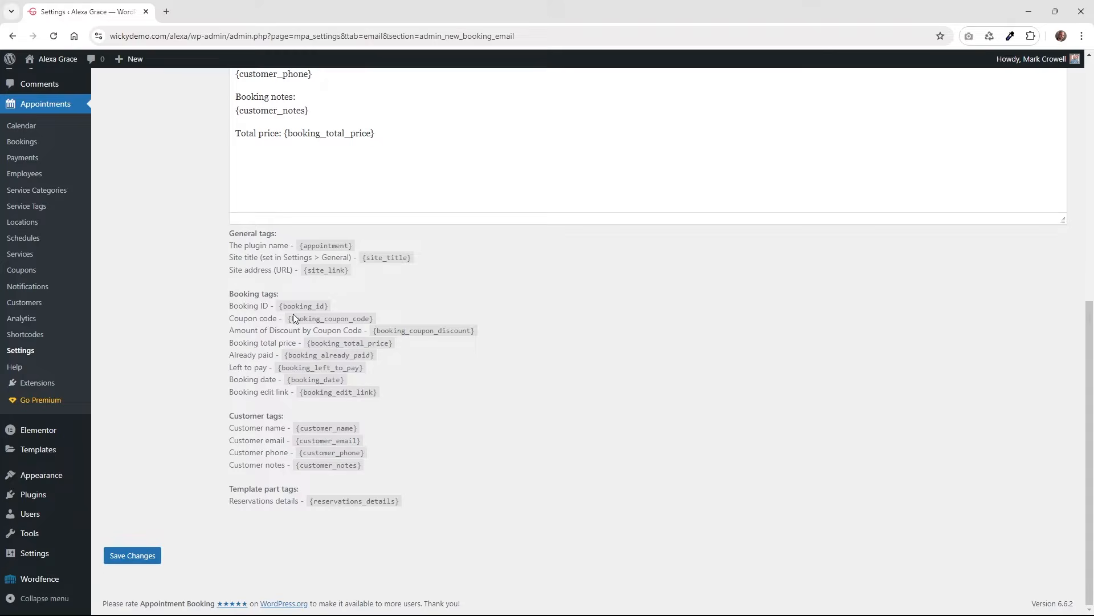
drag(328, 308, 280, 308)
drag(374, 318, 290, 319)
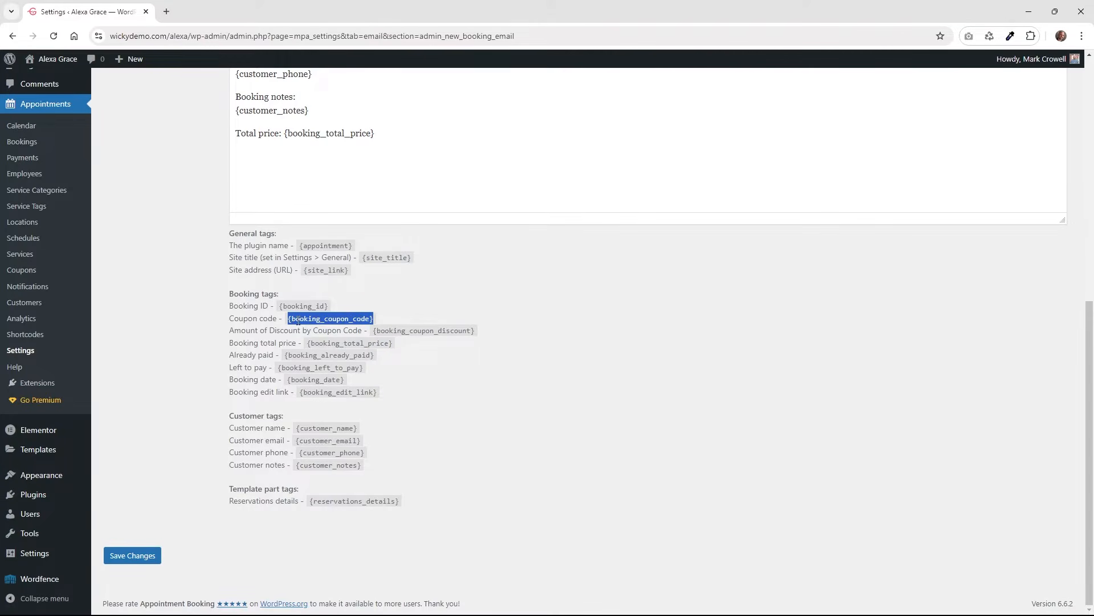
scroll(415, 371, up, 6)
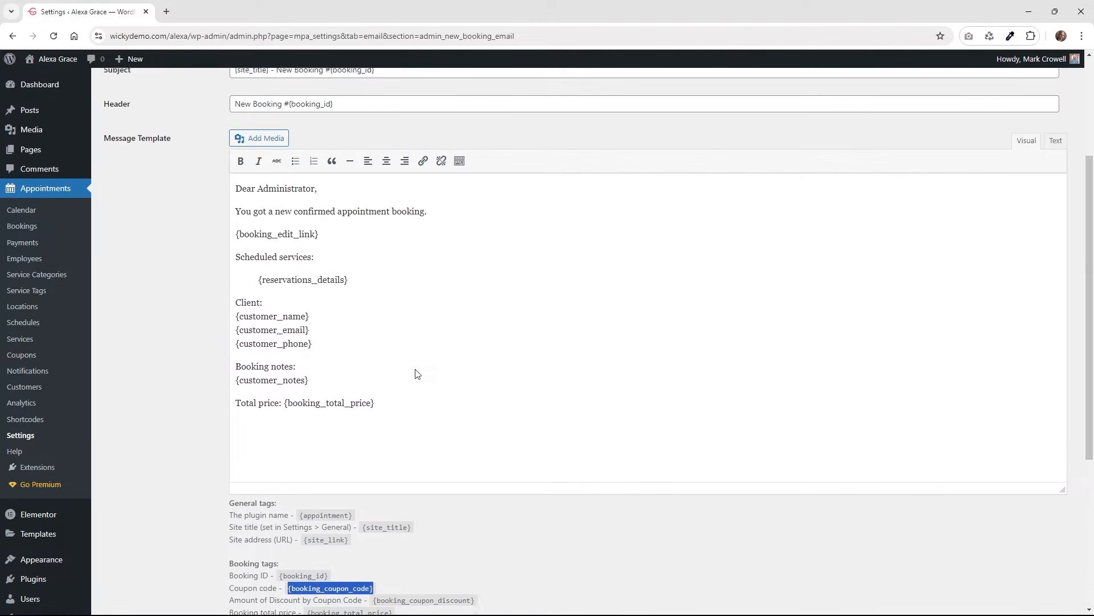
scroll(333, 228, up, 1)
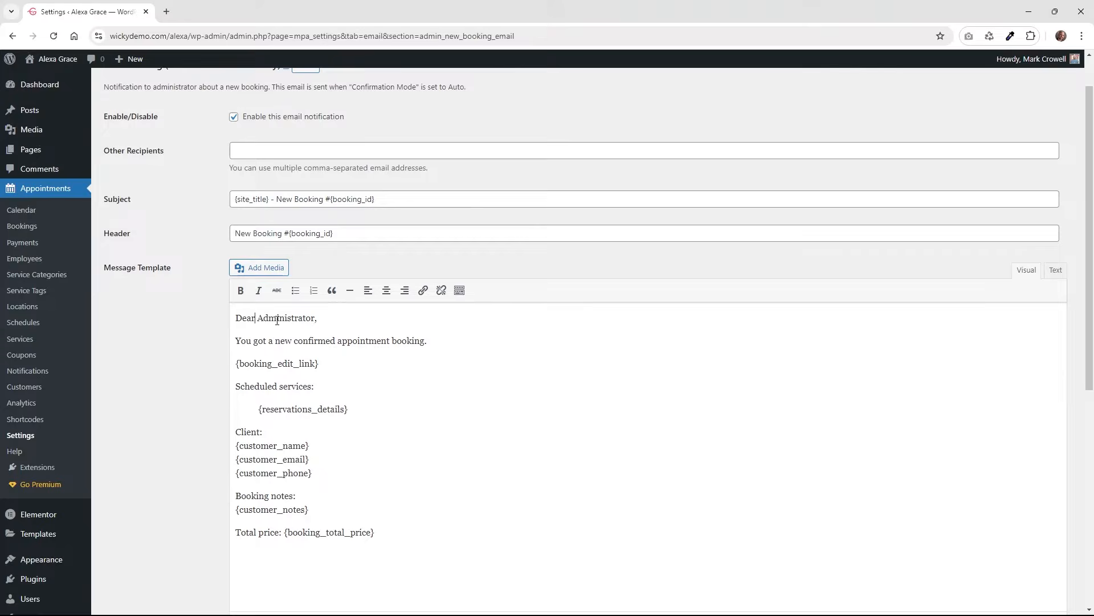
scroll(287, 319, down, 1)
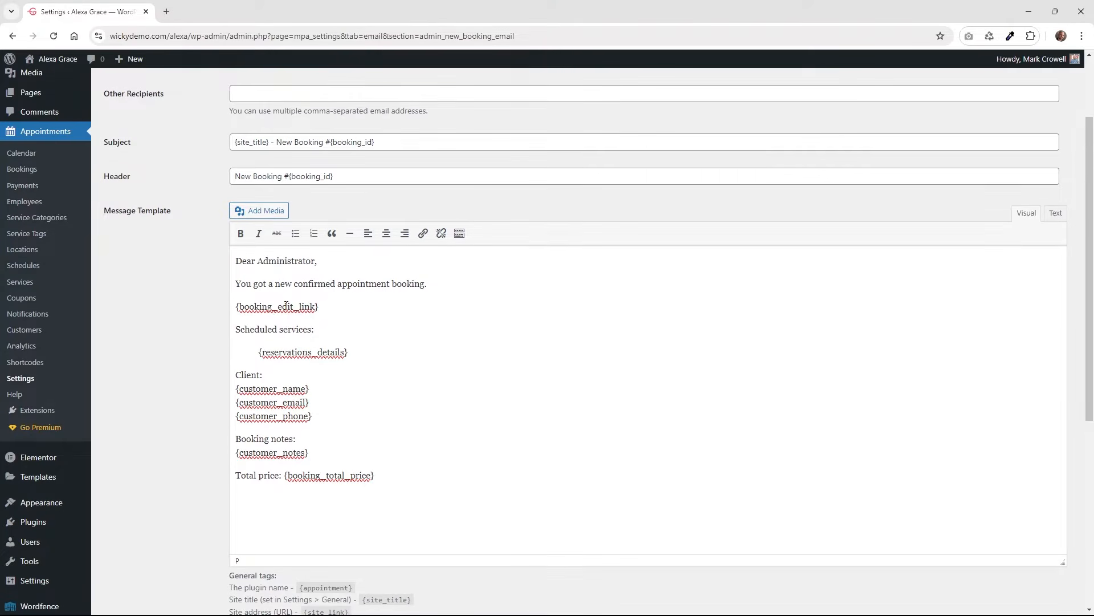
drag(317, 308, 236, 308)
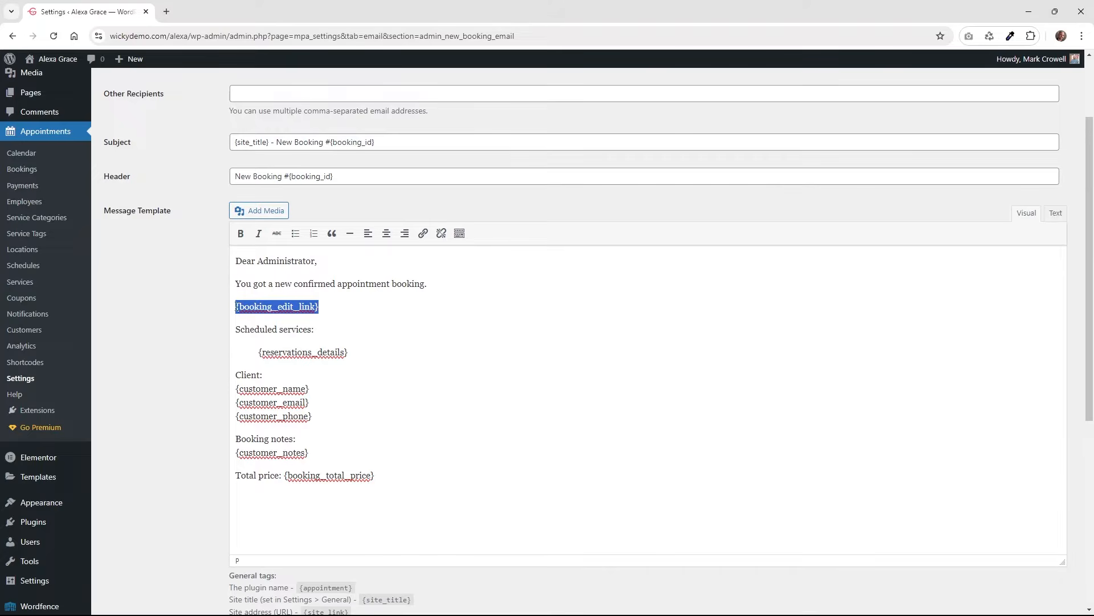
click(295, 327)
click(334, 351)
click(294, 386)
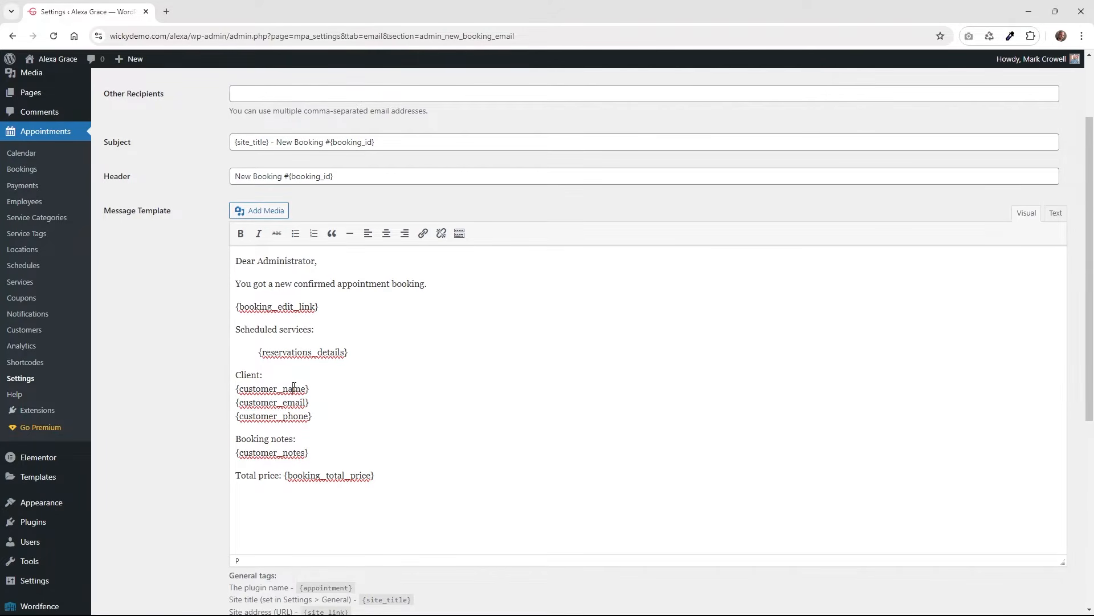
scroll(288, 418, down, 2)
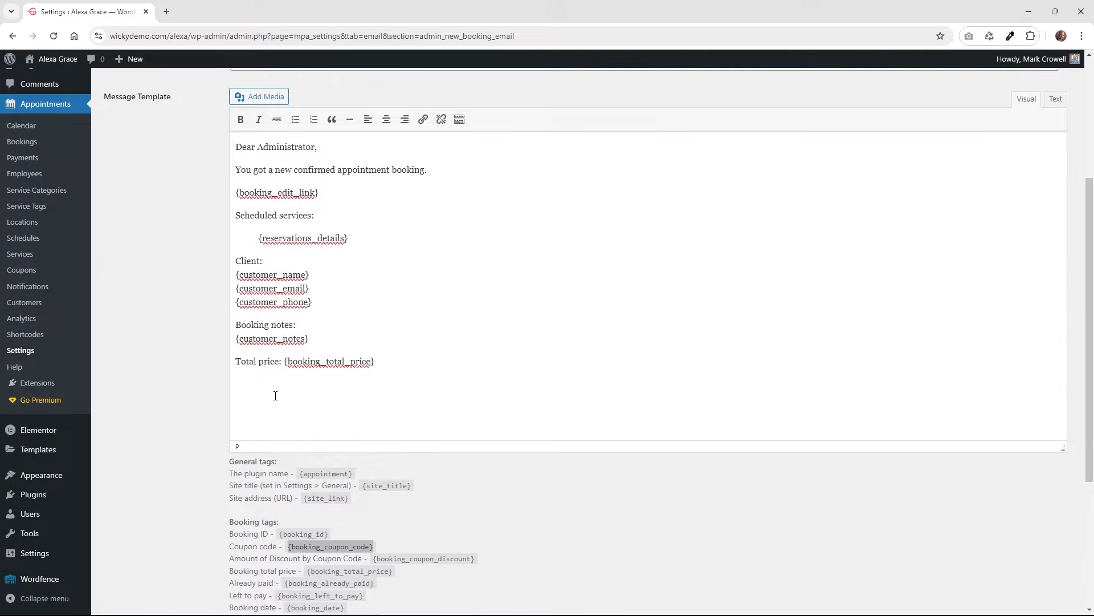
click(304, 361)
drag(381, 361, 290, 361)
click(337, 420)
scroll(327, 388, down, 3)
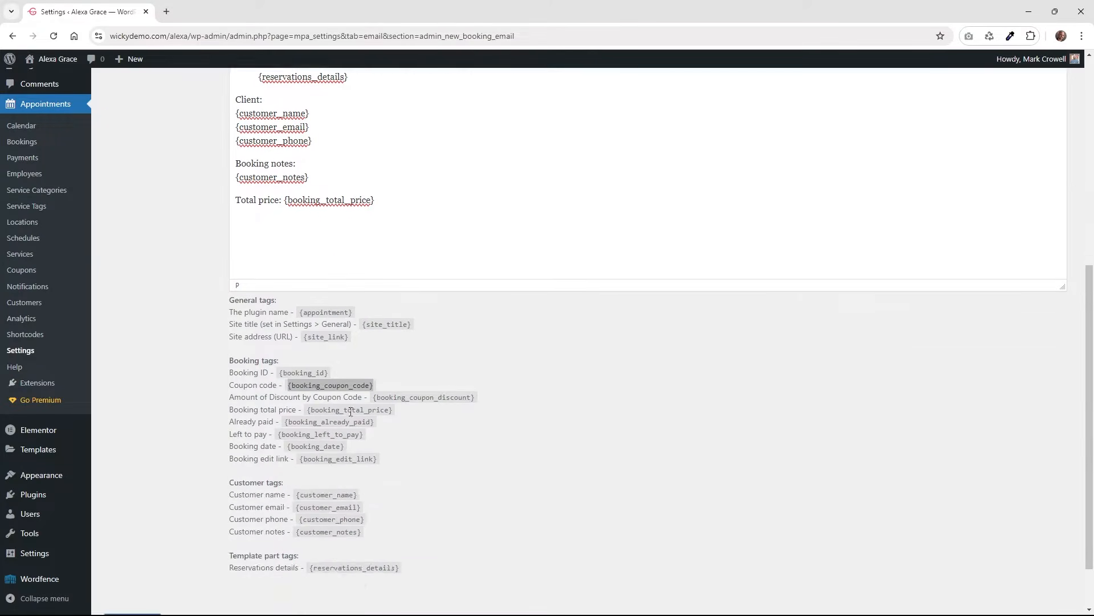
scroll(344, 428, down, 1)
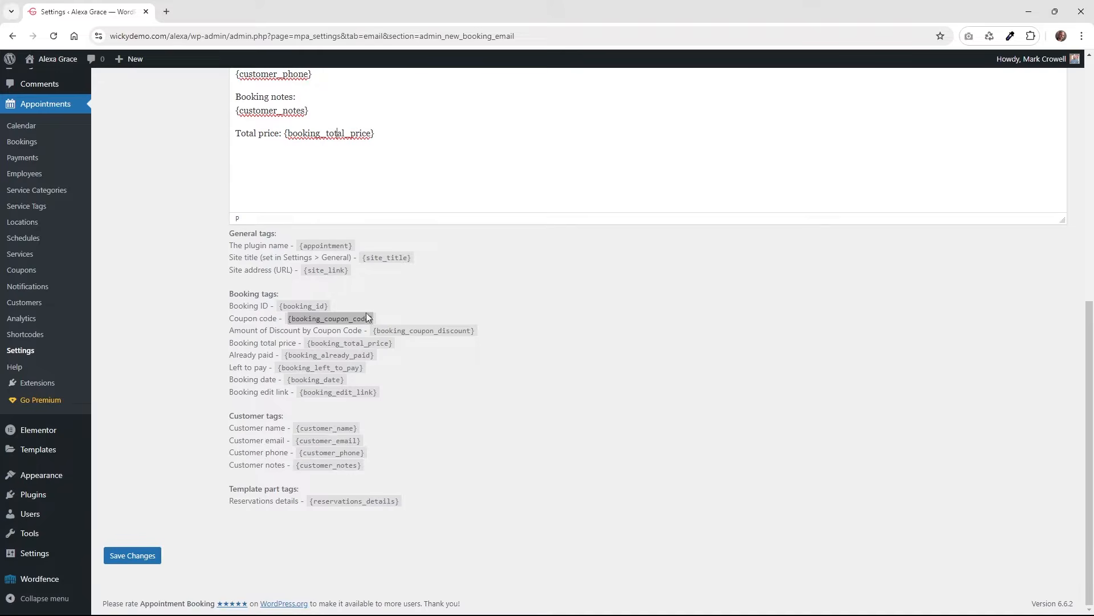
scroll(341, 400, up, 8)
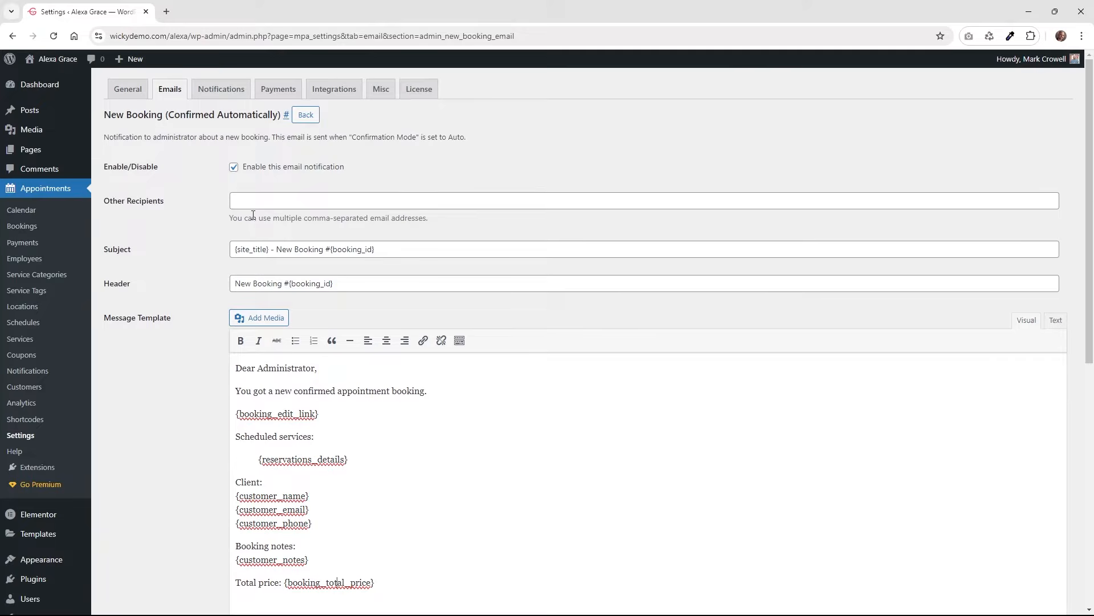
Go back to the Emails list and scroll down to the customer emails.
click(306, 115)
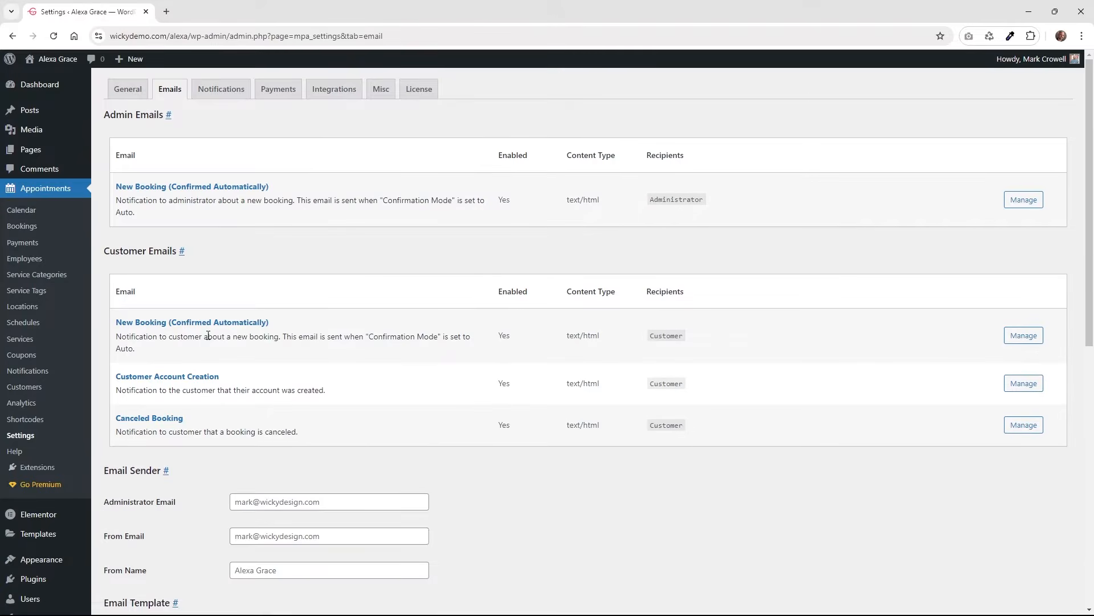
scroll(240, 322, down, 1)
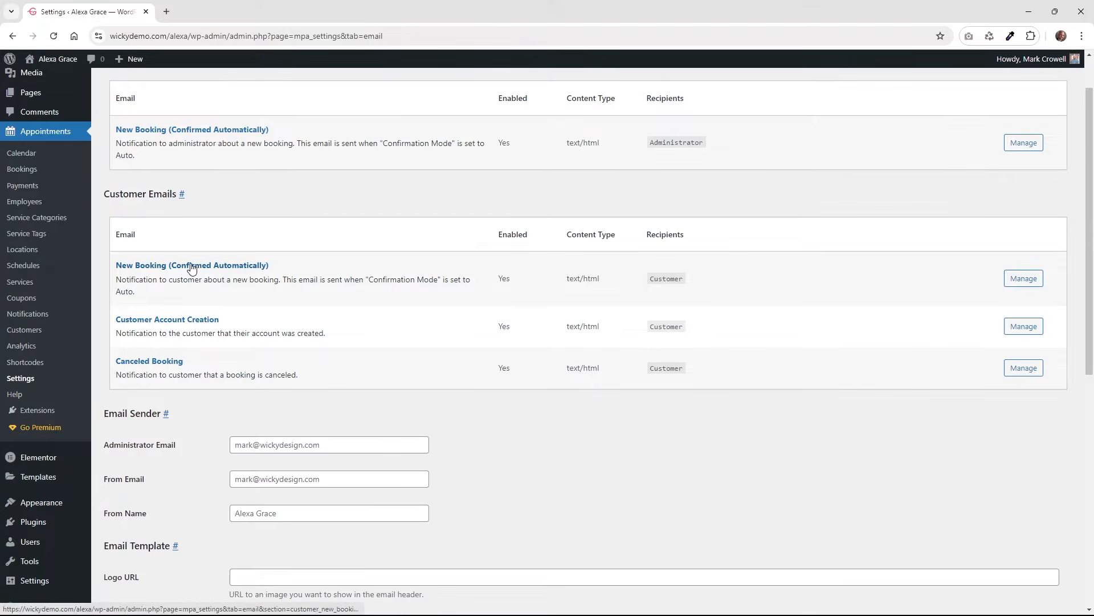
Open the customer New Booking email and highlight its {customer_name}, {reservations_details} and {booking_total_price} tags.
click(1024, 279)
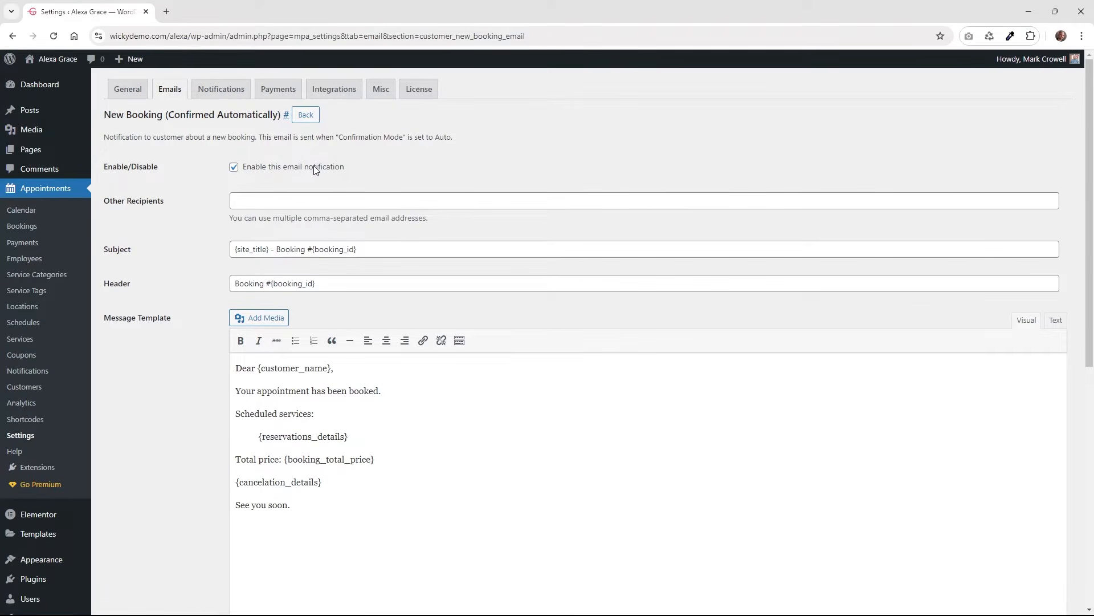
scroll(188, 237, down, 1)
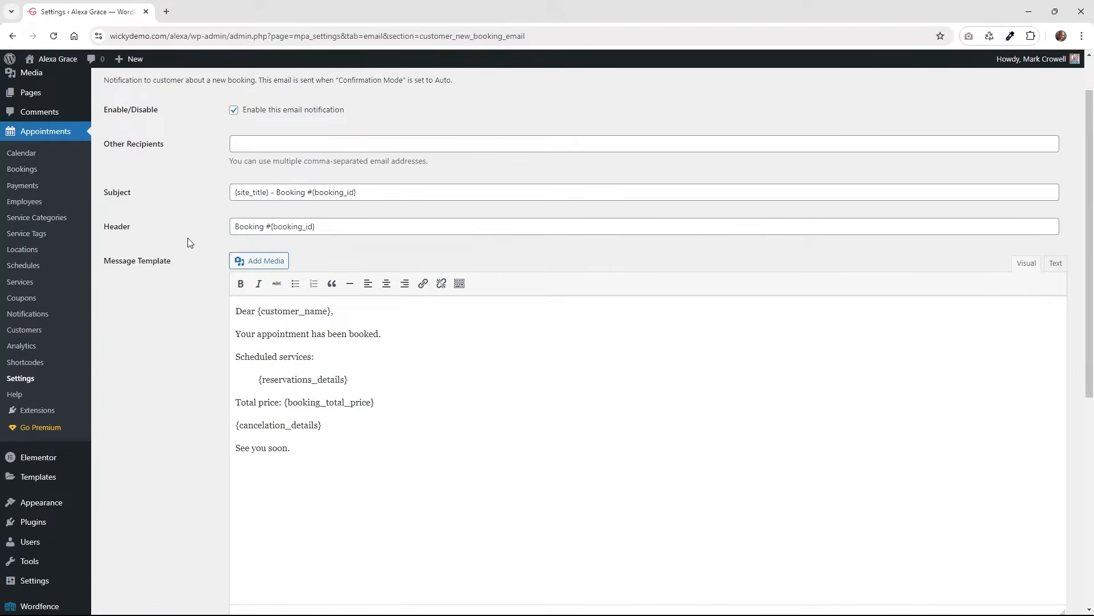
scroll(188, 240, down, 1)
click(328, 254)
drag(327, 254, 251, 259)
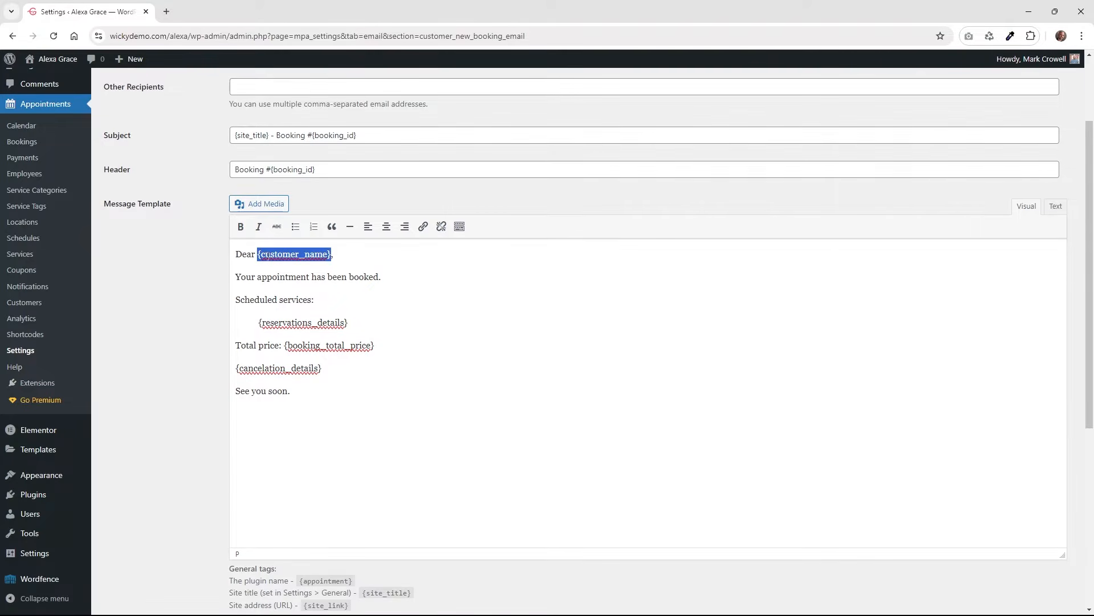
click(287, 317)
drag(351, 324, 255, 322)
scroll(222, 352, down, 1)
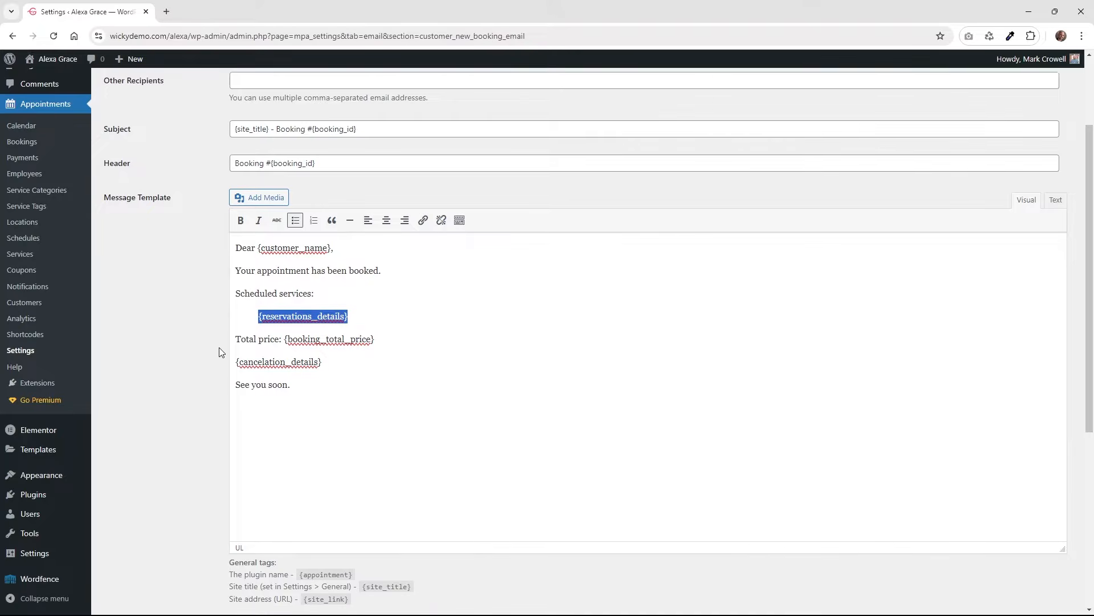
scroll(221, 352, down, 4)
click(321, 118)
drag(374, 120, 234, 140)
click(317, 165)
Find {reservations_details} under template part tags, then go back to the Emails list's Template Parts.
scroll(220, 324, down, 1)
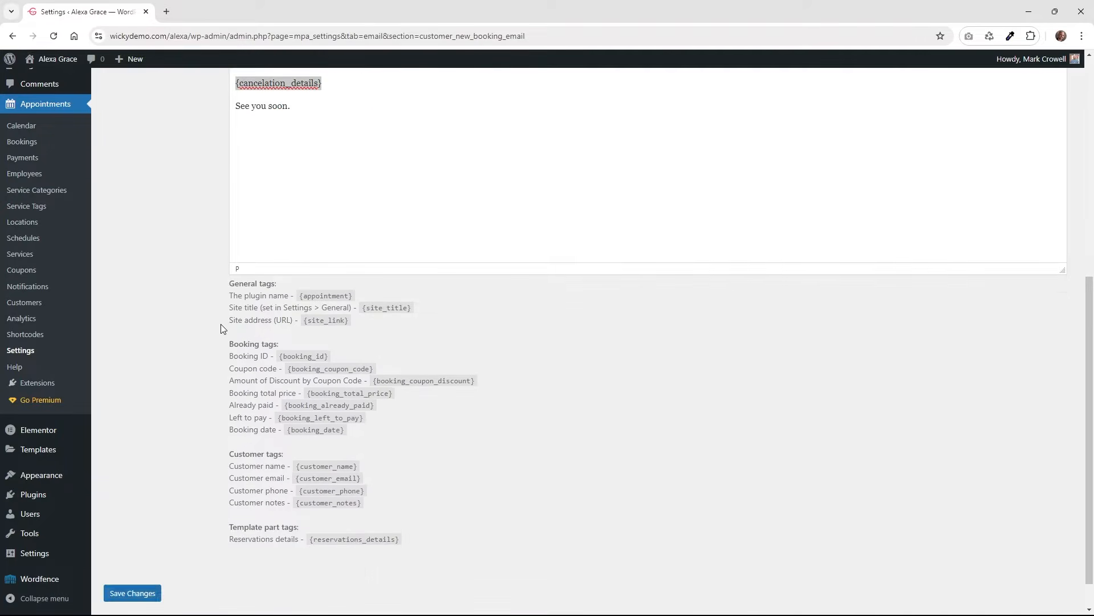
scroll(220, 324, up, 3)
scroll(268, 260, down, 4)
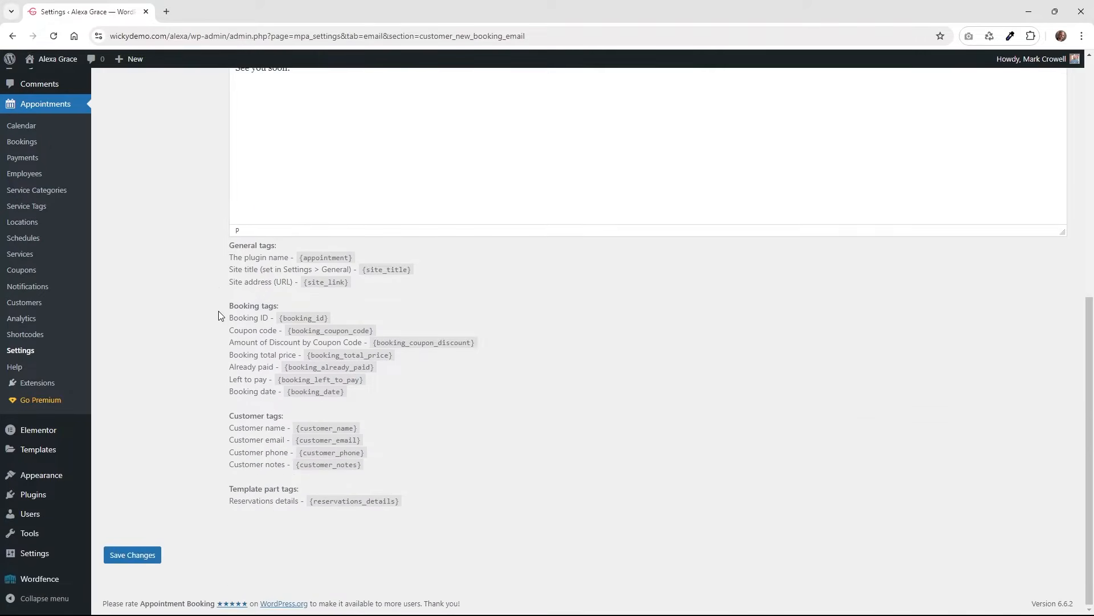
drag(242, 489, 295, 494)
click(357, 500)
drag(394, 500, 310, 506)
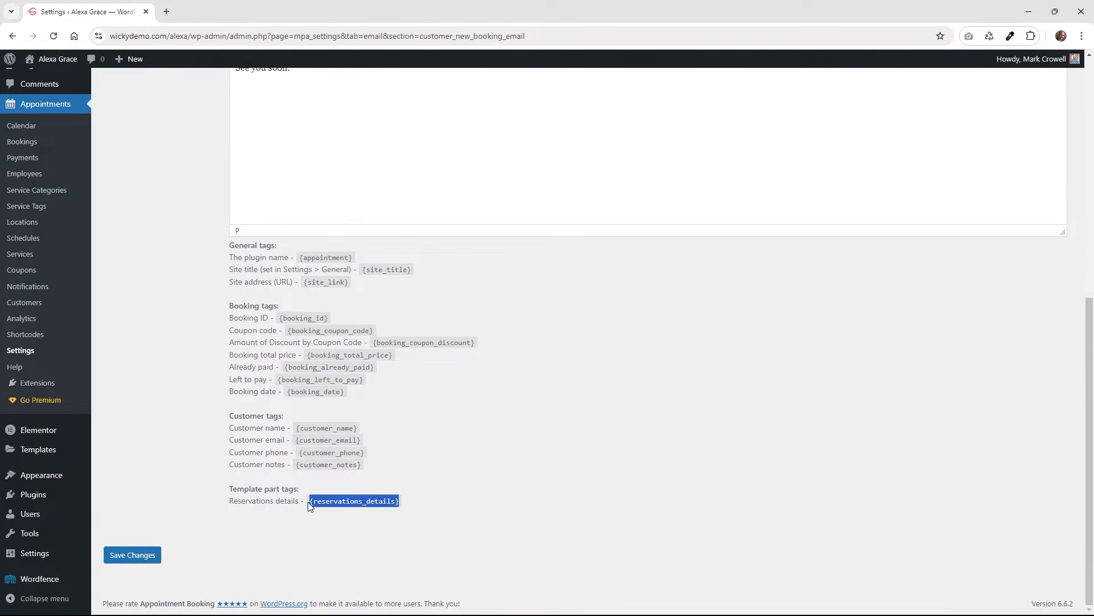
scroll(326, 504, up, 7)
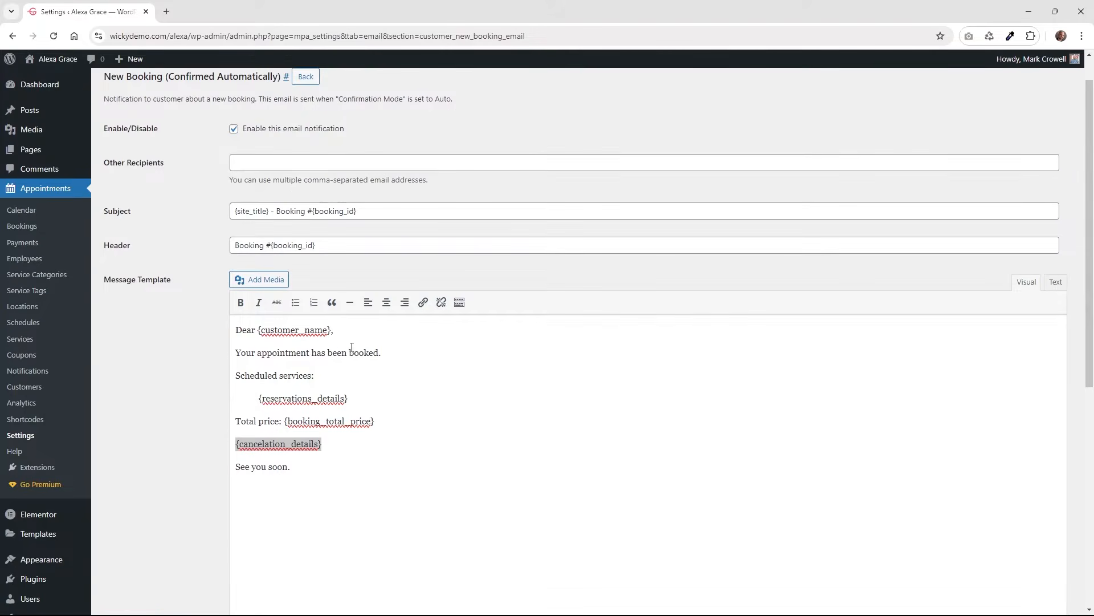
click(314, 398)
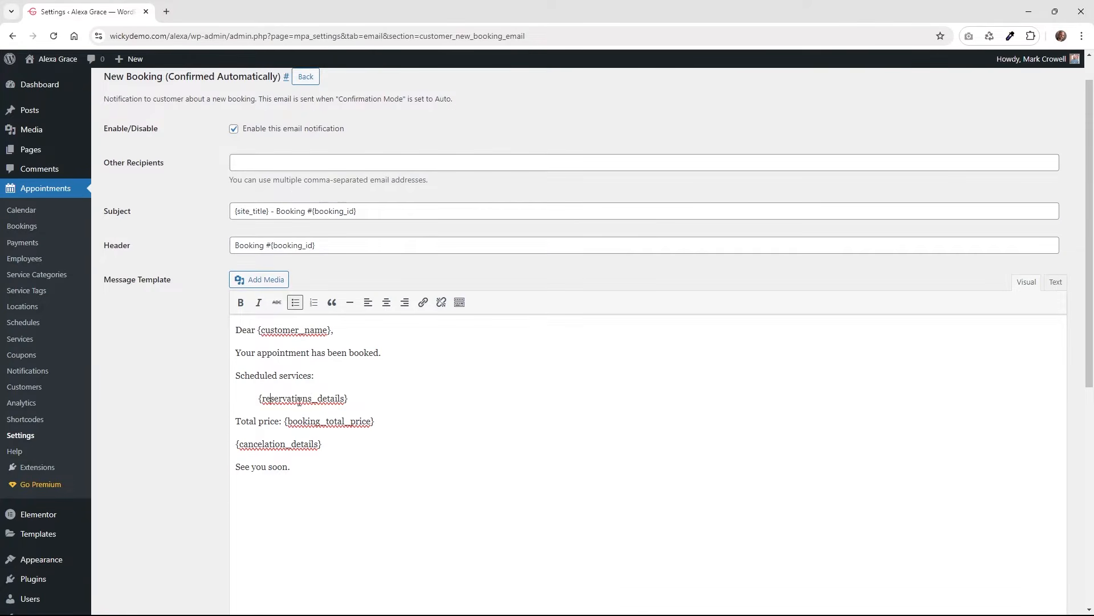
scroll(219, 405, down, 6)
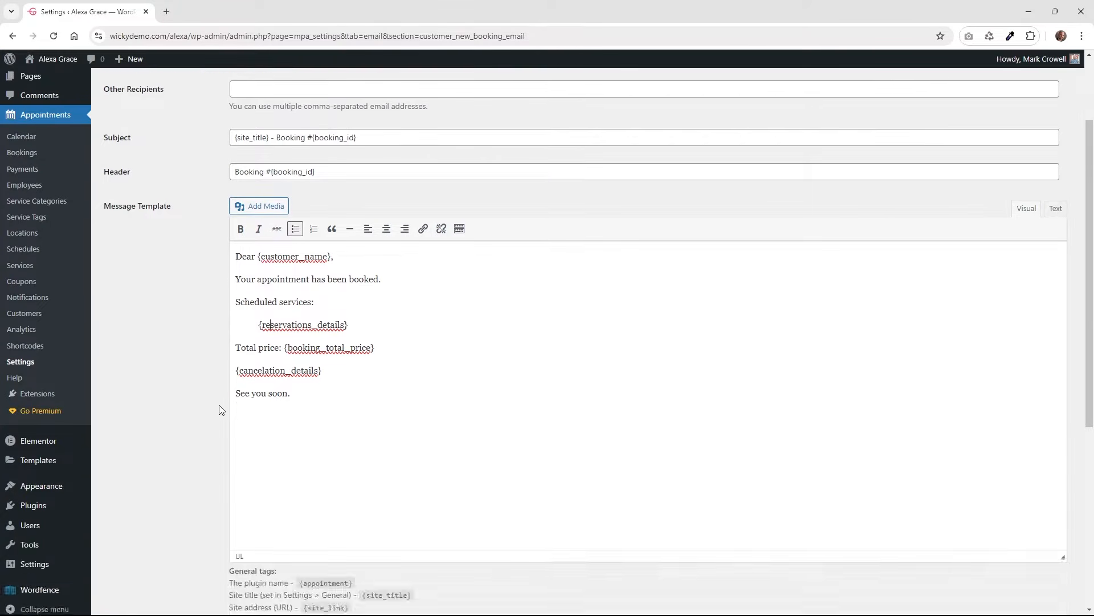
scroll(306, 381, up, 5)
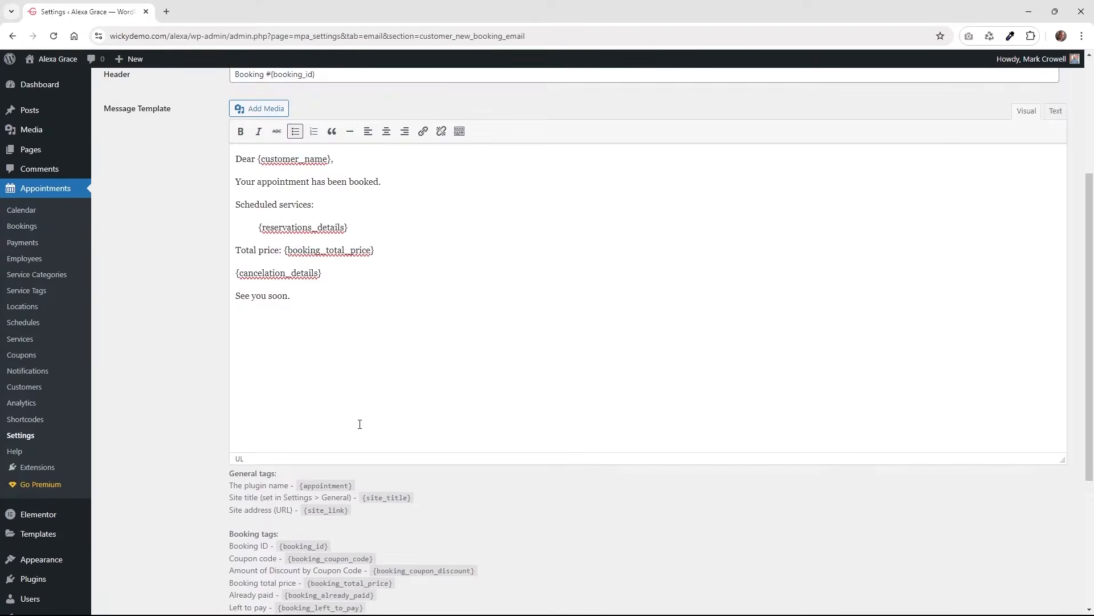
scroll(359, 423, down, 5)
drag(373, 423, 283, 424)
scroll(318, 405, up, 5)
key(alt+Left)
scroll(214, 346, down, 7)
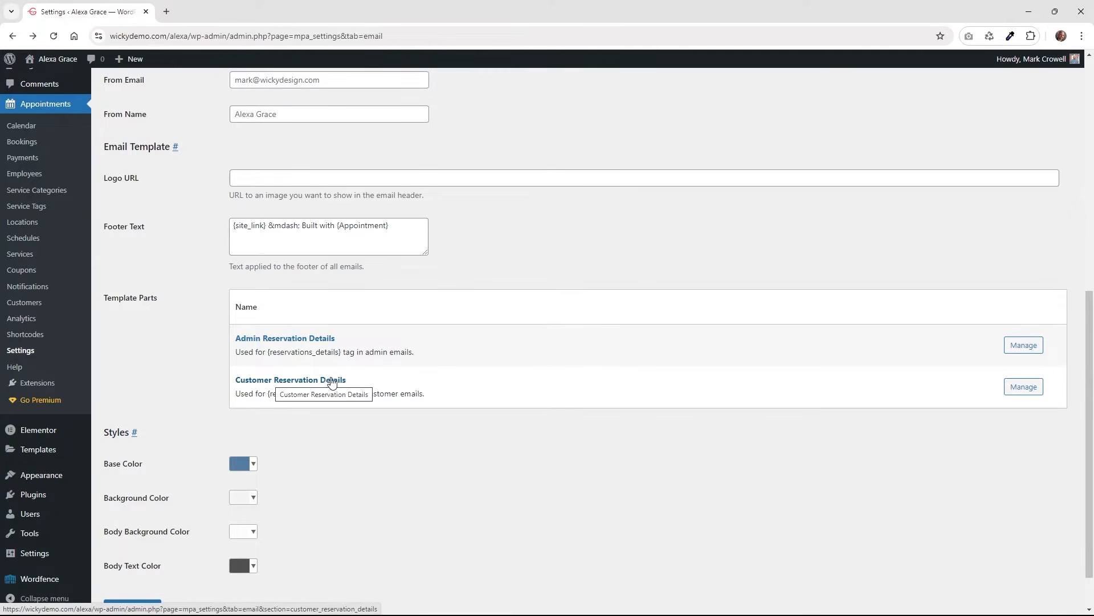
click(1026, 387)
click(284, 217)
drag(410, 217, 415, 217)
click(568, 219)
drag(794, 217, 262, 231)
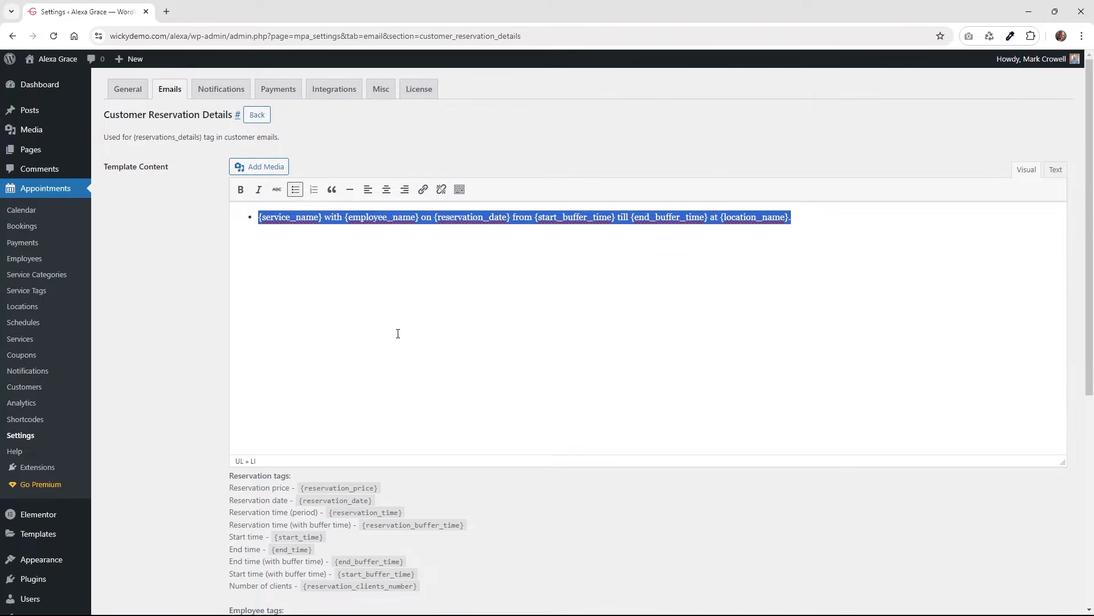
click(293, 217)
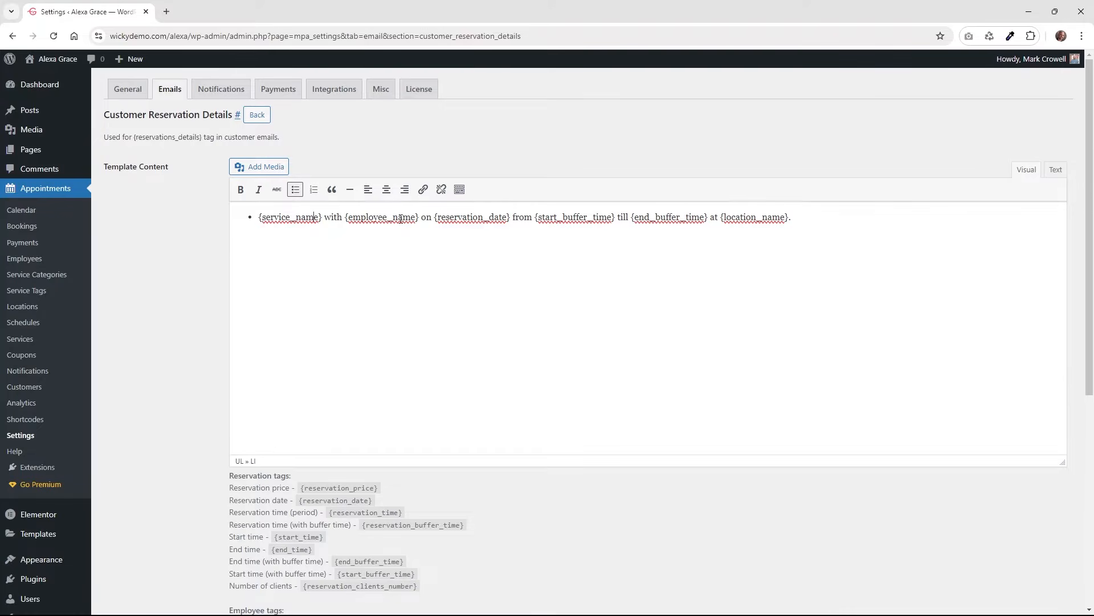
click(446, 217)
scroll(451, 381, down, 4)
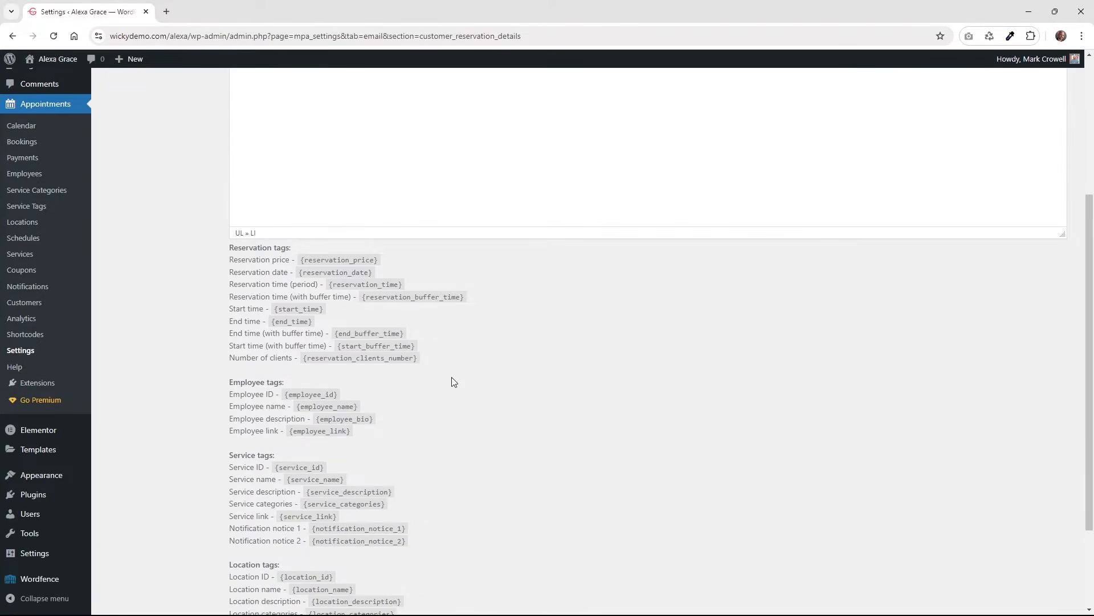
scroll(452, 380, down, 2)
scroll(453, 381, up, 6)
key(alt+Left)
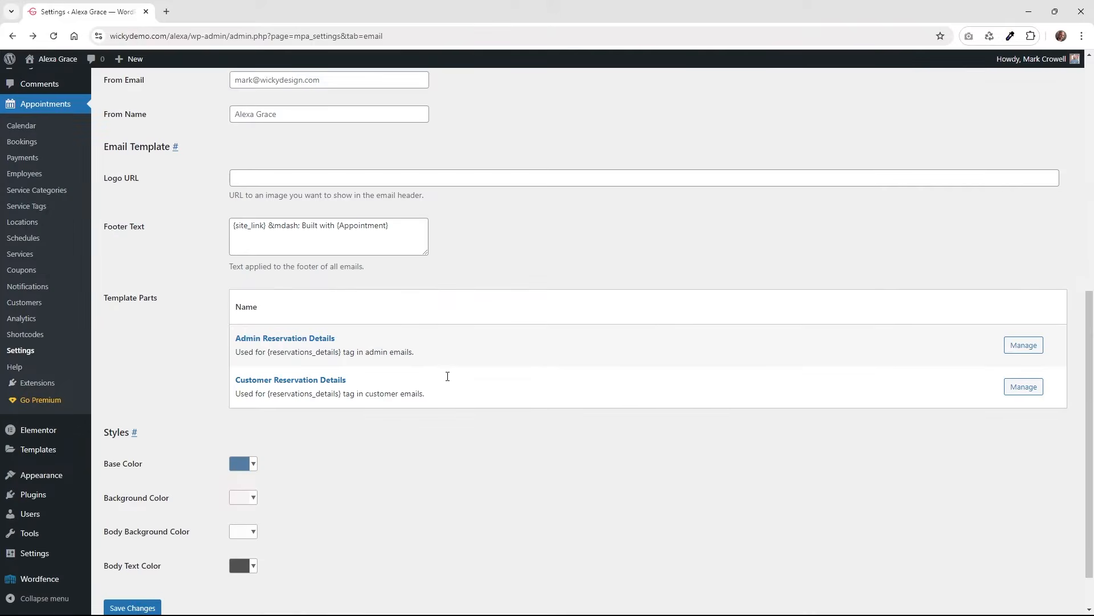
scroll(430, 422, up, 3)
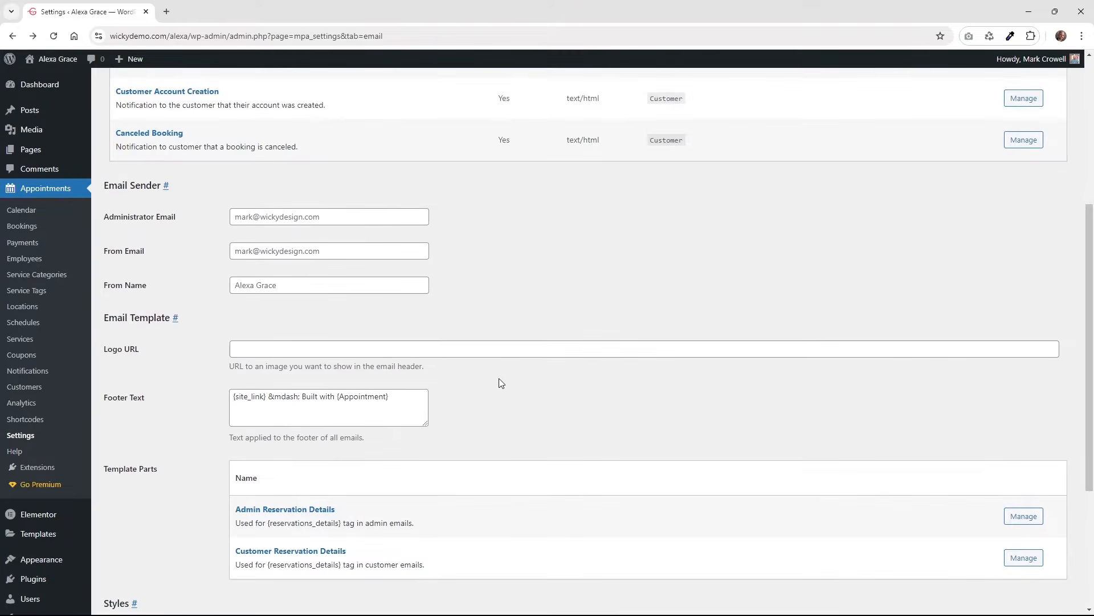
scroll(500, 382, up, 5)
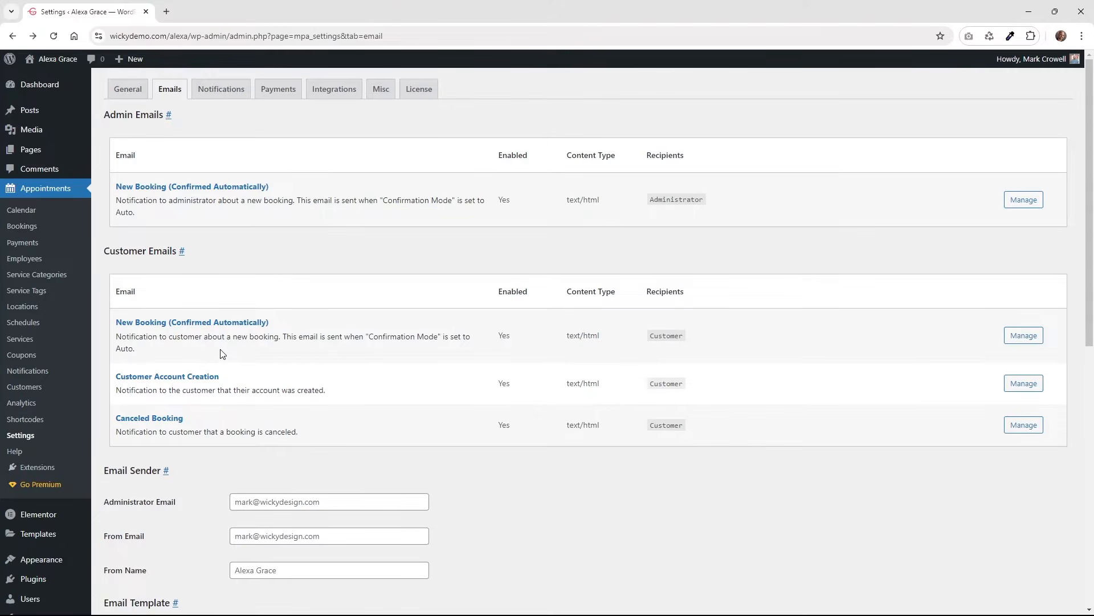
click(211, 376)
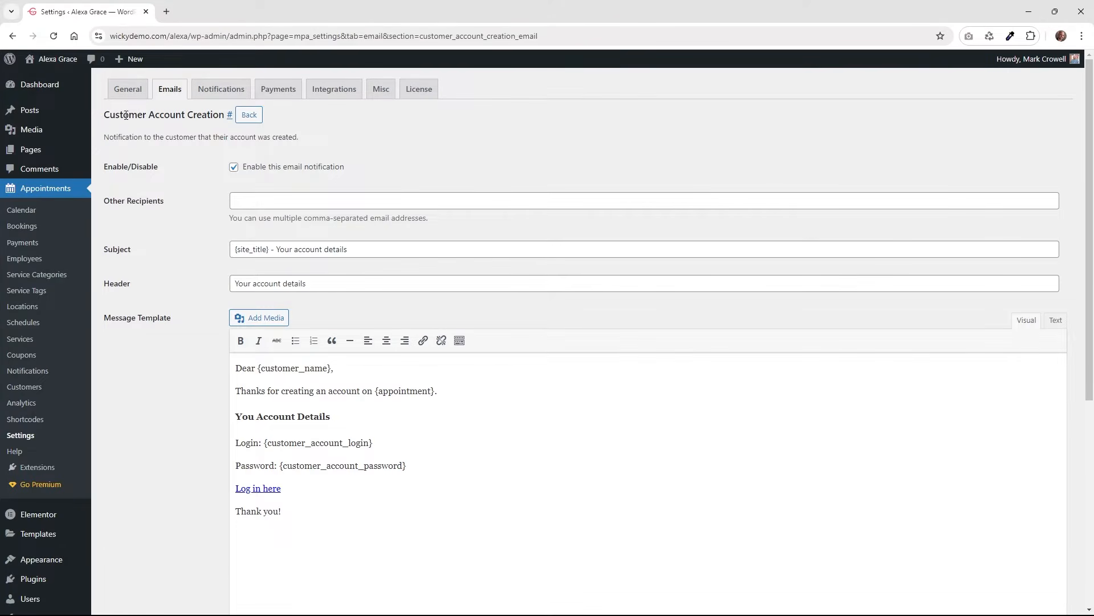
scroll(190, 244, down, 1)
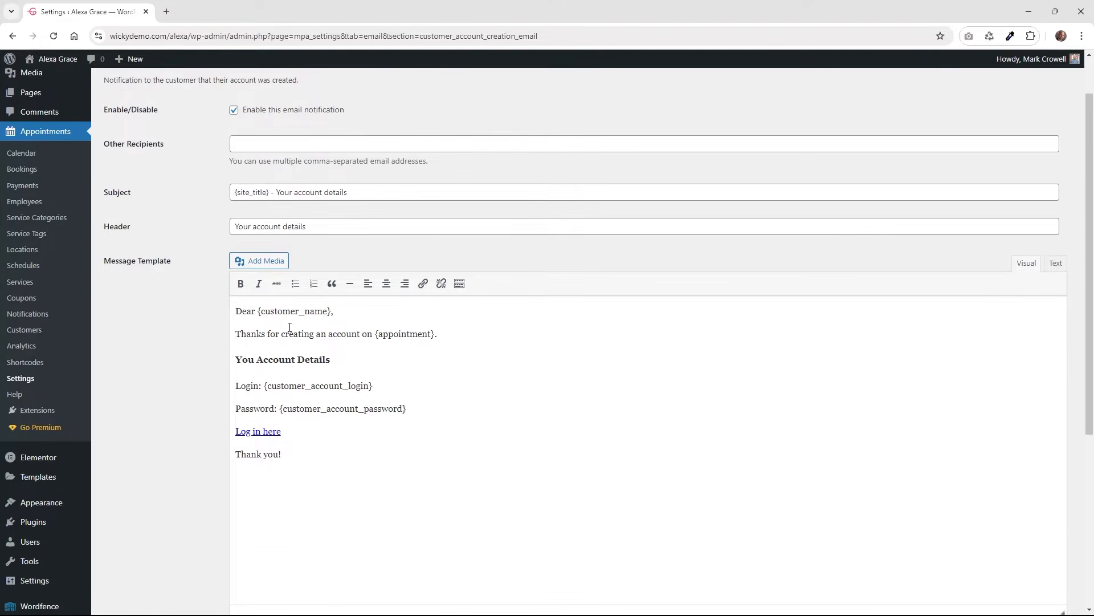
drag(373, 386, 265, 386)
drag(407, 409, 280, 409)
scroll(382, 409, down, 5)
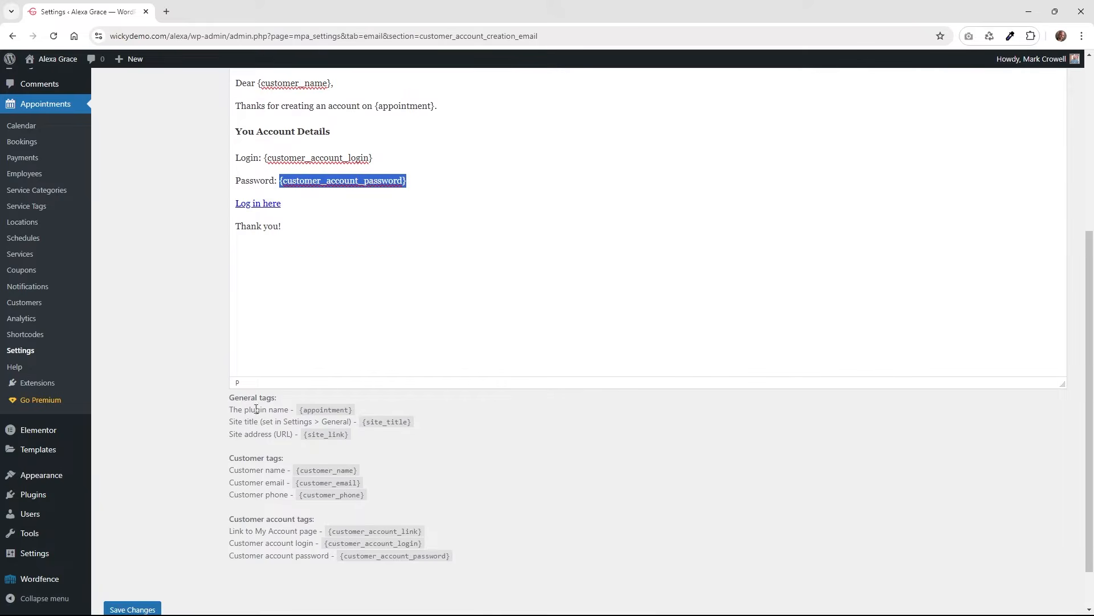
scroll(247, 468, up, 6)
right_click(186, 378)
key(alt+Left)
click(184, 378)
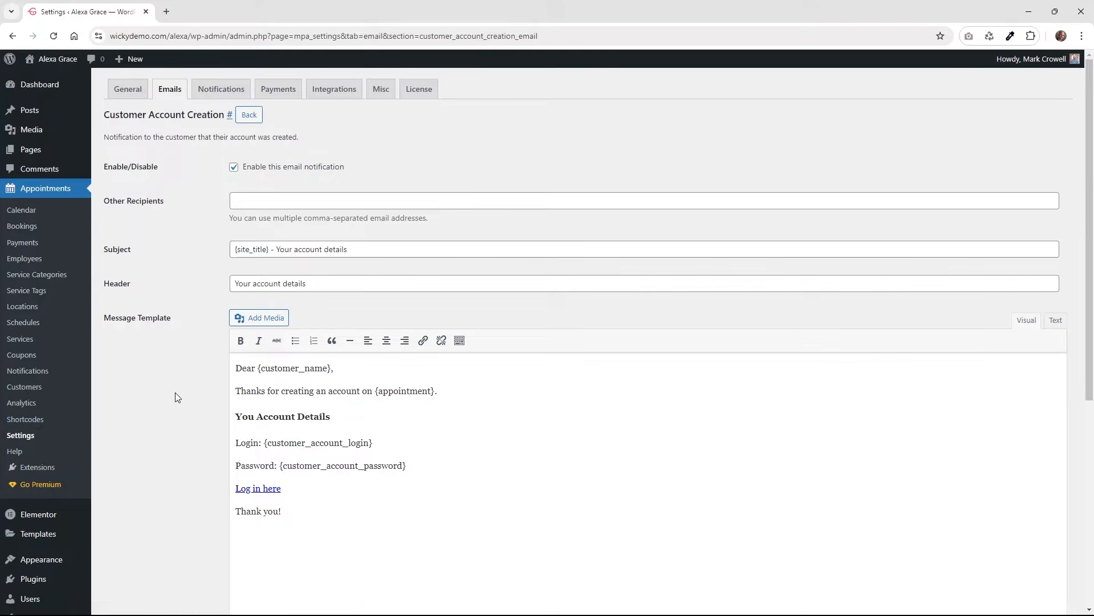
key(alt+Left)
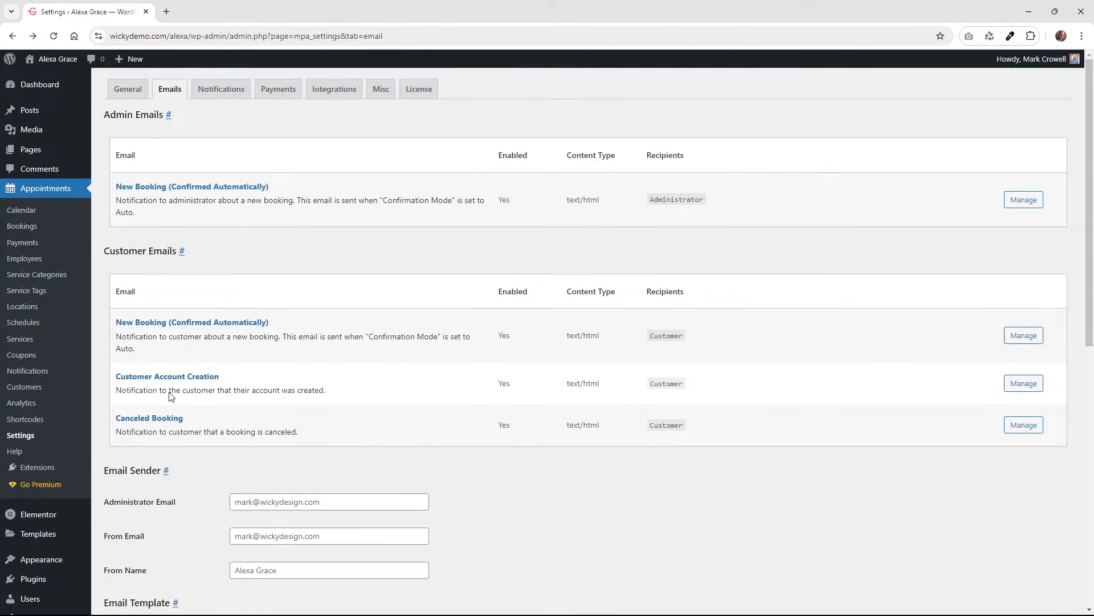
click(174, 419)
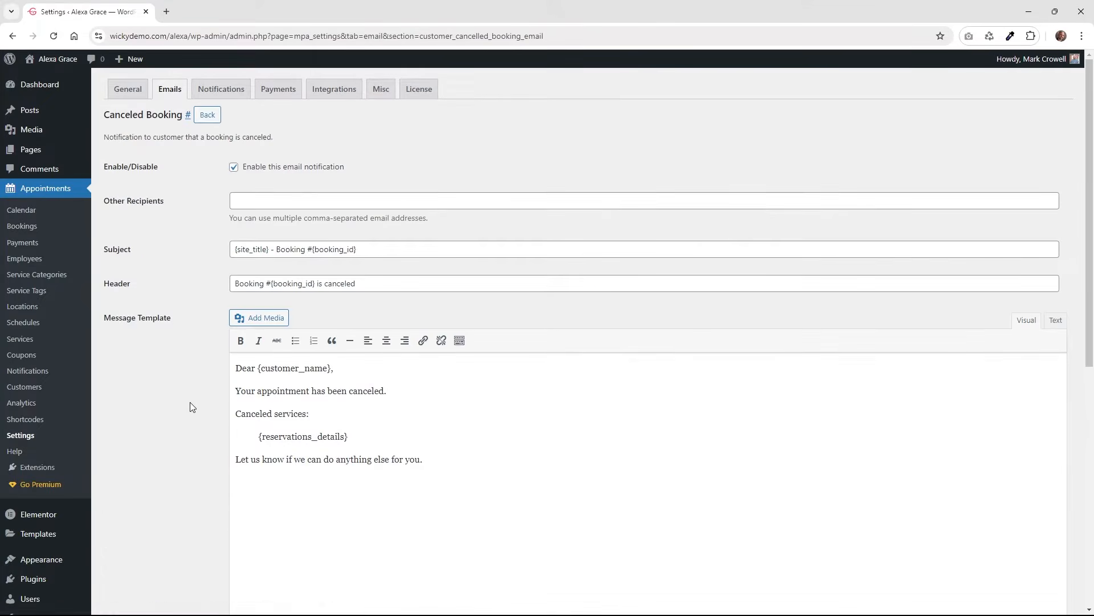
scroll(190, 401, down, 1)
drag(349, 380, 259, 386)
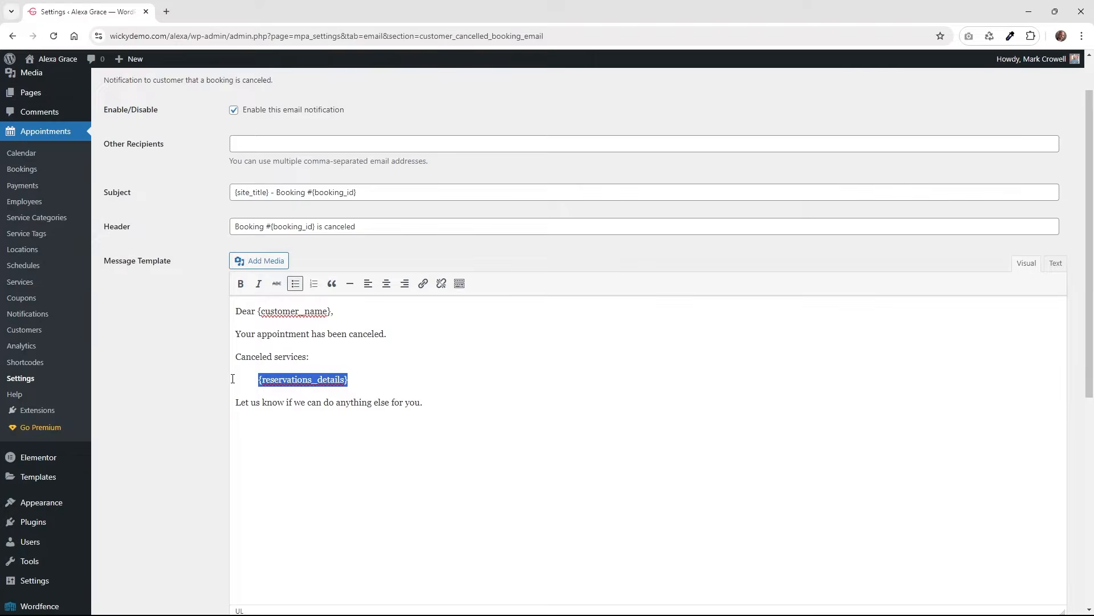
scroll(205, 377, down, 5)
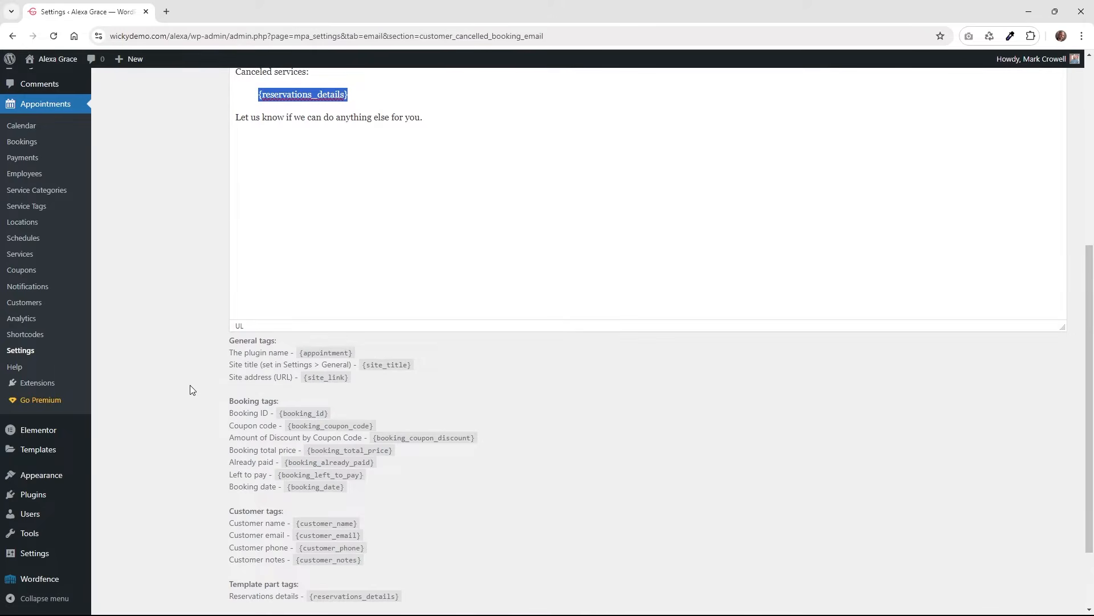
scroll(191, 390, up, 4)
key(alt+Left)
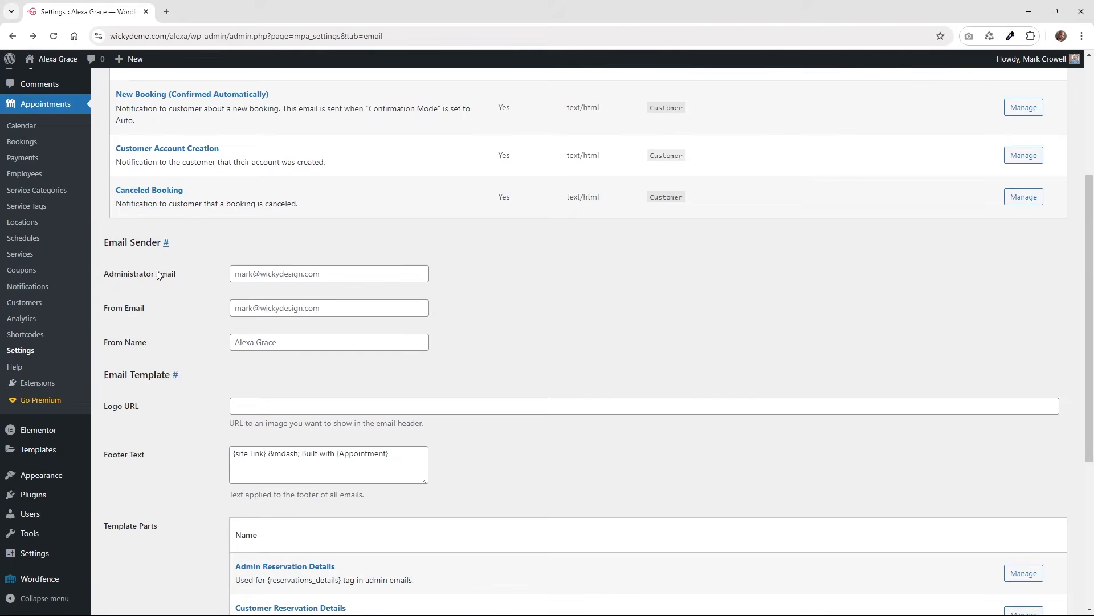
Review the administrator email, sender name, email logo and footer text settings.
click(335, 276)
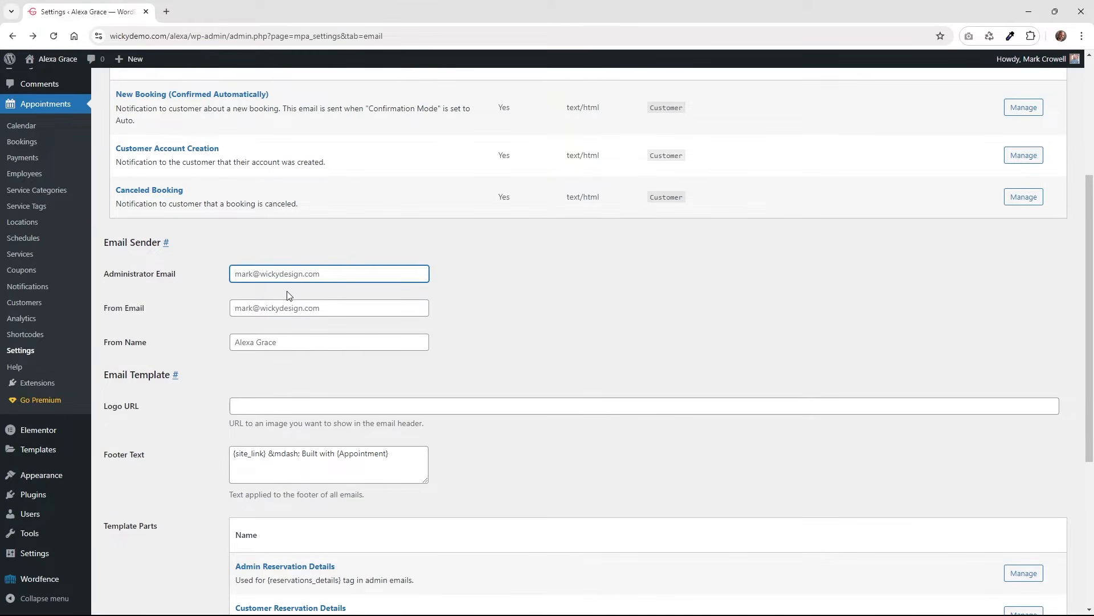
click(291, 341)
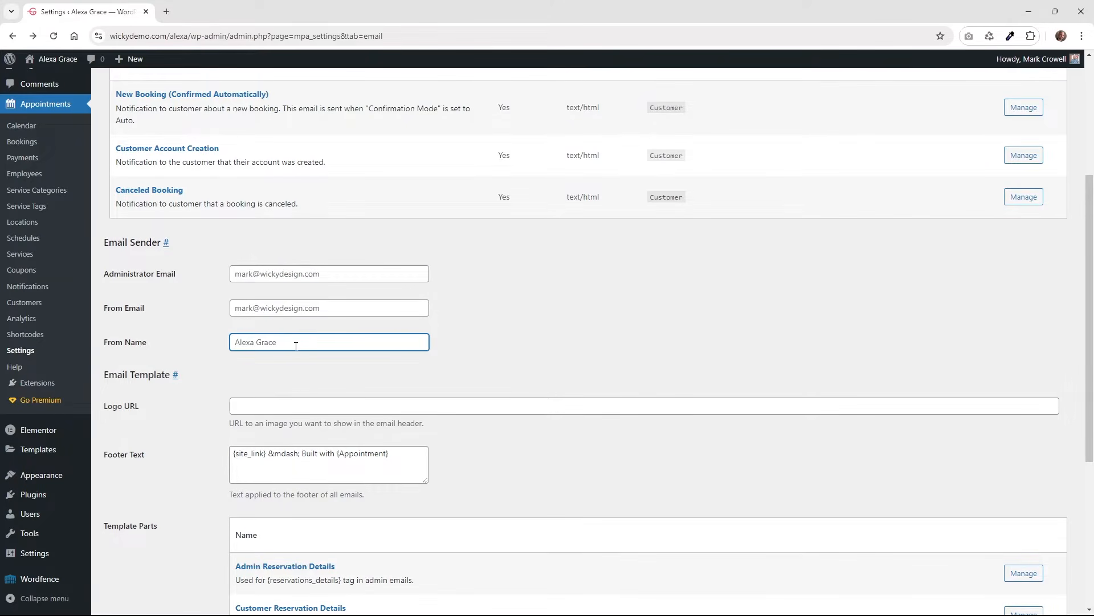
scroll(218, 347, down, 2)
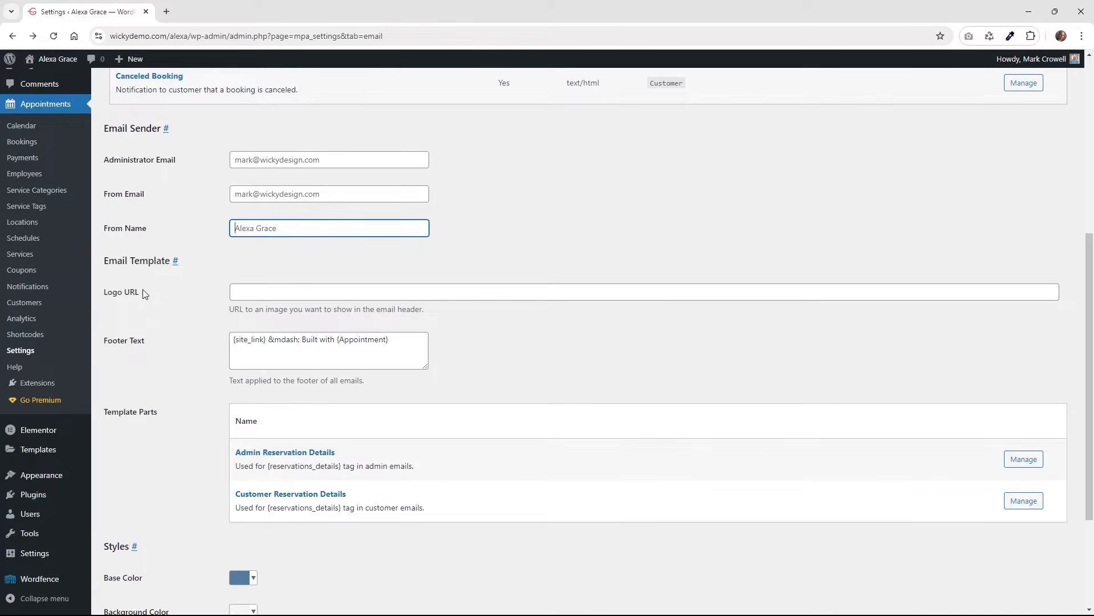
click(377, 292)
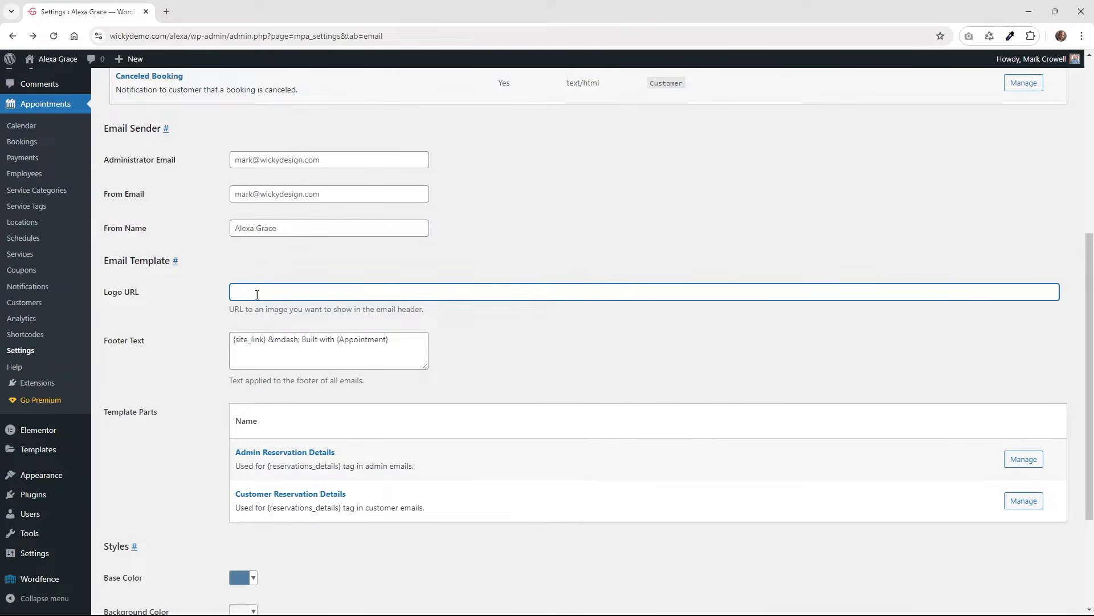
click(338, 340)
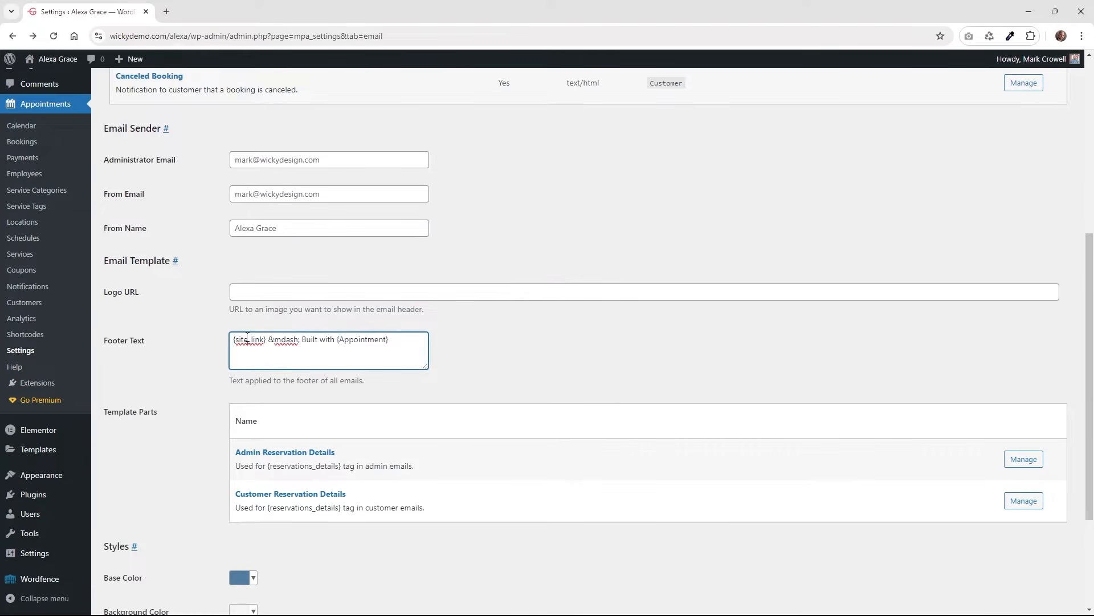
Check the base colour, leave it unchanged, and save the email settings.
scroll(200, 370, down, 3)
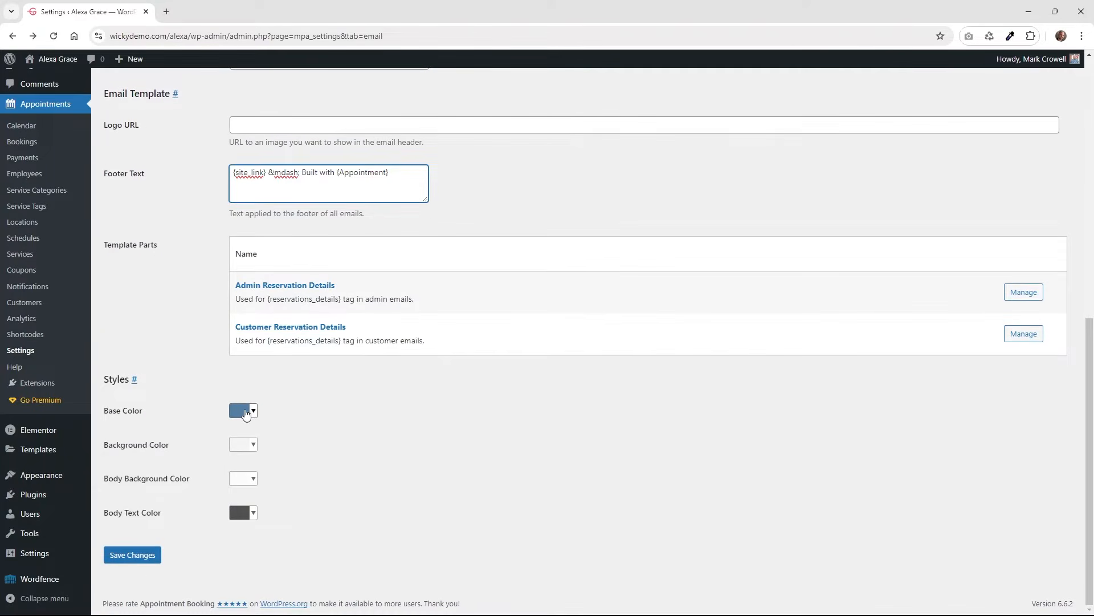
click(254, 413)
click(411, 424)
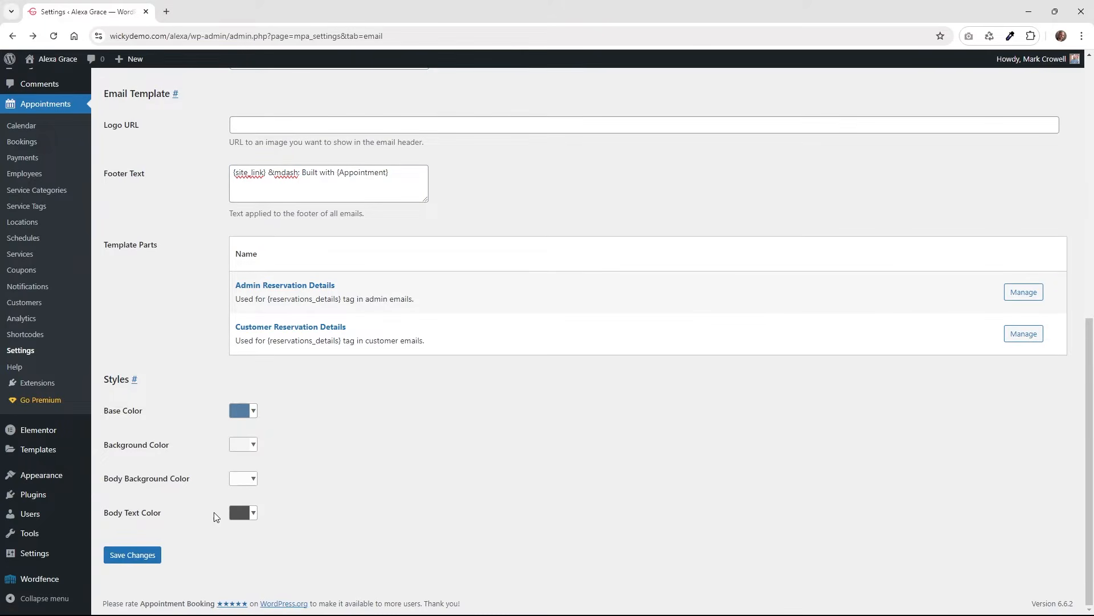
click(148, 557)
scroll(498, 424, down, 9)
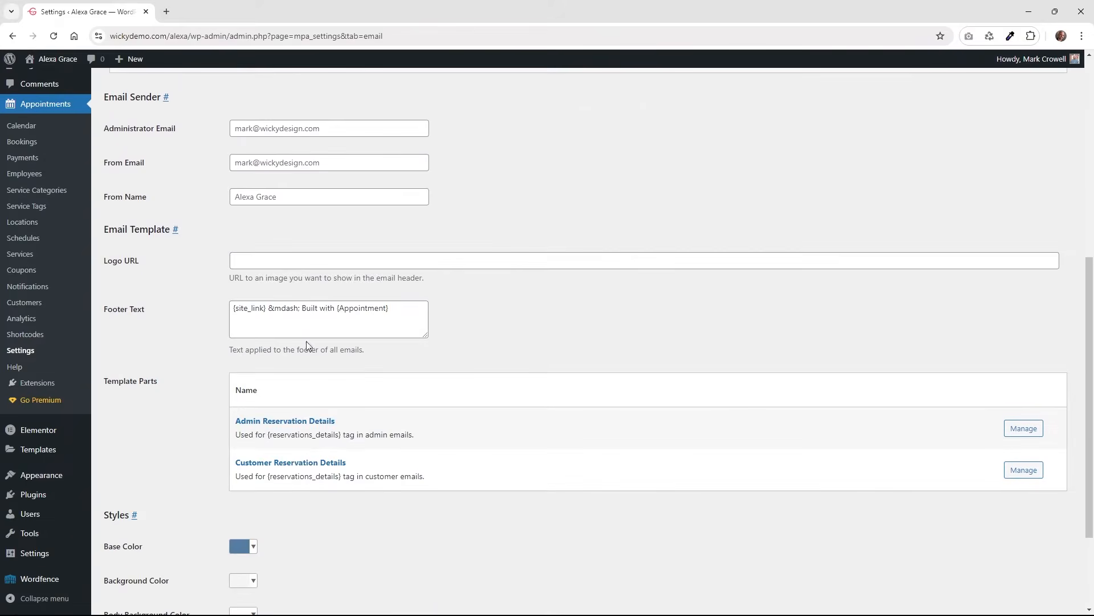
scroll(340, 376, up, 9)
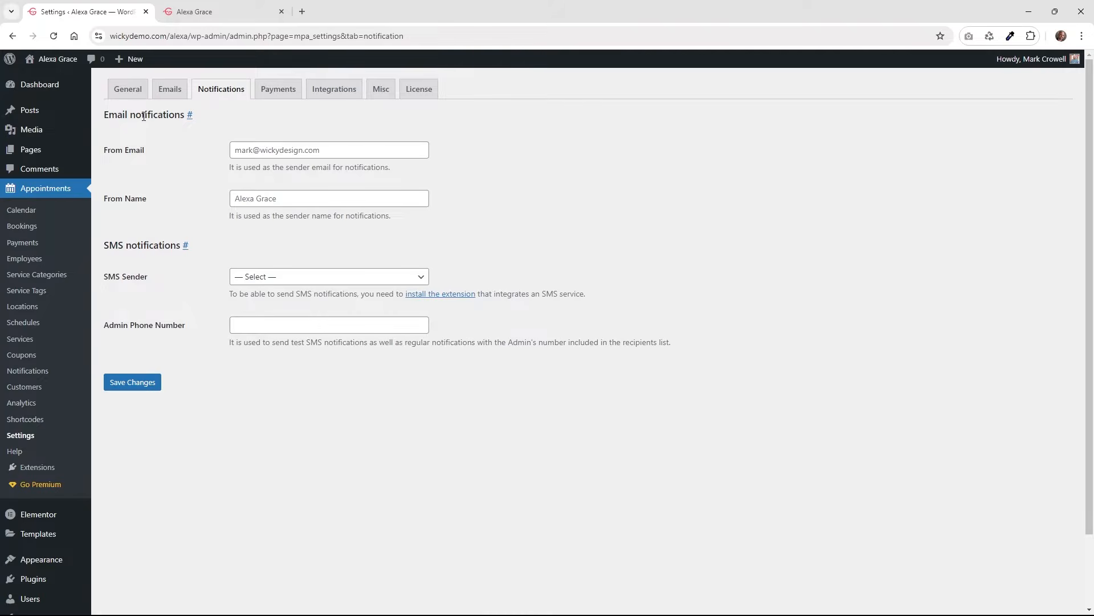
click(288, 150)
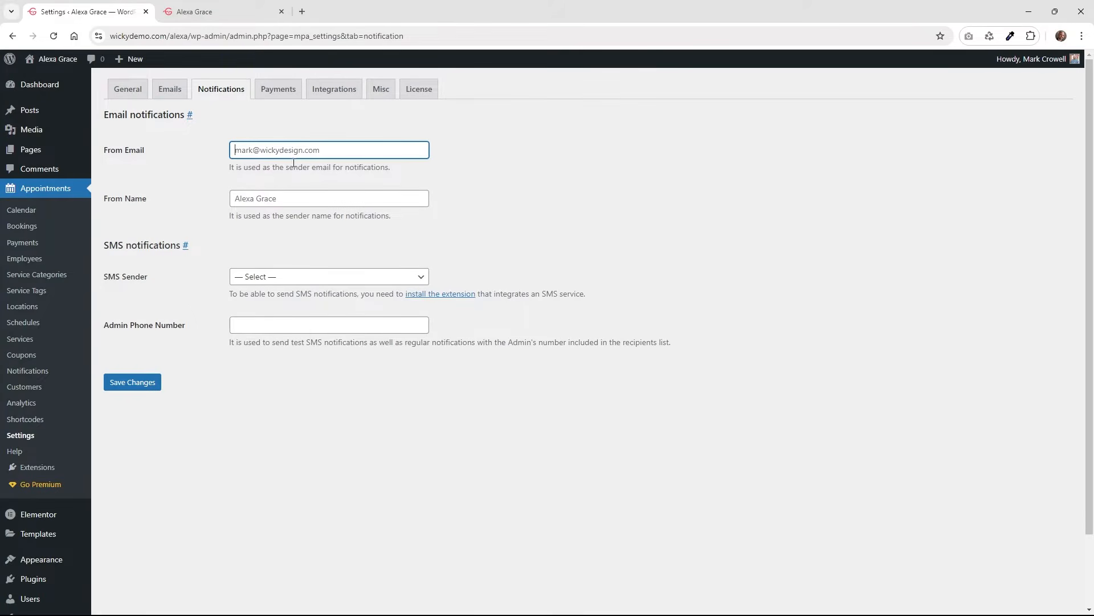
click(285, 200)
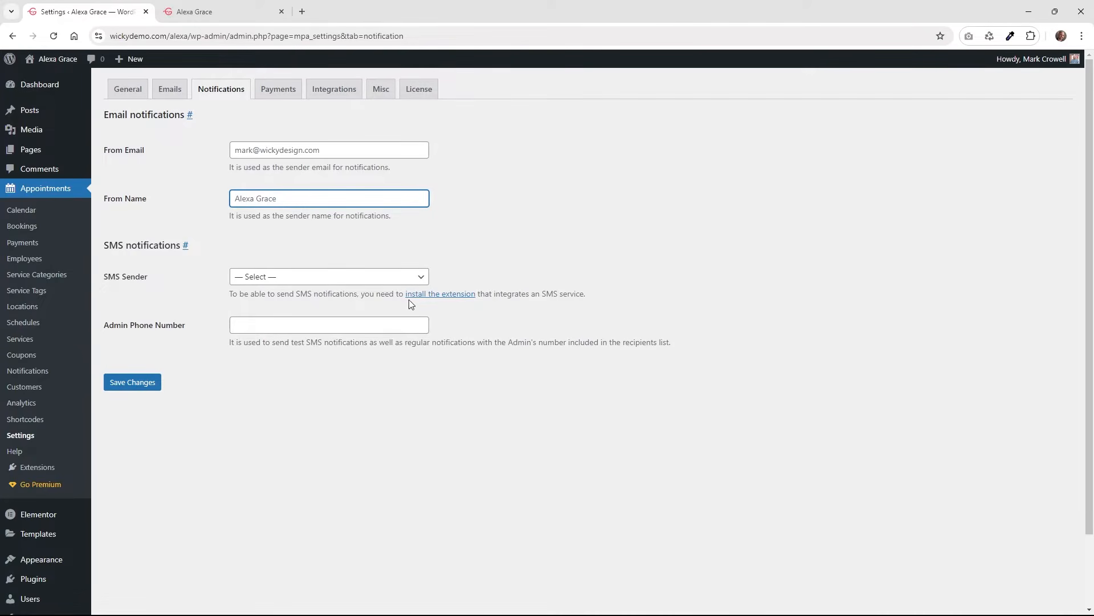
click(444, 294)
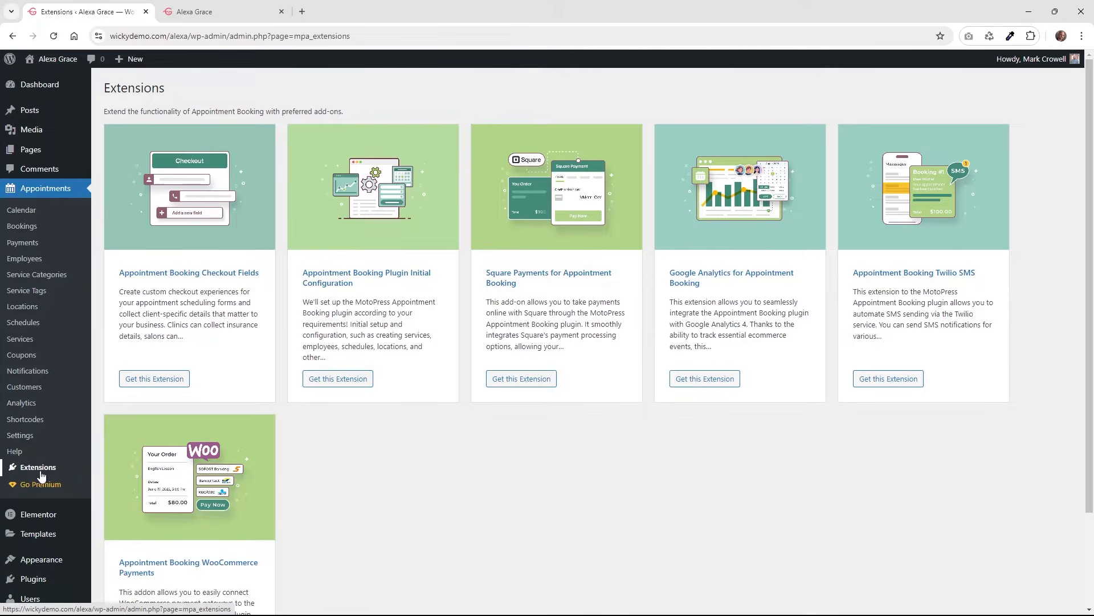
key(alt+Left)
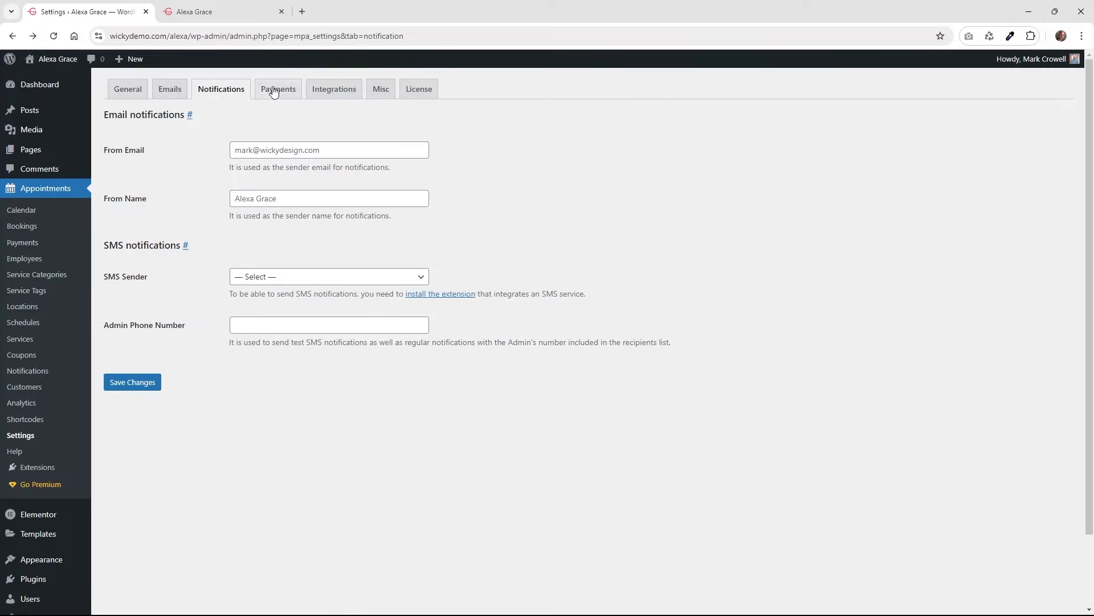
Open the Payments tab, view Stripe's premium upgrade comparison, then return to the payment methods.
click(284, 93)
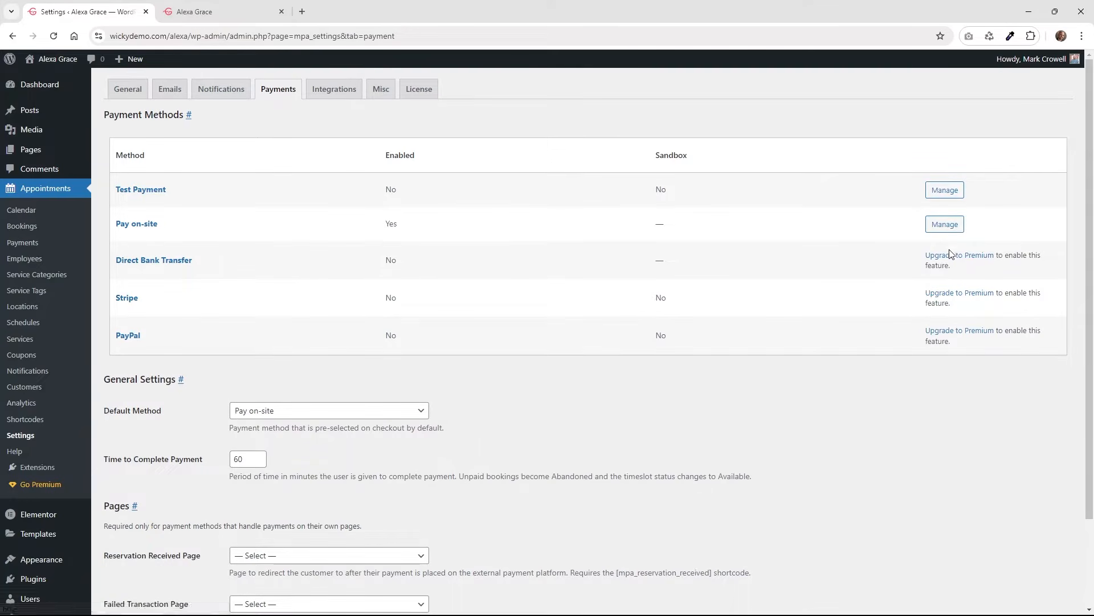
click(958, 297)
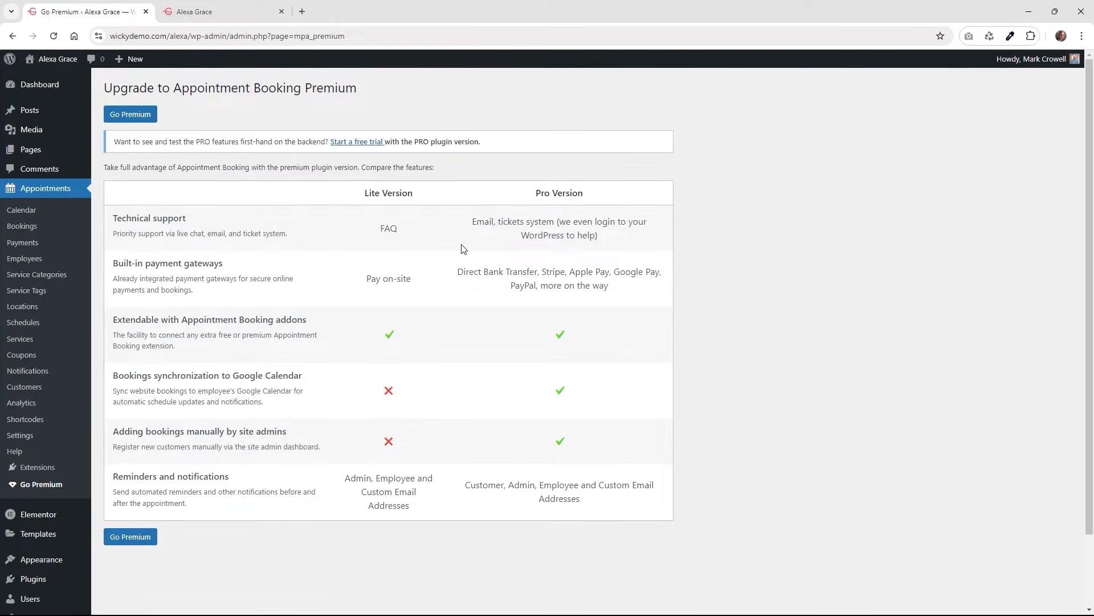
key(alt+Left)
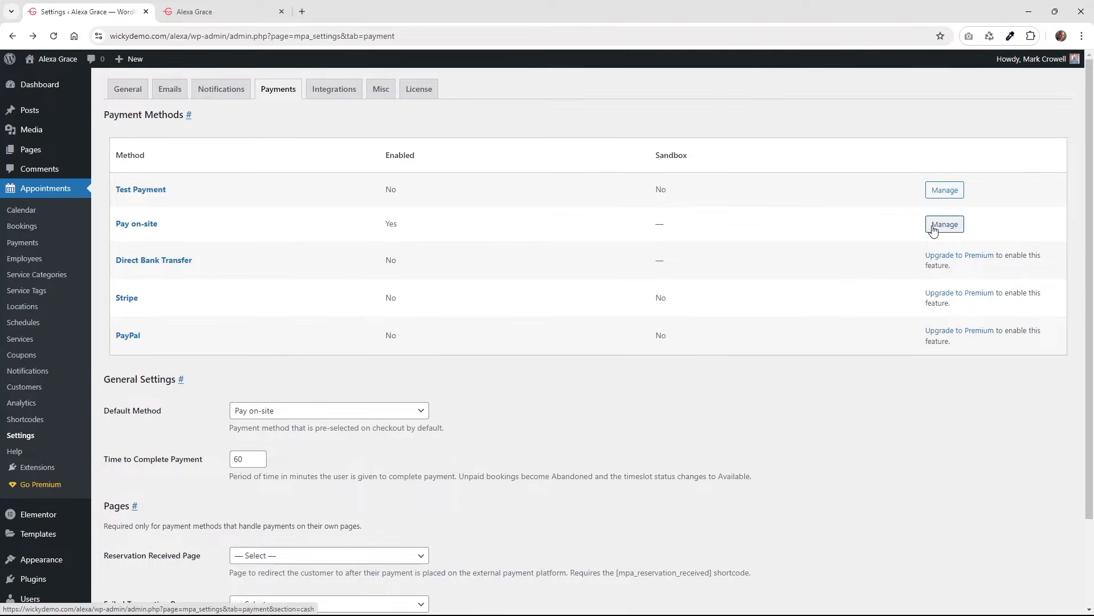
click(928, 225)
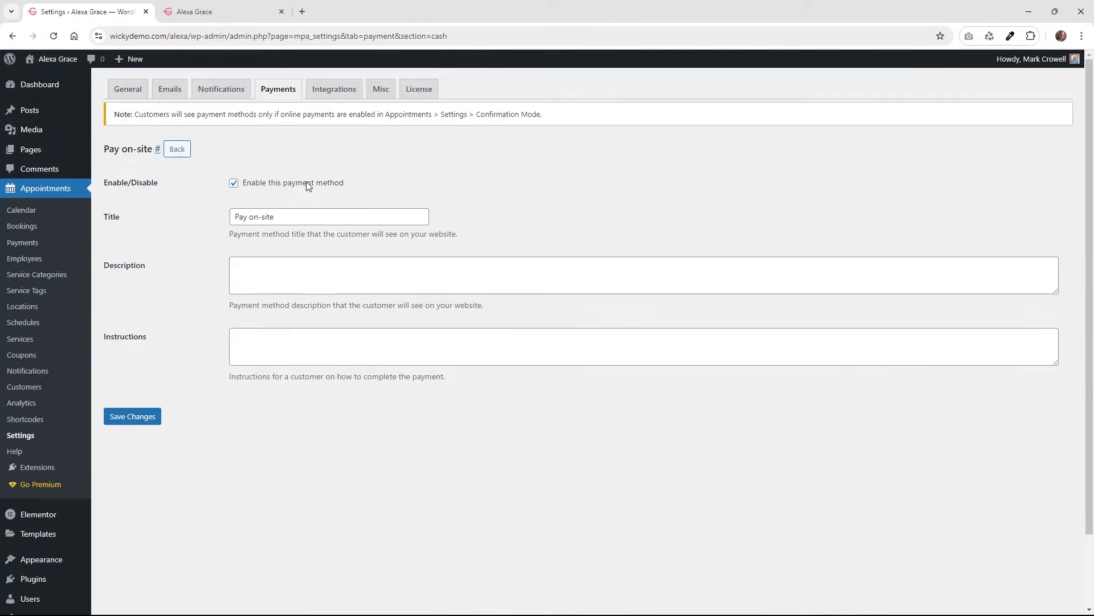
click(309, 219)
drag(308, 219, 233, 217)
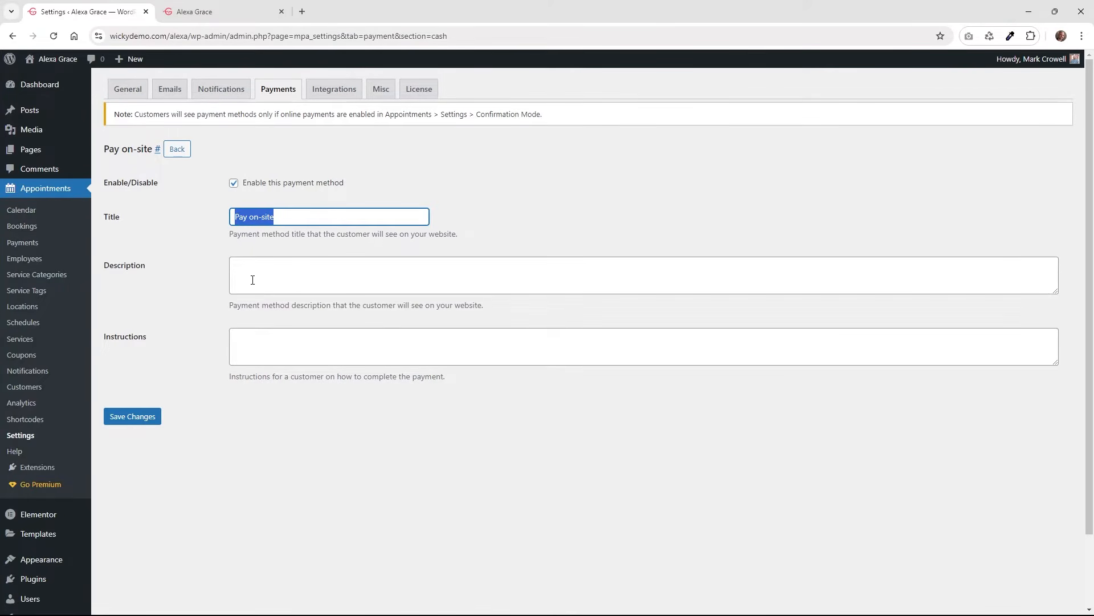
click(248, 217)
key(alt+Left)
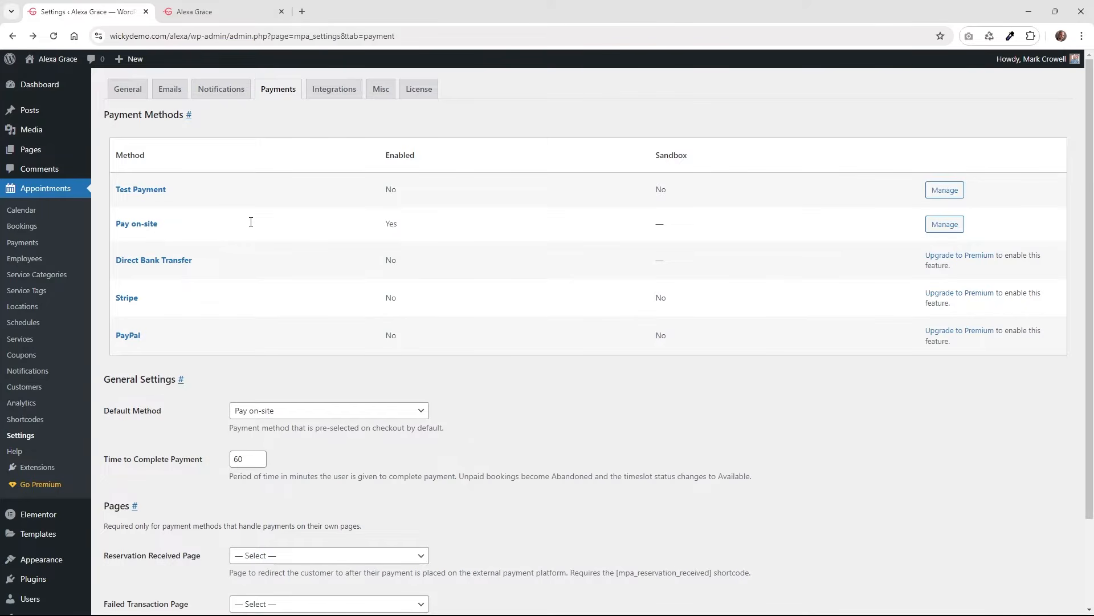
Keep Pay on-site as the default payment method and check the payment completion time field.
scroll(516, 288, down, 2)
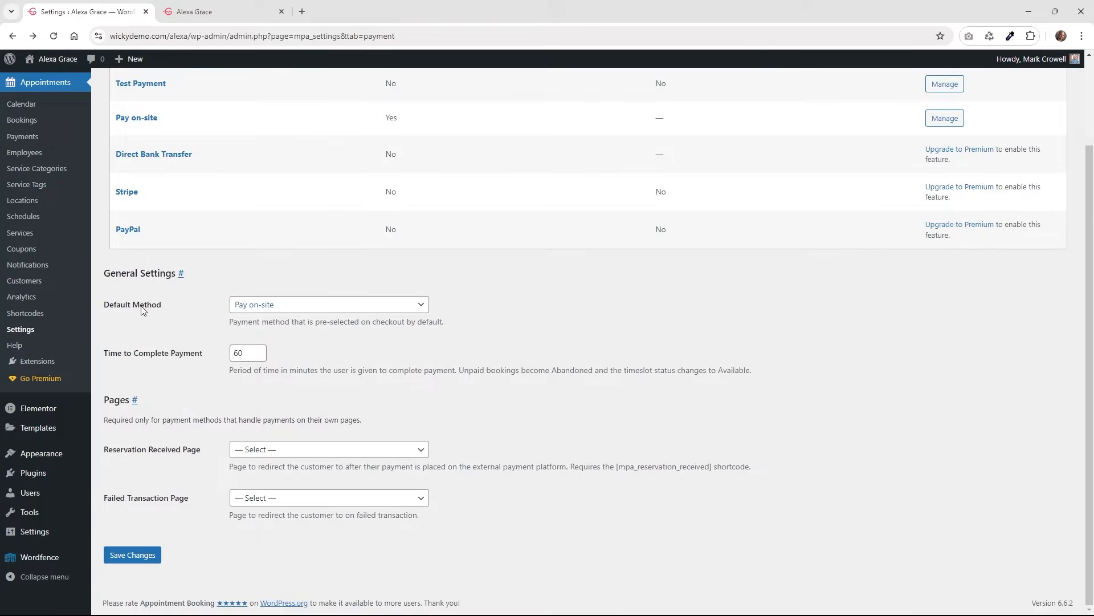
click(264, 305)
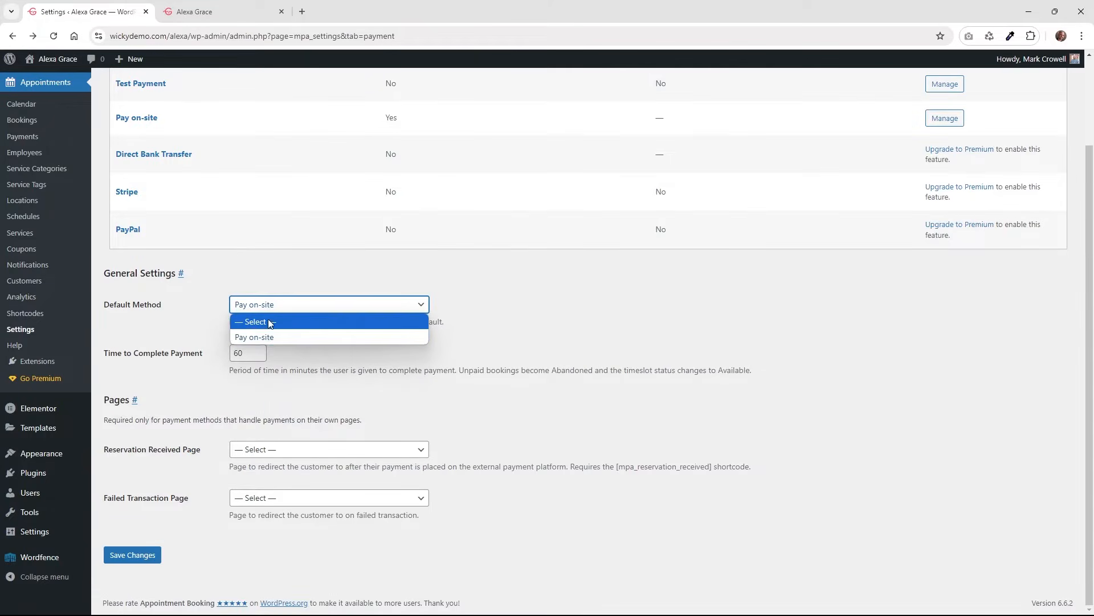
click(275, 338)
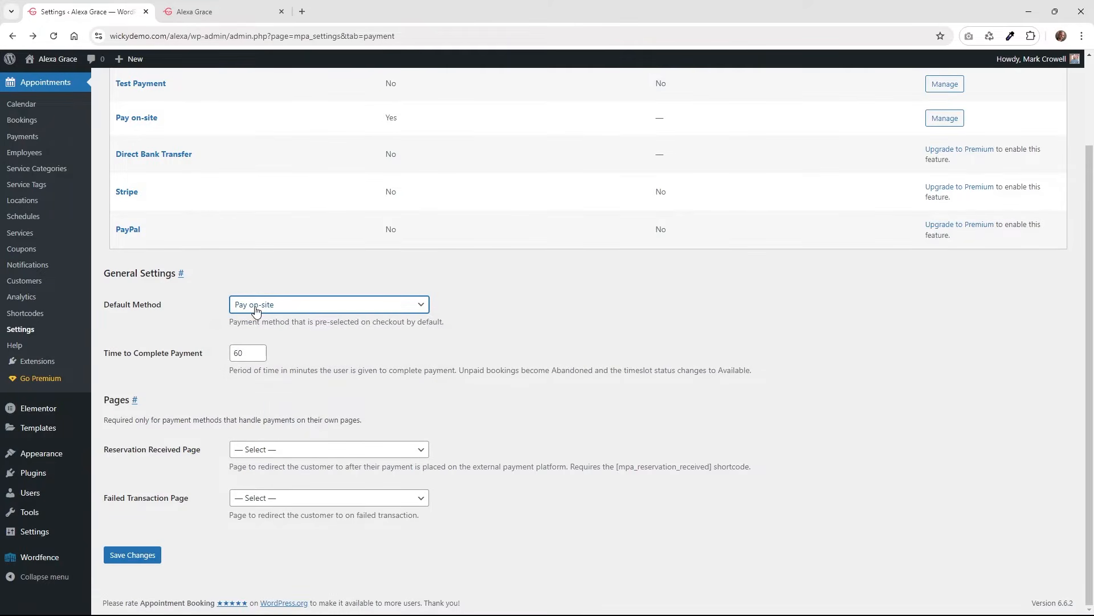
click(132, 358)
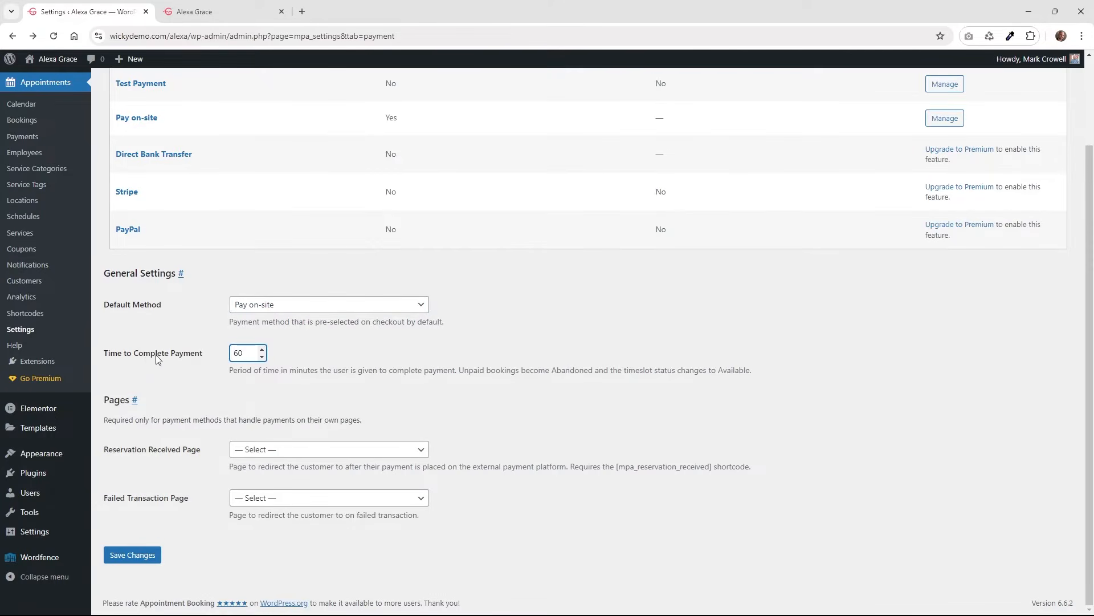
click(258, 371)
click(262, 353)
Leave the Reservation Received and Failed Transaction pages unassigned, then go to Integrations.
drag(186, 422, 306, 421)
click(354, 449)
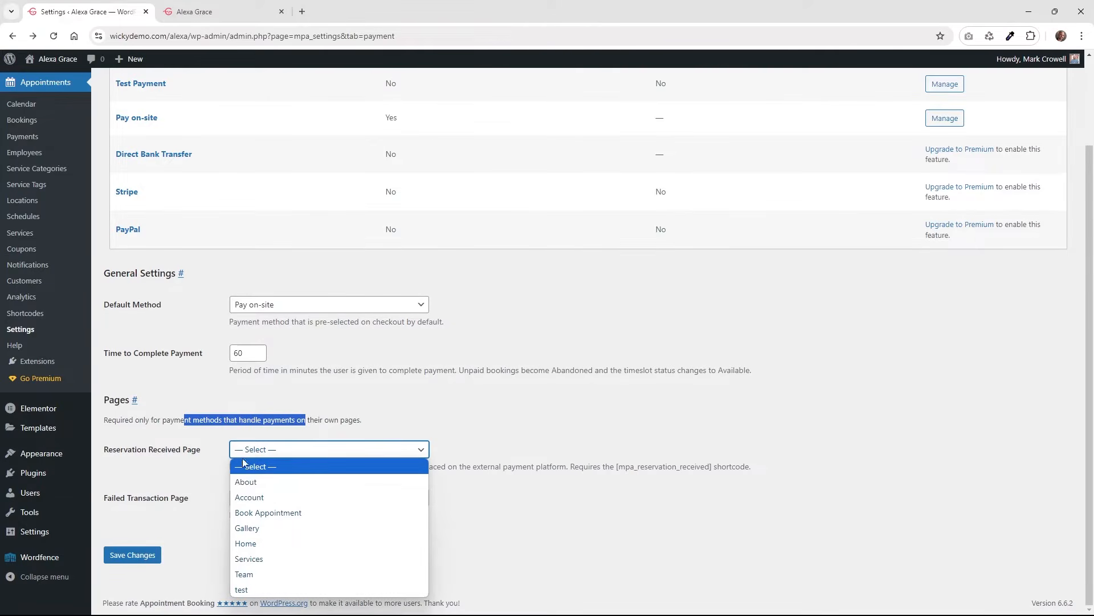
click(167, 453)
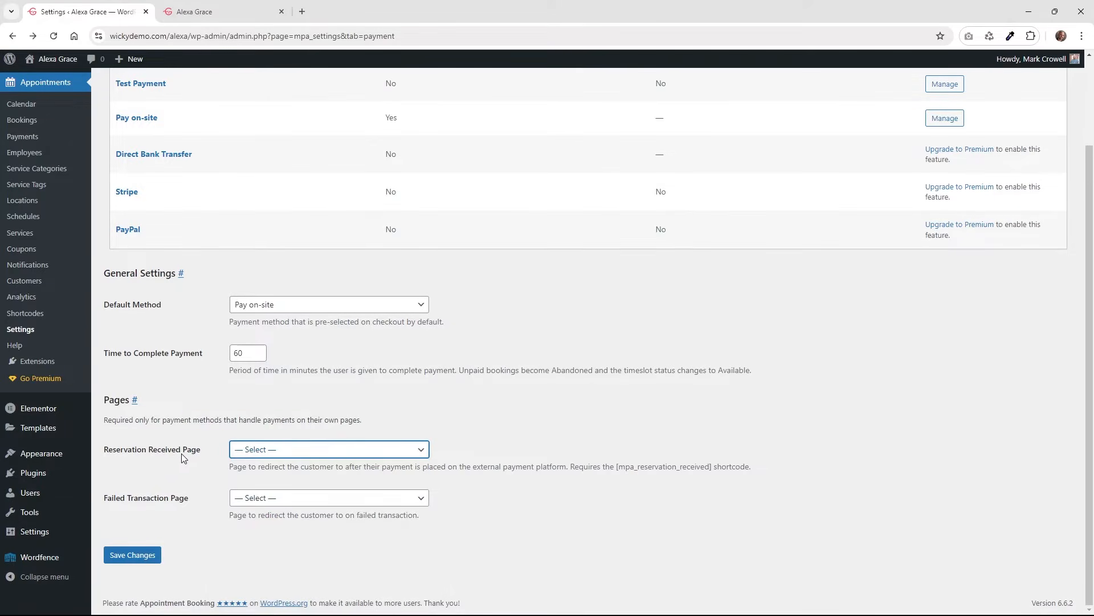
click(261, 499)
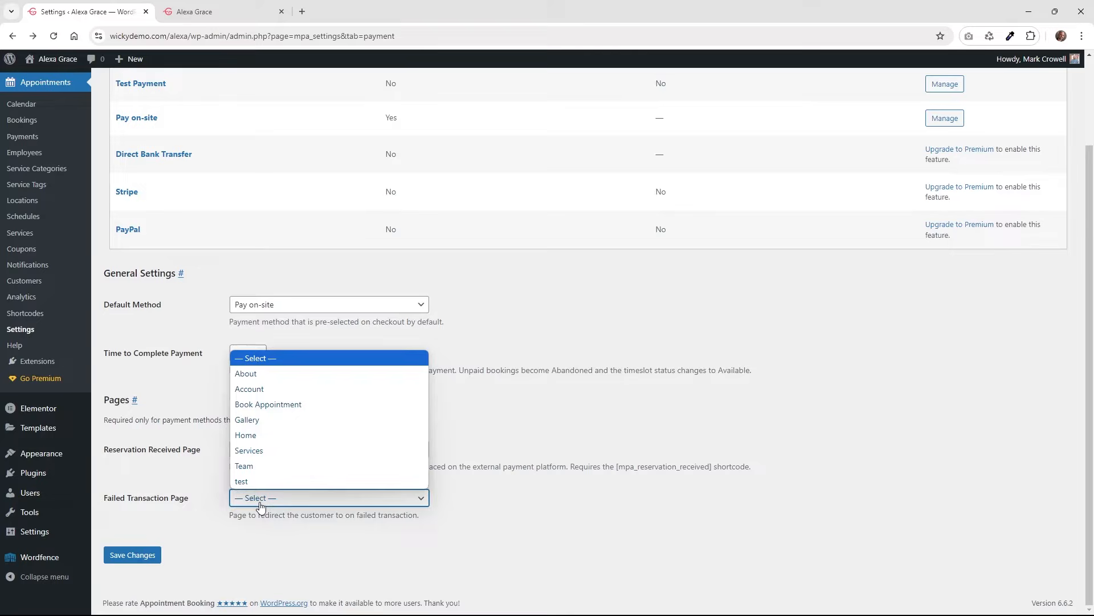
click(204, 516)
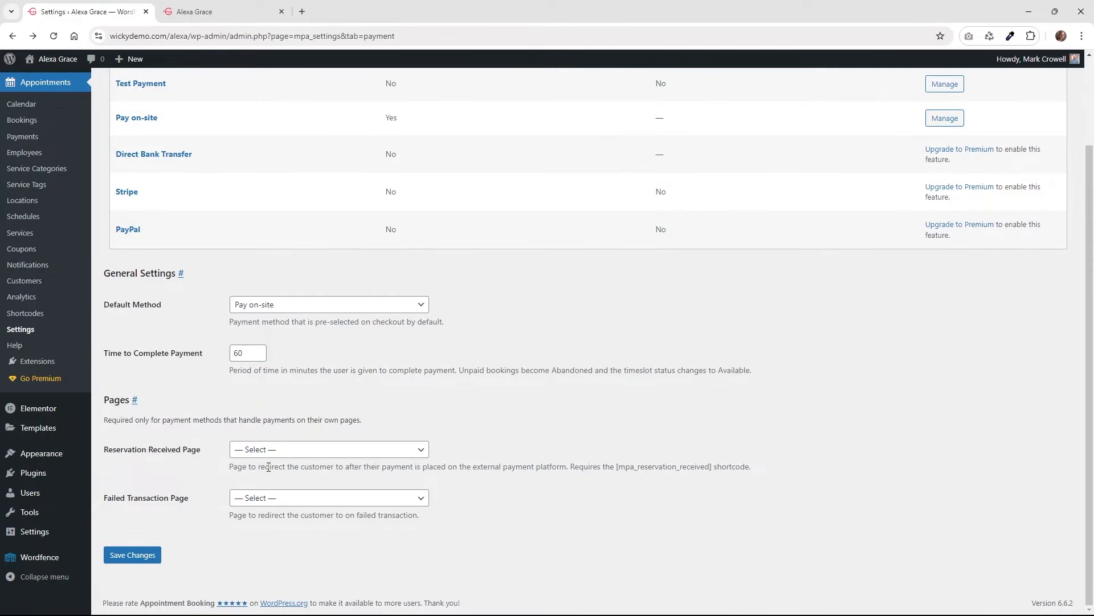
scroll(268, 399, up, 2)
click(344, 94)
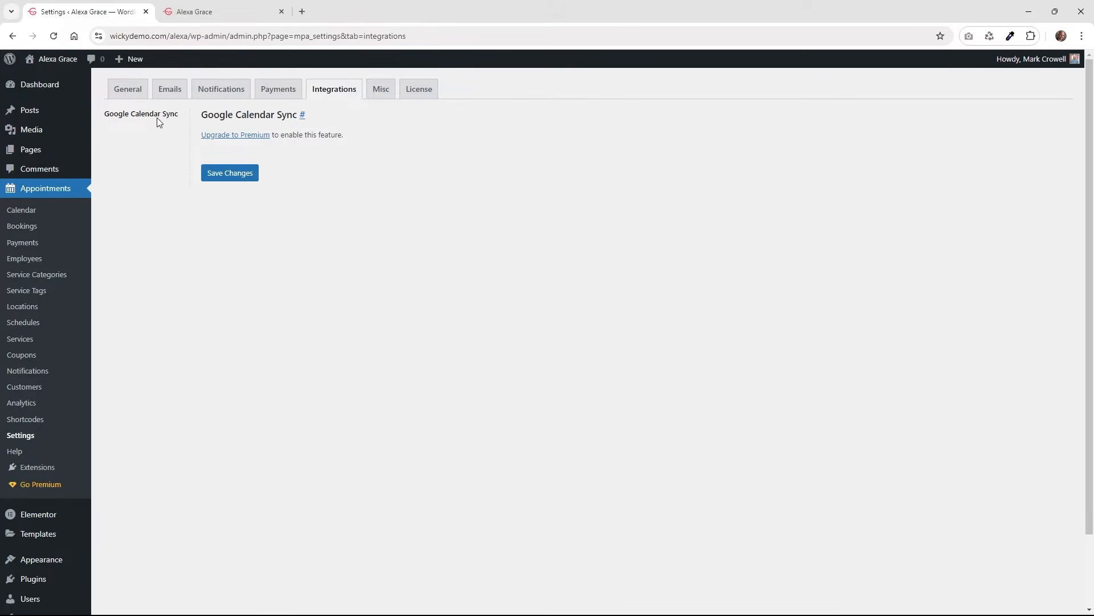
Open the Misc settings and preview the booking form with Women's Hair Cut at Rittenhouse.
click(382, 96)
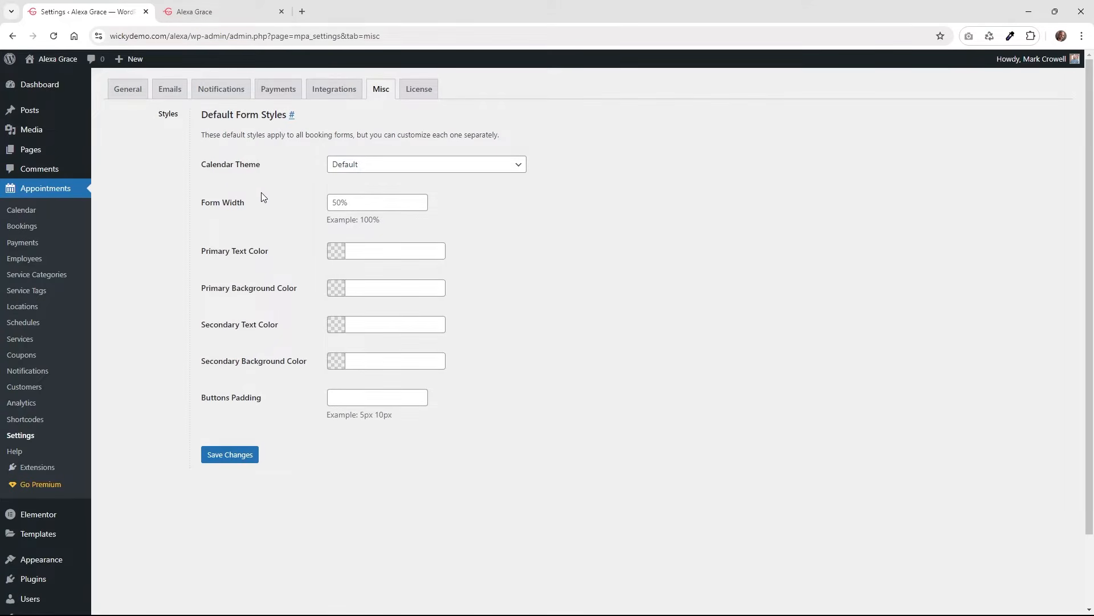
click(199, 10)
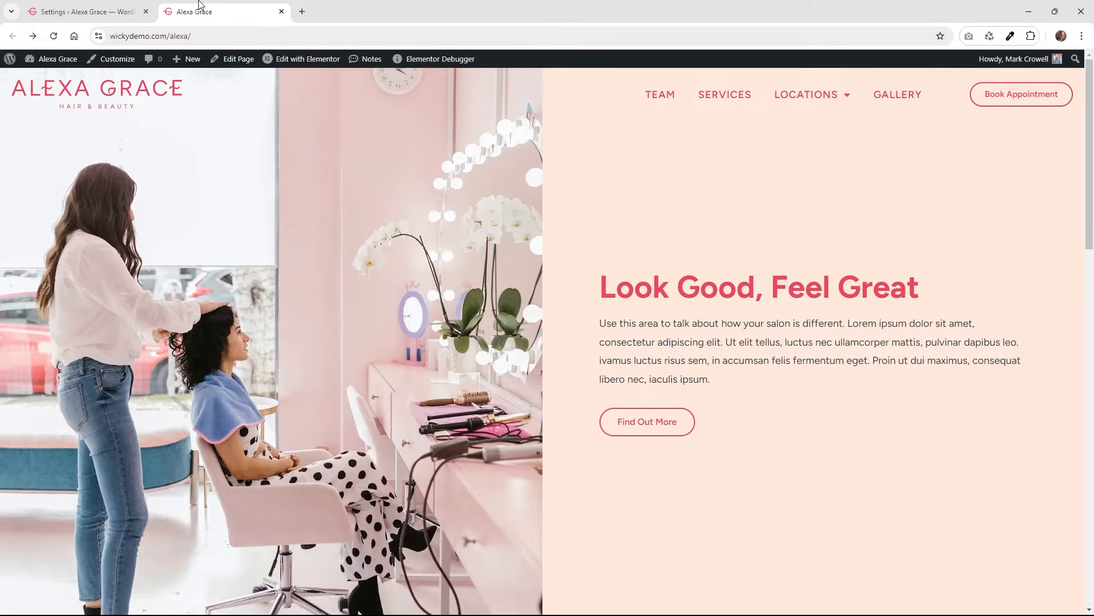
click(1008, 99)
scroll(643, 307, down, 5)
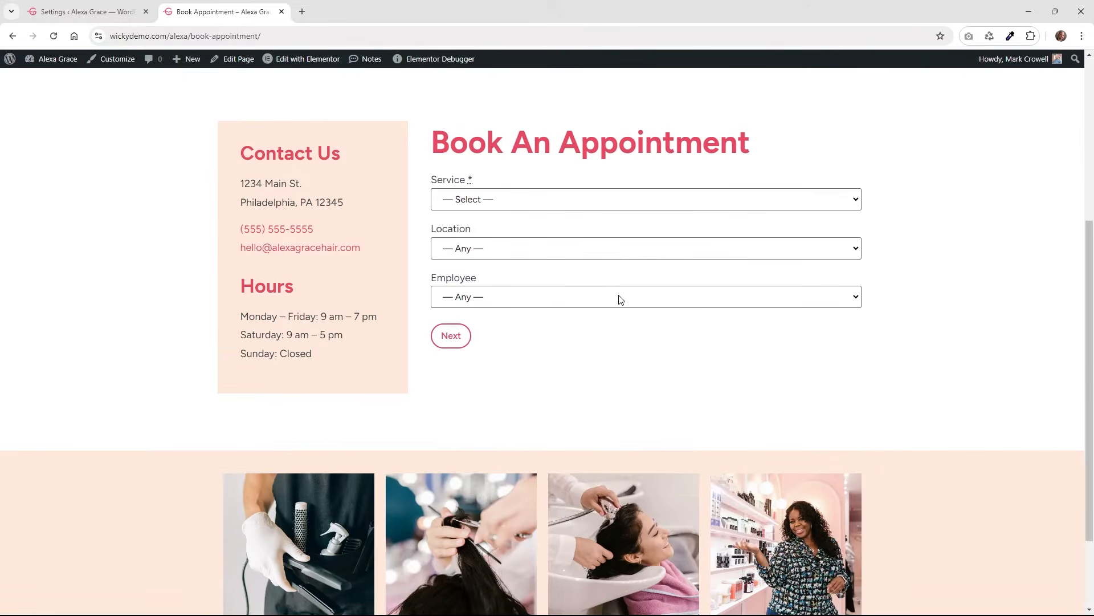
click(493, 199)
click(495, 233)
click(486, 249)
click(489, 283)
click(489, 297)
click(476, 331)
click(459, 339)
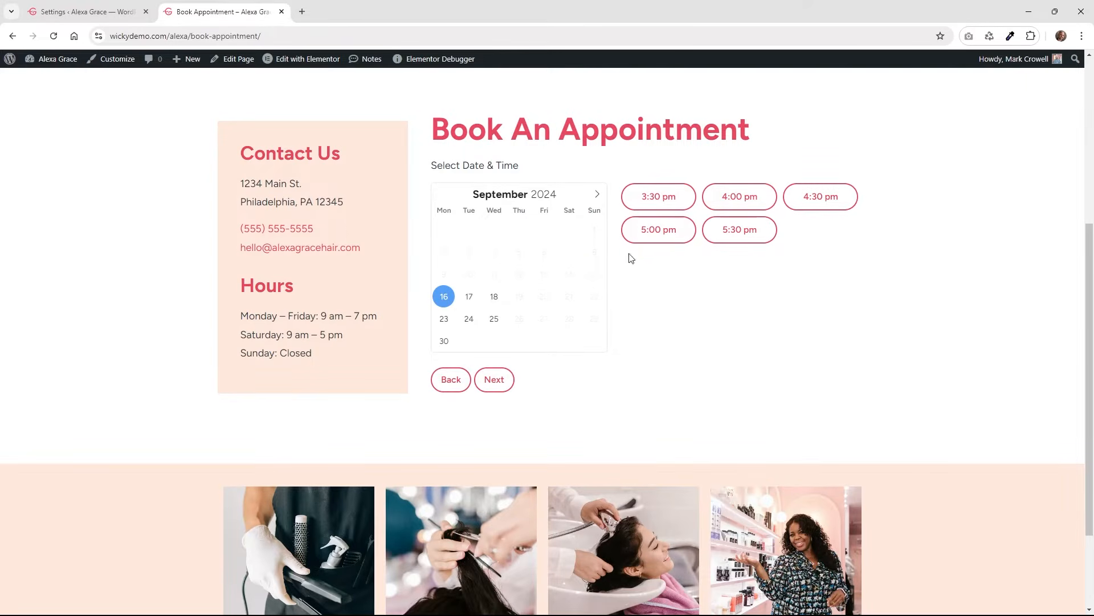
Set the Calendar Theme to Material Orange and save.
click(125, 11)
click(375, 165)
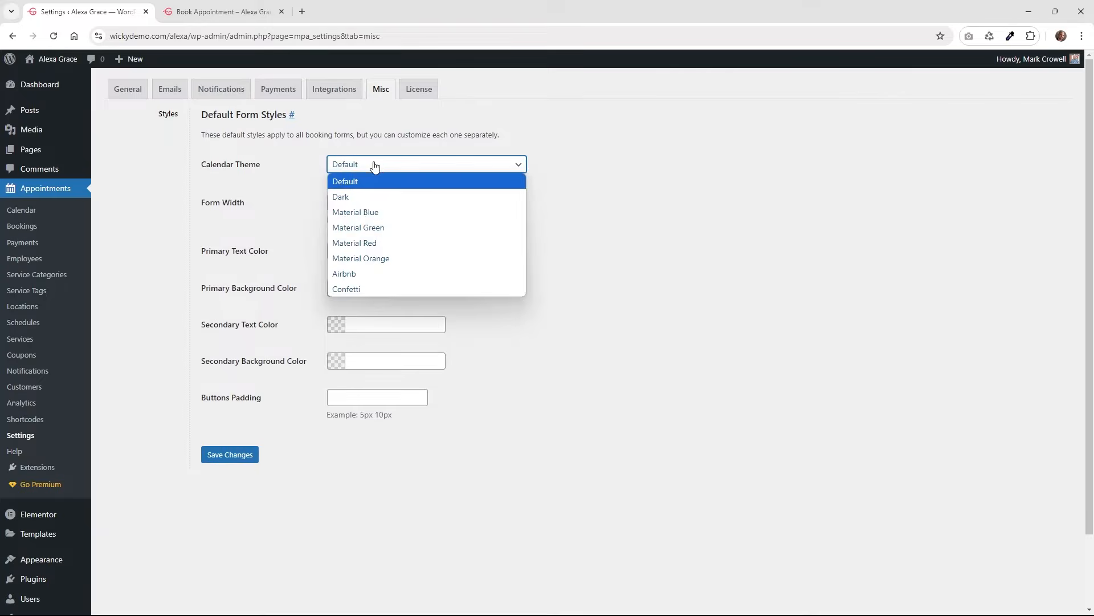
click(382, 259)
click(239, 455)
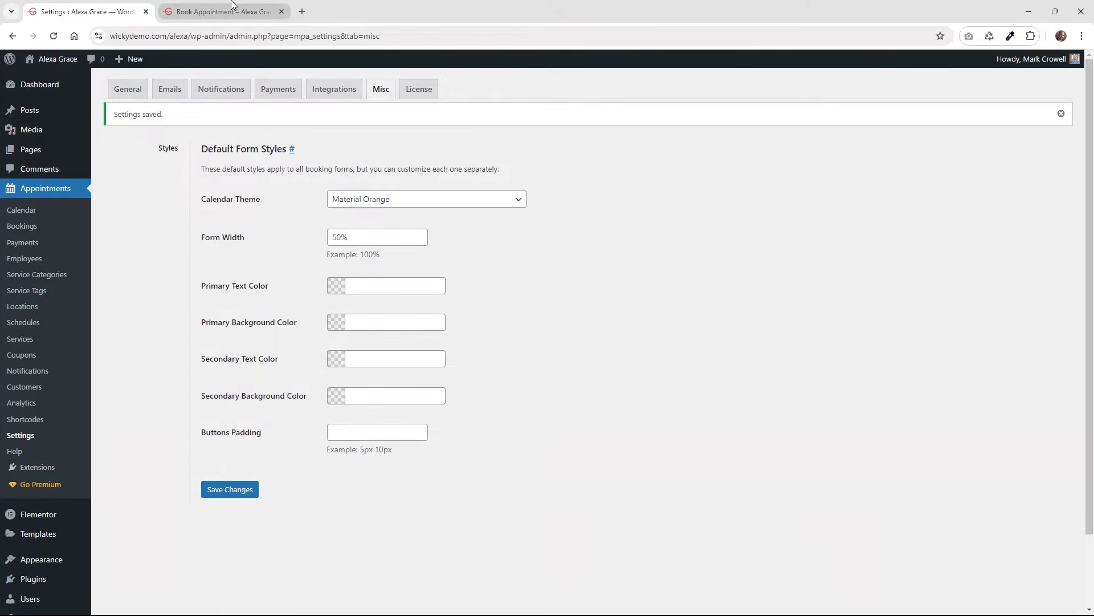
Reload the booking page and test the orange calendar with Men's Hair Cut at Rittenhouse.
click(232, 4)
click(53, 36)
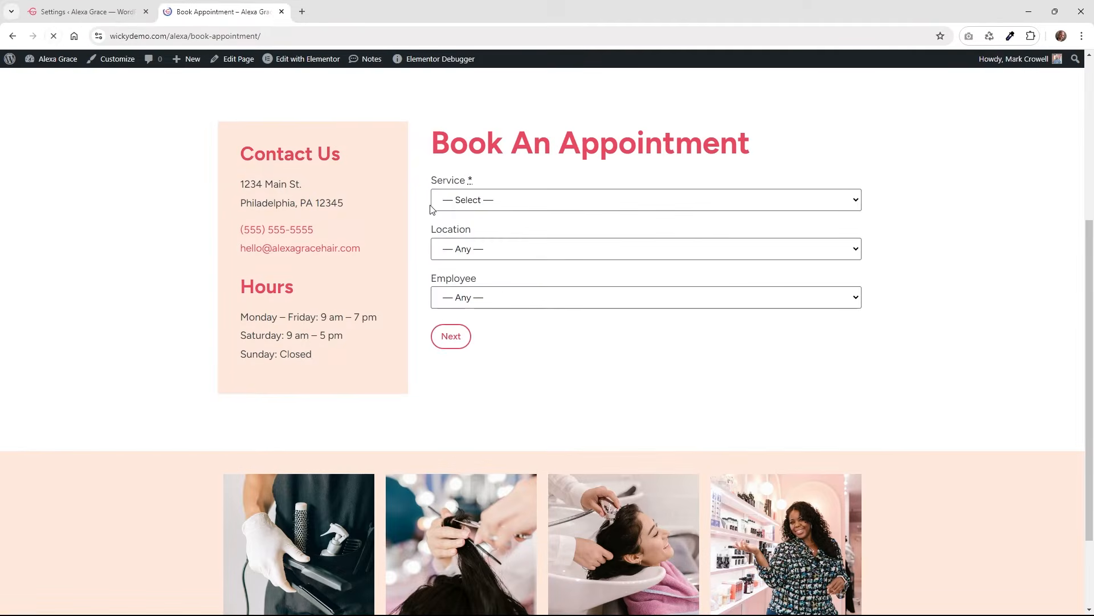
click(433, 205)
click(486, 249)
click(486, 252)
click(488, 279)
click(488, 310)
click(486, 330)
click(459, 336)
click(597, 194)
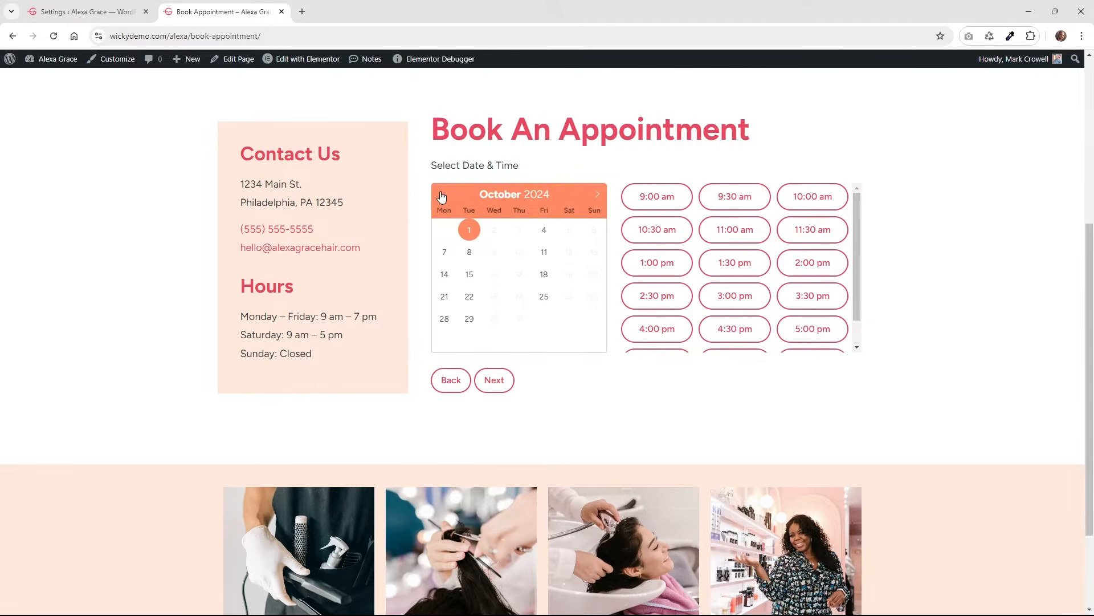
click(441, 195)
Restore the Default calendar theme and save the Misc settings.
click(110, 8)
click(374, 210)
click(373, 214)
click(244, 491)
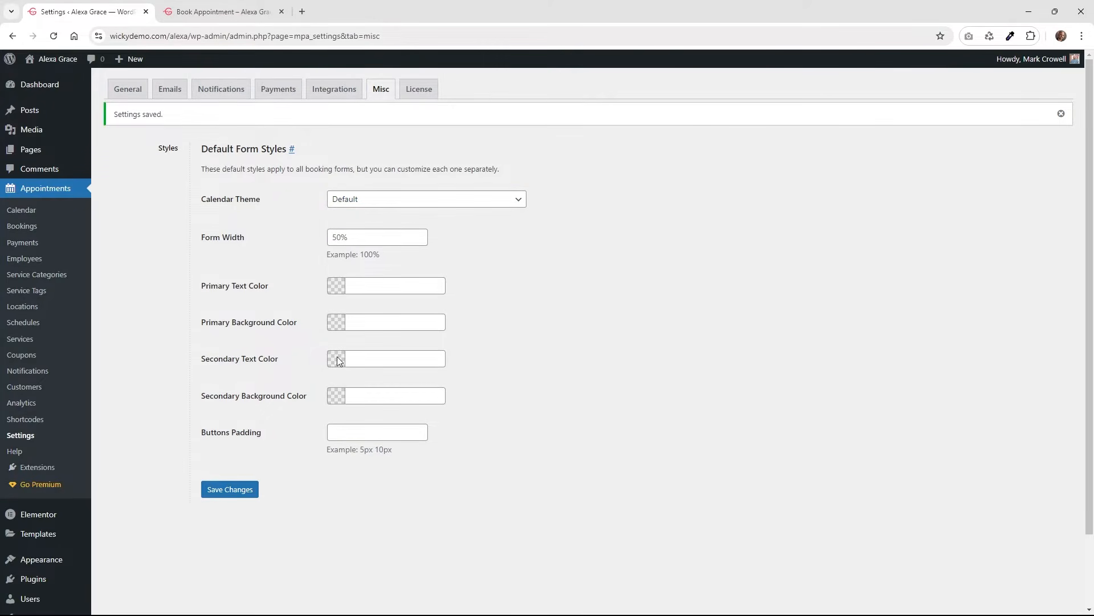
drag(391, 169, 482, 170)
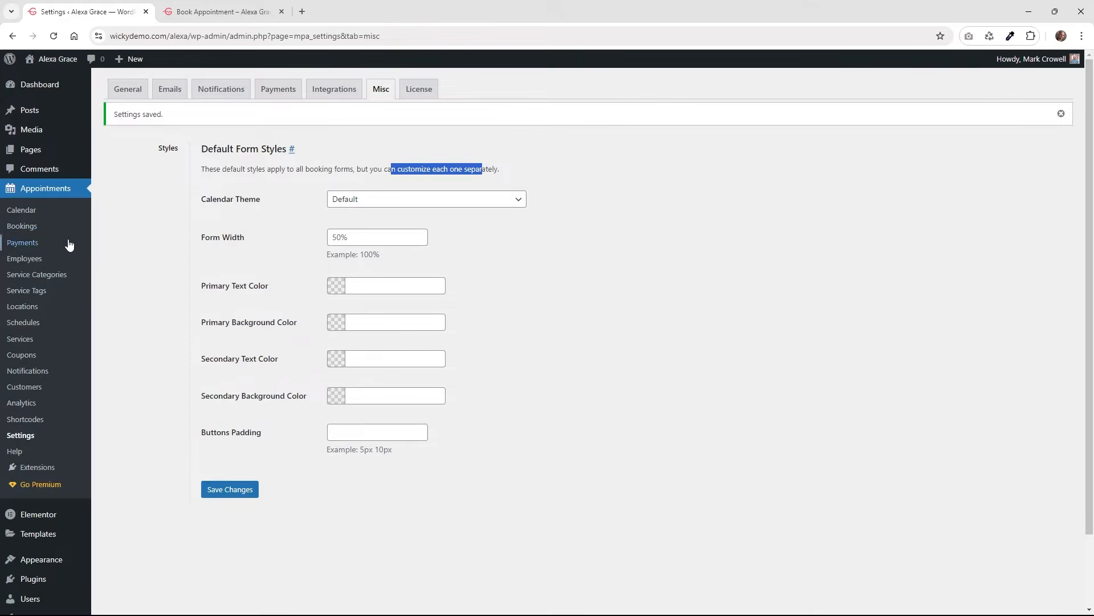
Check the license settings, then open Elementor's General settings showing its enabled post types.
click(419, 89)
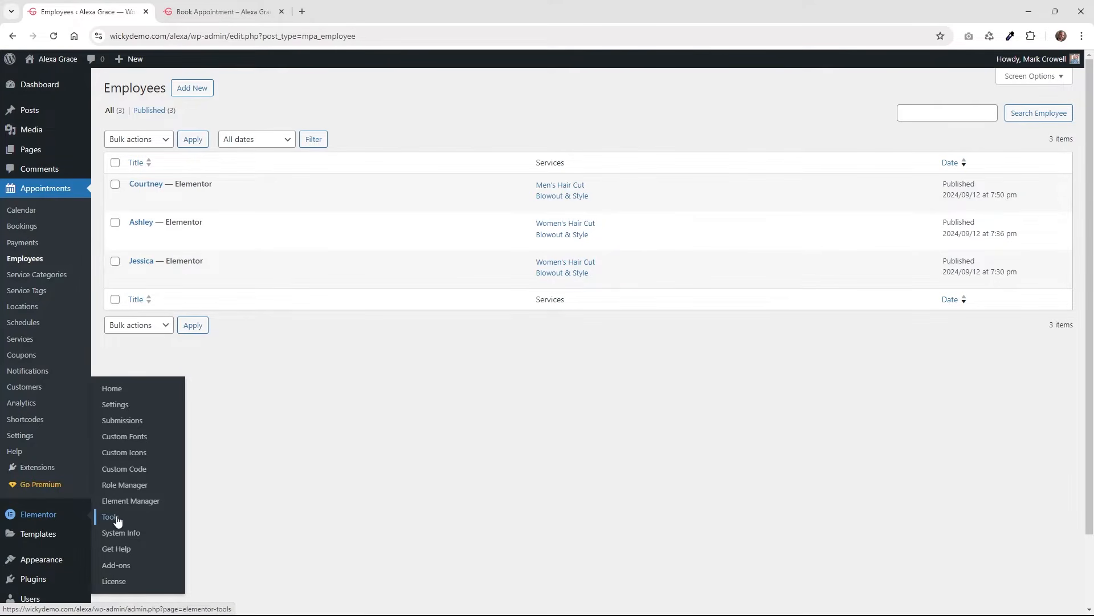
click(132, 404)
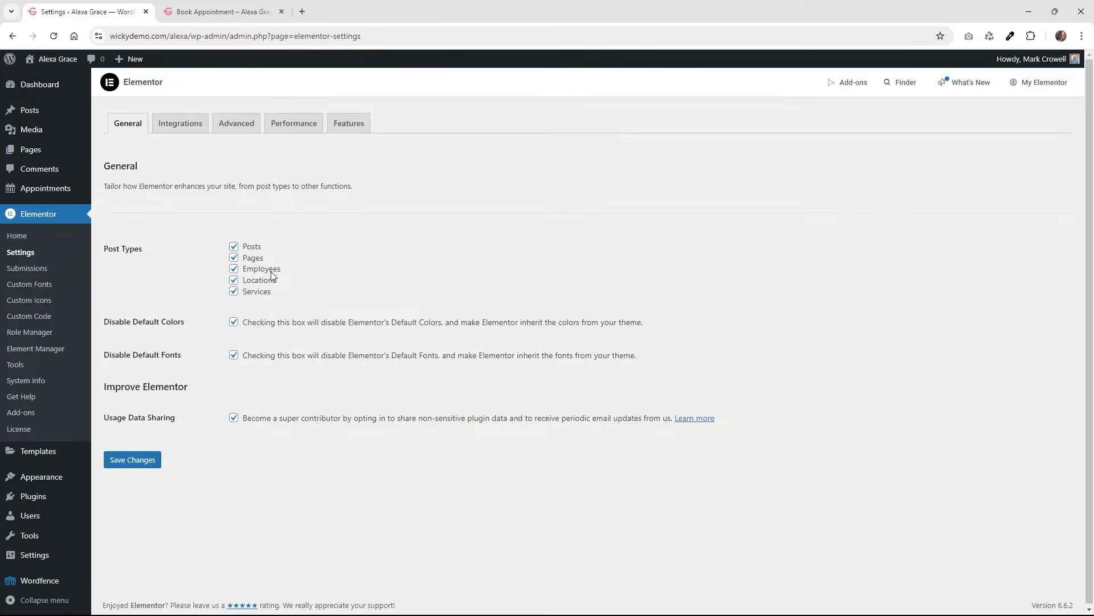
mouse_move(66, 198)
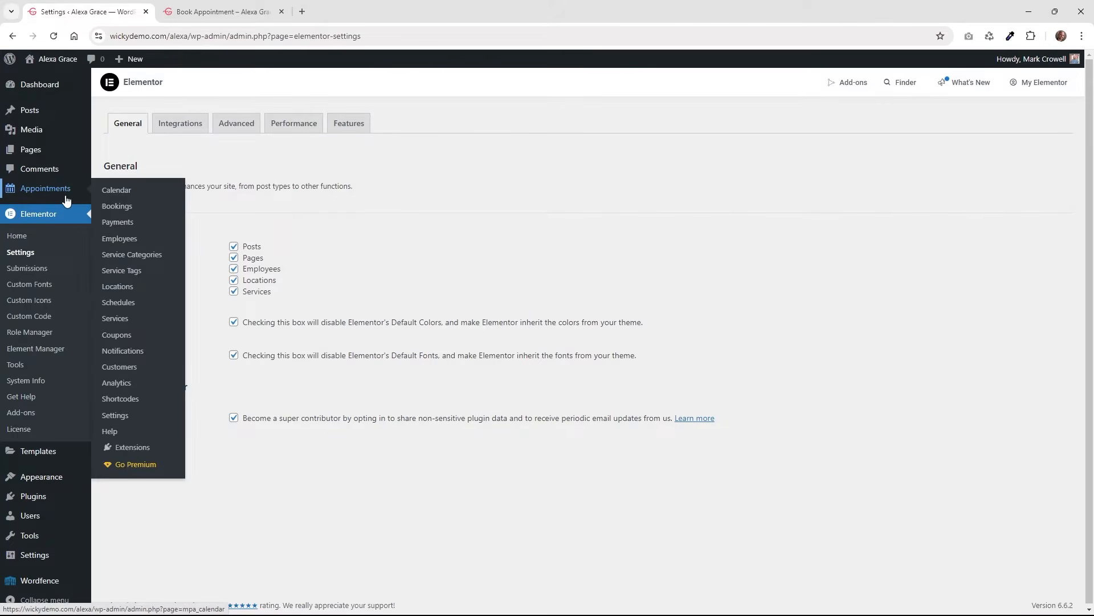
Go to Appointments > Employees and start a blank Add New Employee draft.
click(118, 239)
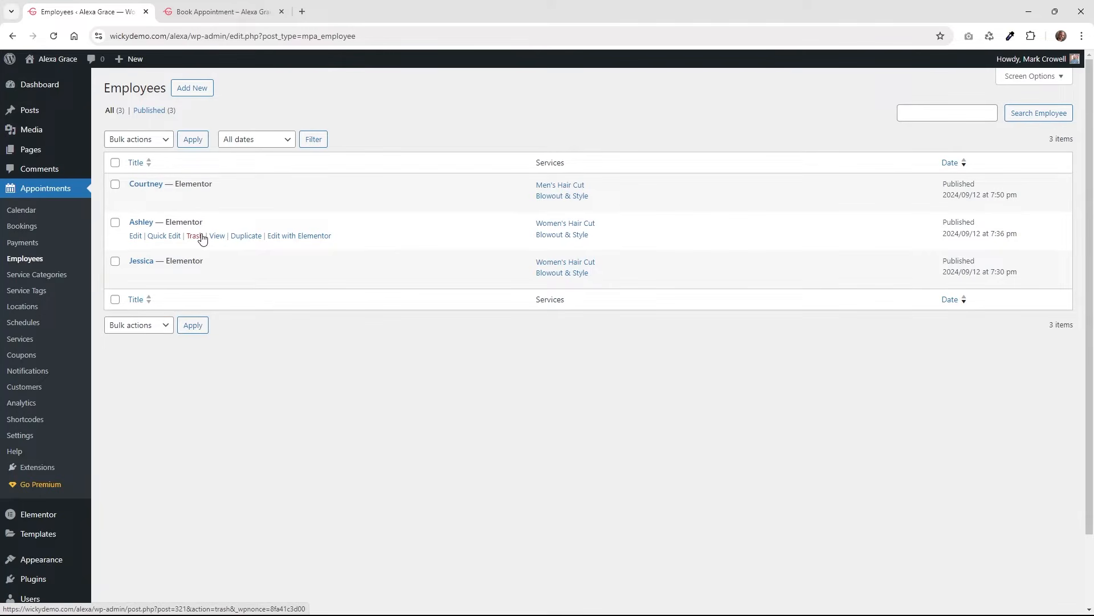
click(193, 91)
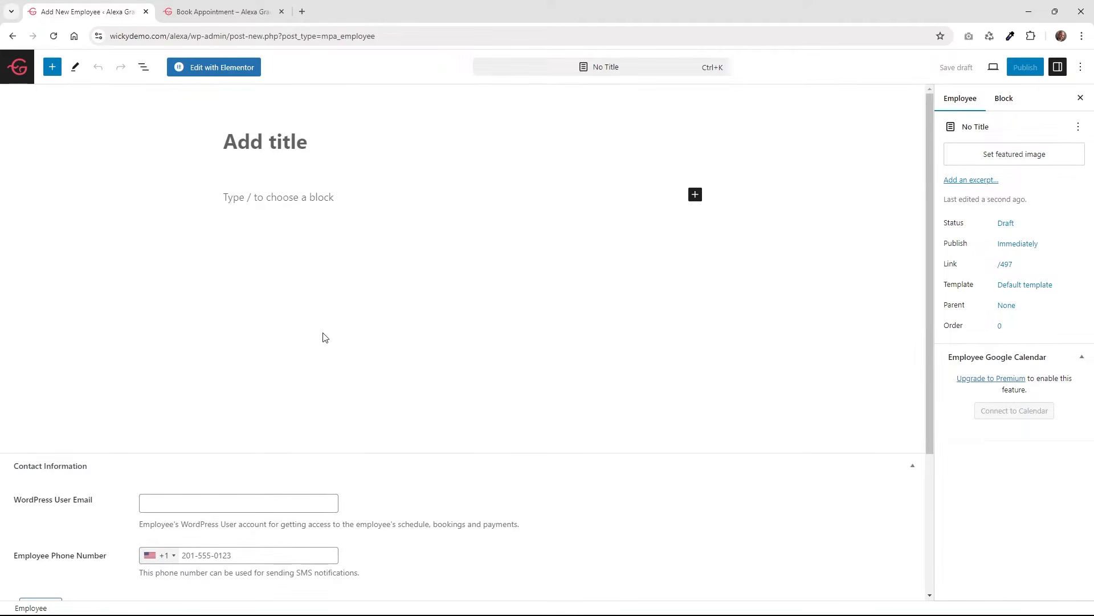
Add a Social Networks row, try its Label, Content and Link URL fields, then delete it.
scroll(308, 339, down, 3)
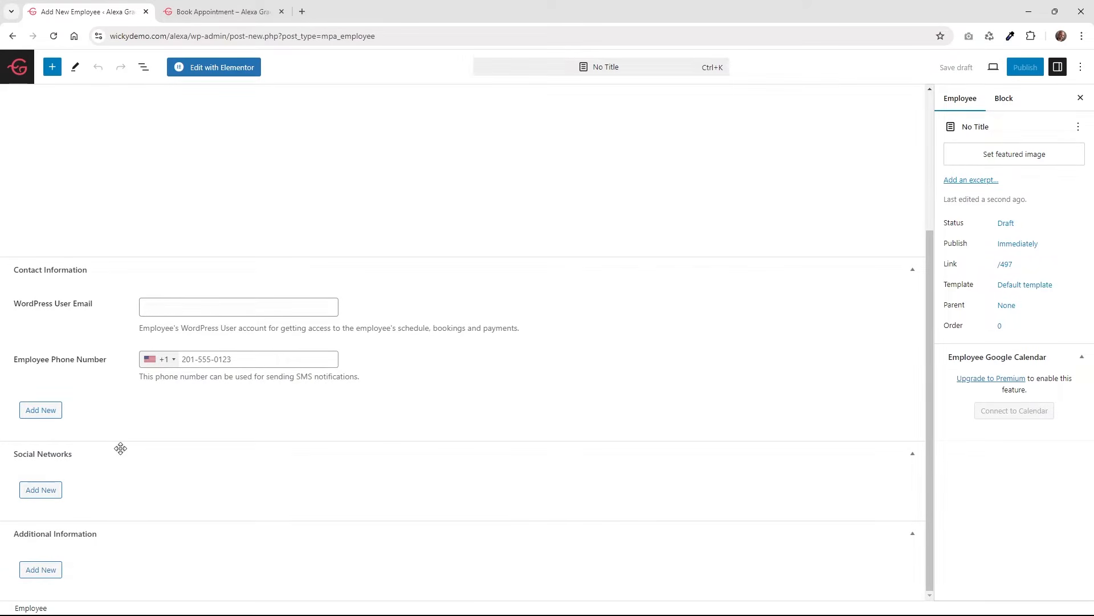
click(53, 493)
click(146, 535)
click(277, 526)
click(498, 527)
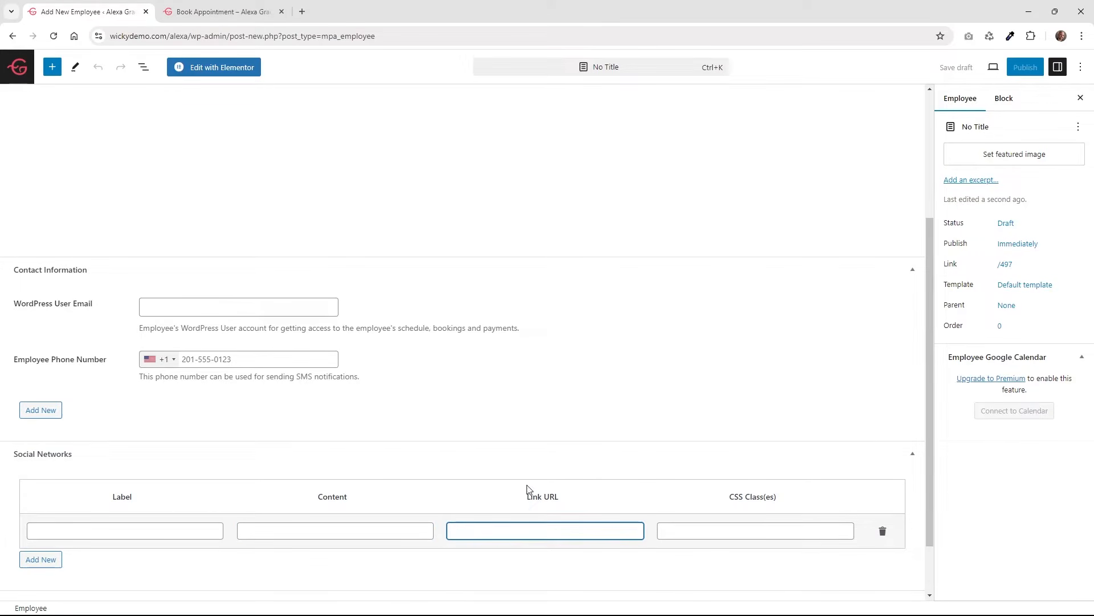
scroll(346, 454, down, 1)
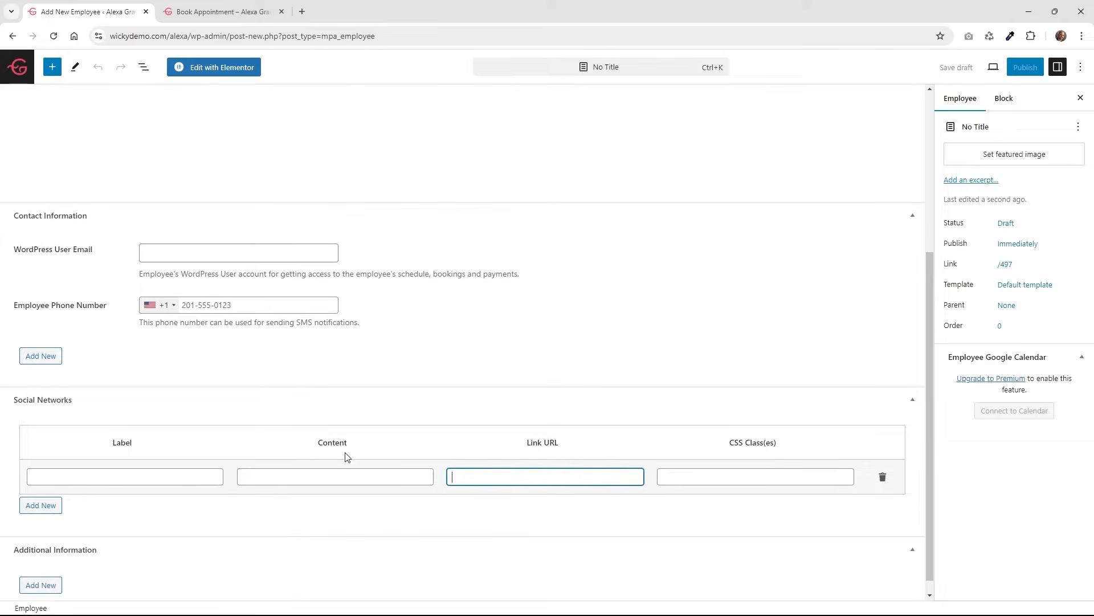
click(882, 463)
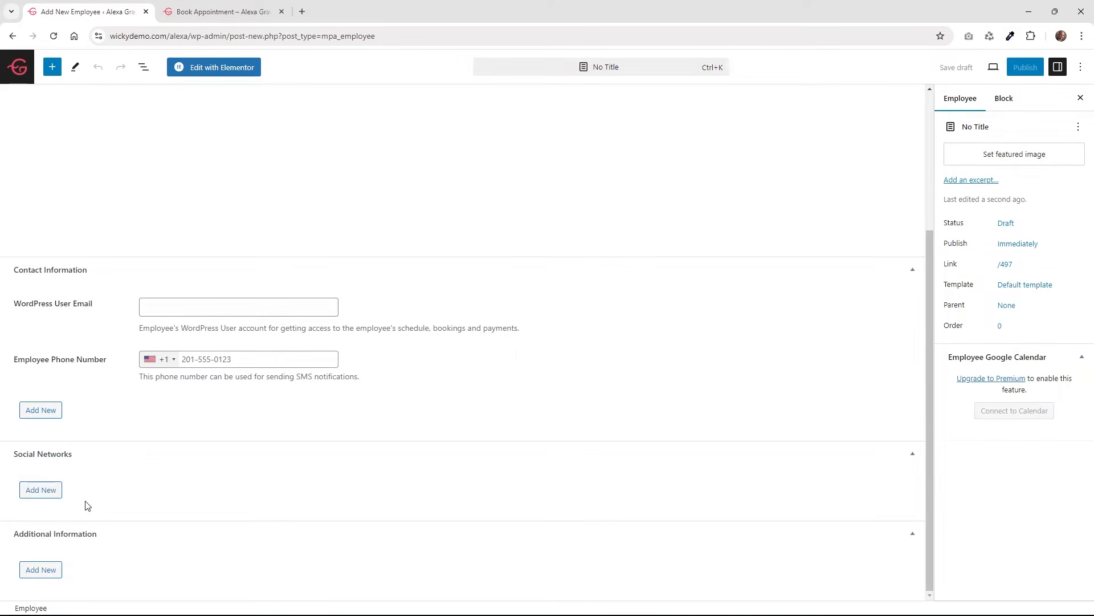
Leave the draft for the Employees list and bring up Courtney's Edit with Elementor link options.
scroll(209, 484, up, 5)
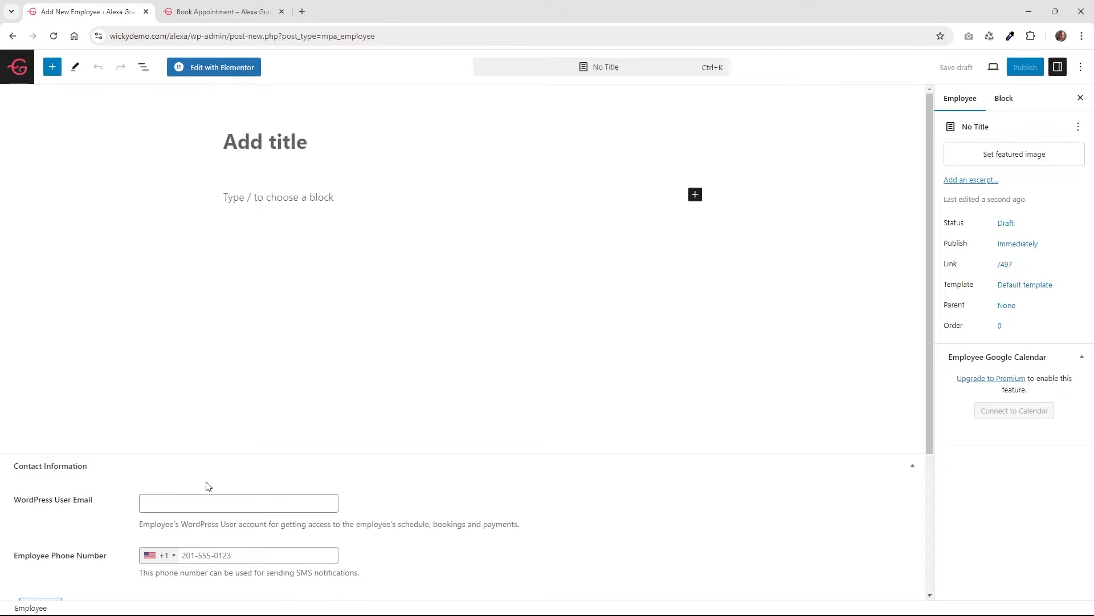
click(262, 147)
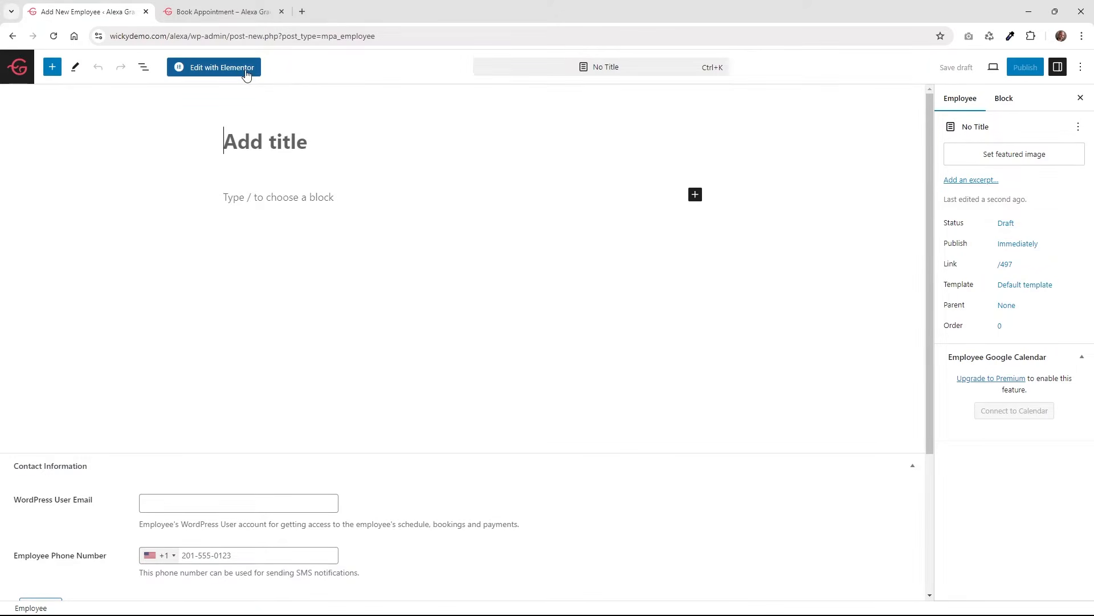
click(15, 71)
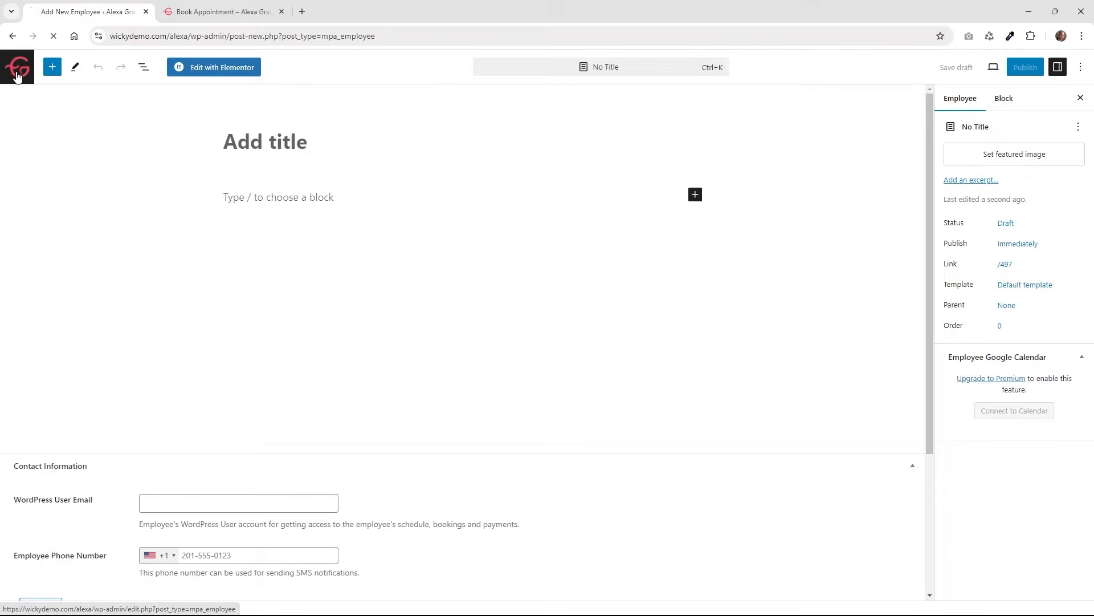
mouse_move(164, 182)
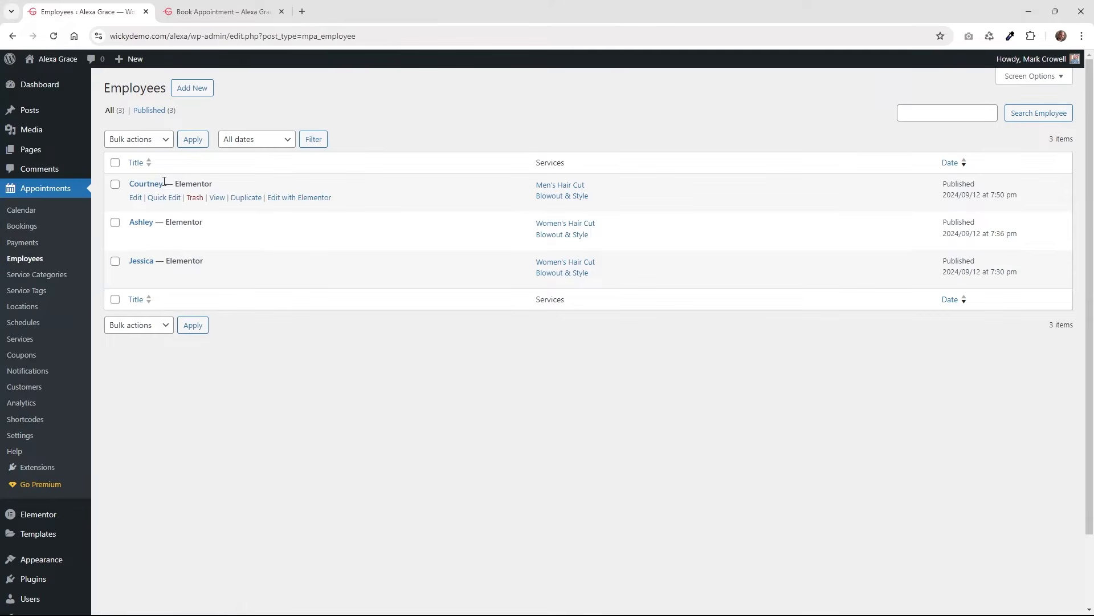
right_click(290, 199)
Open Courtney's page in Elementor in a new tab and select its booking shortcode widget.
click(306, 210)
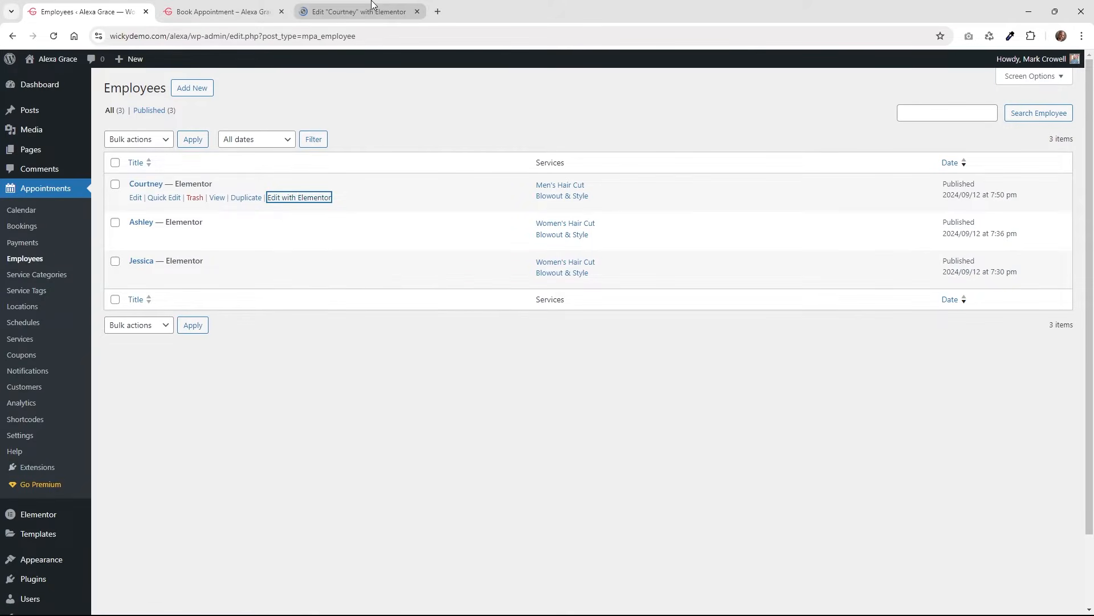
click(371, 4)
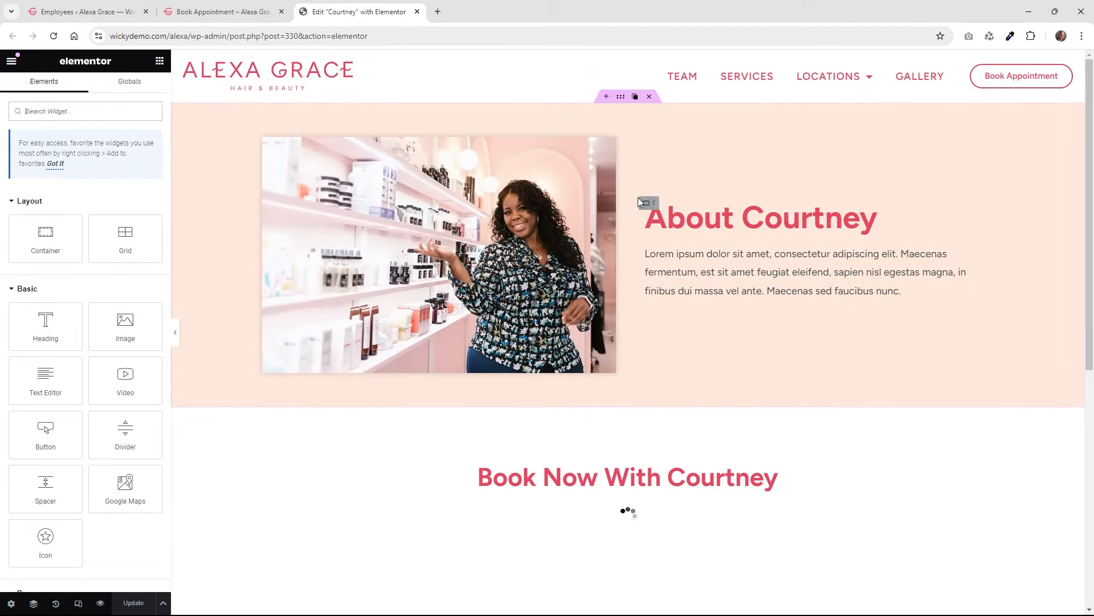
click(621, 98)
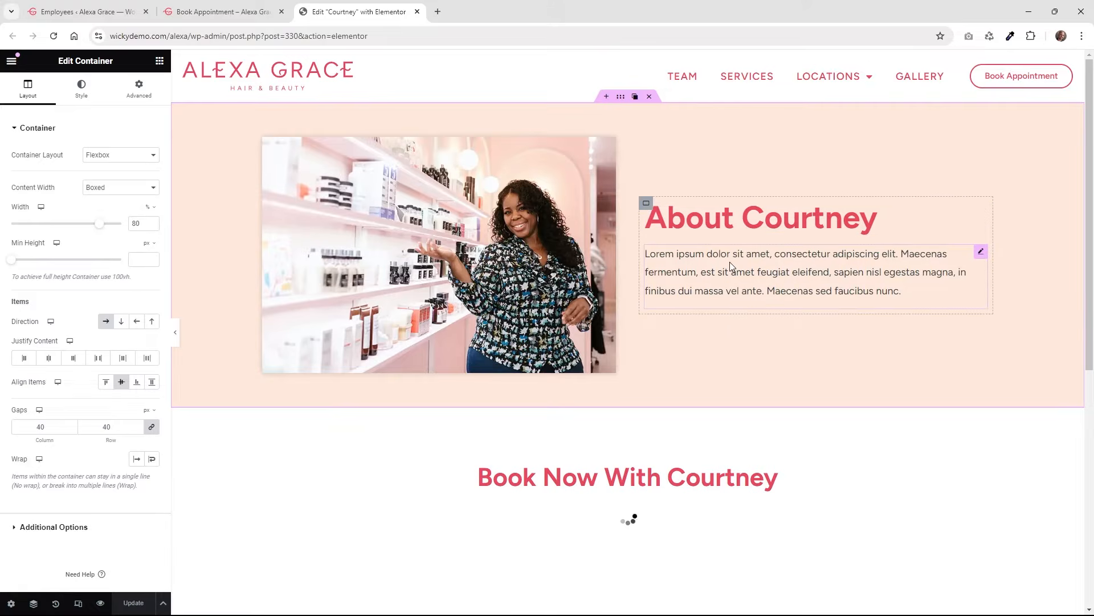
scroll(728, 264, down, 3)
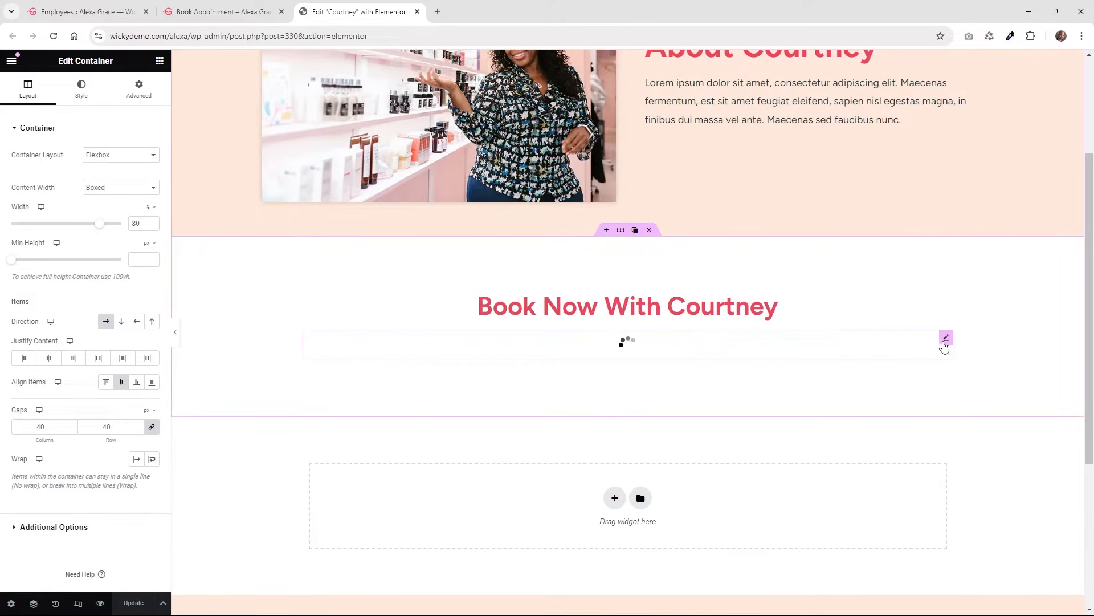
click(946, 338)
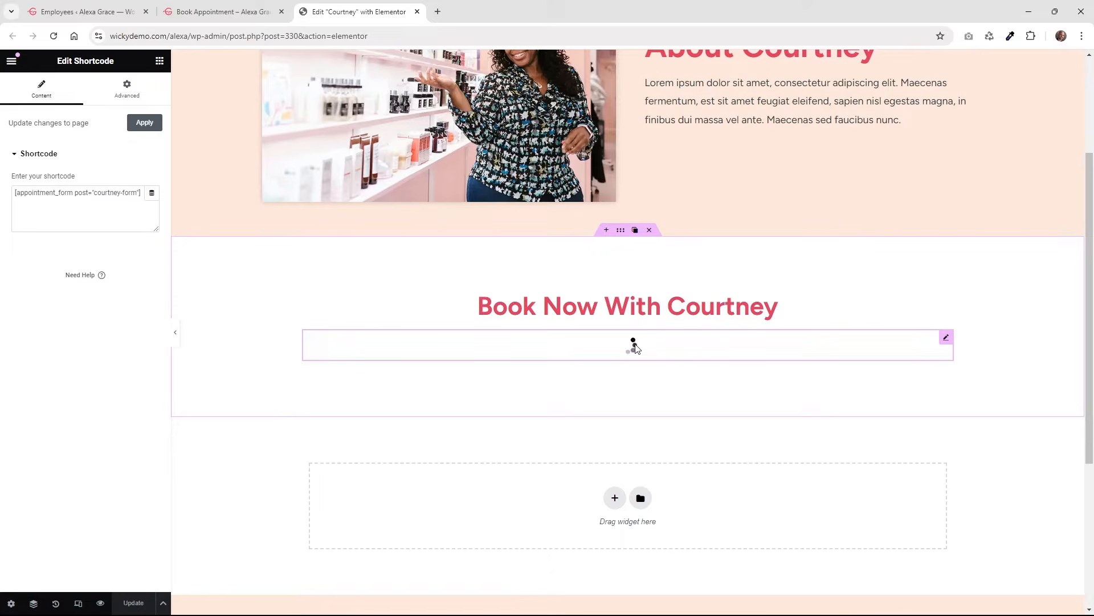
Inspect the shortcode text [appointment_form post="courtney-form"].
click(92, 199)
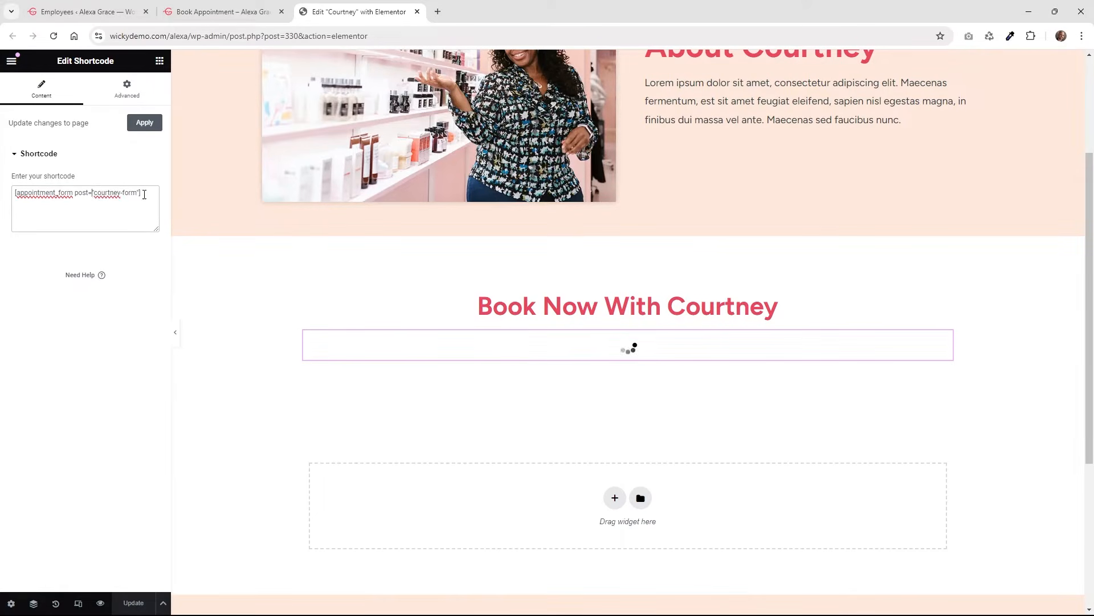
drag(143, 195, 21, 197)
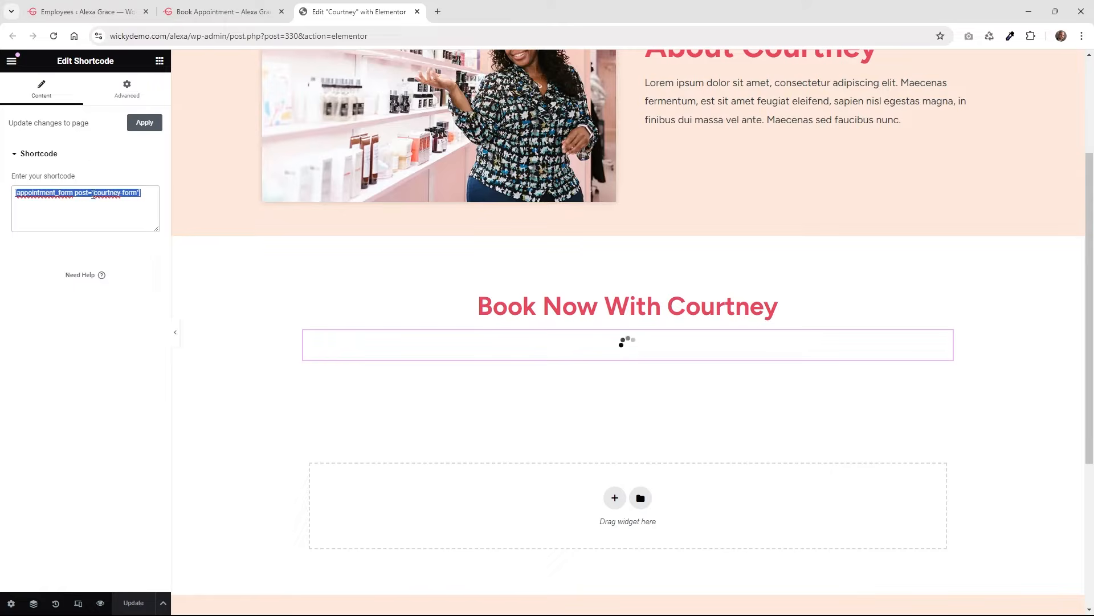
click(102, 193)
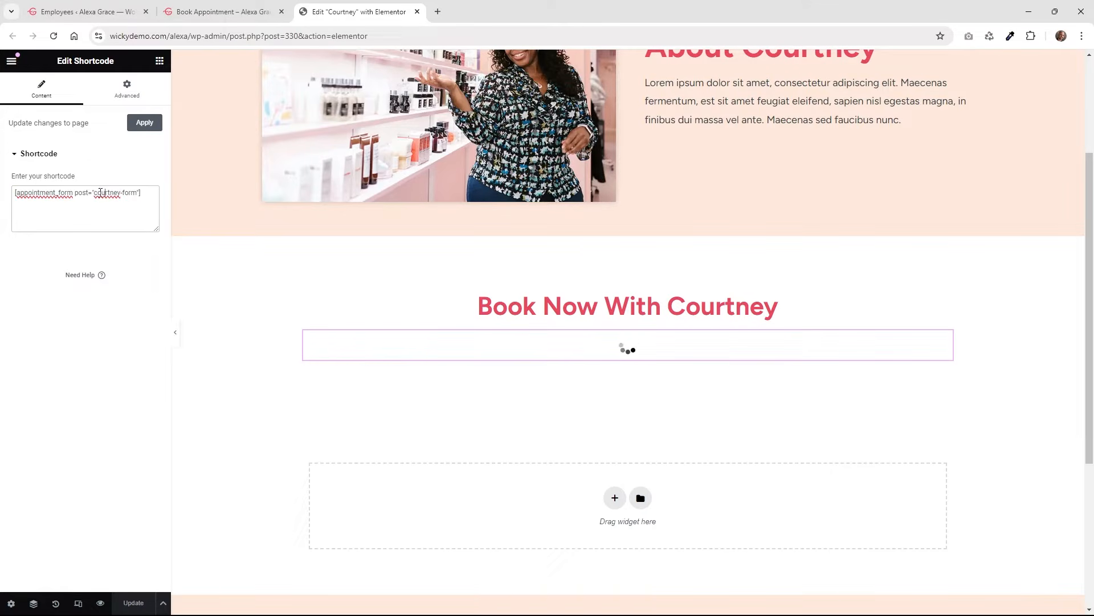
drag(97, 192, 126, 192)
click(125, 197)
Return to the Employees list and bring up Ashley's Edit with Elementor link options.
click(251, 11)
click(128, 11)
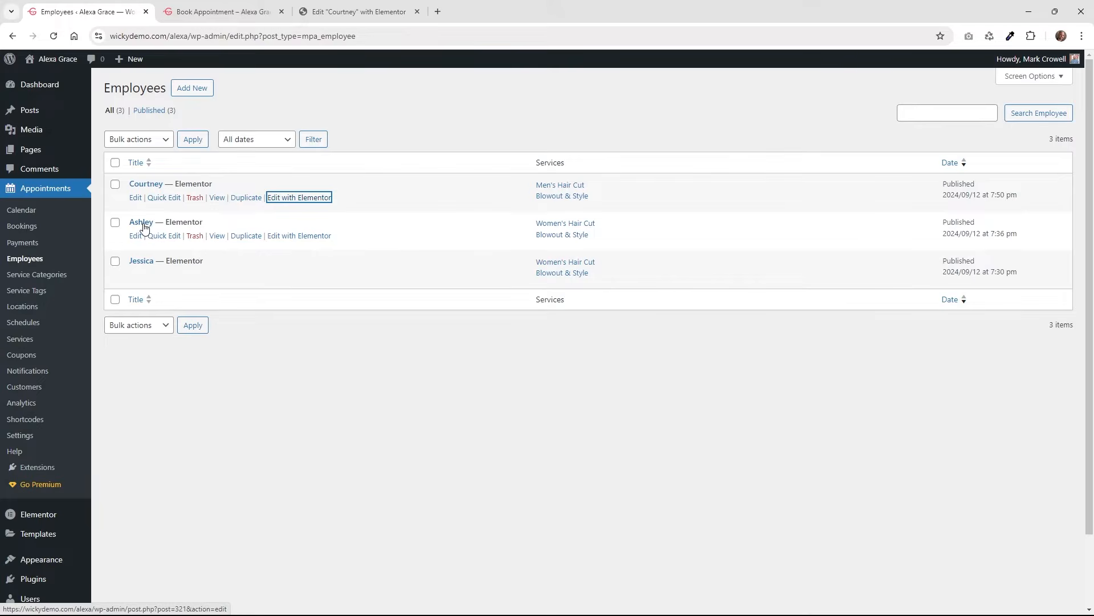
right_click(282, 236)
Open Ashley's page in Elementor in a new tab and close Courtney's editor.
click(313, 244)
click(396, 6)
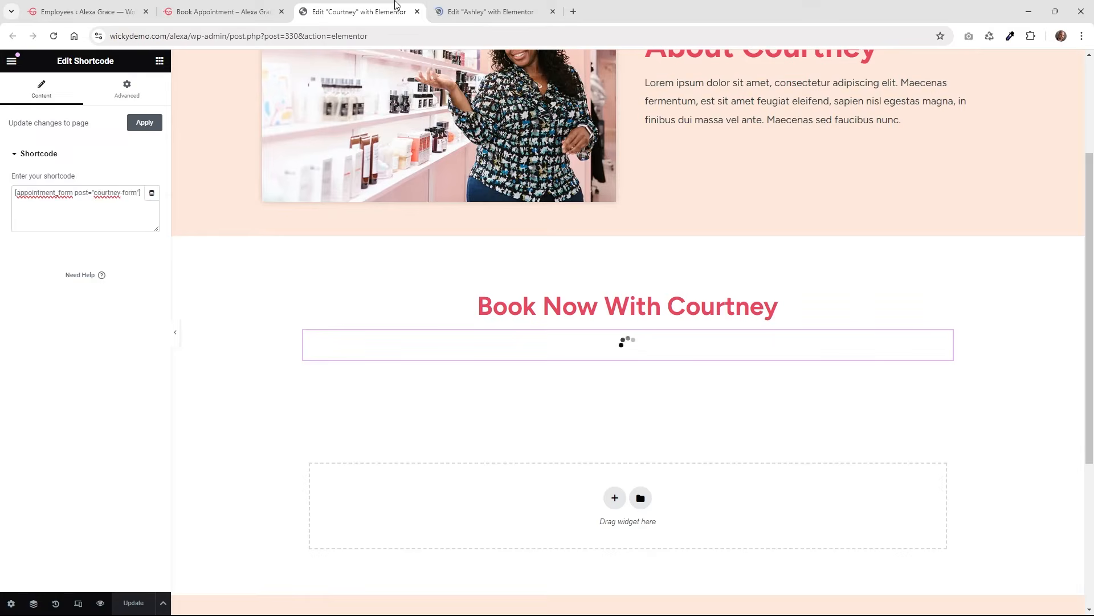
click(417, 12)
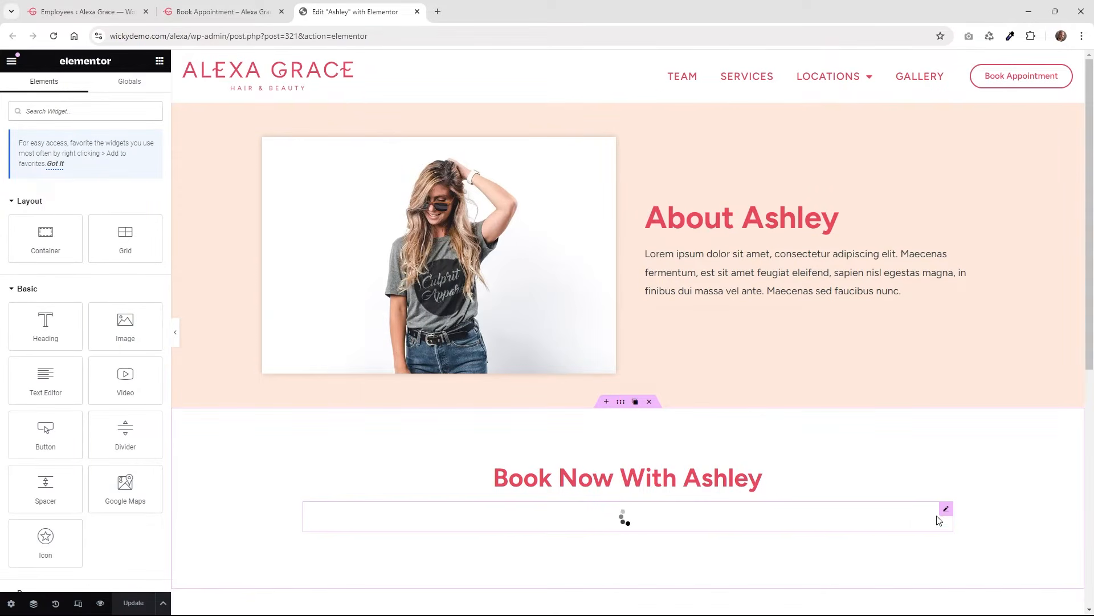
Confirm Ashley's shortcode uses ashley-form, then close her editor and return to the admin.
click(945, 509)
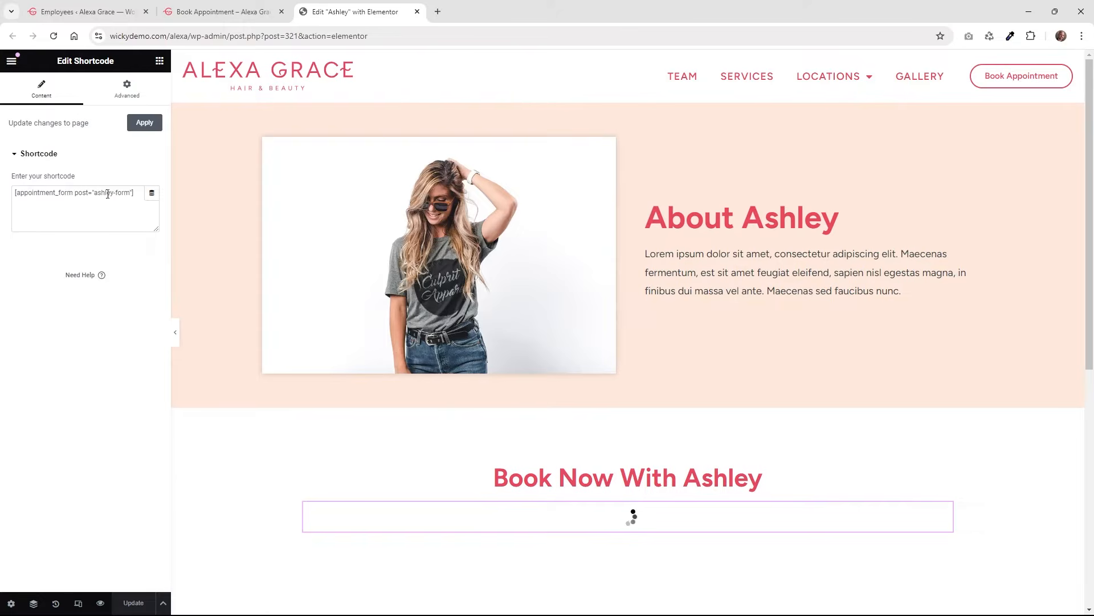
drag(97, 194, 126, 199)
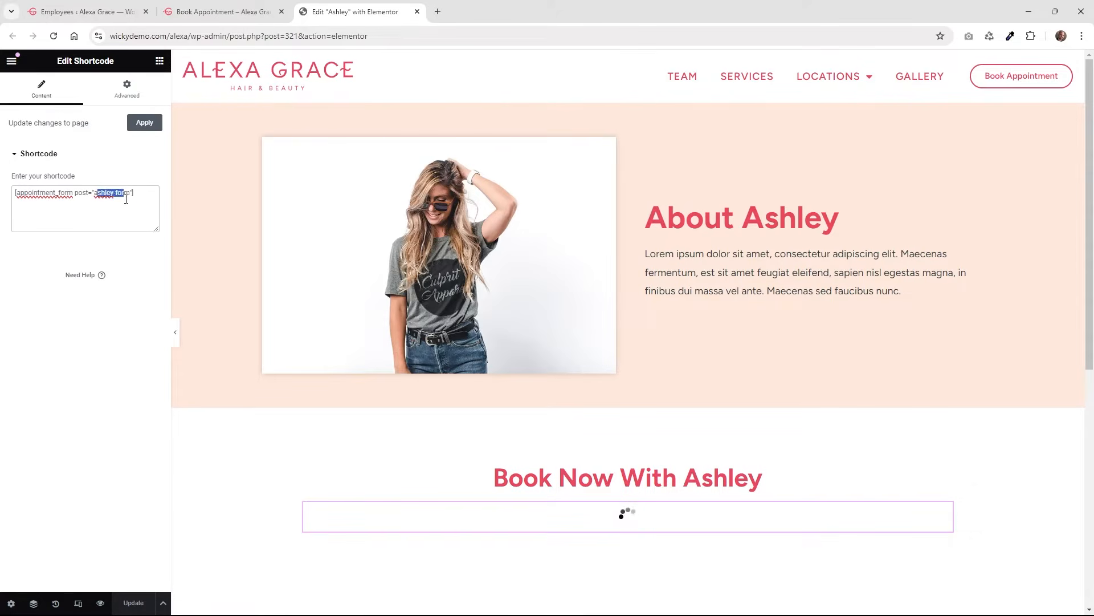
click(418, 12)
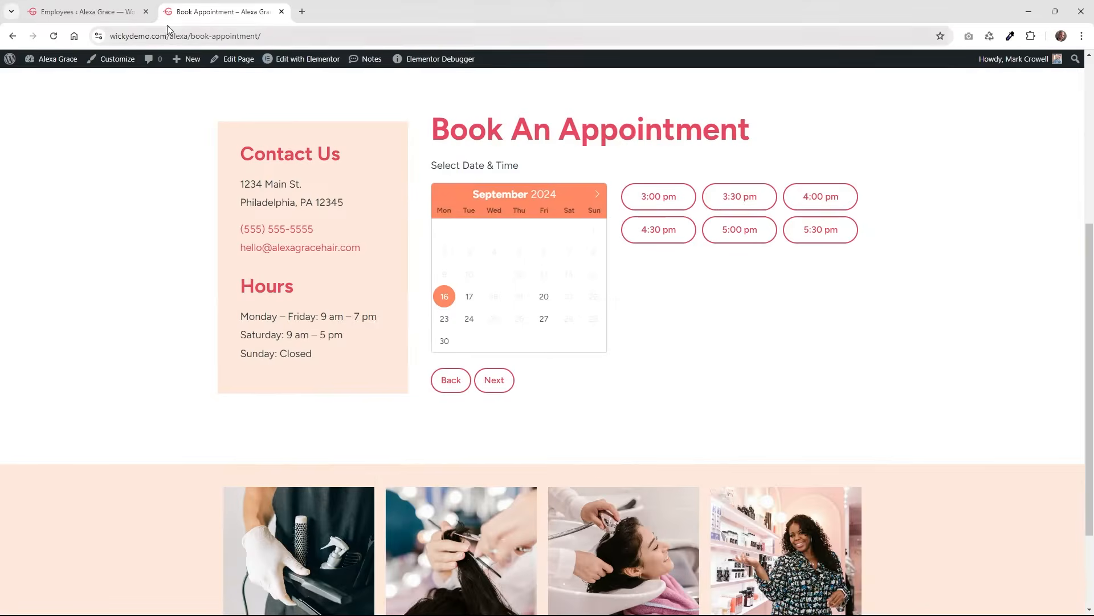
click(86, 11)
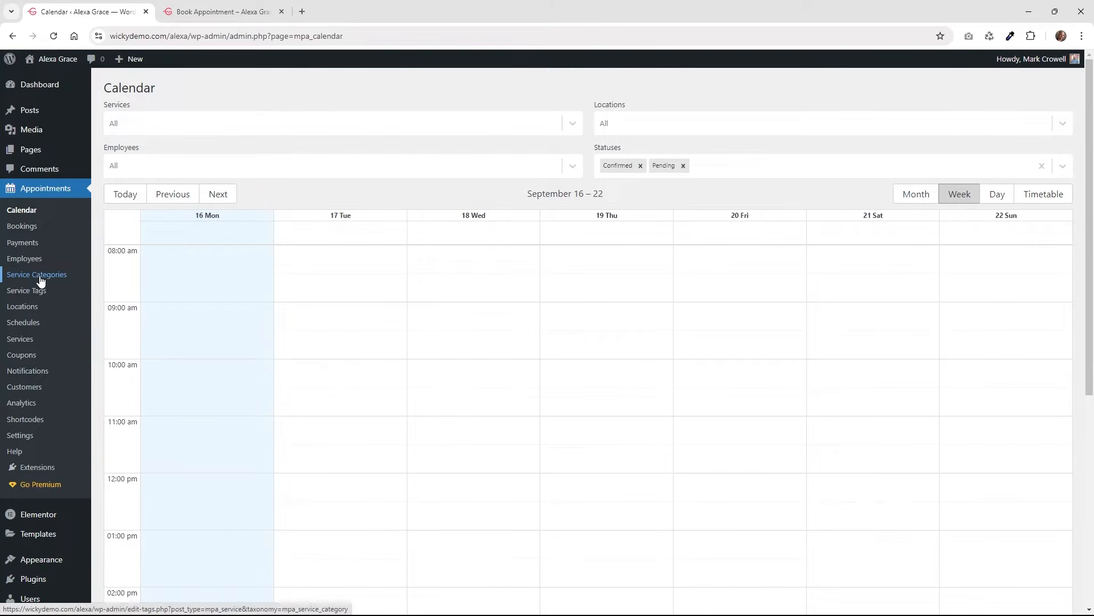
View the empty Service Categories page, then open the Locations list with Fishtown and Rittenhouse.
click(40, 276)
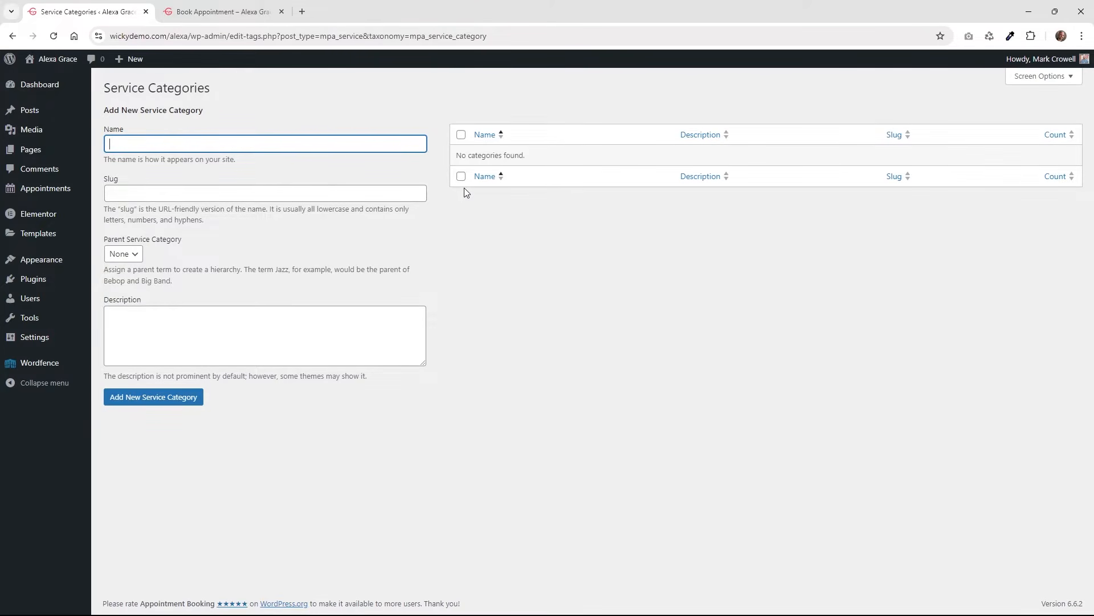
mouse_move(62, 195)
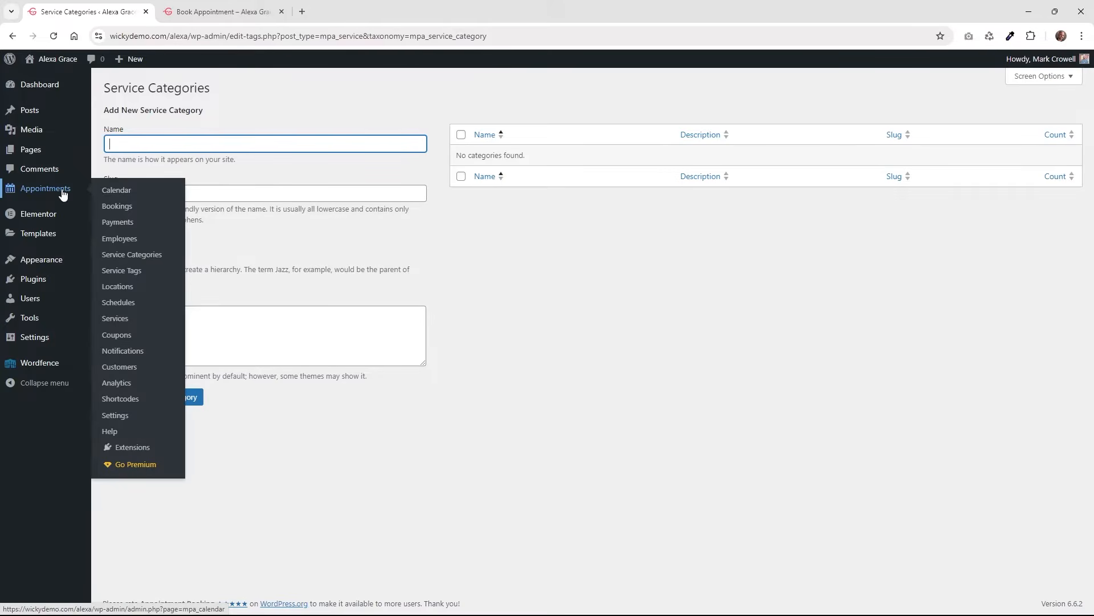
click(122, 290)
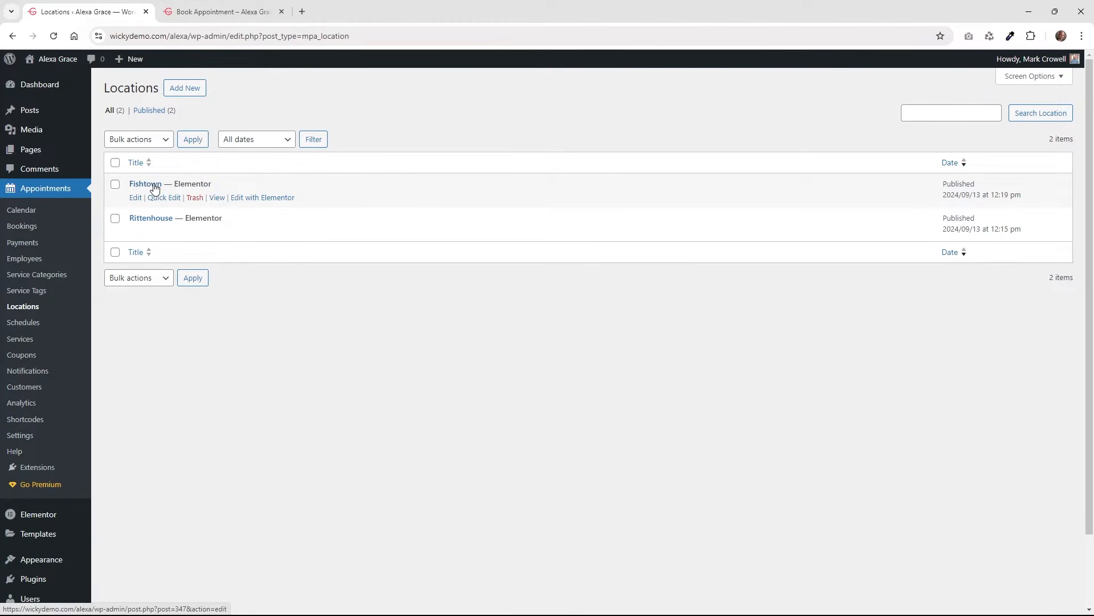
Glance at the Add New Location screen and return to the Locations list.
click(184, 90)
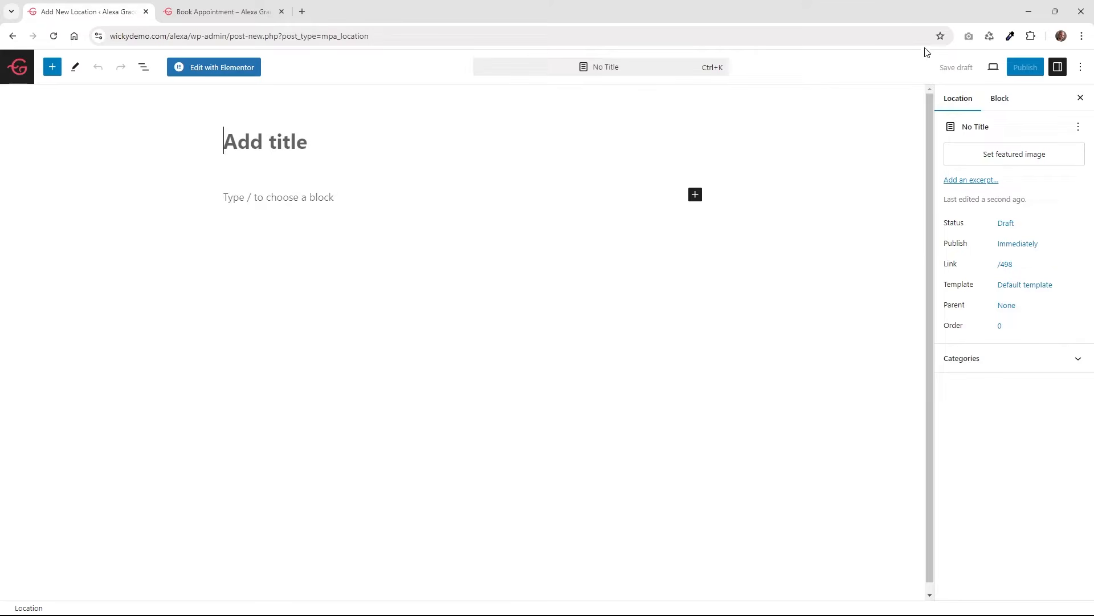
key(alt+Left)
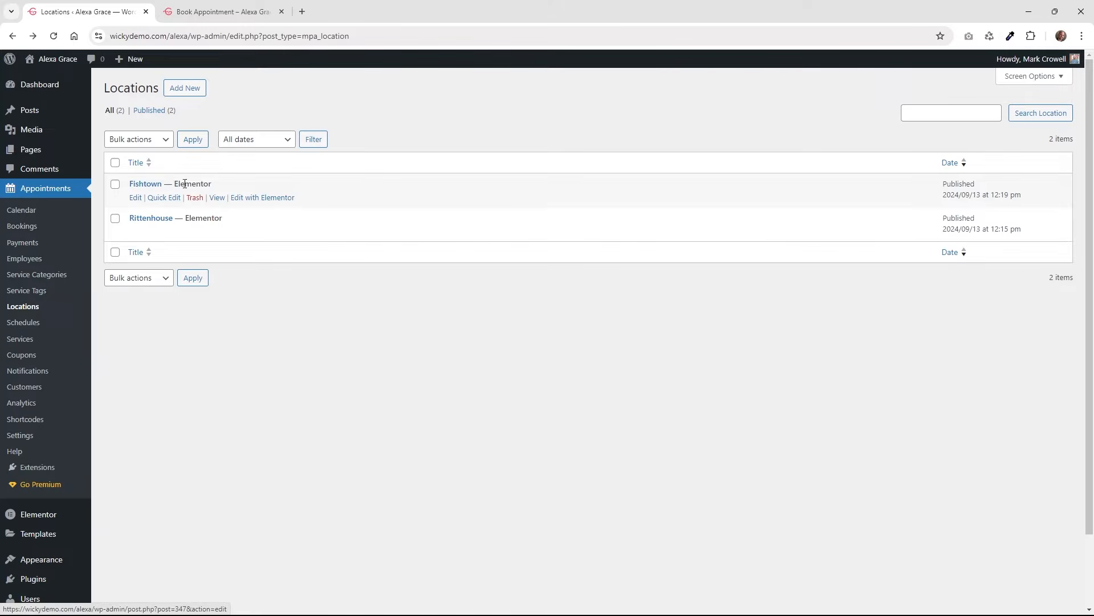
drag(211, 183, 176, 184)
Open Fishtown's Elementor editor in a new tab and close the Book Appointment tab.
right_click(249, 202)
click(308, 209)
click(319, 11)
click(271, 5)
click(282, 12)
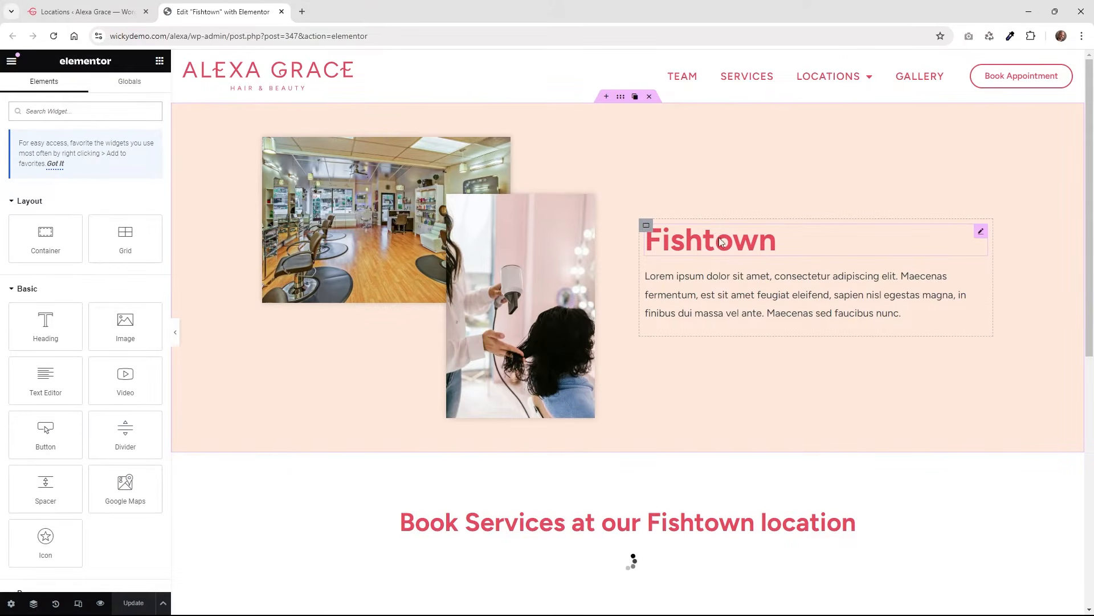
Inspect the Fishtown heading and the booking form shortcode's location slug, then return to Locations.
click(981, 231)
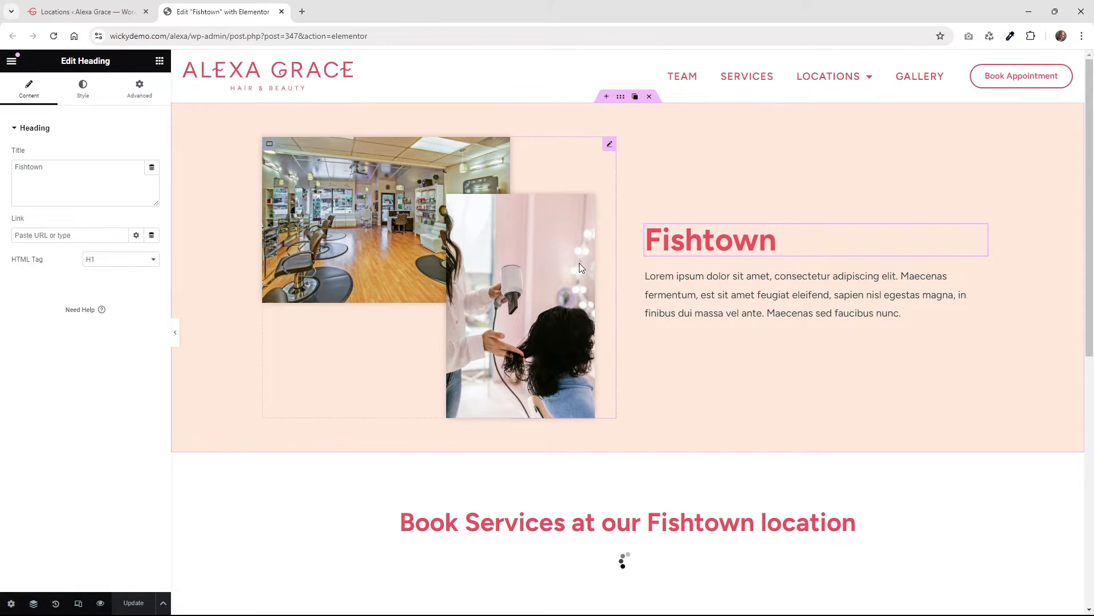
scroll(388, 283, down, 4)
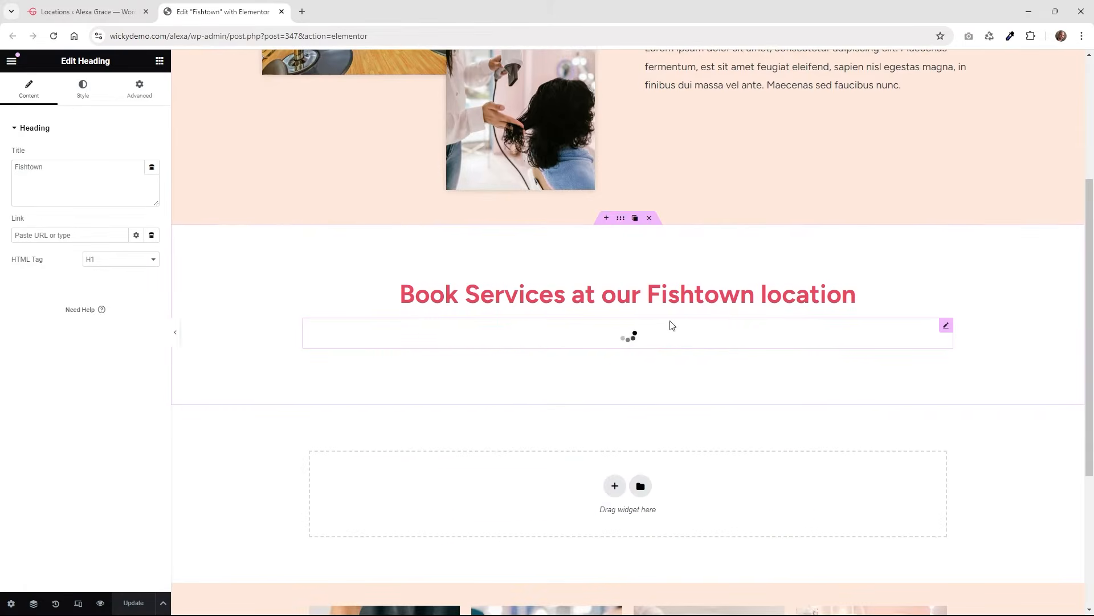
click(945, 326)
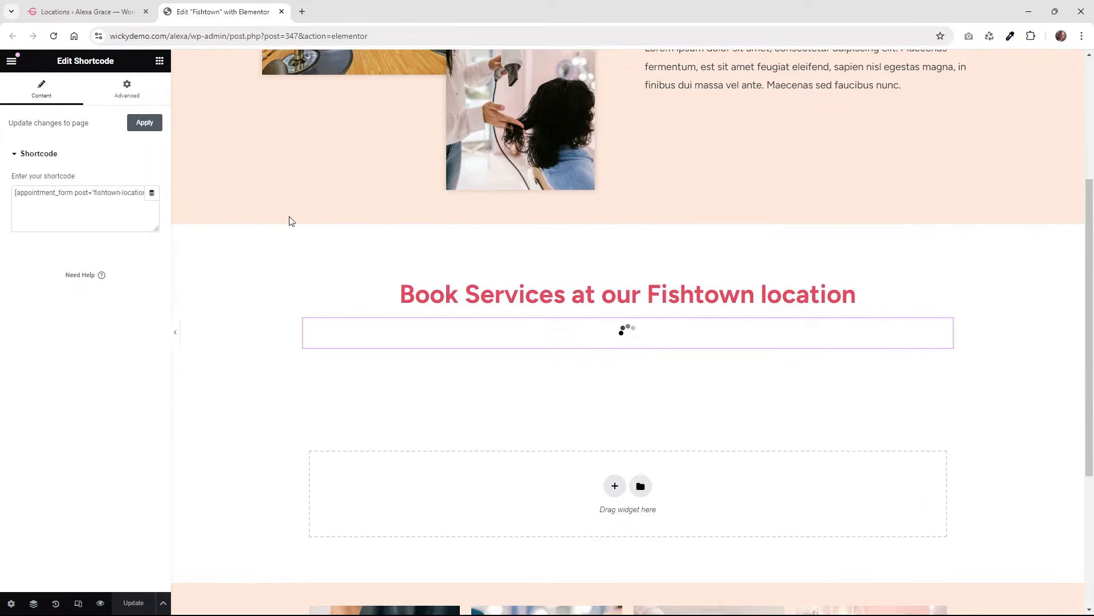
click(102, 192)
drag(144, 192, 100, 198)
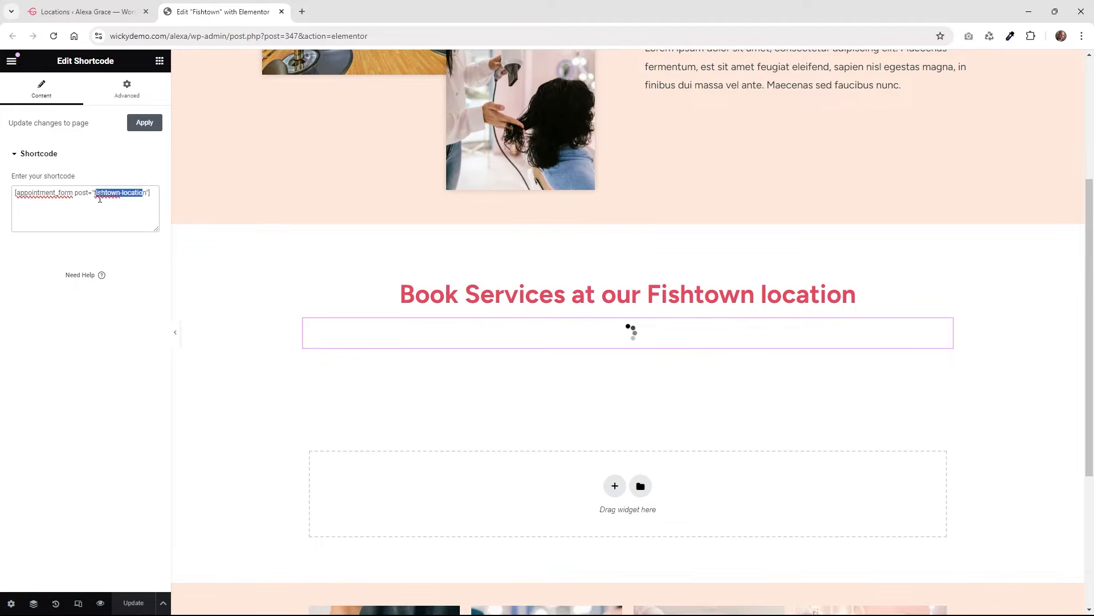
click(104, 8)
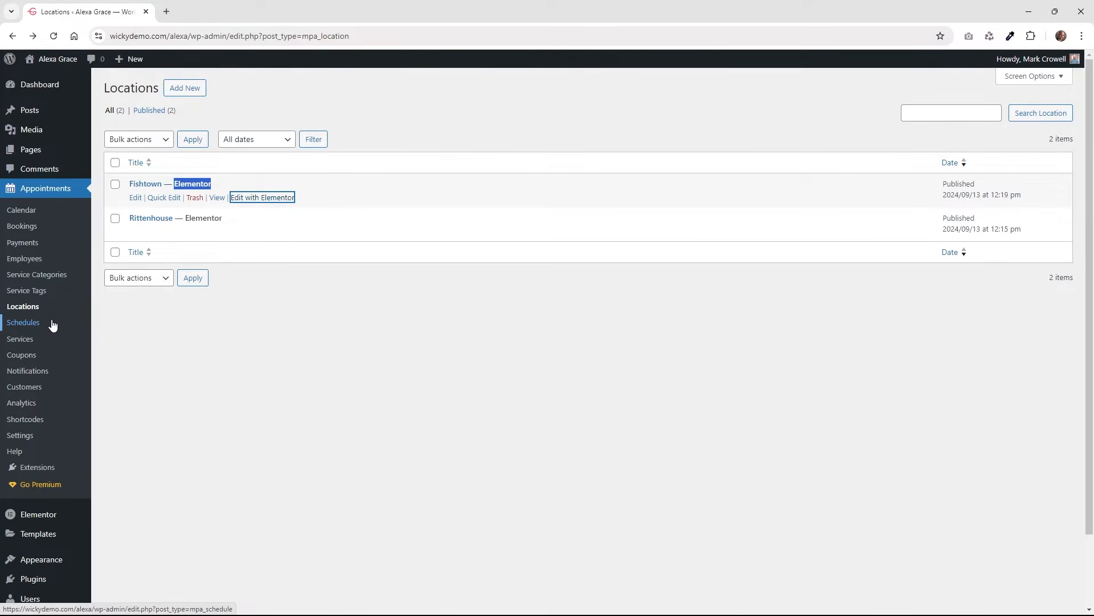
Go to the Schedules list, glance at a blank new schedule, and open the first schedule in a new tab.
click(28, 325)
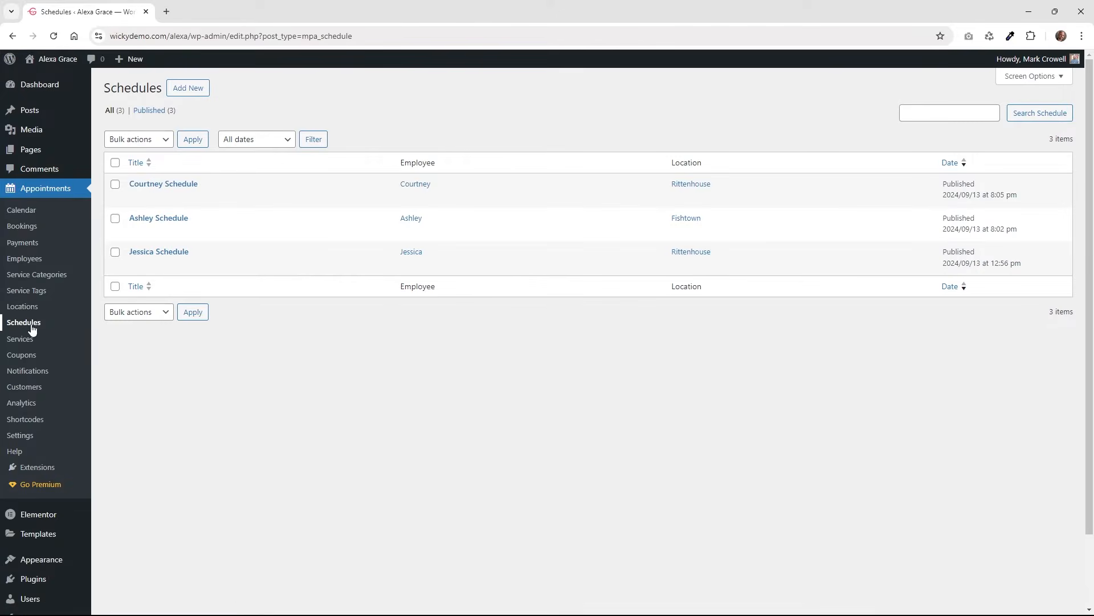
click(188, 89)
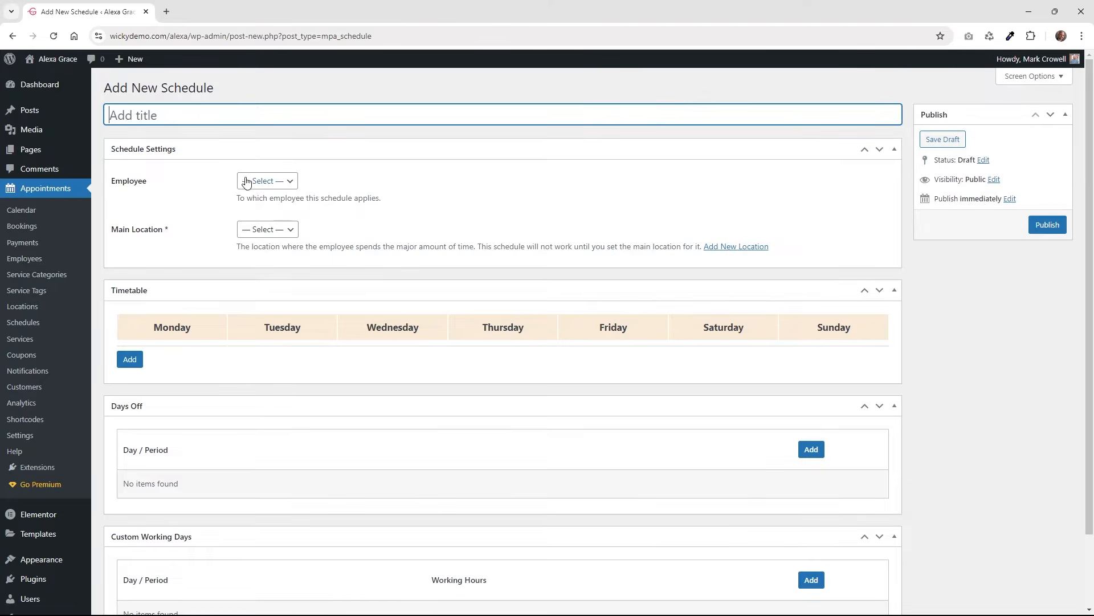
scroll(245, 342, down, 2)
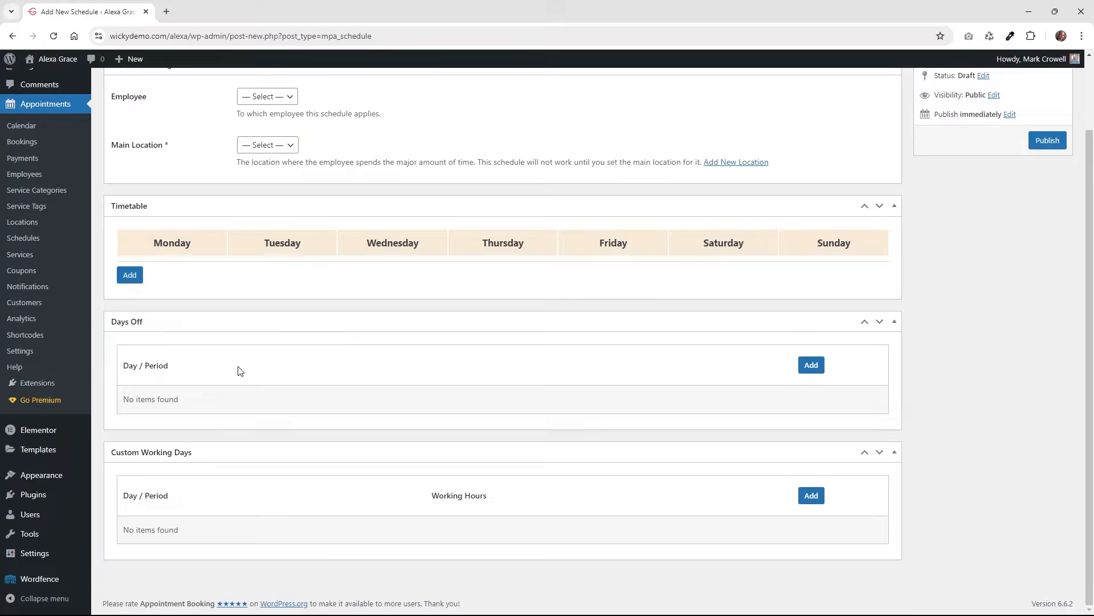
key(alt+Left)
right_click(179, 186)
click(194, 194)
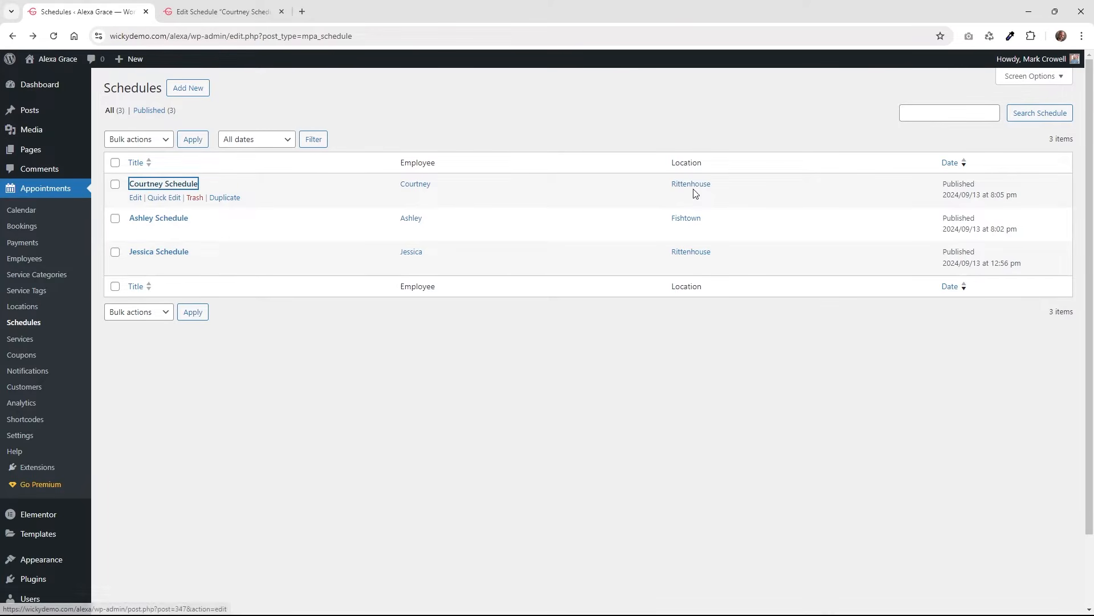
Switch to the schedule editor and select the schedule title.
click(231, 7)
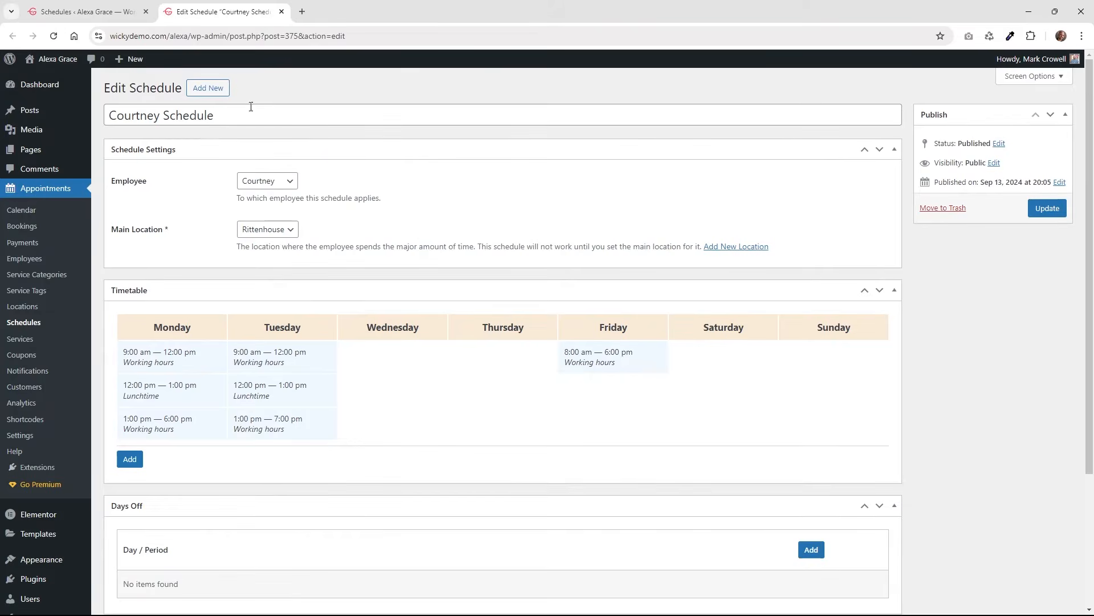
click(140, 121)
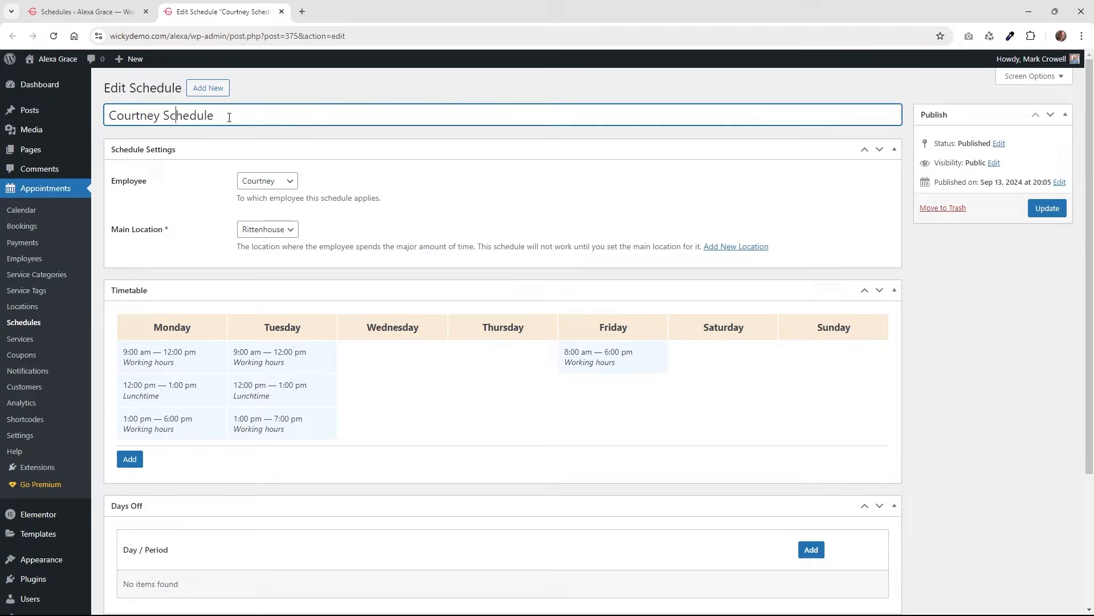
drag(222, 117, 106, 117)
click(176, 189)
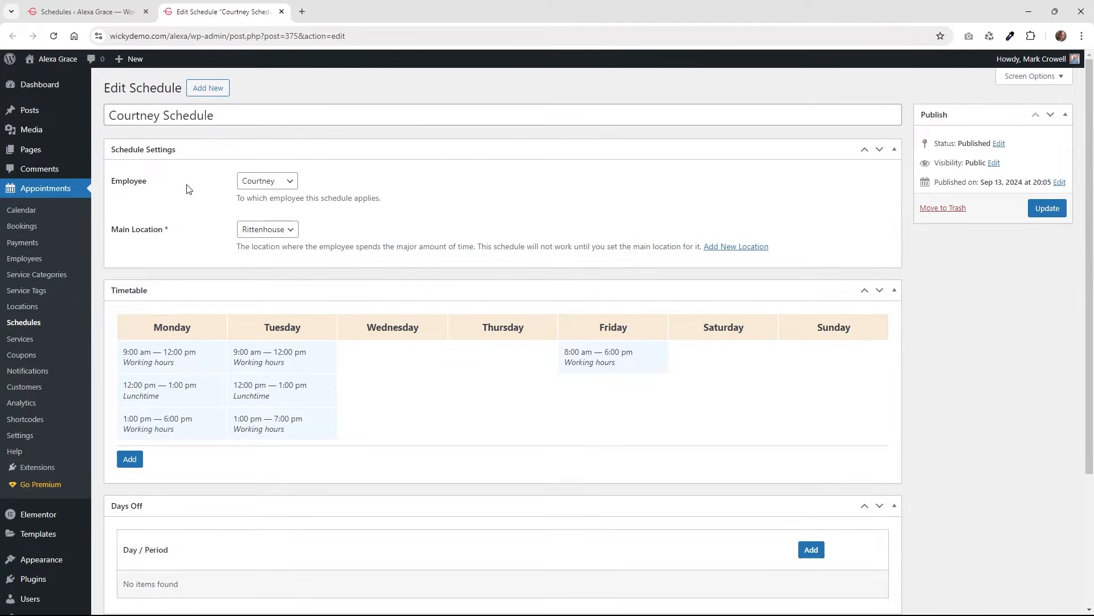
Check the Employee dropdown unchanged and keep Rittenhouse as the main location.
click(268, 187)
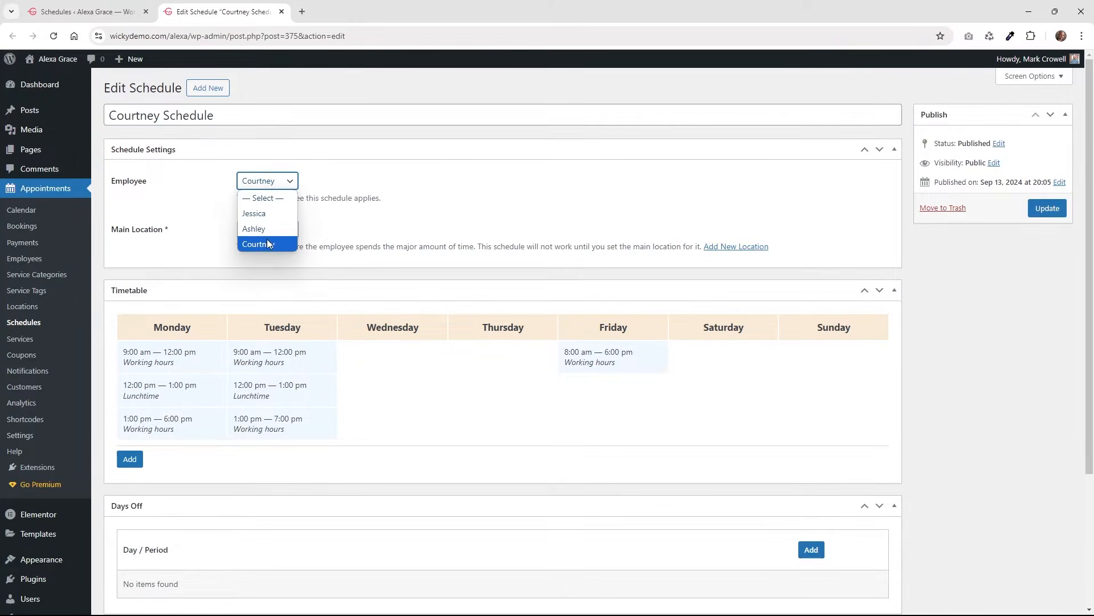
click(155, 196)
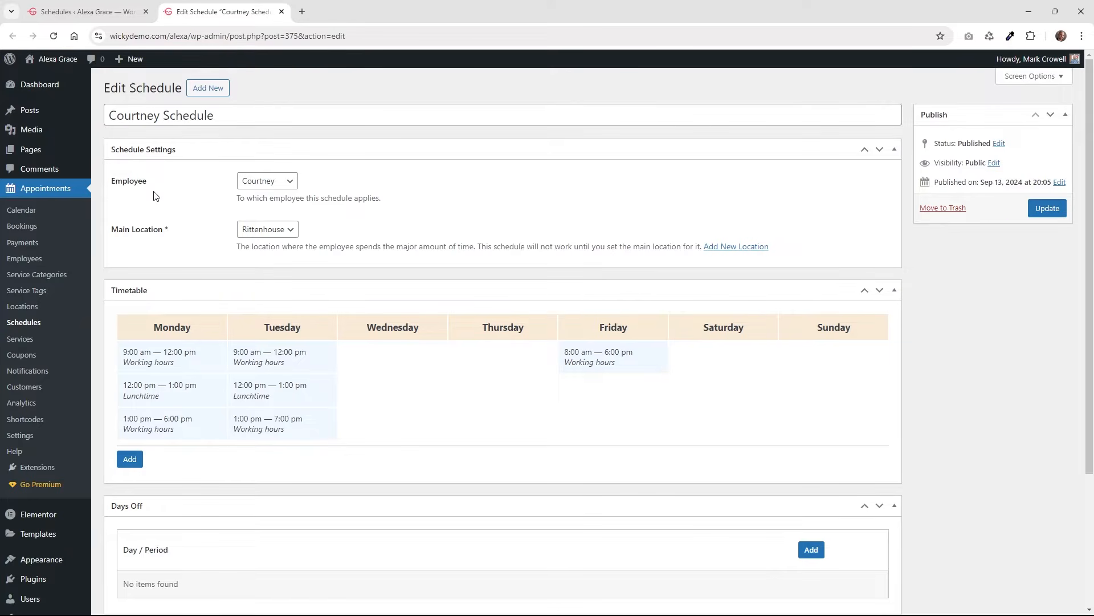
click(264, 185)
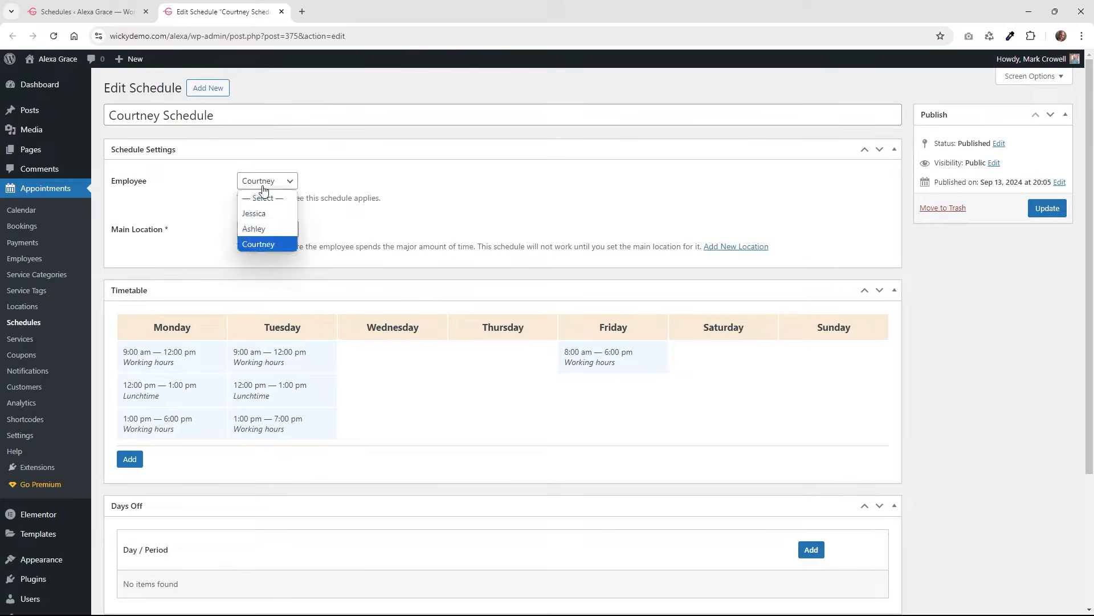
click(184, 201)
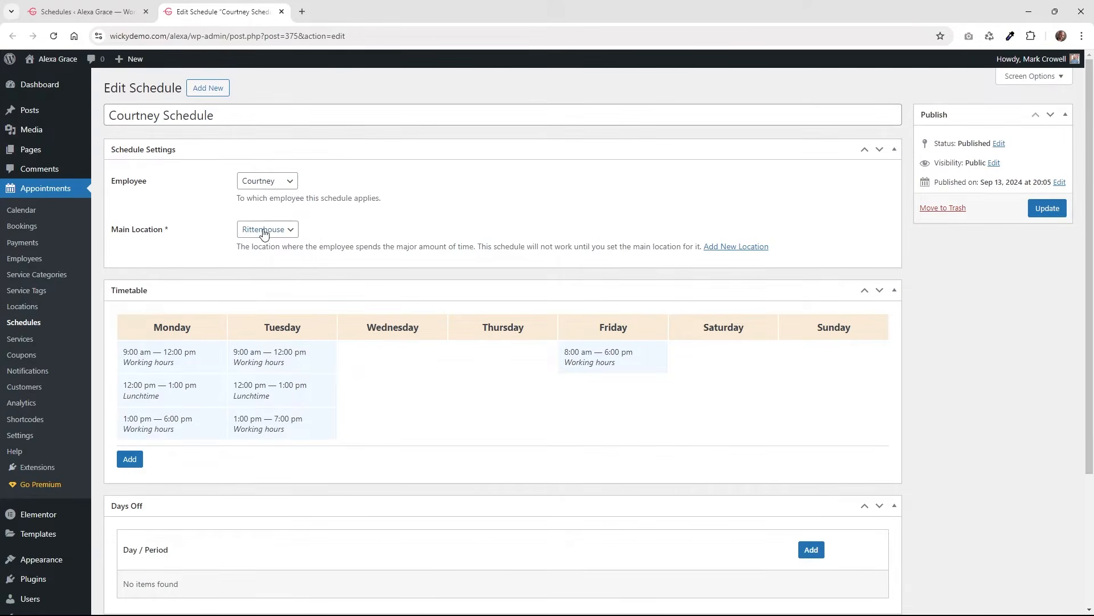
click(264, 231)
click(200, 218)
scroll(248, 283, down, 2)
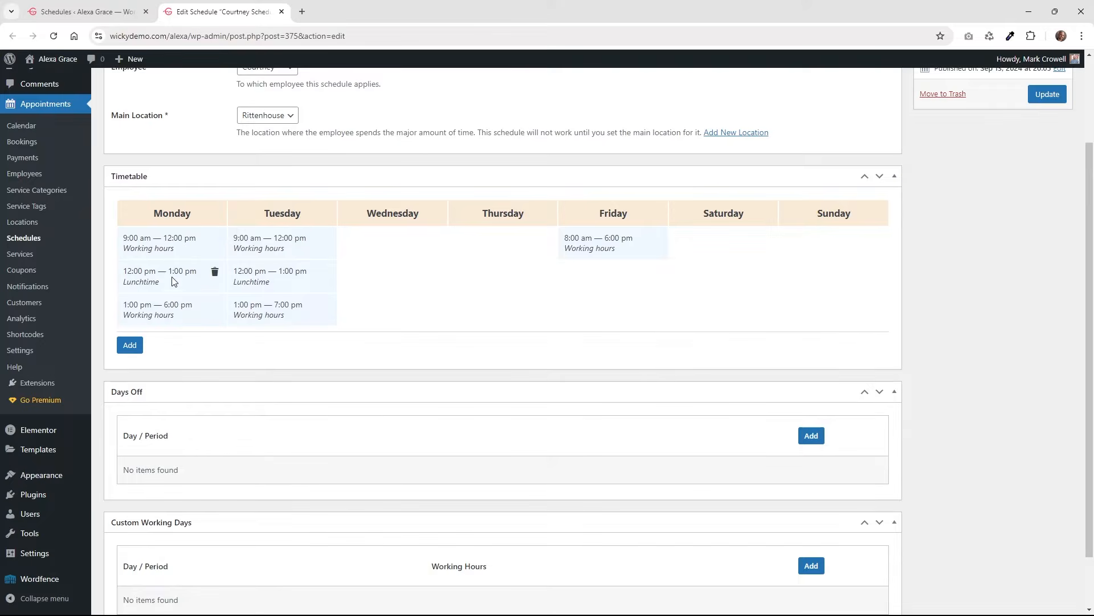
click(132, 346)
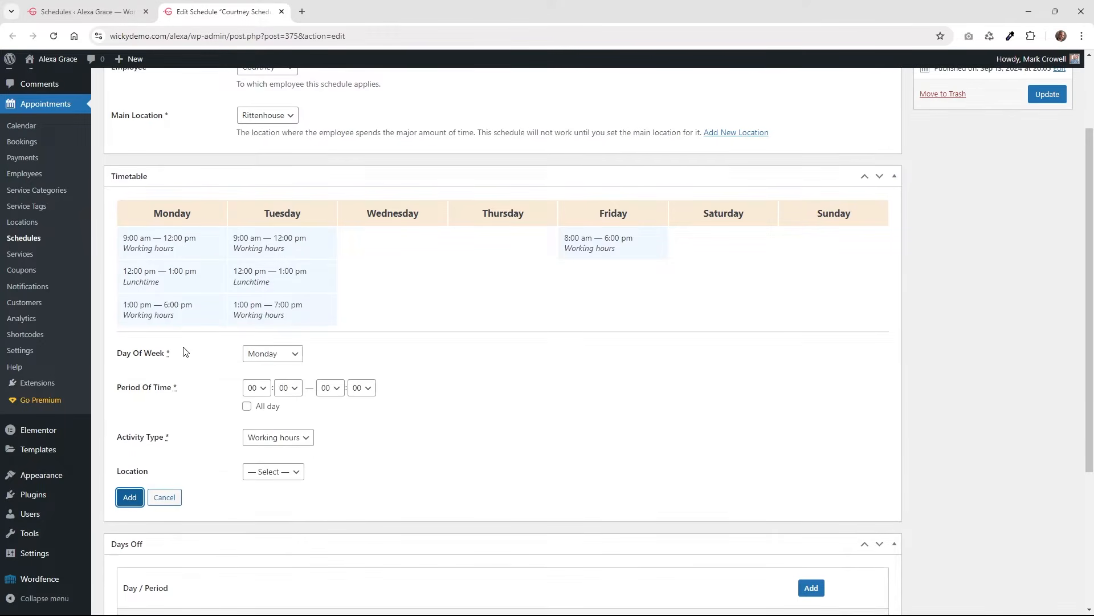
click(264, 354)
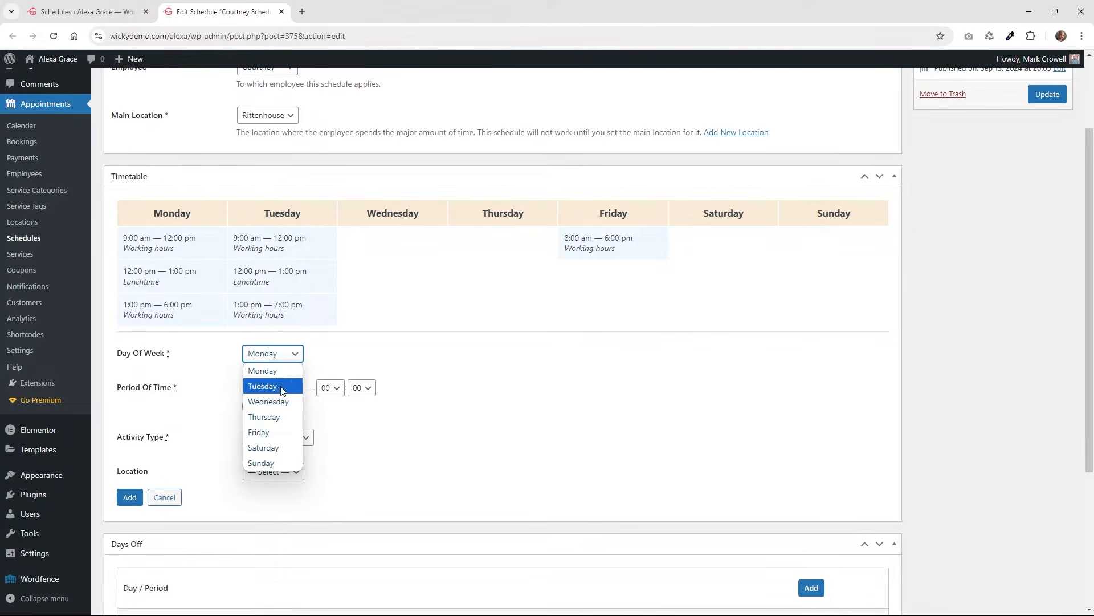
click(436, 379)
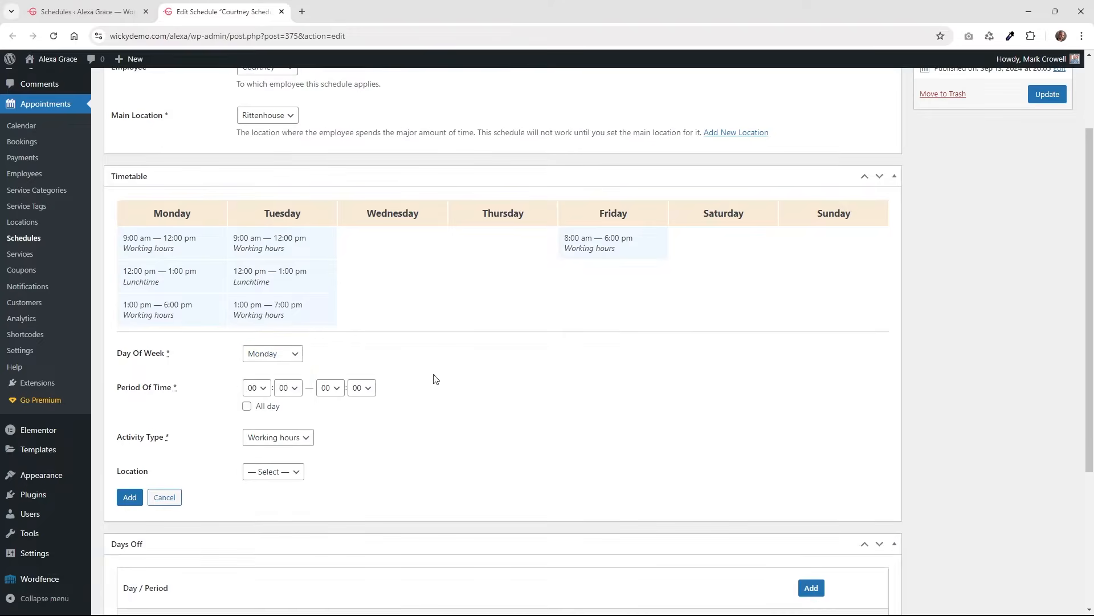
click(259, 389)
click(329, 418)
click(256, 388)
click(400, 429)
click(281, 438)
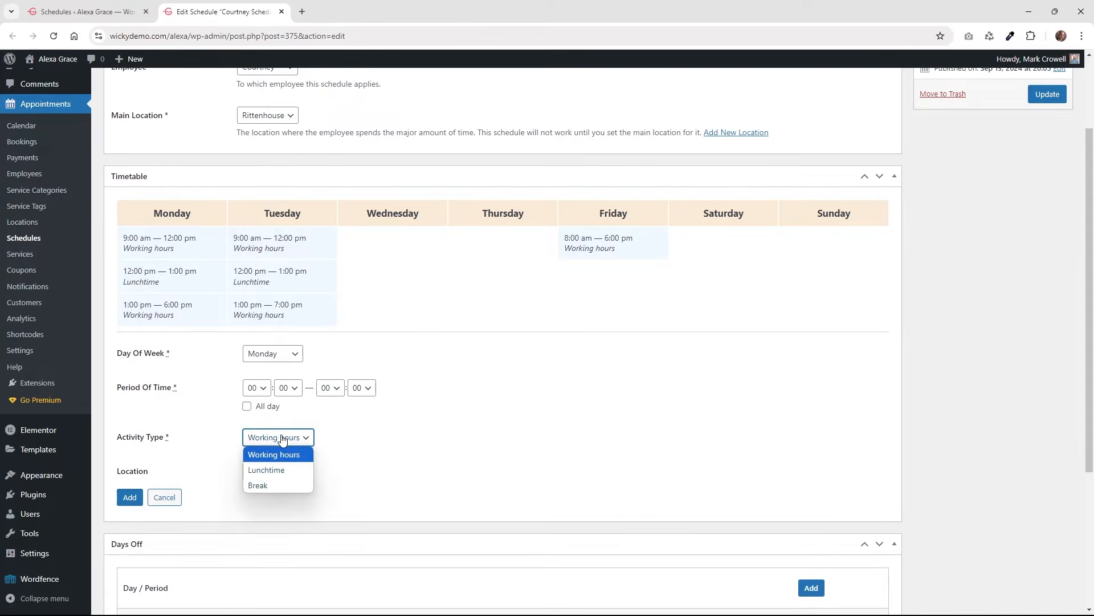
click(439, 476)
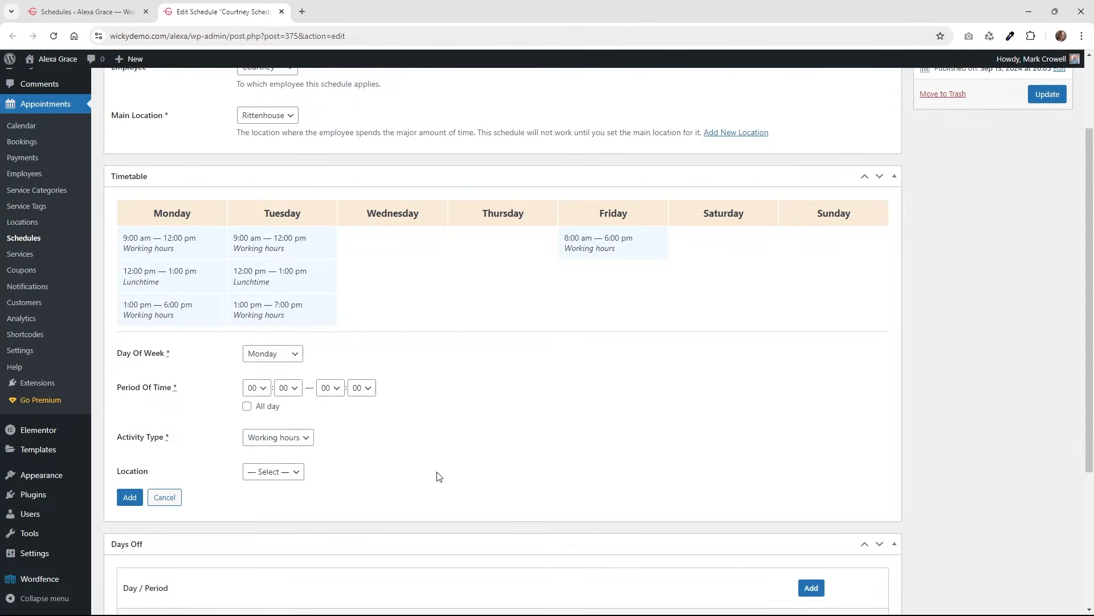
click(277, 437)
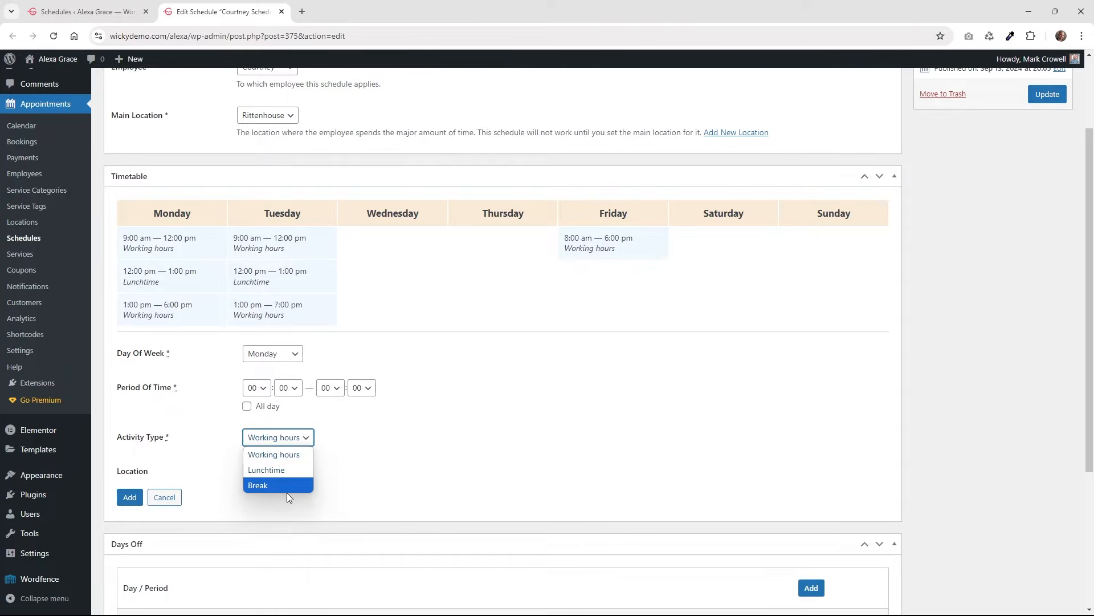
click(339, 482)
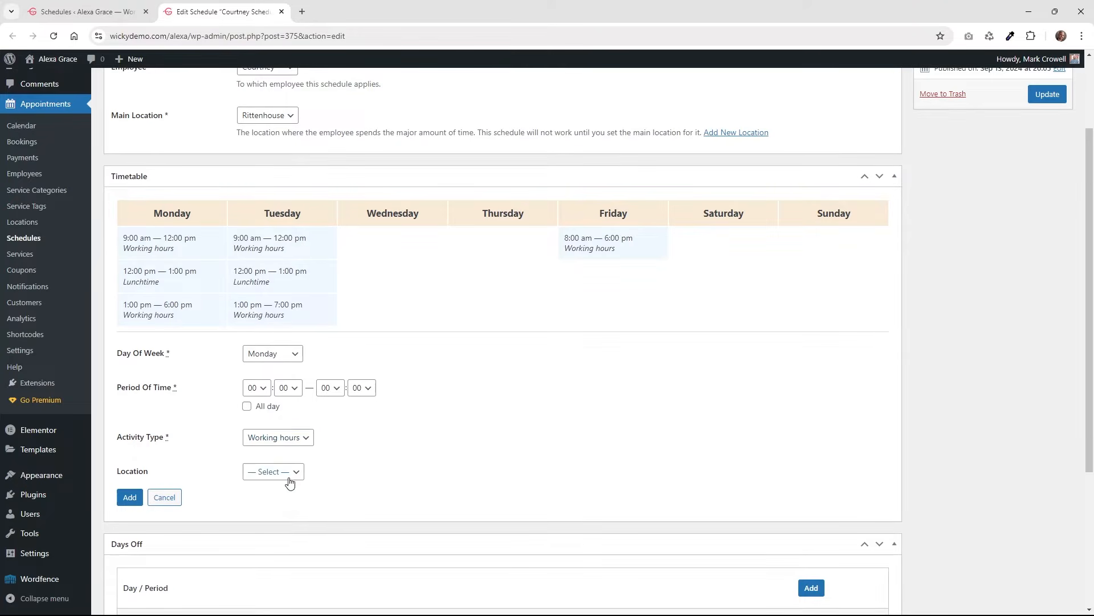
click(288, 476)
click(372, 474)
click(165, 497)
mouse_move(191, 259)
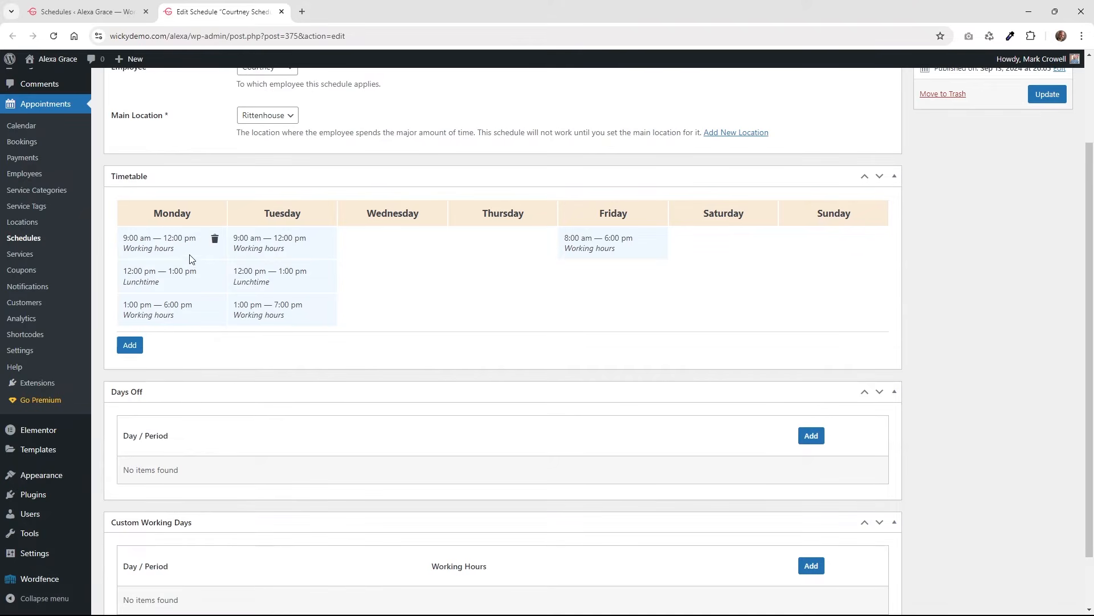
Keep Rittenhouse as the schedule's main location.
mouse_move(181, 285)
click(280, 118)
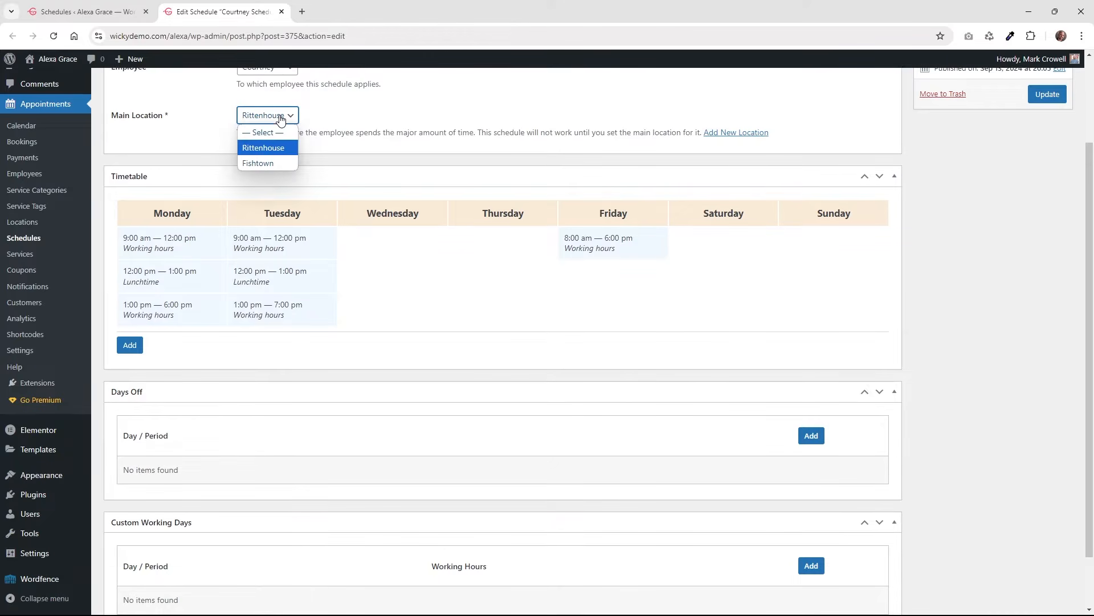
click(368, 144)
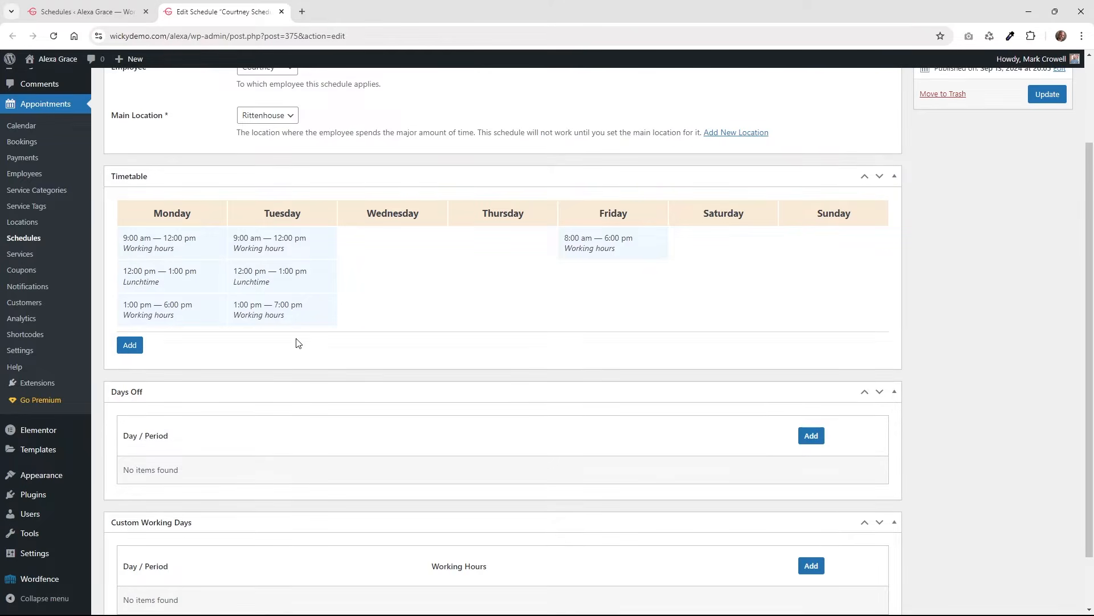
scroll(295, 342, down, 2)
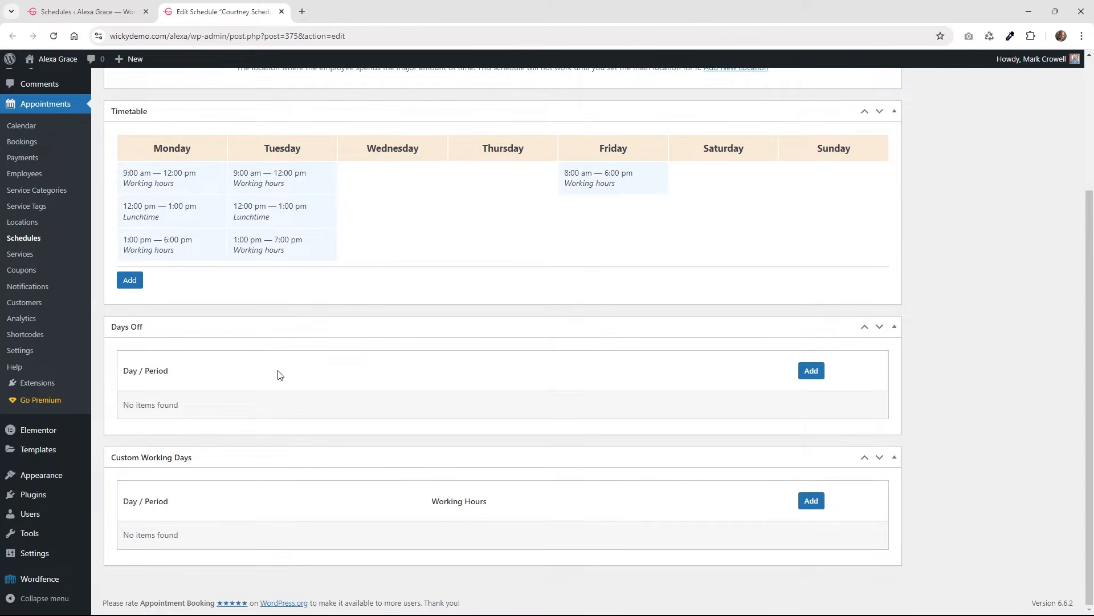
Add a September 21–23 day-off period, remove it again, and start a custom working day entry.
click(811, 370)
scroll(627, 407, down, 1)
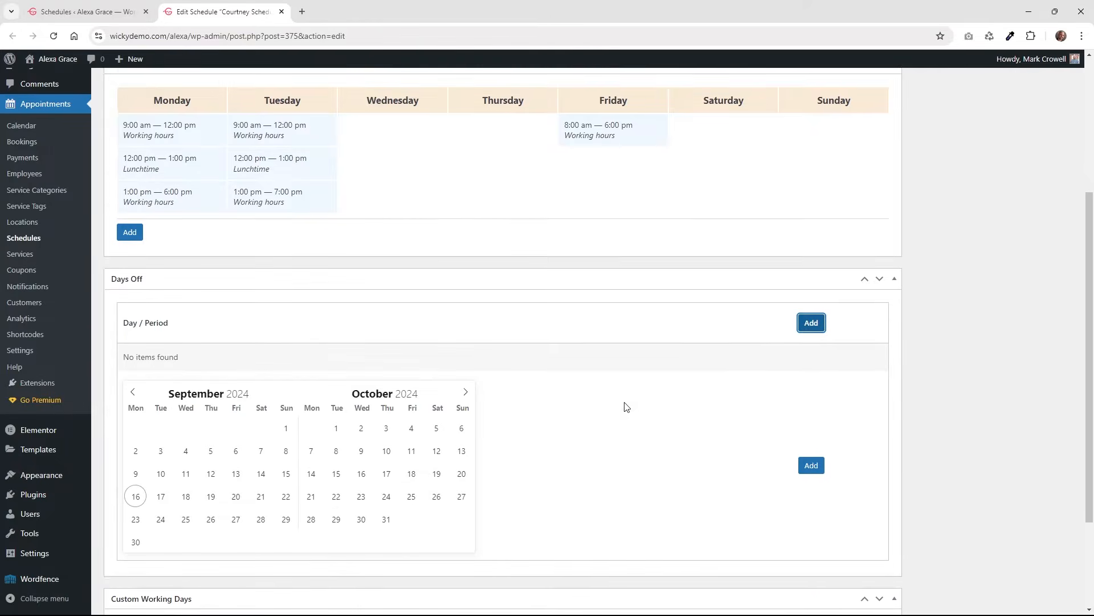
scroll(627, 407, down, 1)
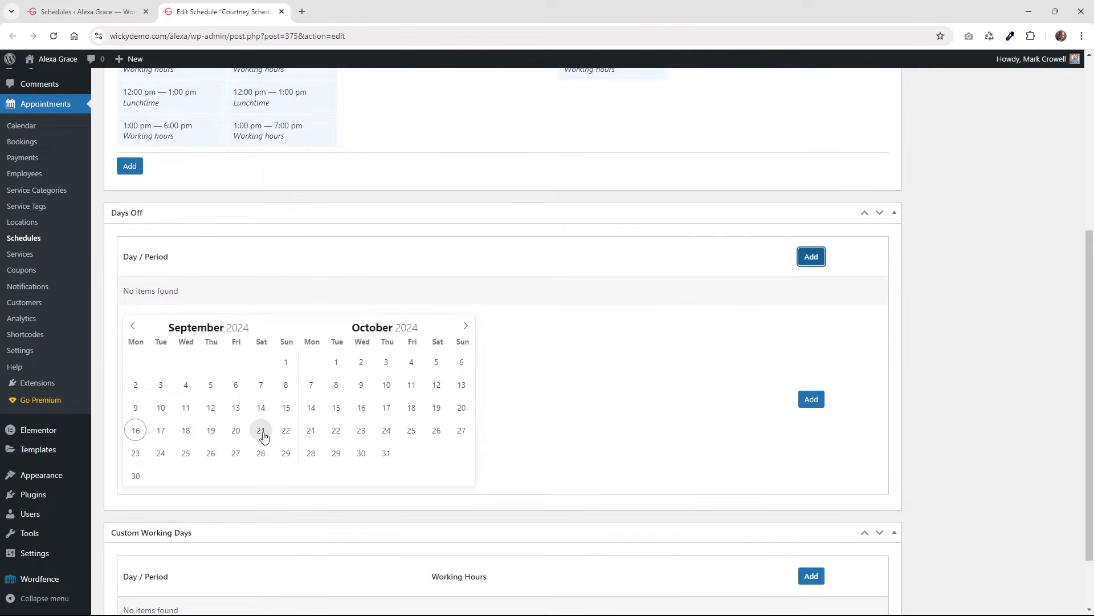
click(261, 435)
click(137, 456)
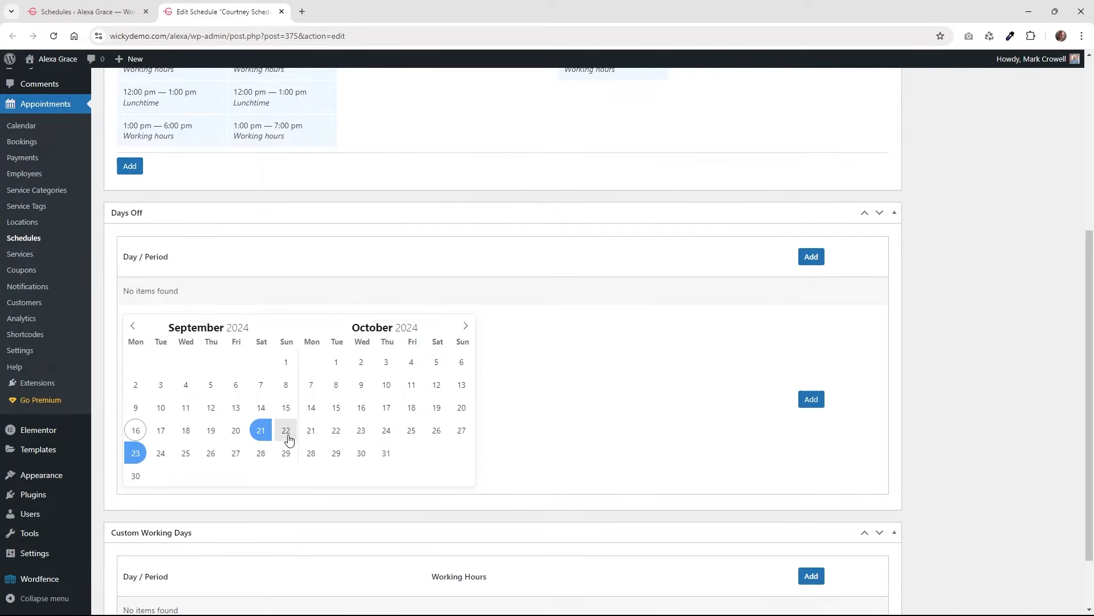
click(810, 400)
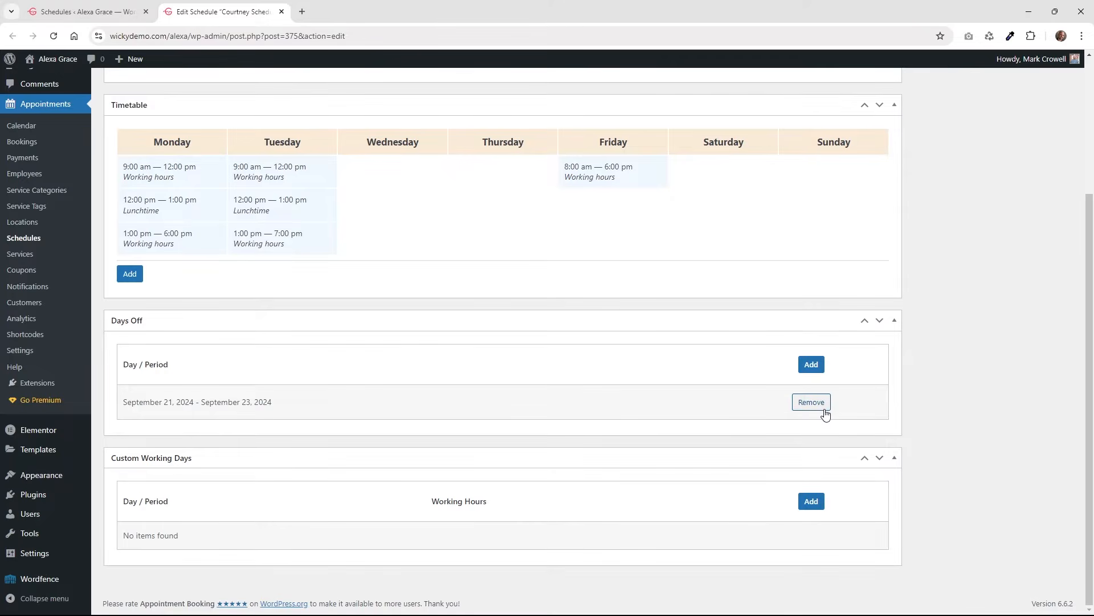
click(824, 413)
click(811, 499)
scroll(625, 469, down, 3)
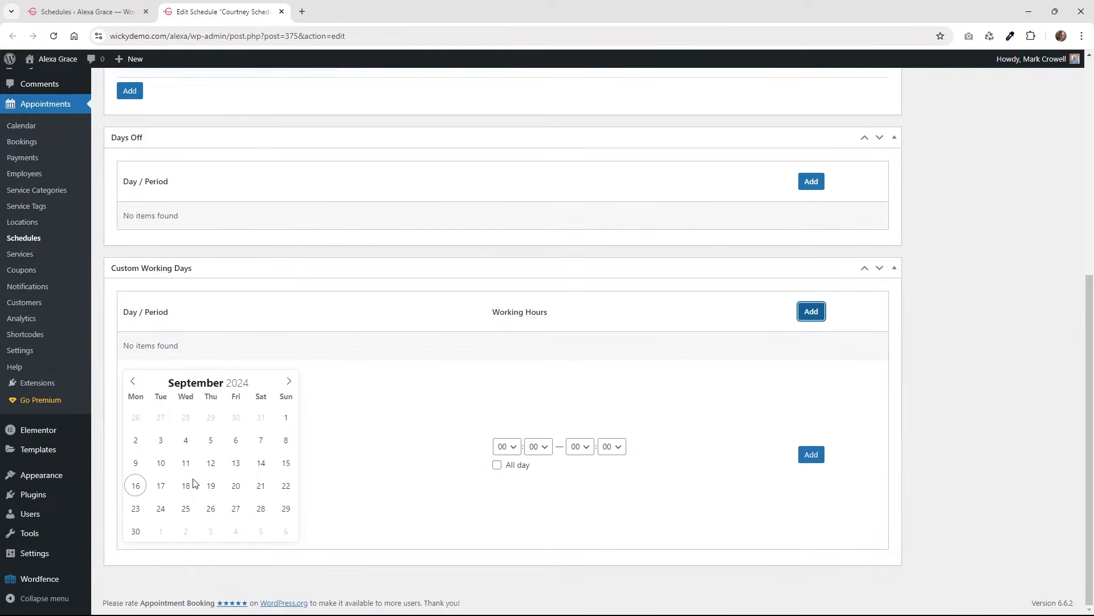
Add a custom working day for September 18–20 with hours 10:00–11:00.
click(186, 492)
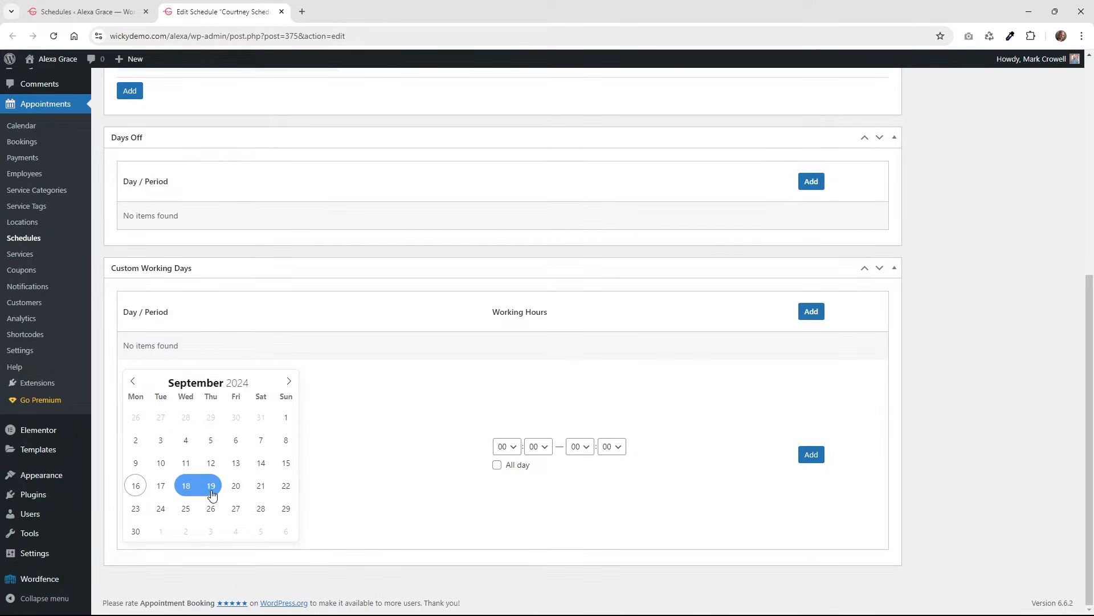
click(234, 494)
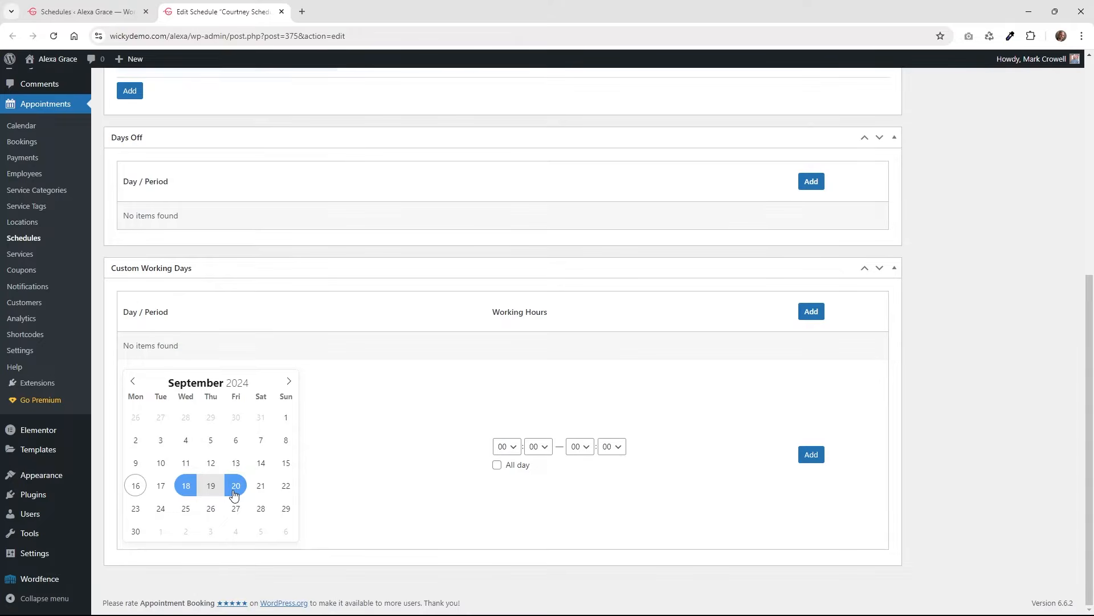
click(513, 448)
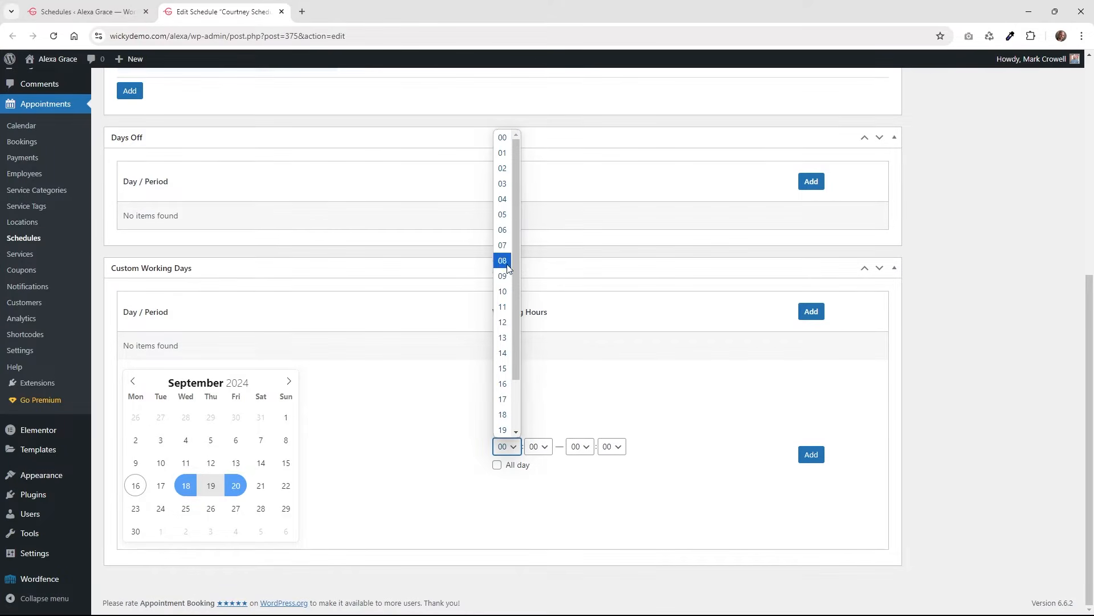
click(504, 291)
click(613, 446)
click(588, 449)
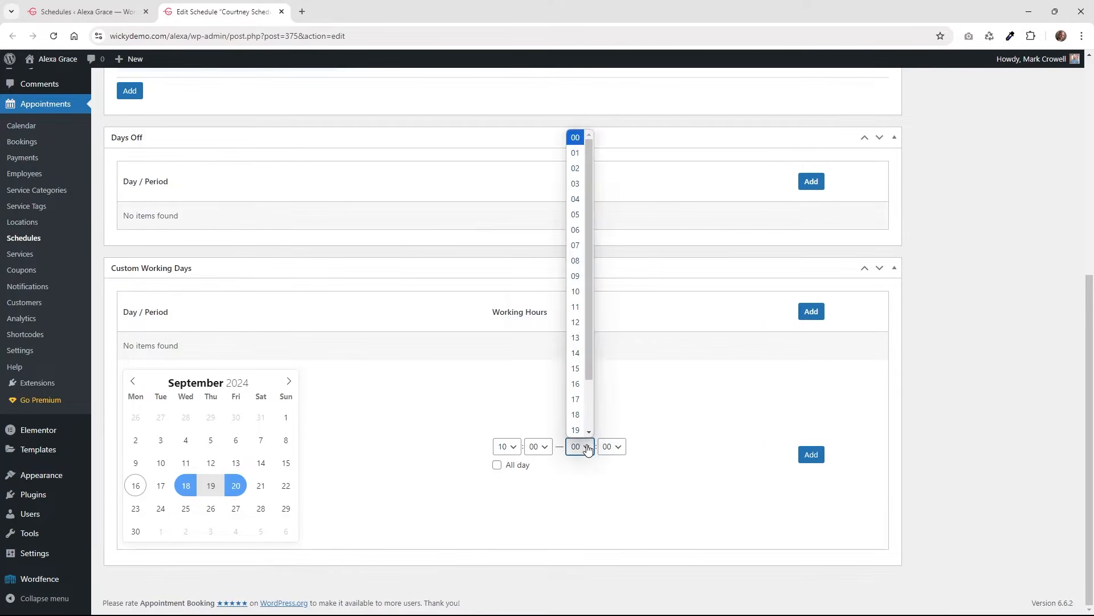
click(576, 307)
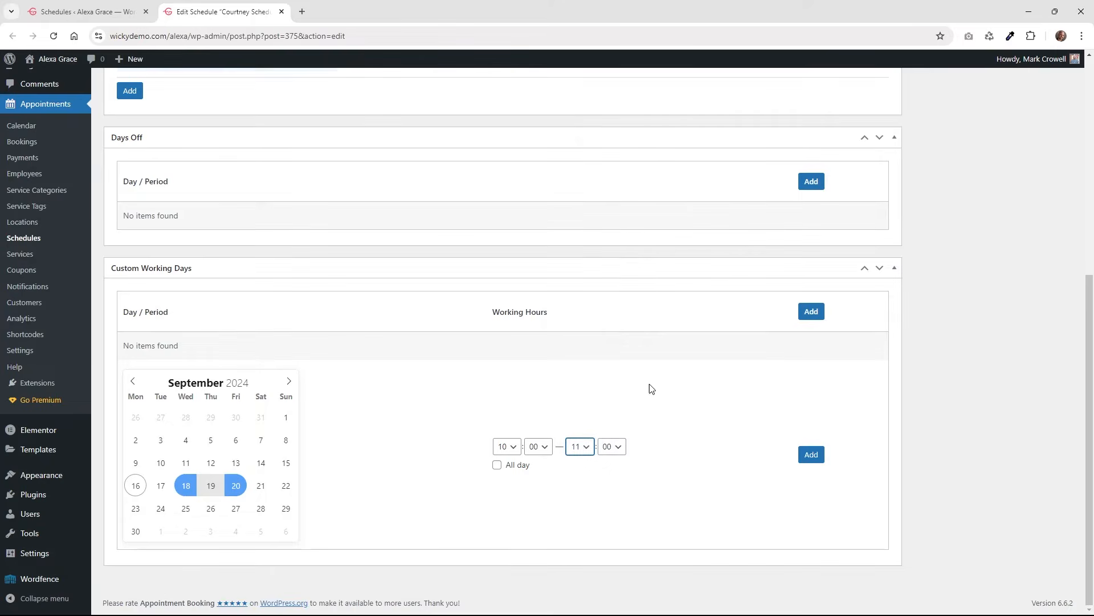
click(809, 464)
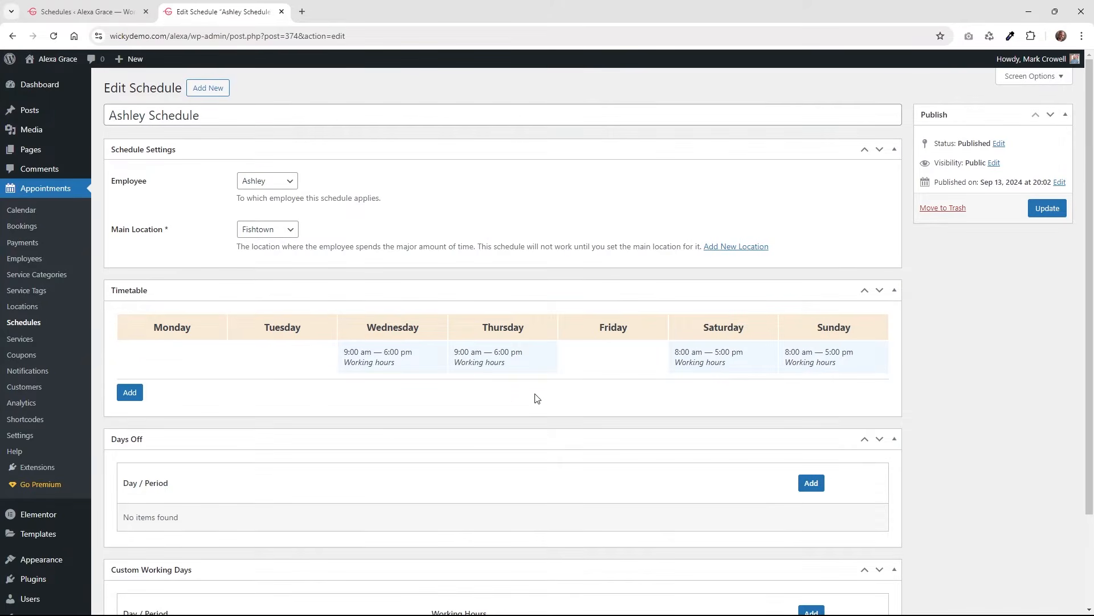
Review the rest of the schedule, then go through the Schedules list to the Services list.
scroll(519, 401, down, 2)
scroll(515, 403, up, 2)
scroll(212, 487, down, 2)
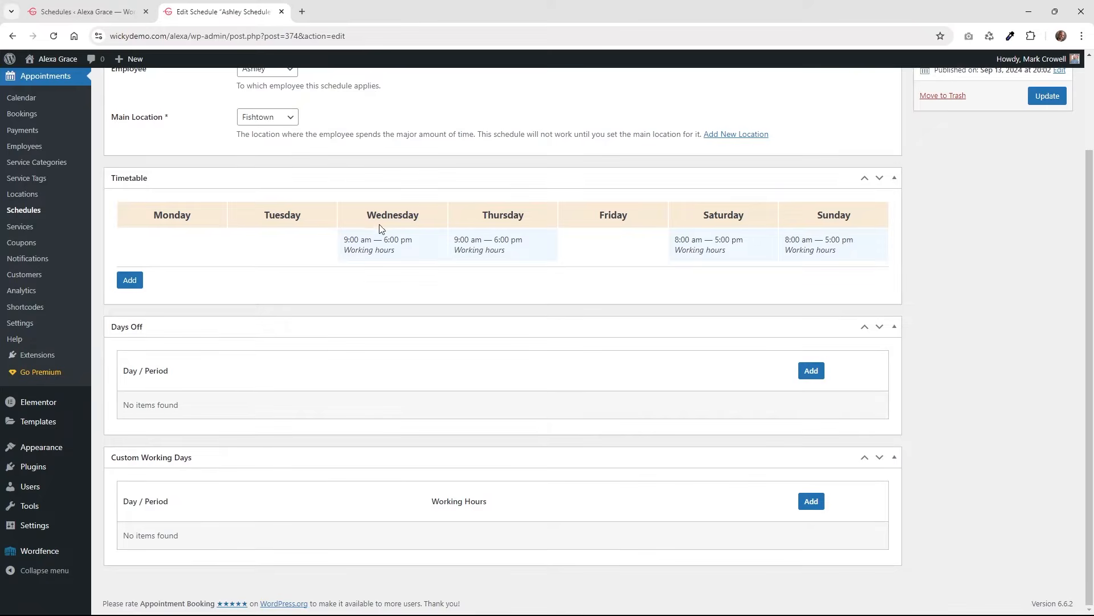
click(32, 214)
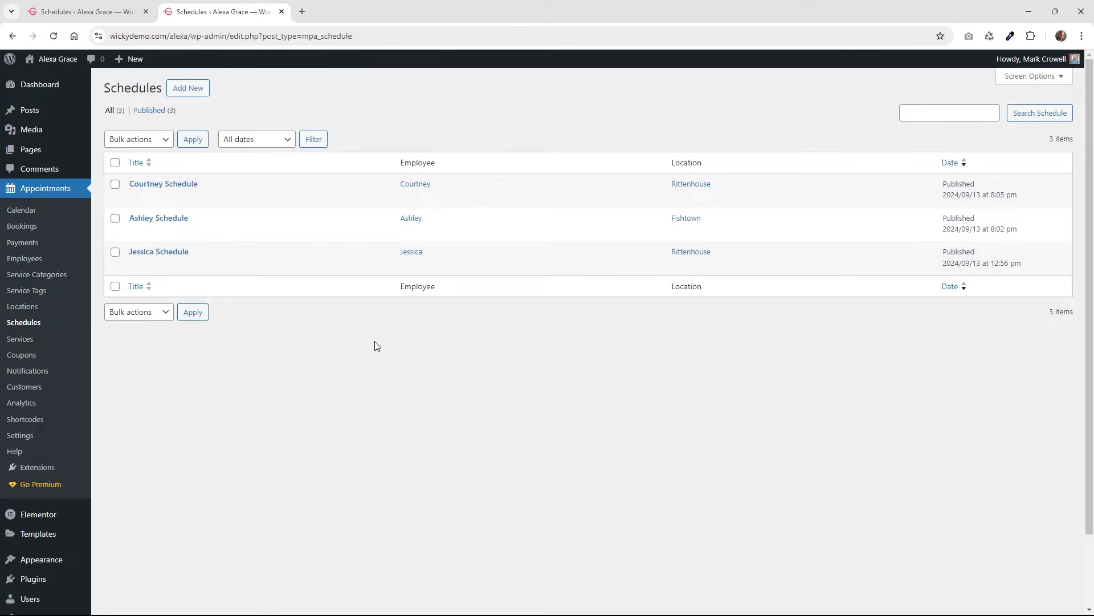
click(51, 341)
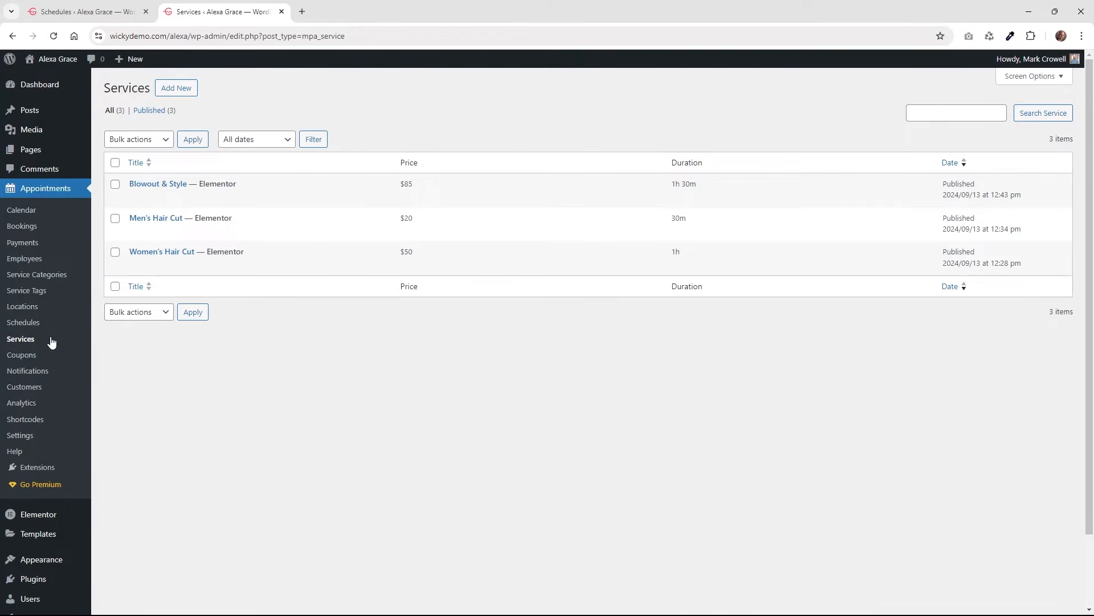
Open the Blowout & Style service and confirm its price stays at 85.
click(168, 187)
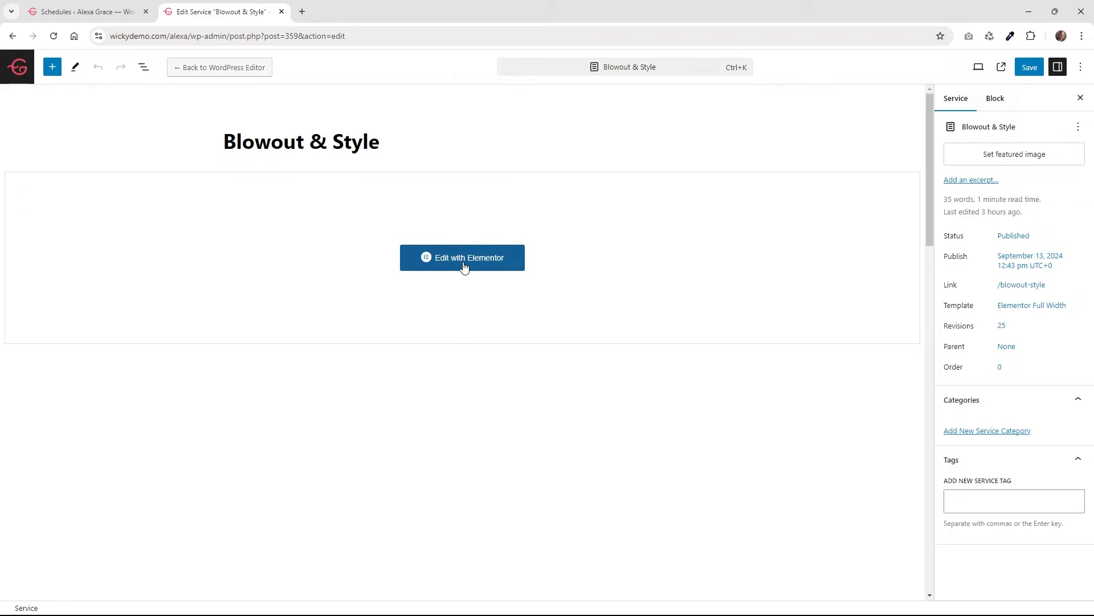
scroll(286, 249, down, 4)
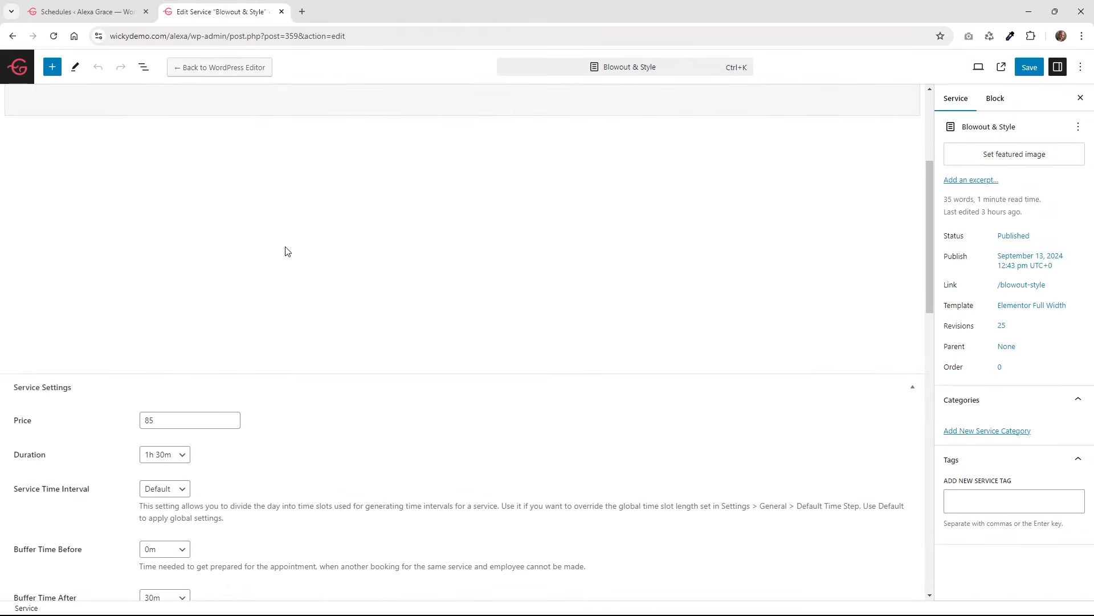
scroll(322, 327, down, 4)
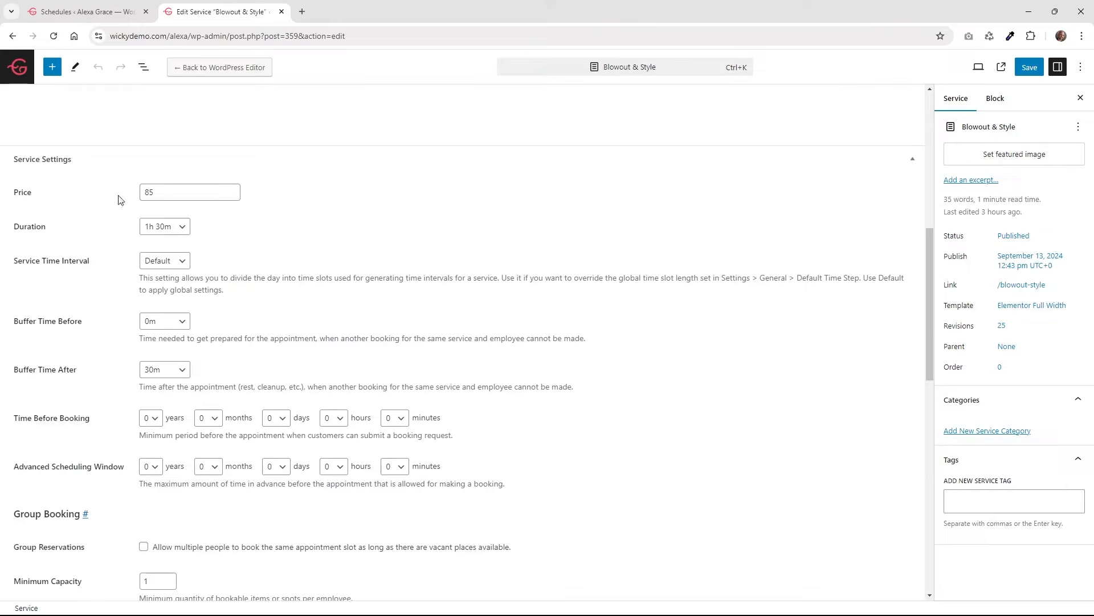
click(182, 190)
click(124, 230)
Keep duration 1h 30m, time interval Default, buffer before 0m and buffer after 30m.
click(165, 231)
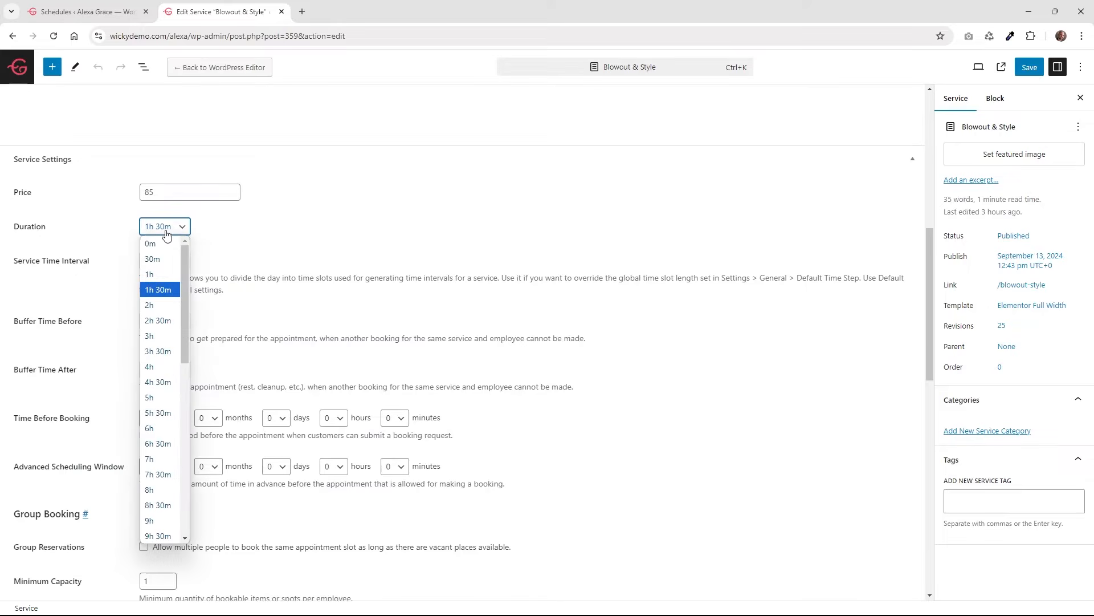
click(101, 231)
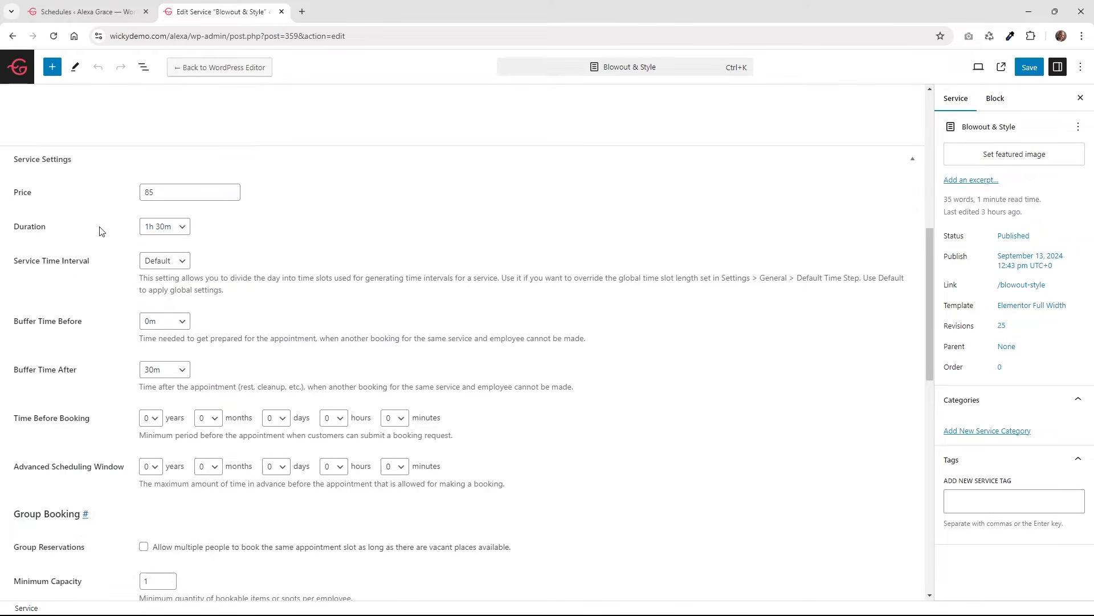
click(166, 263)
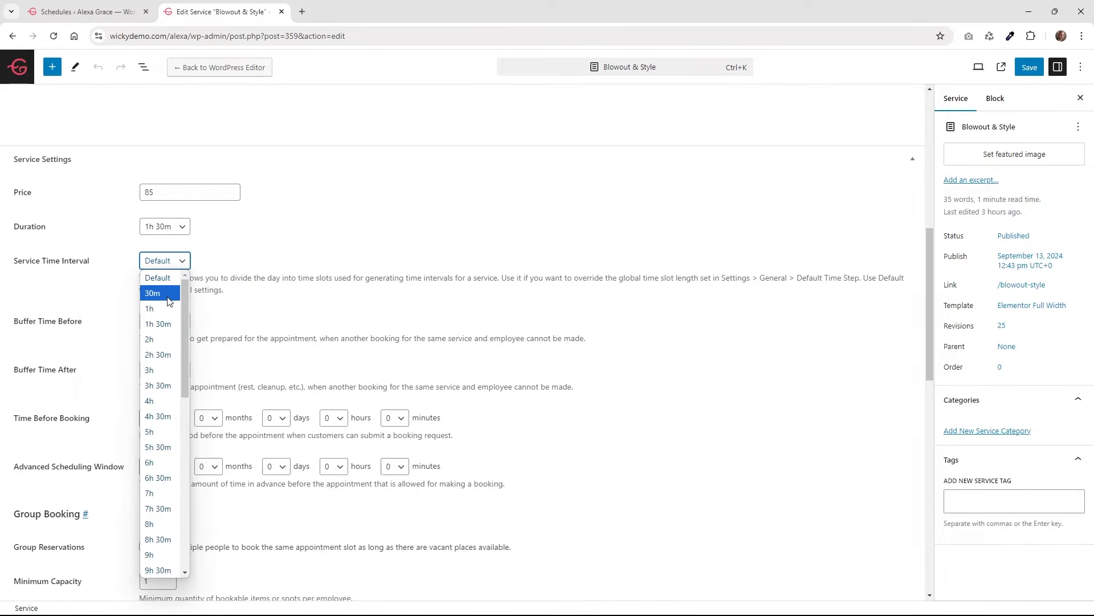
drag(187, 317, 165, 294)
click(267, 281)
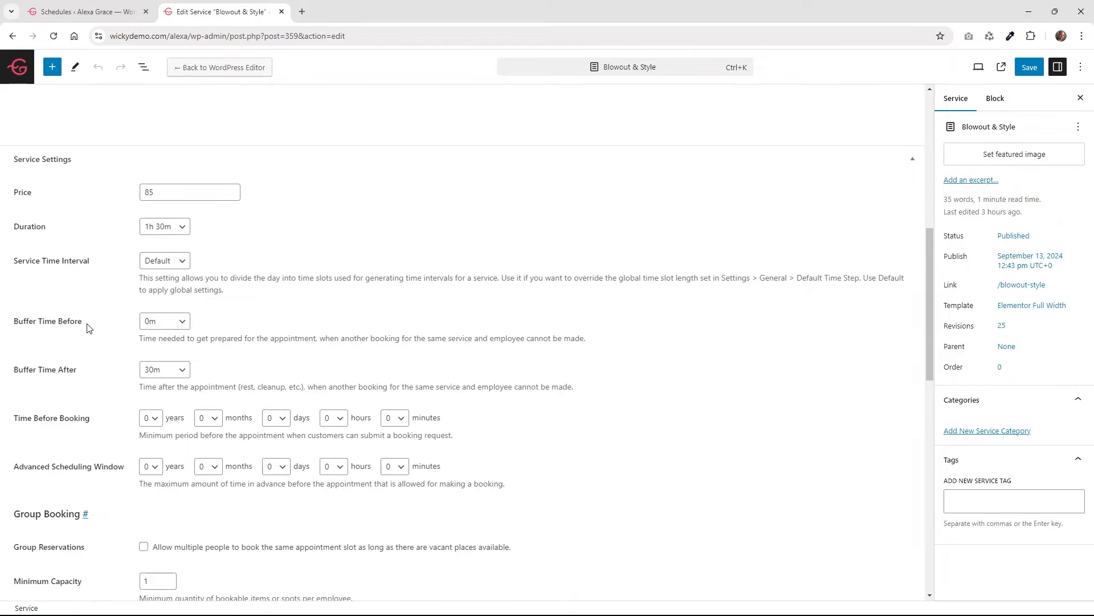
click(167, 329)
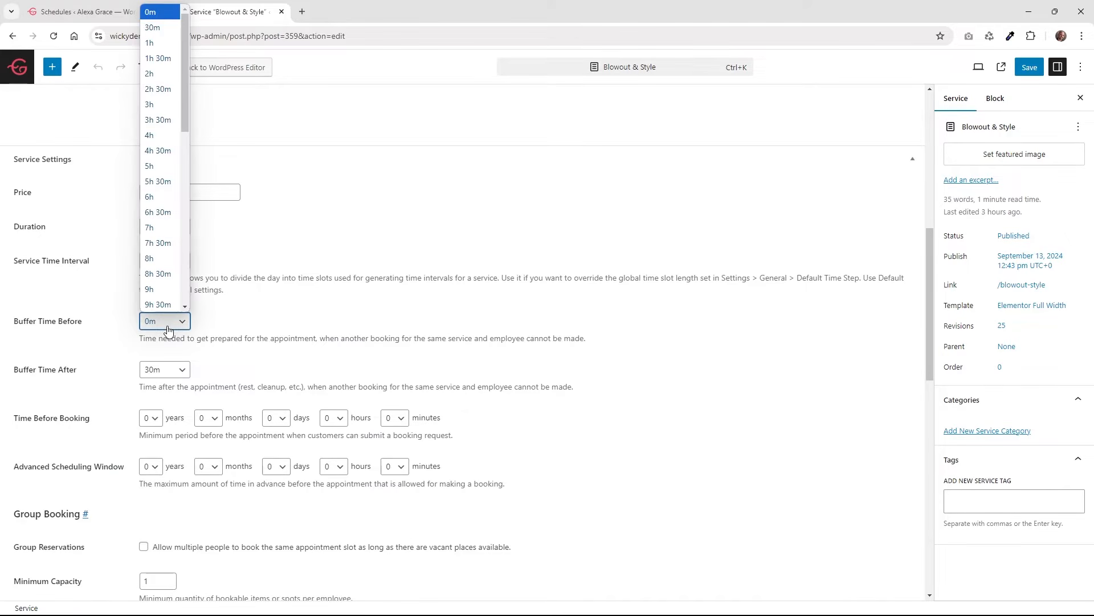
click(167, 330)
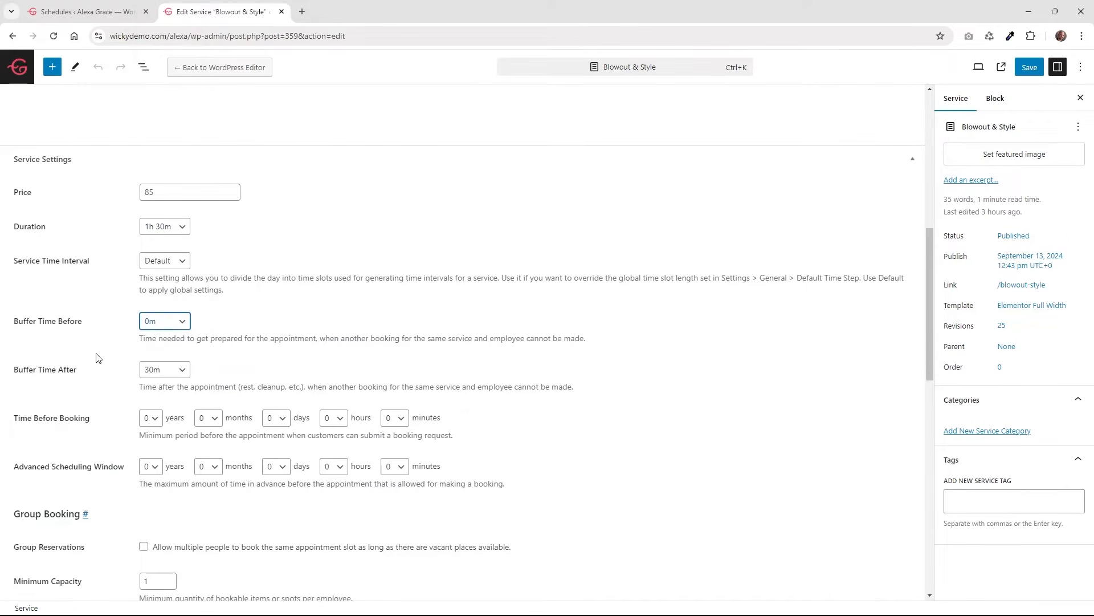
click(151, 376)
click(98, 377)
scroll(98, 376, down, 2)
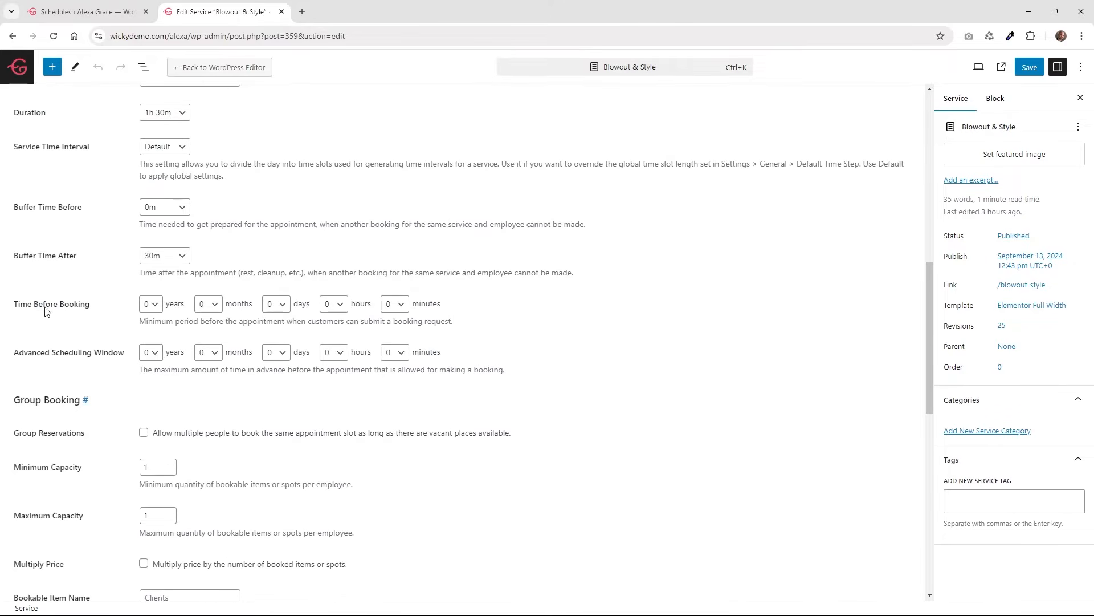
drag(182, 325, 297, 325)
drag(170, 370, 291, 367)
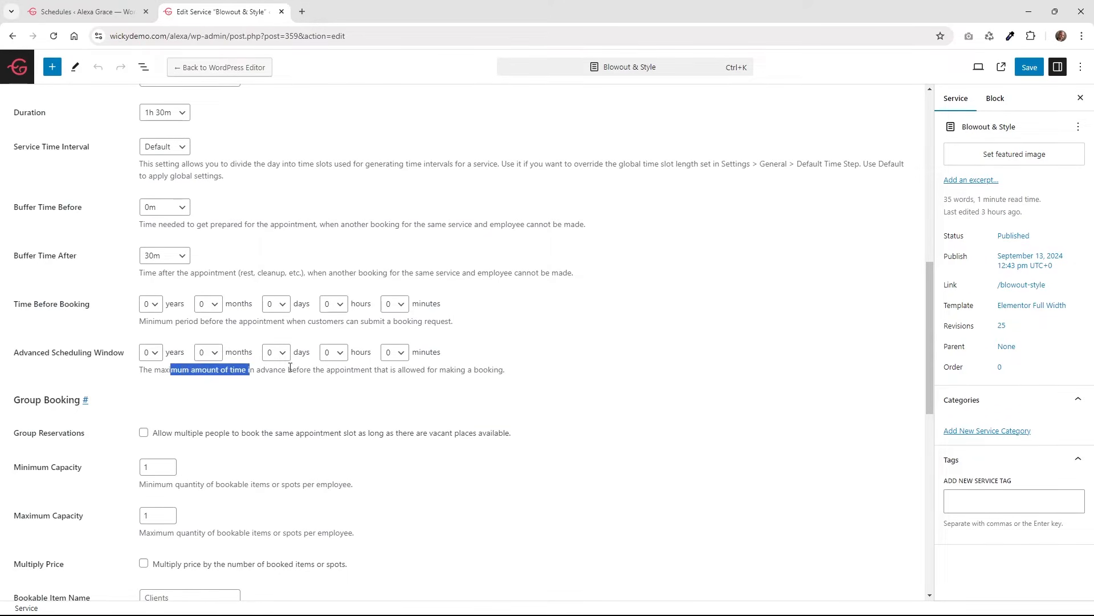
click(181, 321)
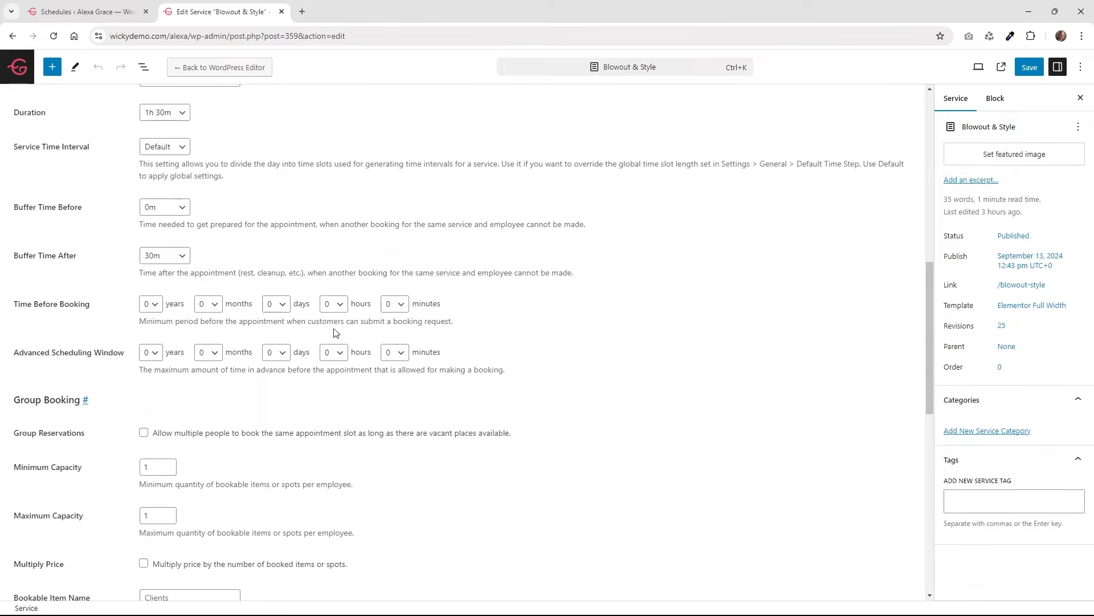
click(154, 304)
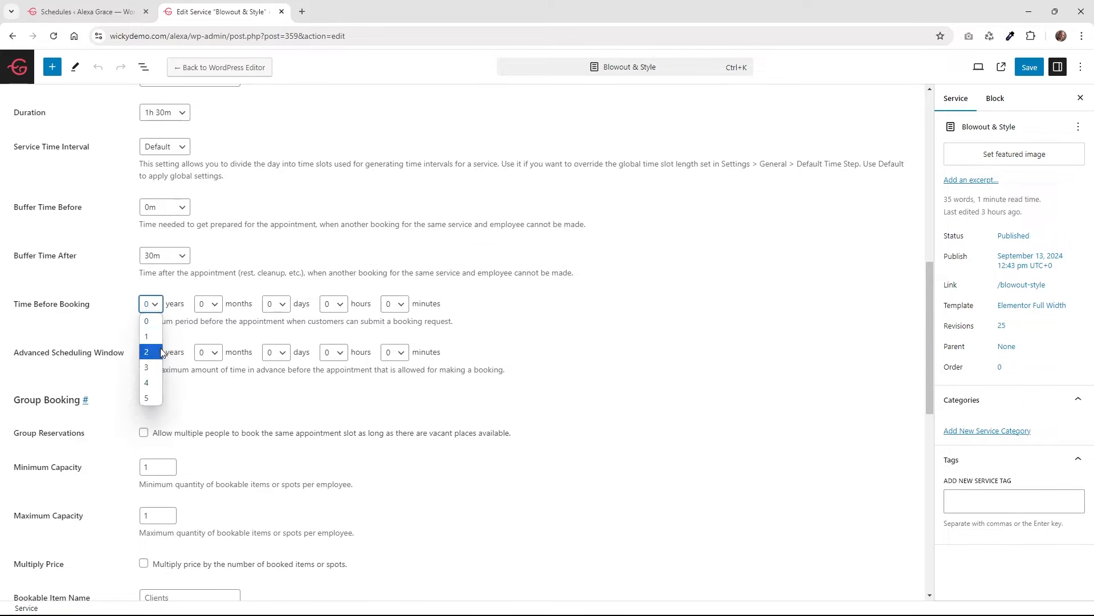
click(202, 320)
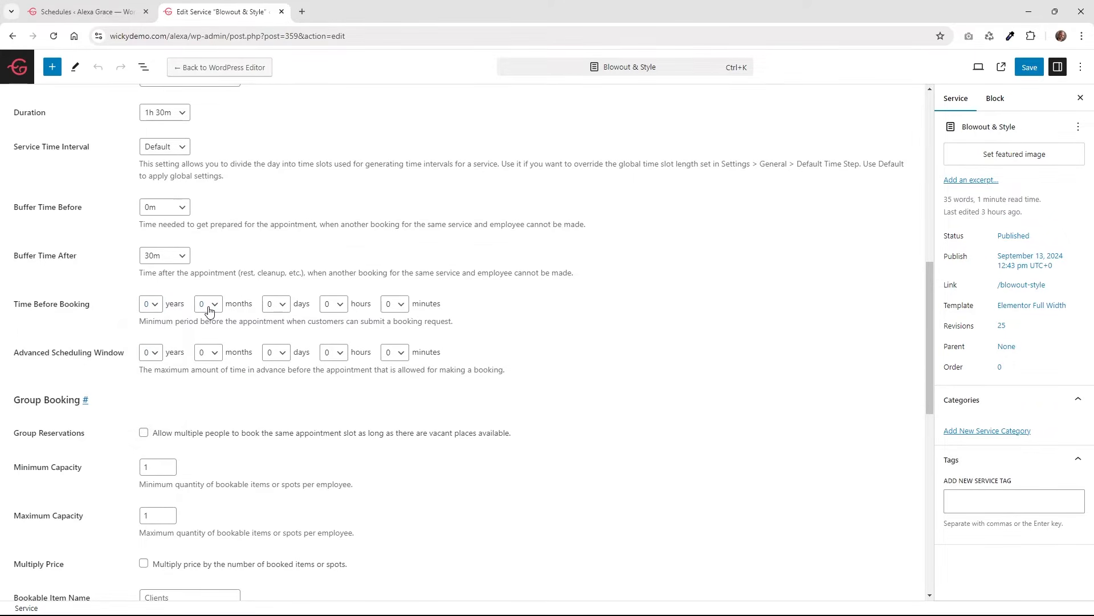
click(209, 305)
click(276, 304)
click(334, 304)
click(394, 304)
click(491, 336)
drag(179, 371, 311, 375)
click(352, 371)
click(154, 354)
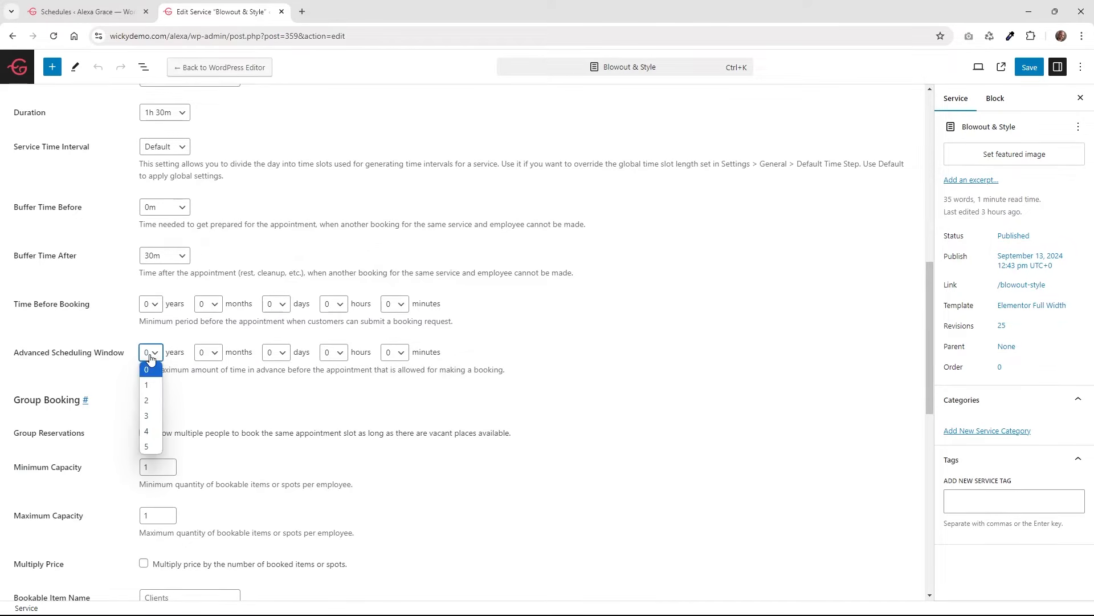
click(192, 383)
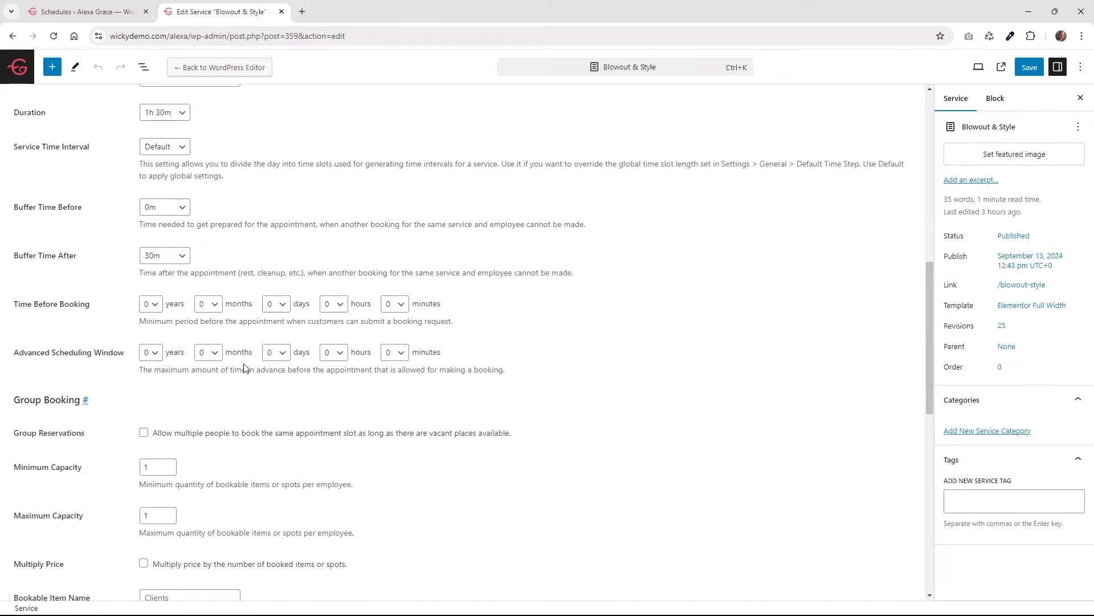
scroll(406, 428, down, 4)
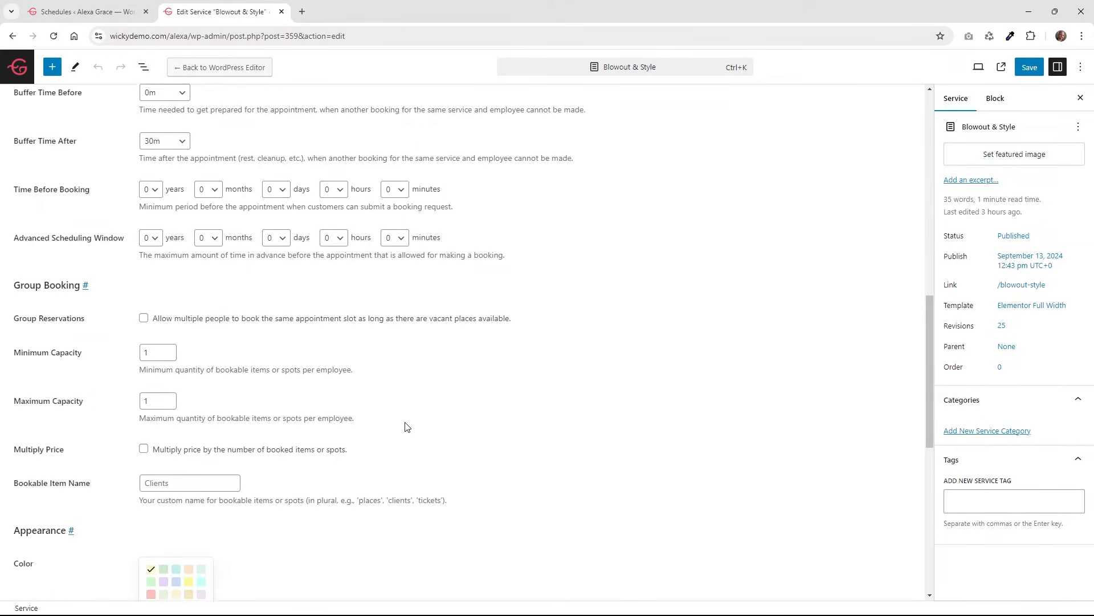
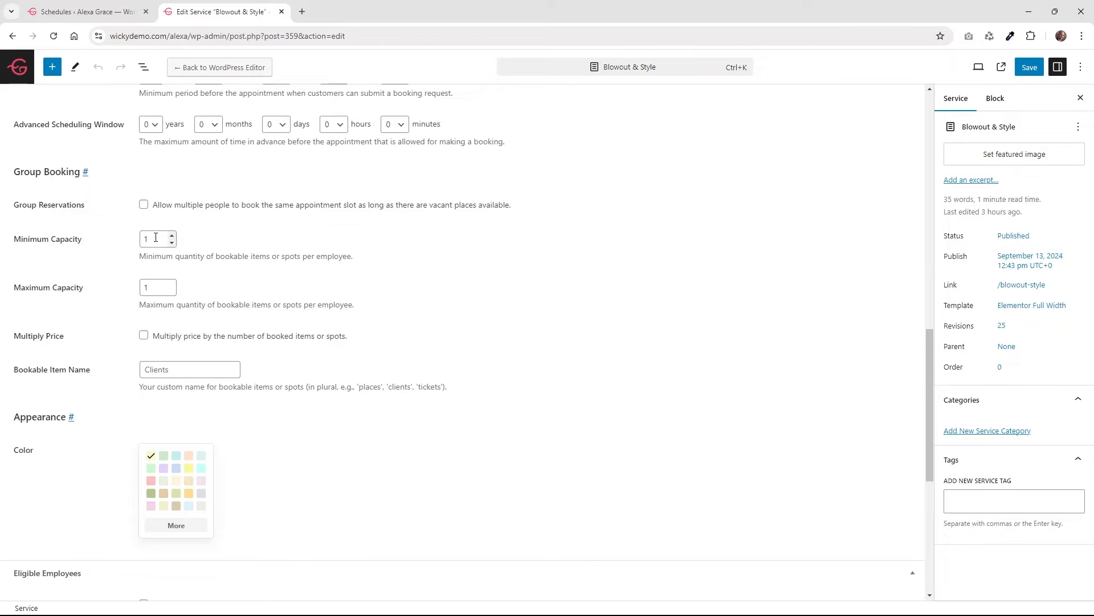
Check the Minimum Capacity value and look over the rest of the service settings.
click(155, 238)
scroll(234, 273, down, 2)
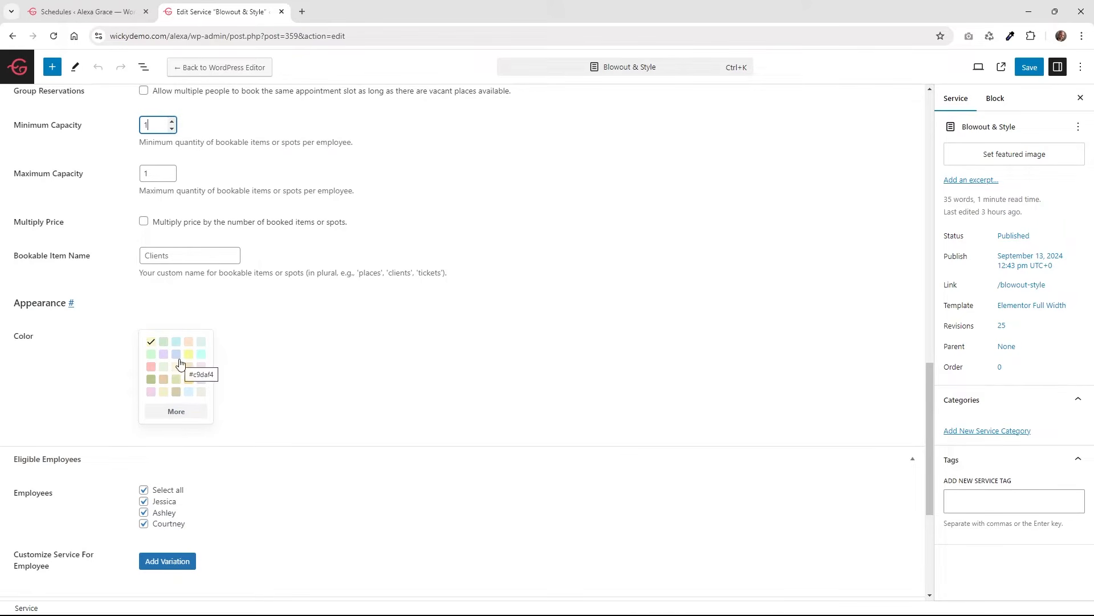
scroll(179, 363, down, 5)
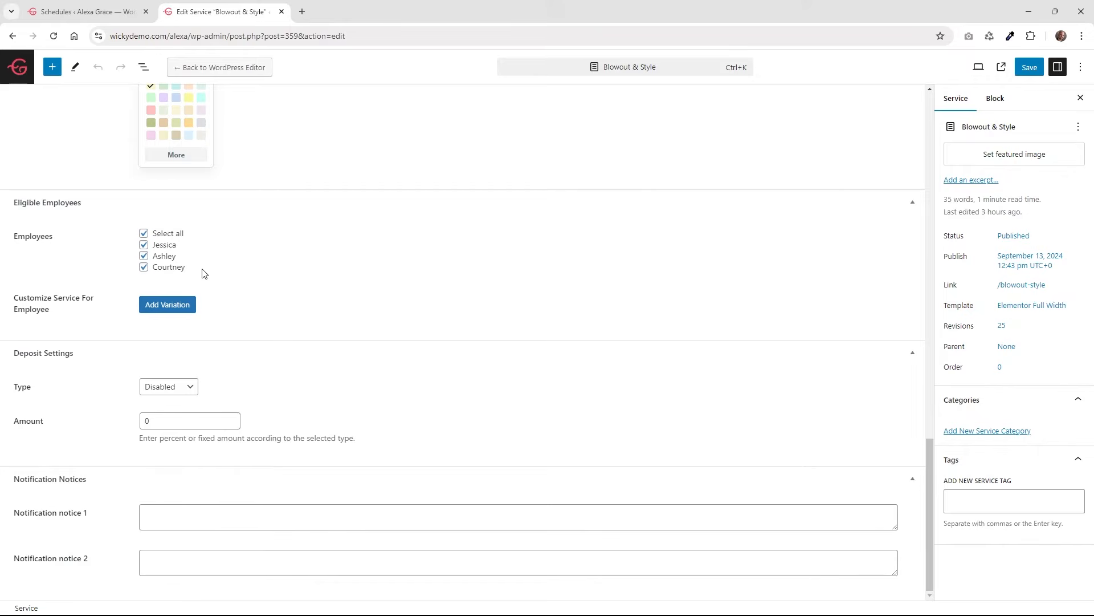
scroll(205, 276, up, 2)
scroll(208, 285, up, 15)
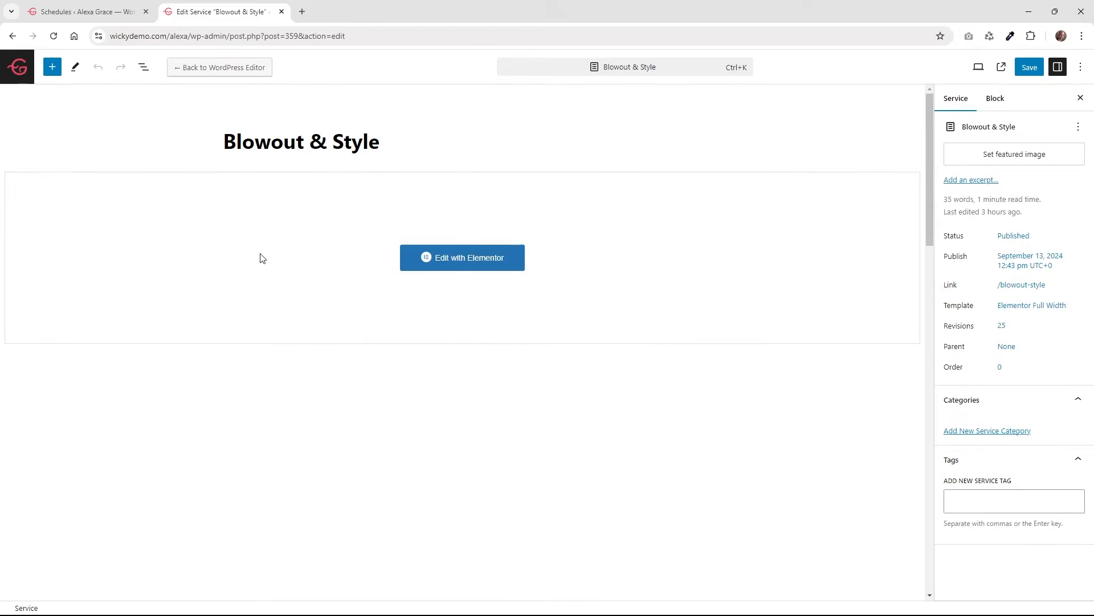
scroll(259, 154, down, 15)
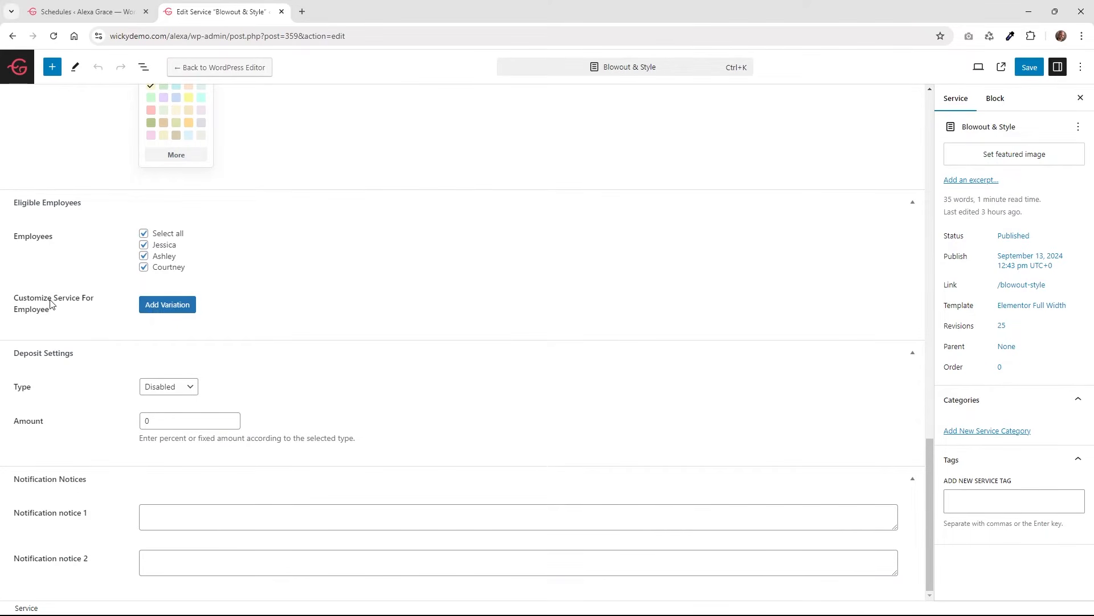
Try a per-employee variation row with a 30m duration, then remove the Jessica row.
click(163, 316)
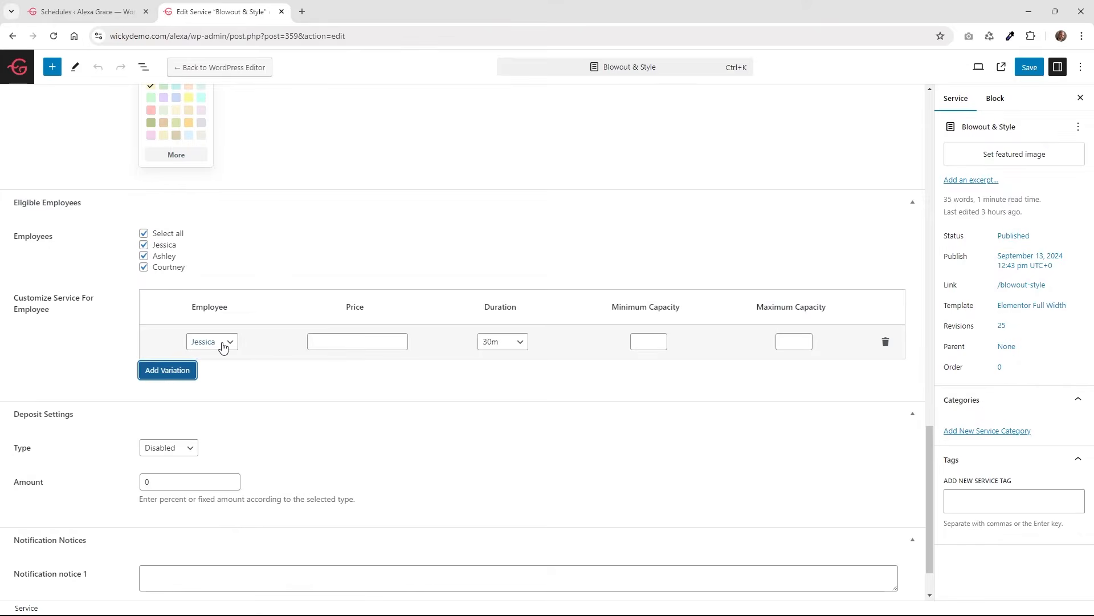
click(222, 342)
click(336, 346)
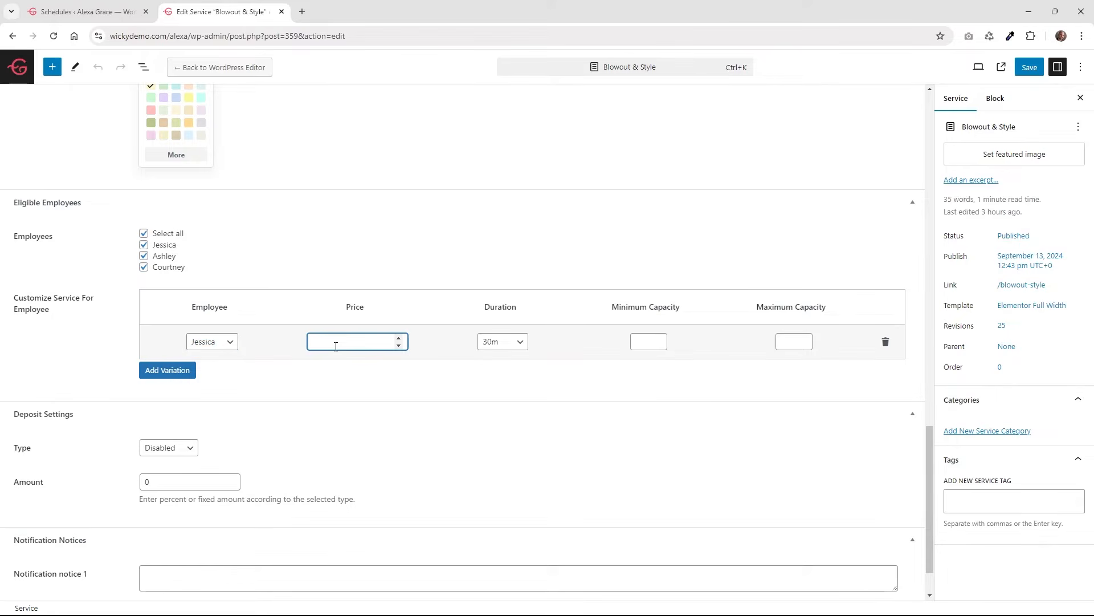
click(488, 342)
click(570, 364)
click(656, 338)
click(794, 312)
click(885, 342)
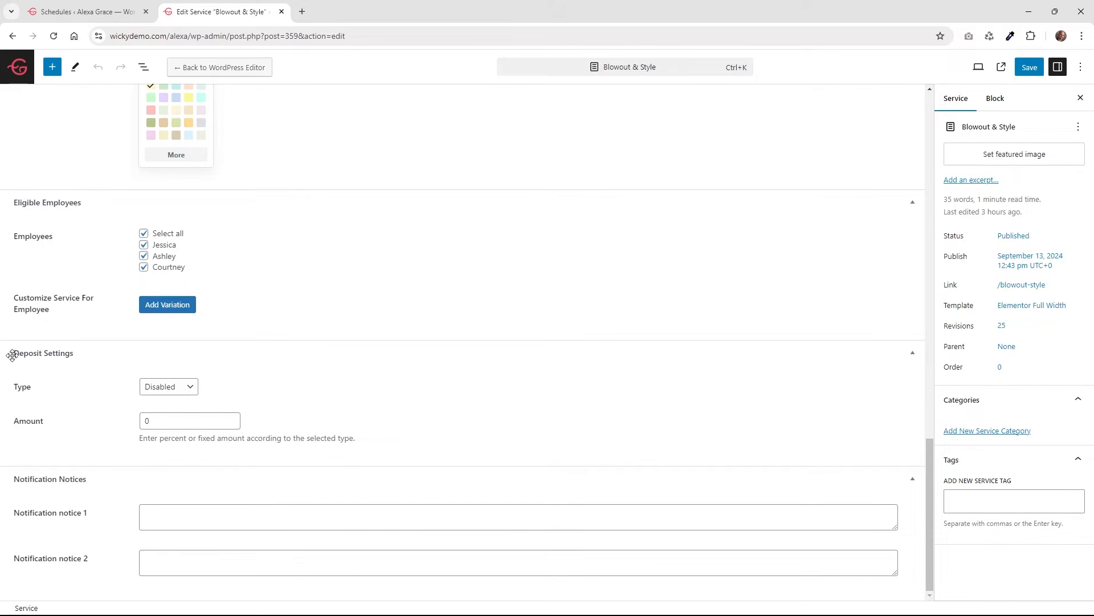
Switch Deposit Type to Percentage and then back to Disabled.
click(159, 388)
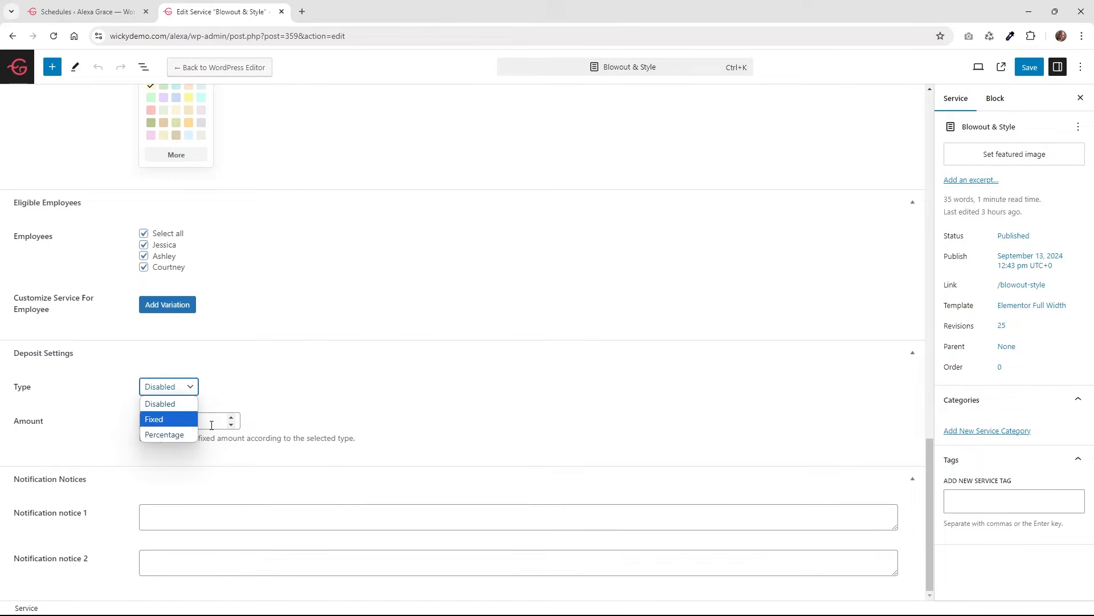
click(177, 434)
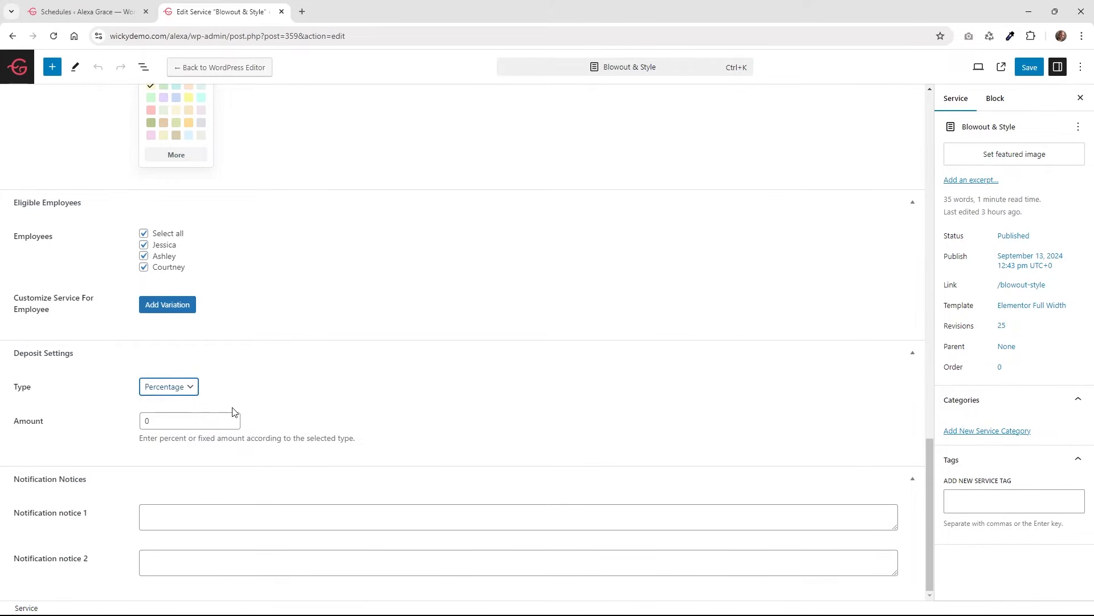
click(185, 391)
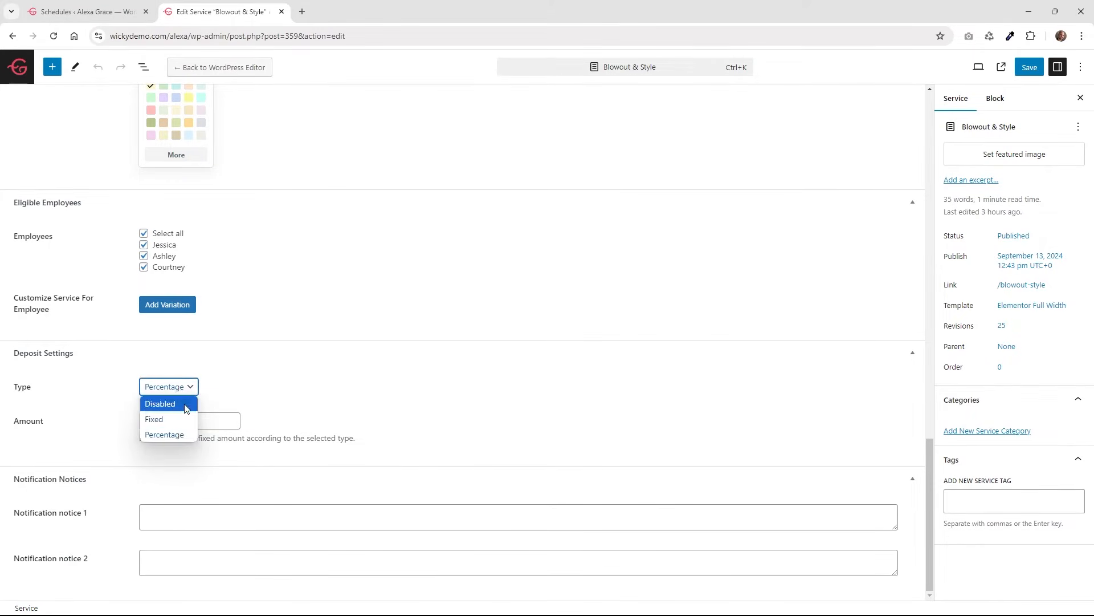
click(186, 408)
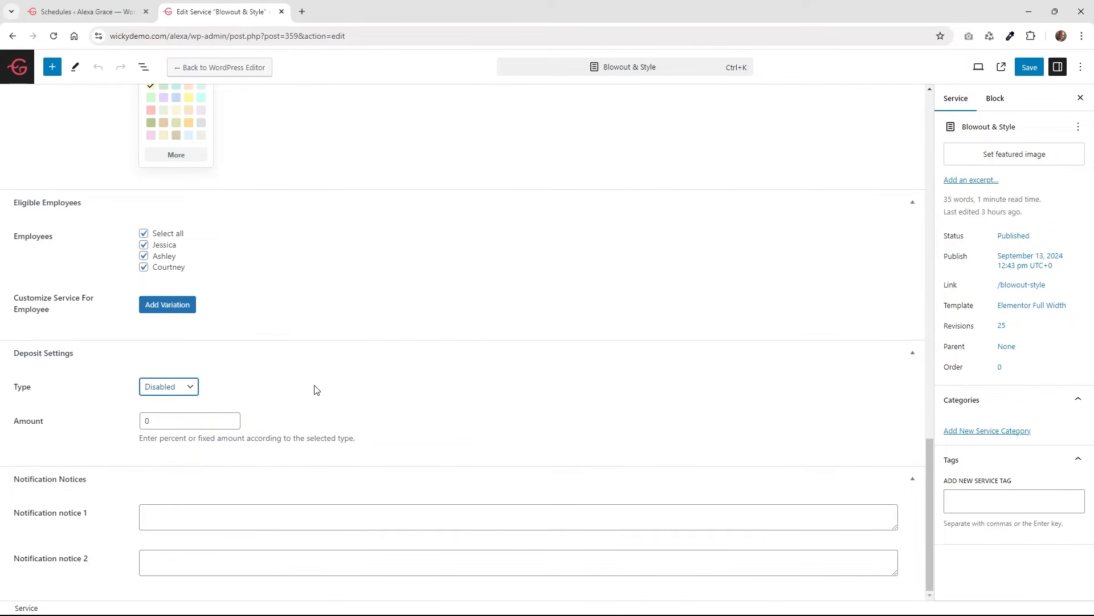
Check both Notification notice boxes, then go back to the Services list.
click(176, 515)
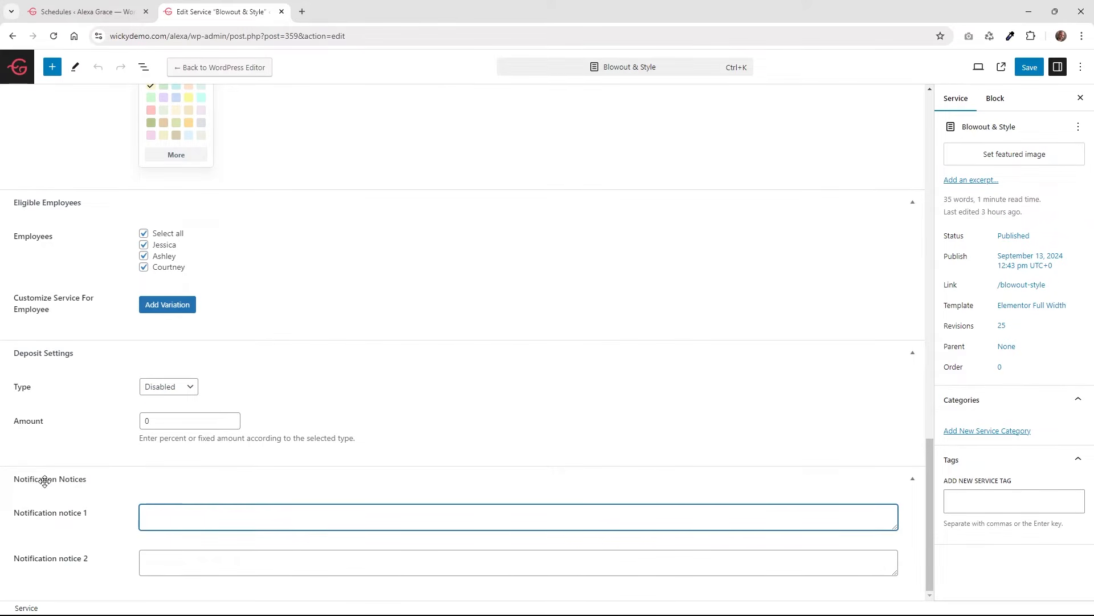
click(171, 554)
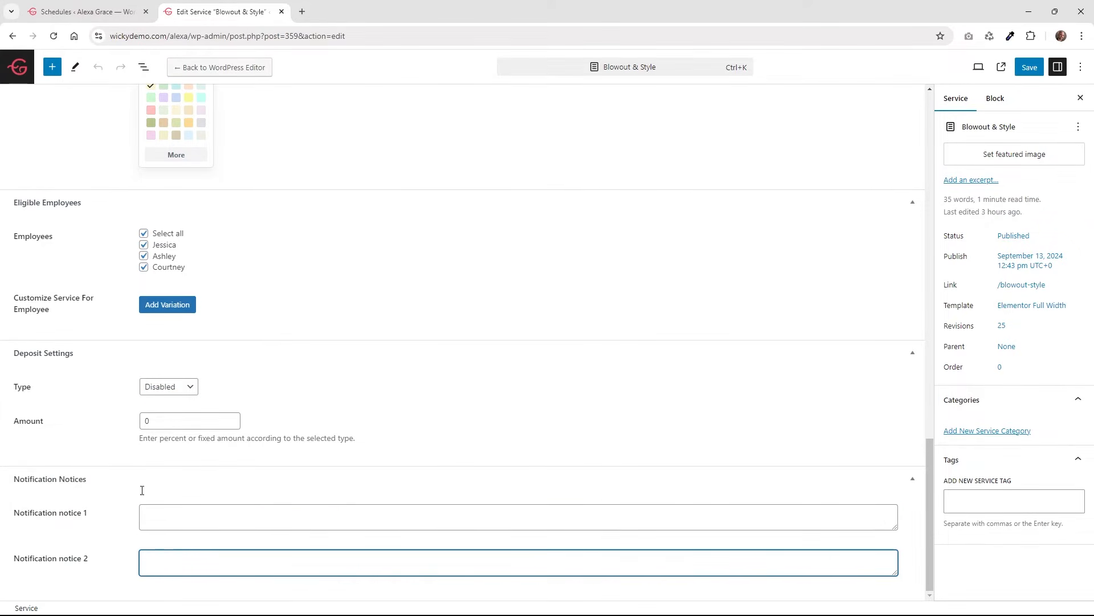
scroll(165, 540, up, 2)
click(17, 66)
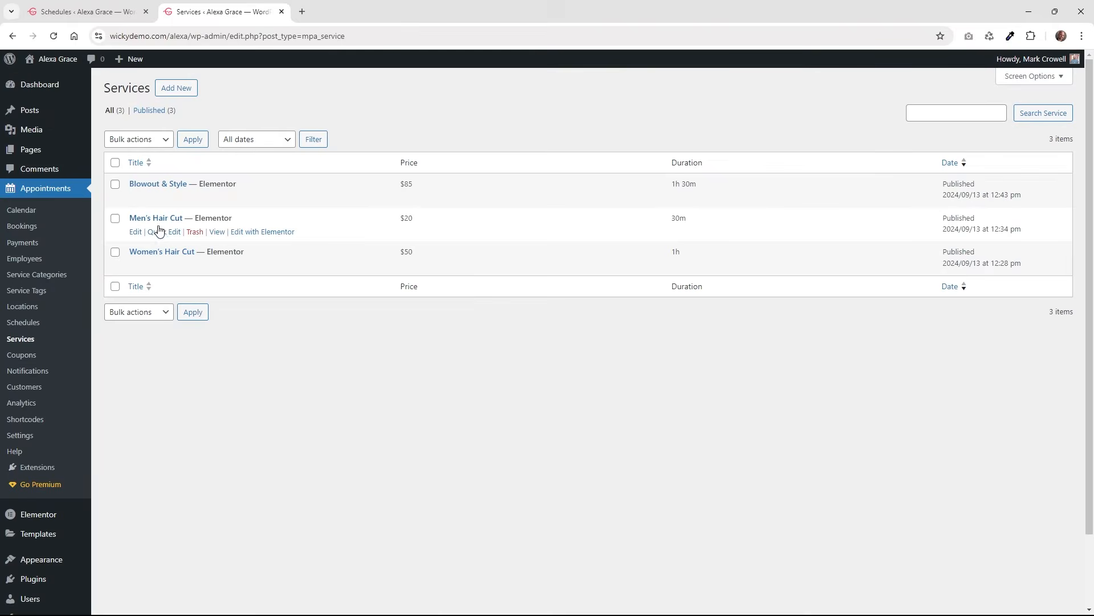
click(162, 221)
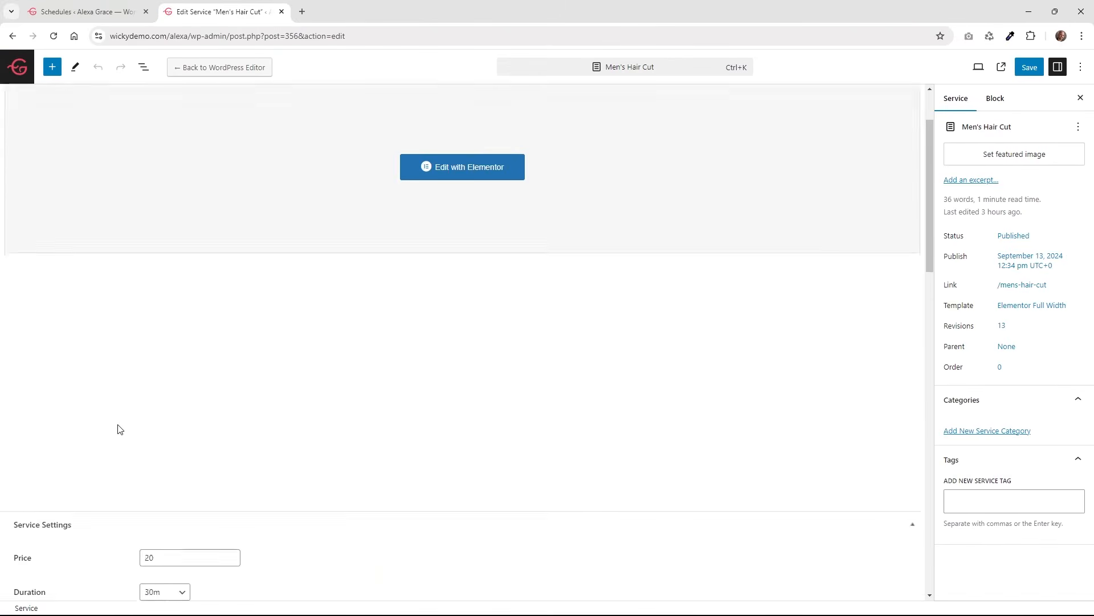
scroll(120, 429, down, 5)
click(159, 191)
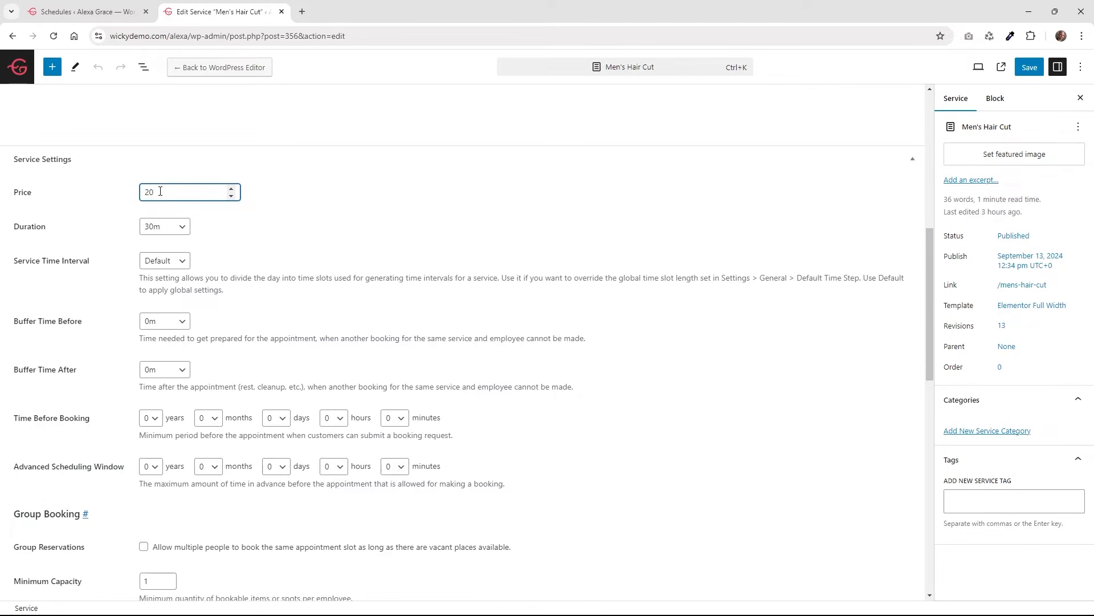
click(171, 230)
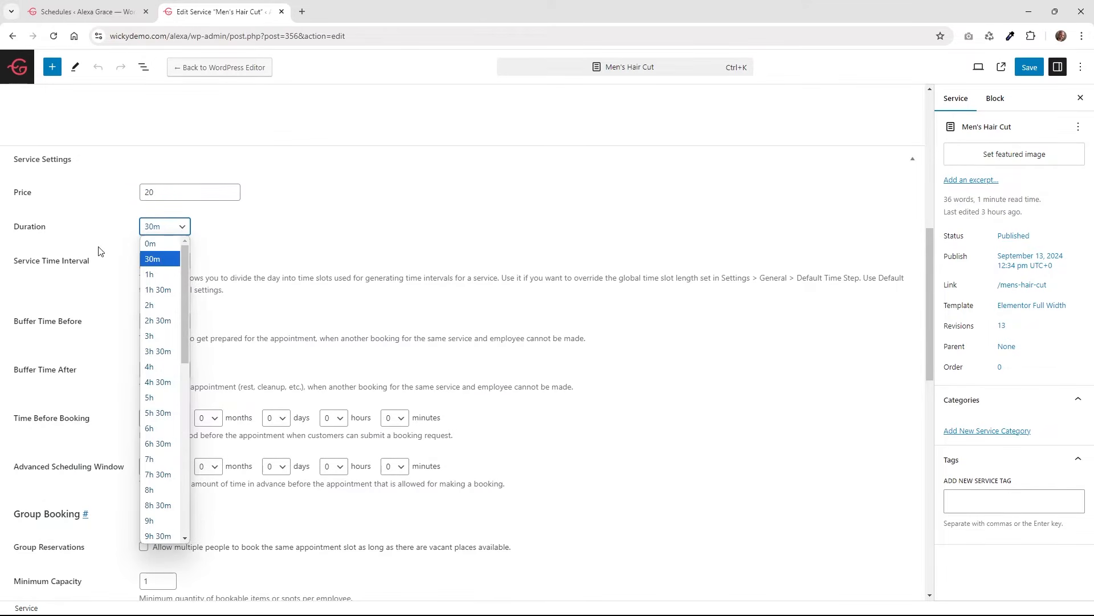
click(281, 254)
scroll(281, 252, down, 2)
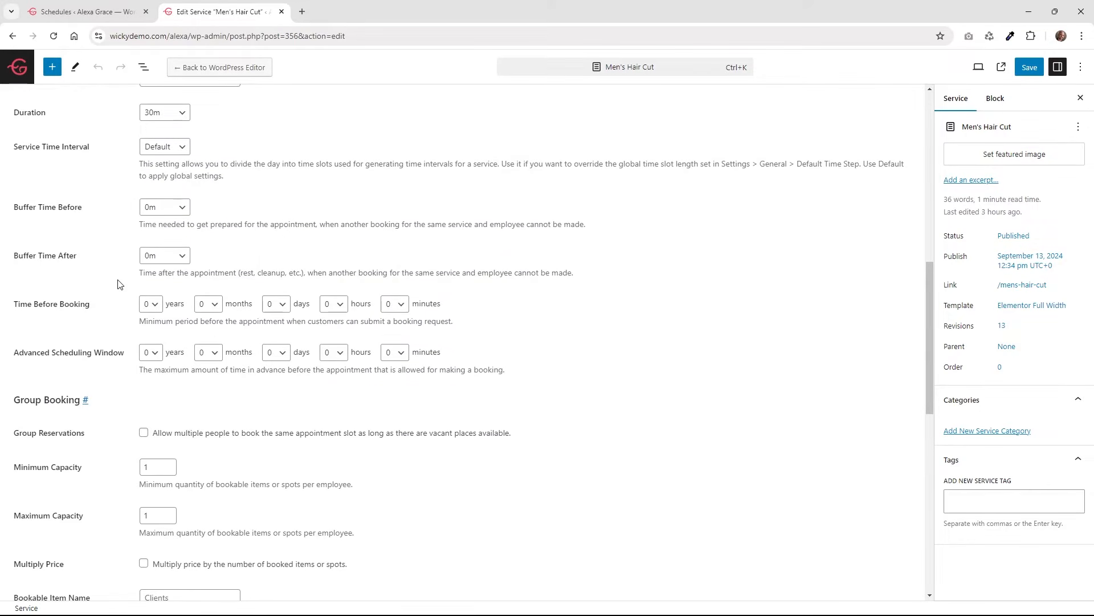
scroll(120, 285, down, 2)
scroll(168, 308, down, 4)
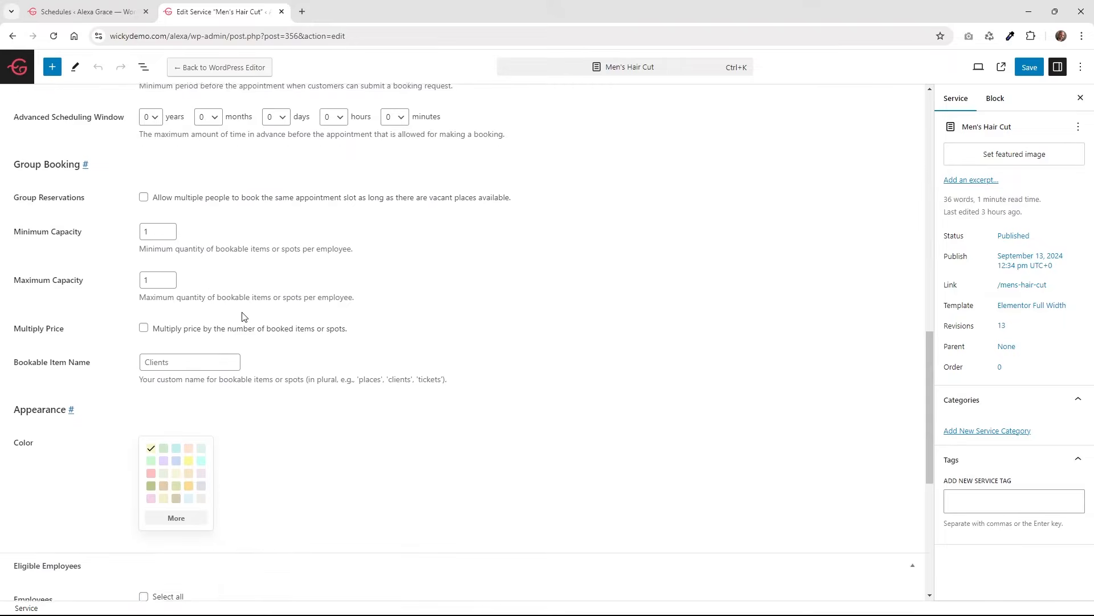
scroll(279, 441, down, 2)
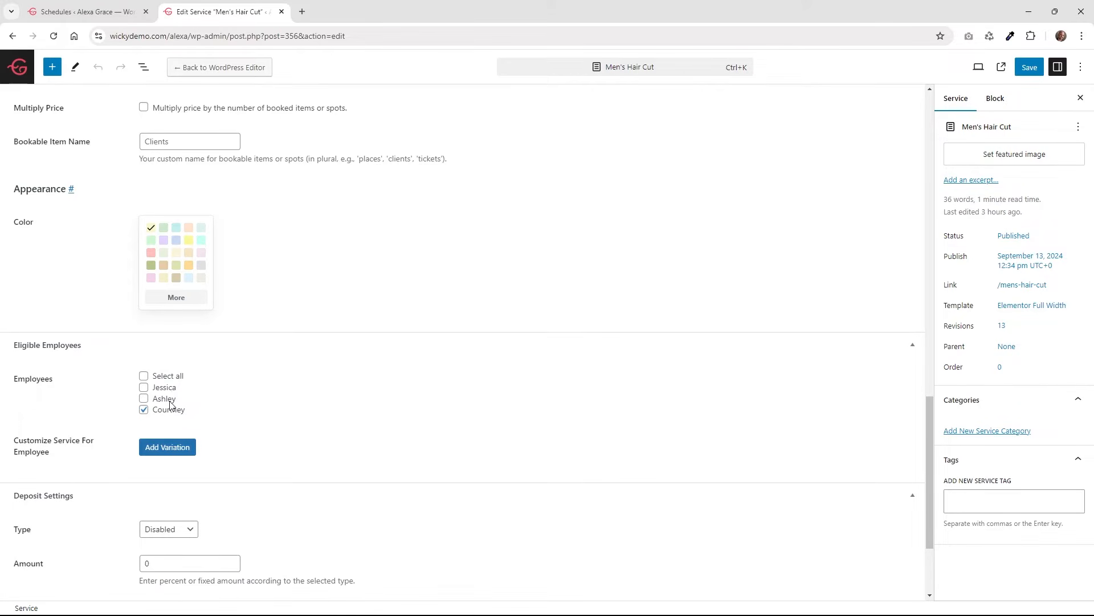
scroll(320, 427, down, 1)
scroll(319, 427, down, 3)
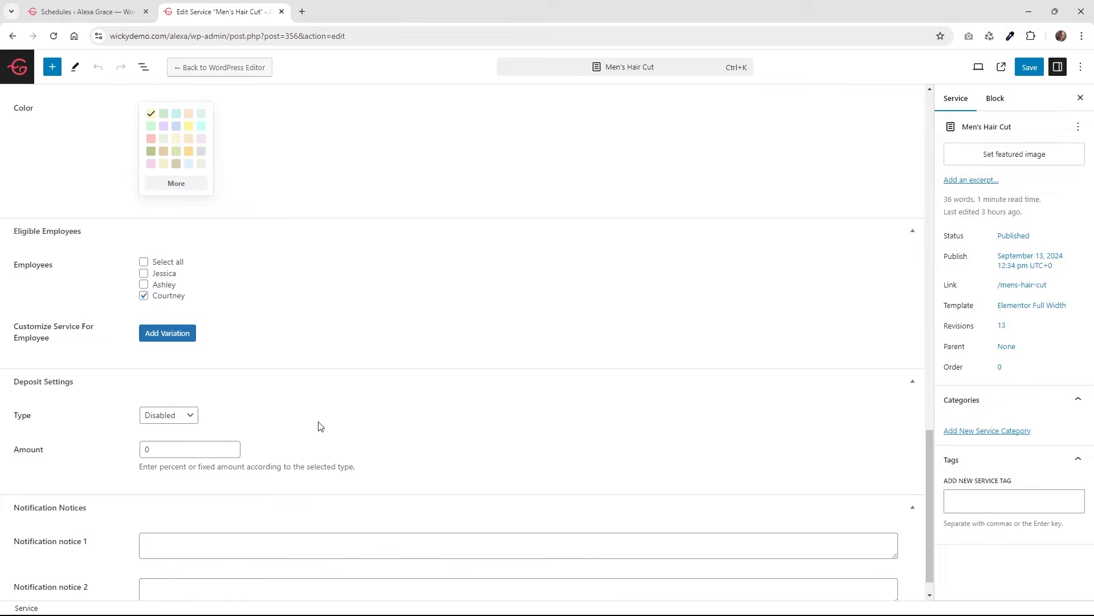
scroll(281, 469, up, 15)
scroll(280, 469, up, 10)
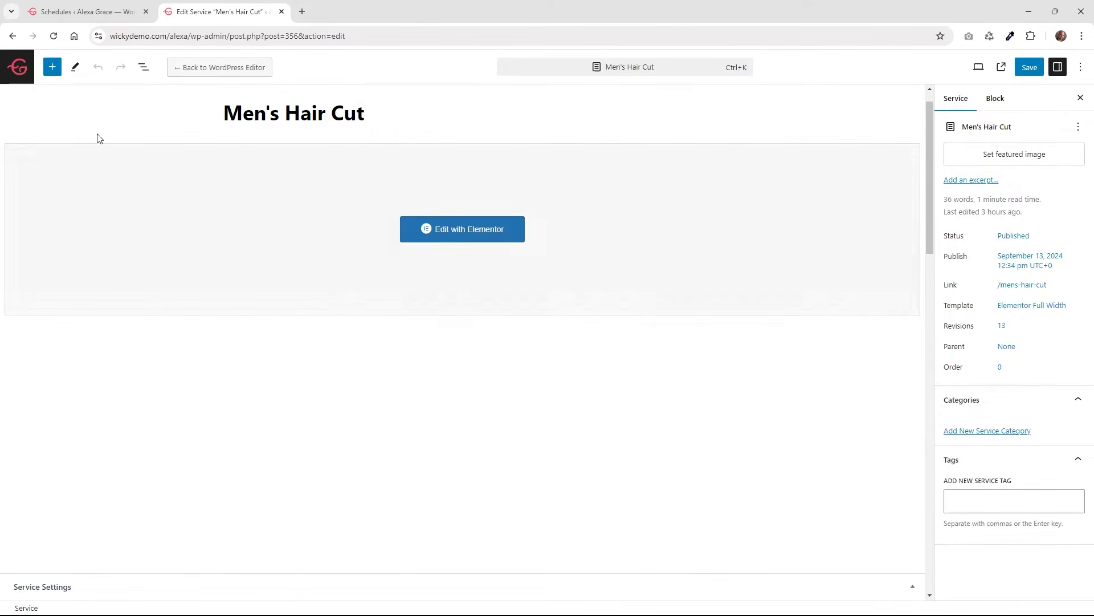
click(17, 66)
mouse_move(223, 240)
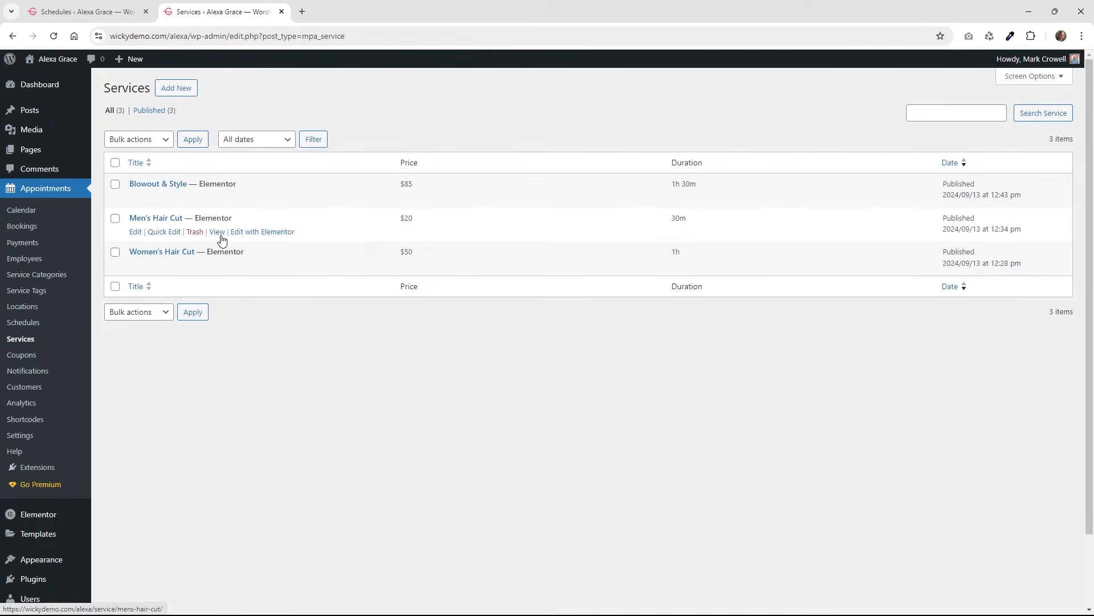
Go to Appointments > Shortcodes to list the nine appointment form shortcodes.
mouse_move(317, 260)
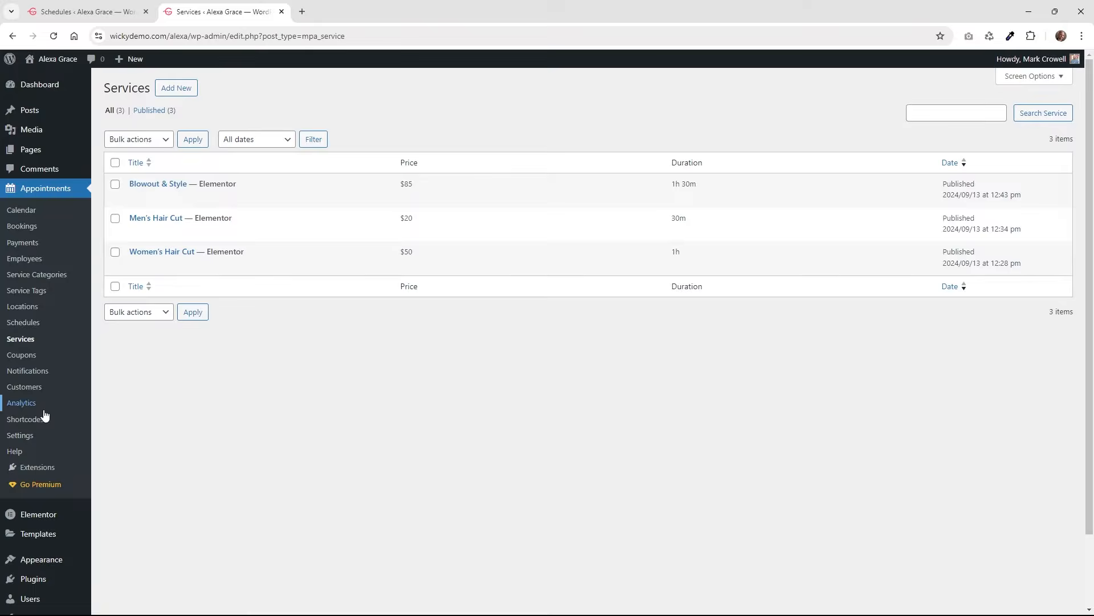
mouse_move(204, 211)
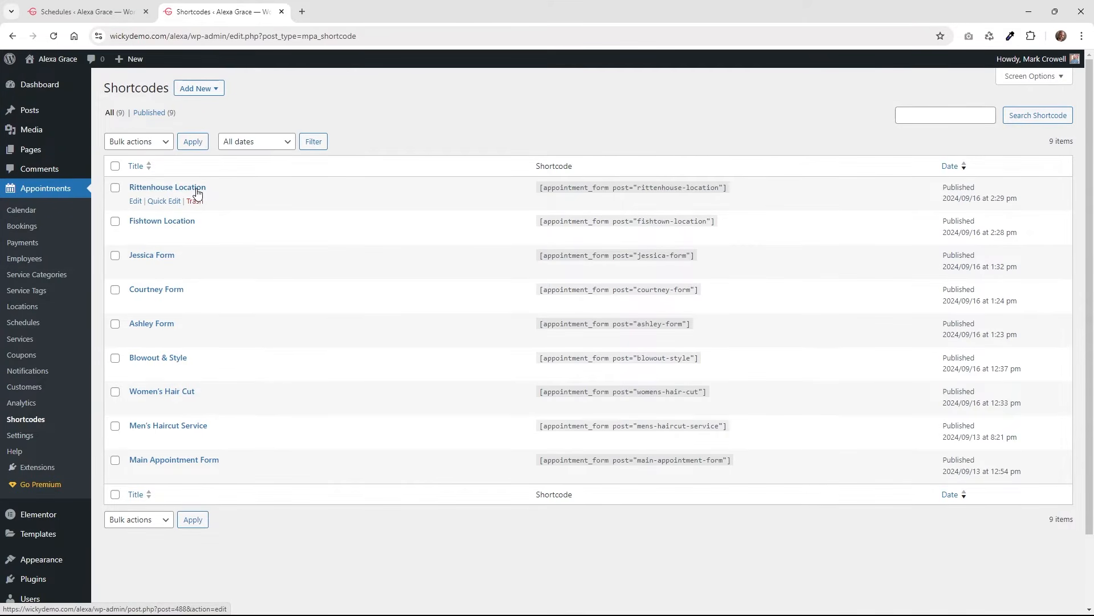
Select the Rittenhouse Location and Fishtown Location shortcode texts.
drag(720, 188, 557, 188)
click(558, 220)
drag(670, 221, 621, 220)
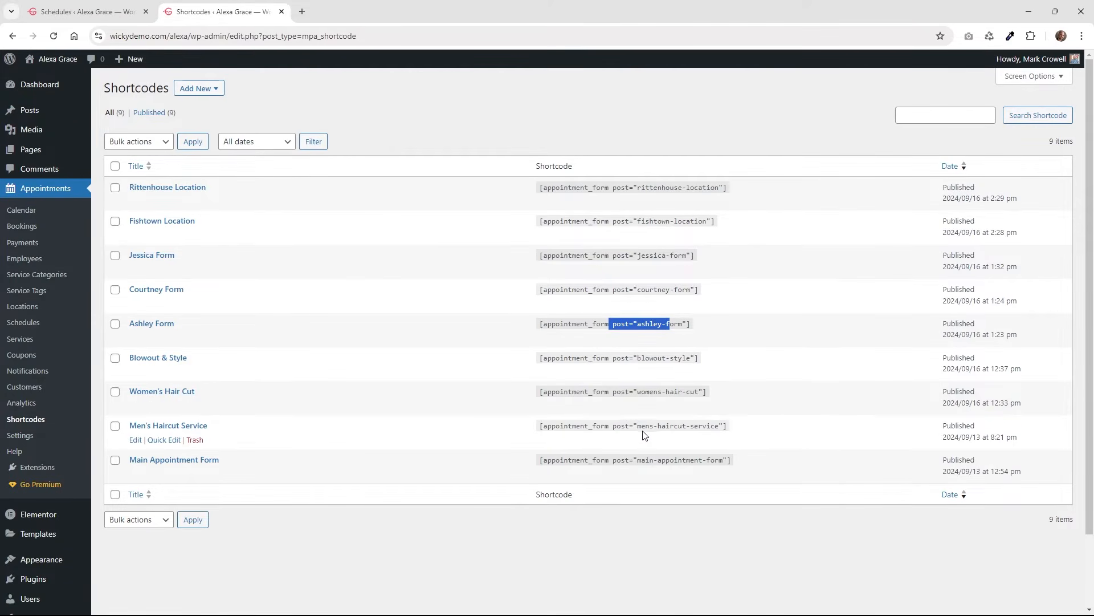
Review the available shortcode types, then open Main Appointment Form for editing.
drag(640, 426, 645, 426)
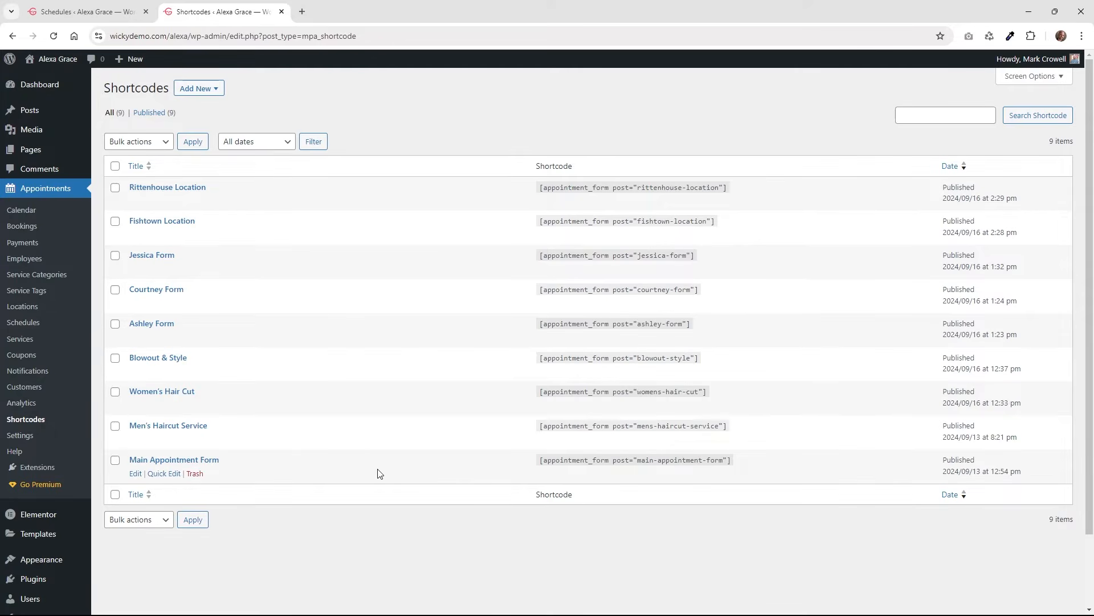
click(199, 90)
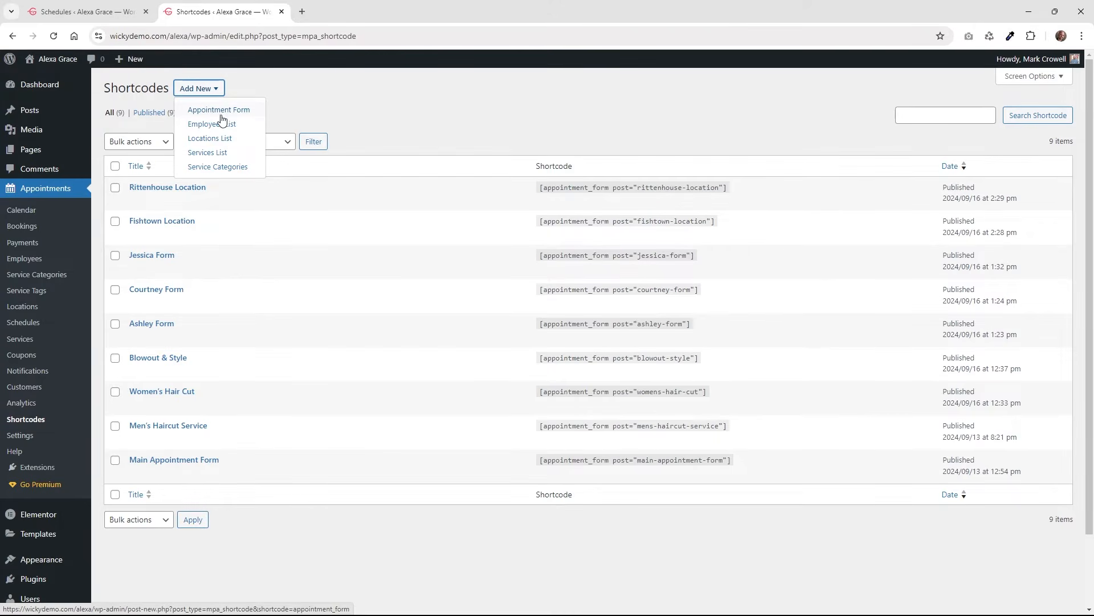
click(170, 459)
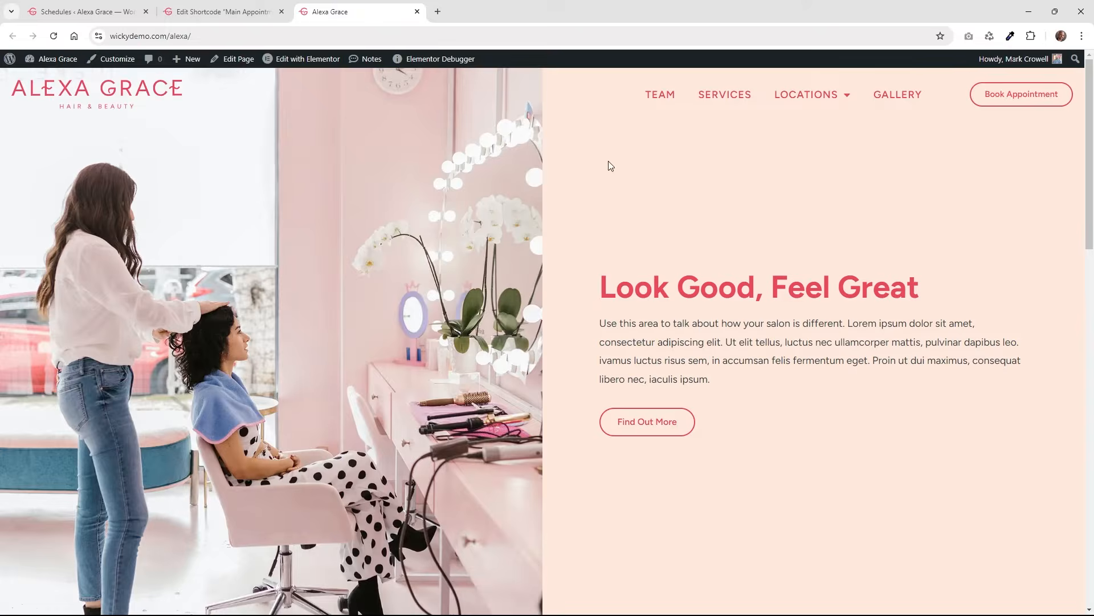
Check the Service, Location and Employee options on Book Appointment, then return to the shortcode editor.
click(1038, 99)
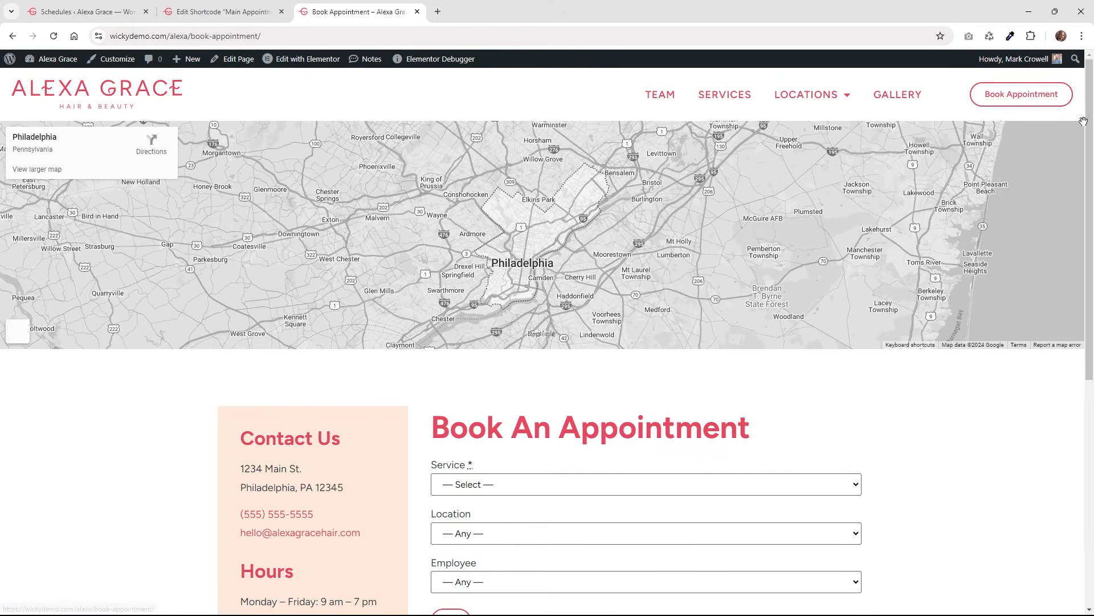
scroll(600, 251, down, 3)
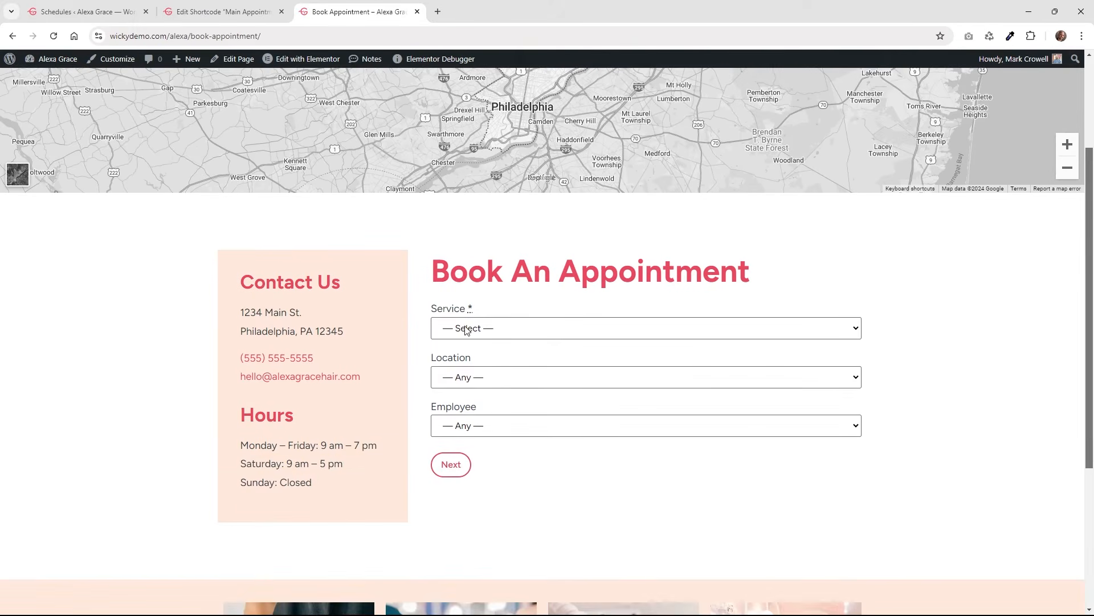
click(467, 331)
click(470, 336)
click(470, 376)
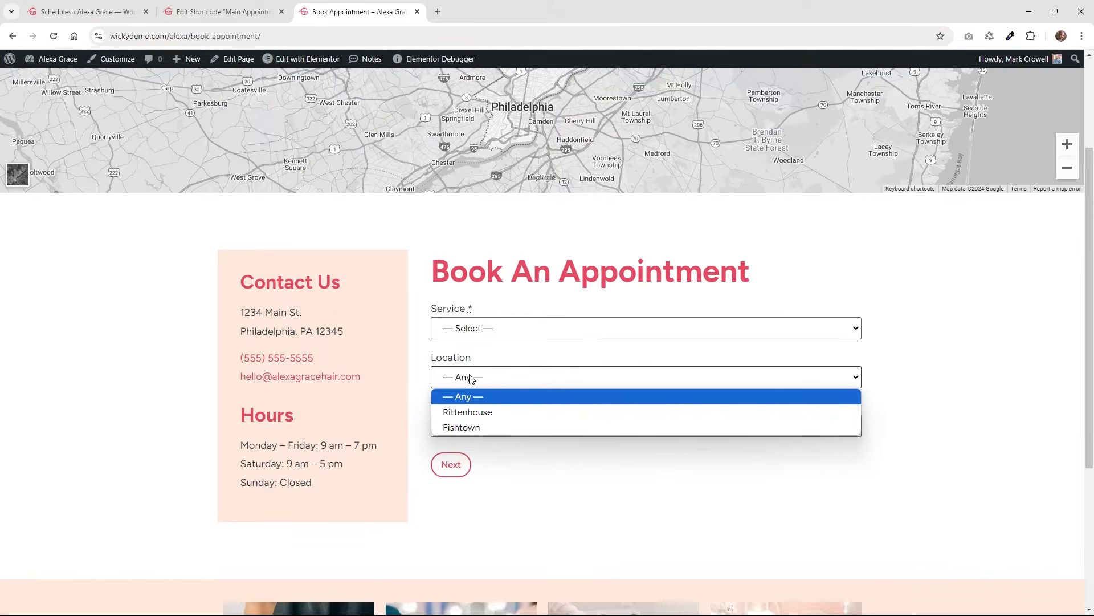
click(488, 435)
click(488, 436)
click(506, 552)
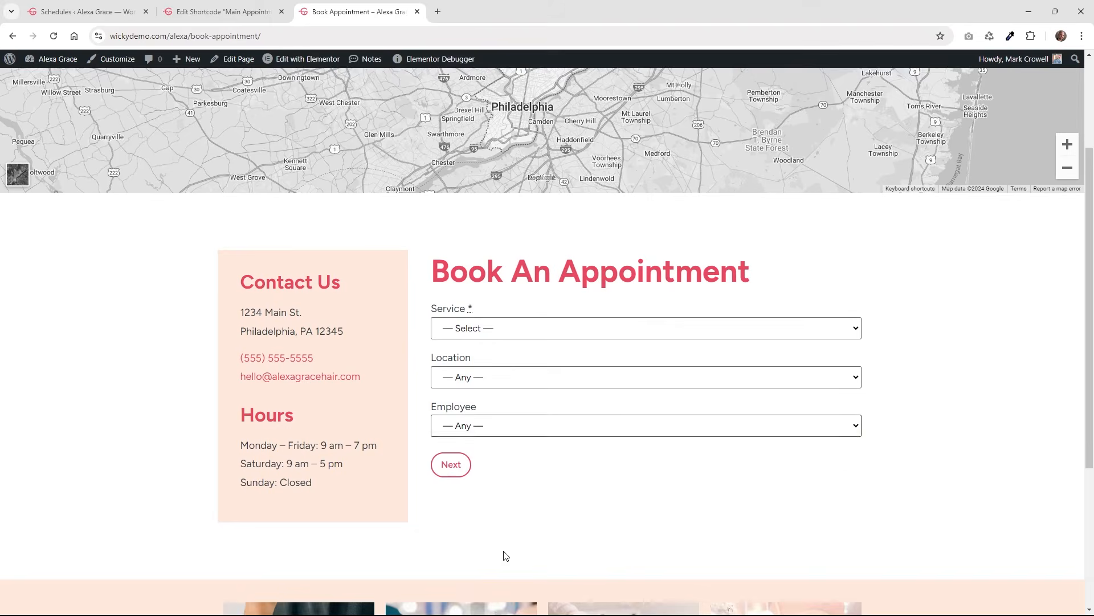
click(211, 7)
click(165, 118)
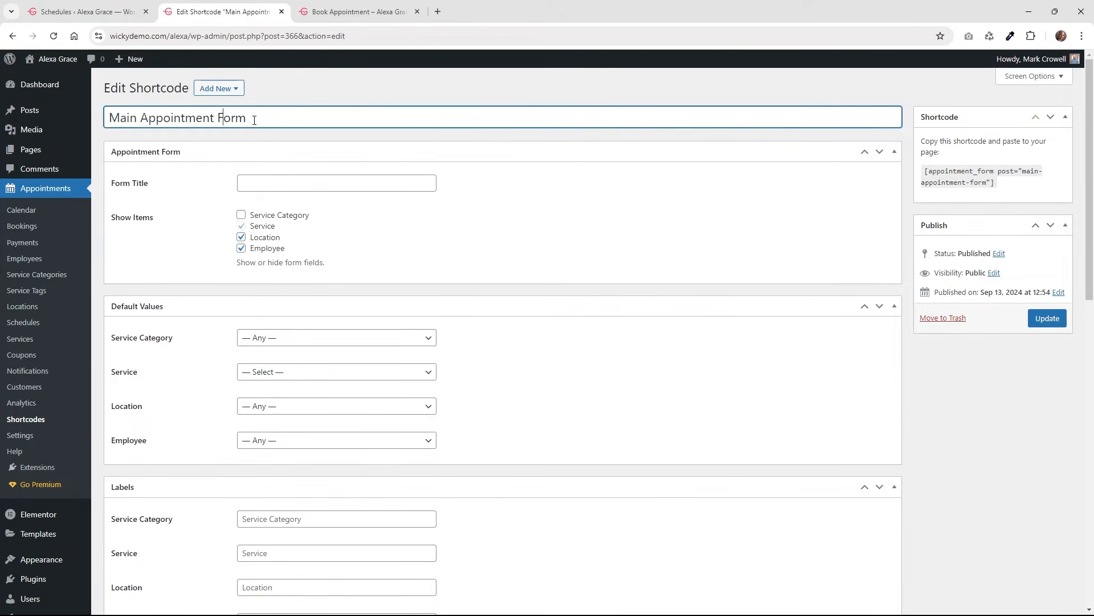
click(264, 181)
click(343, 16)
drag(480, 263, 416, 285)
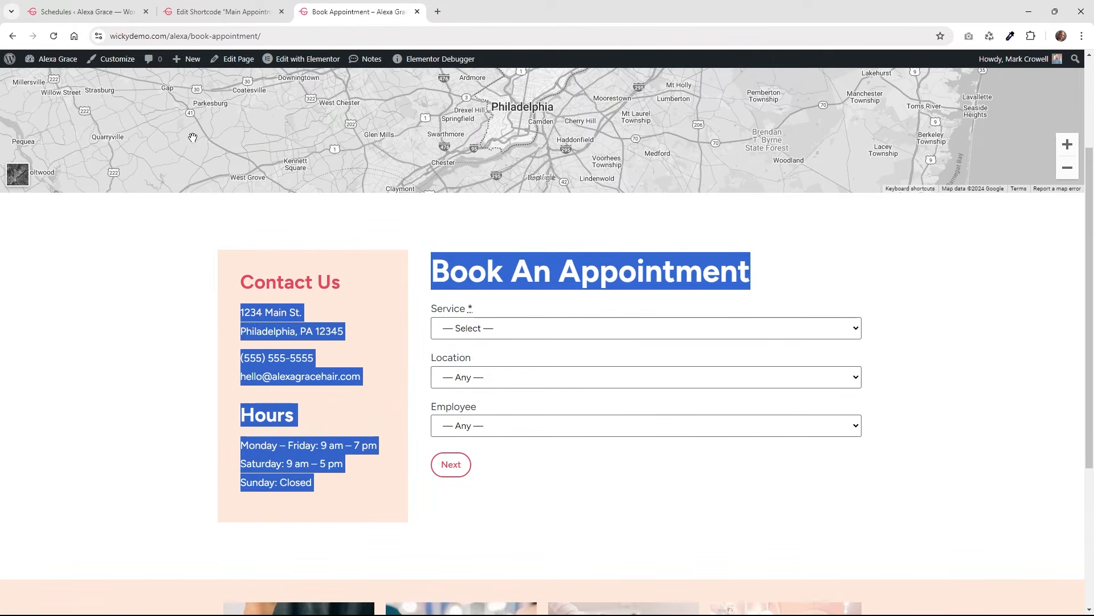
click(210, 8)
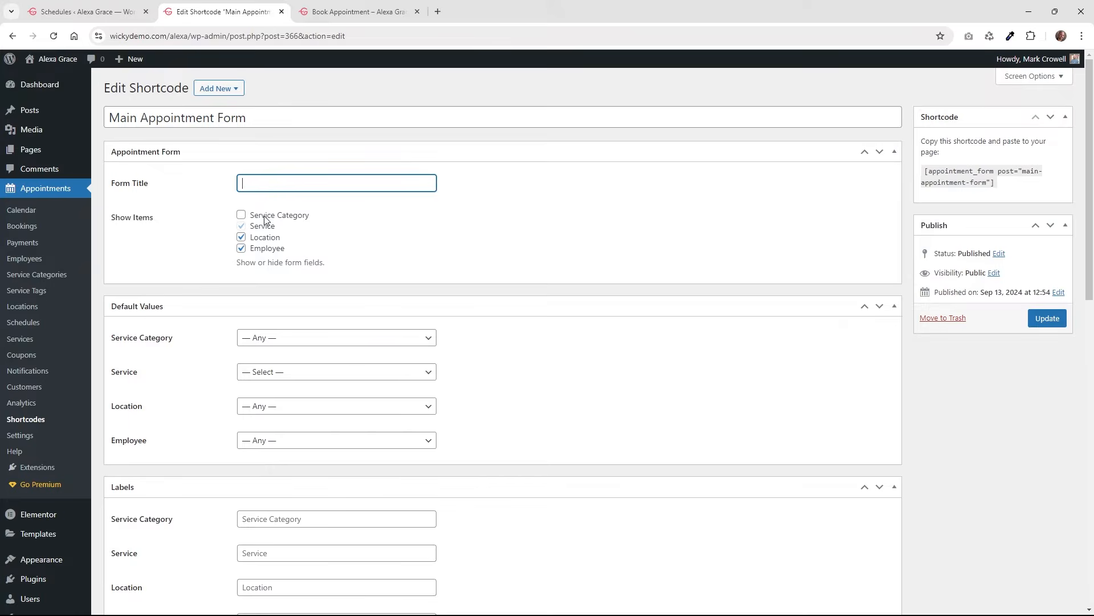
mouse_move(255, 227)
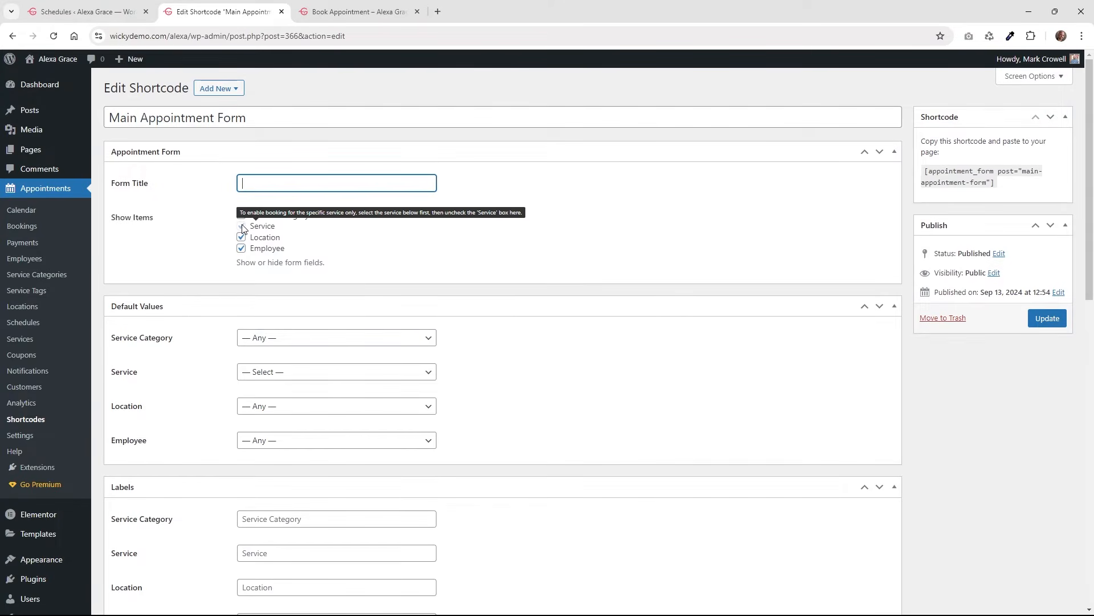
click(242, 226)
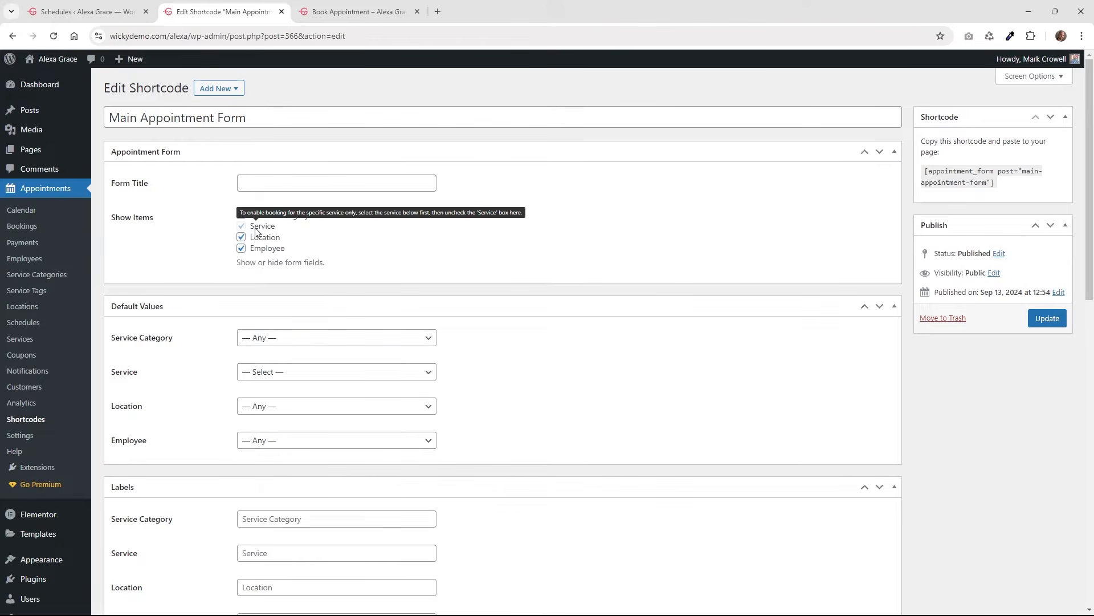
scroll(476, 332, down, 2)
click(318, 257)
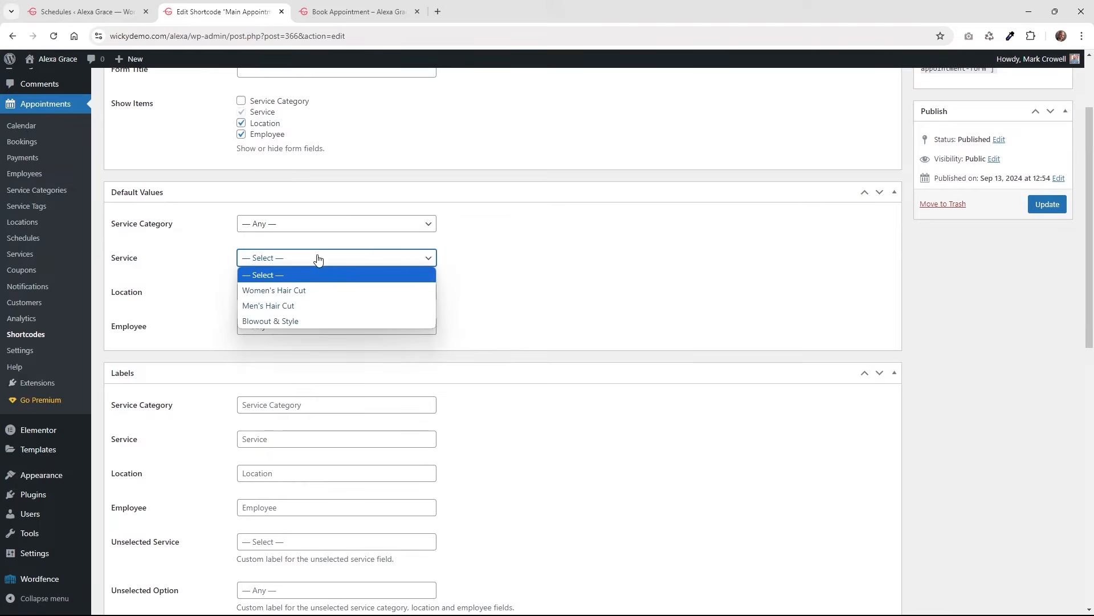
click(472, 279)
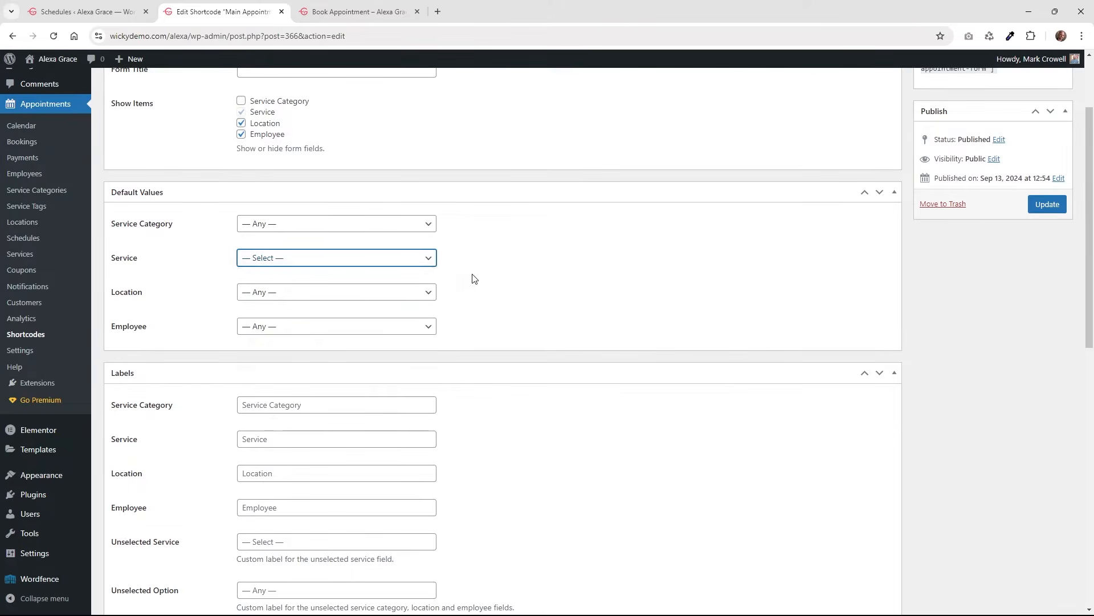
click(349, 292)
click(492, 274)
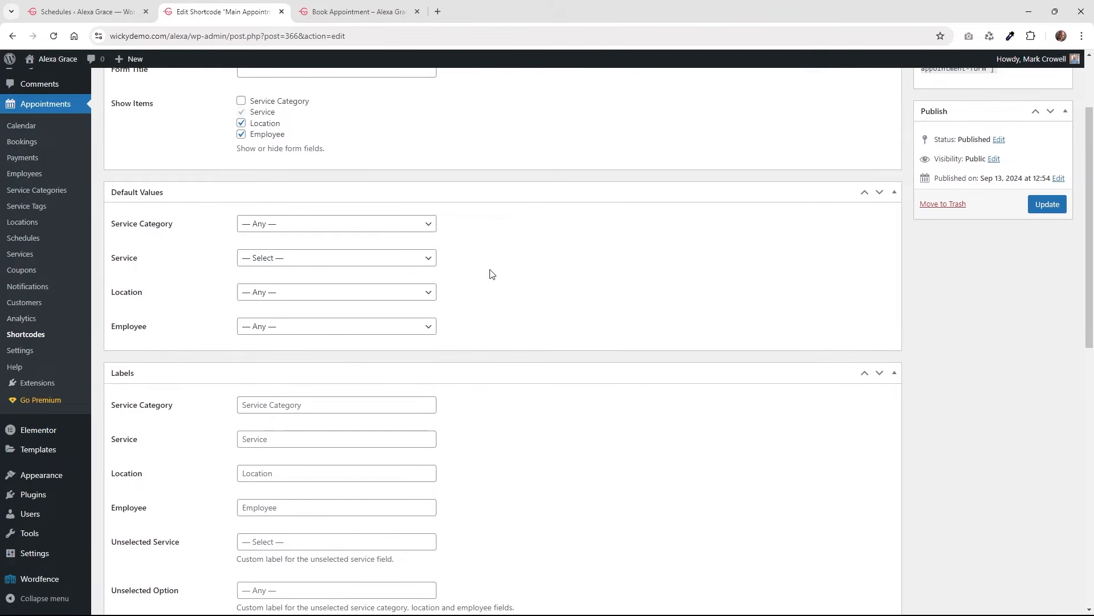
click(329, 327)
click(535, 276)
scroll(552, 294, down, 4)
click(276, 178)
click(277, 211)
click(281, 245)
click(283, 278)
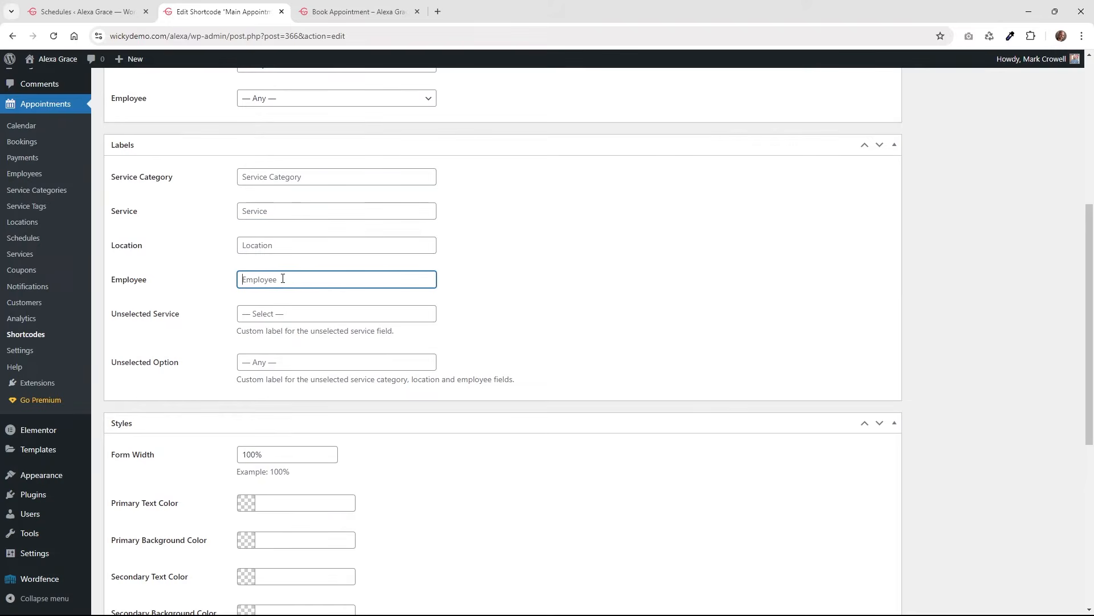
scroll(439, 382, down, 2)
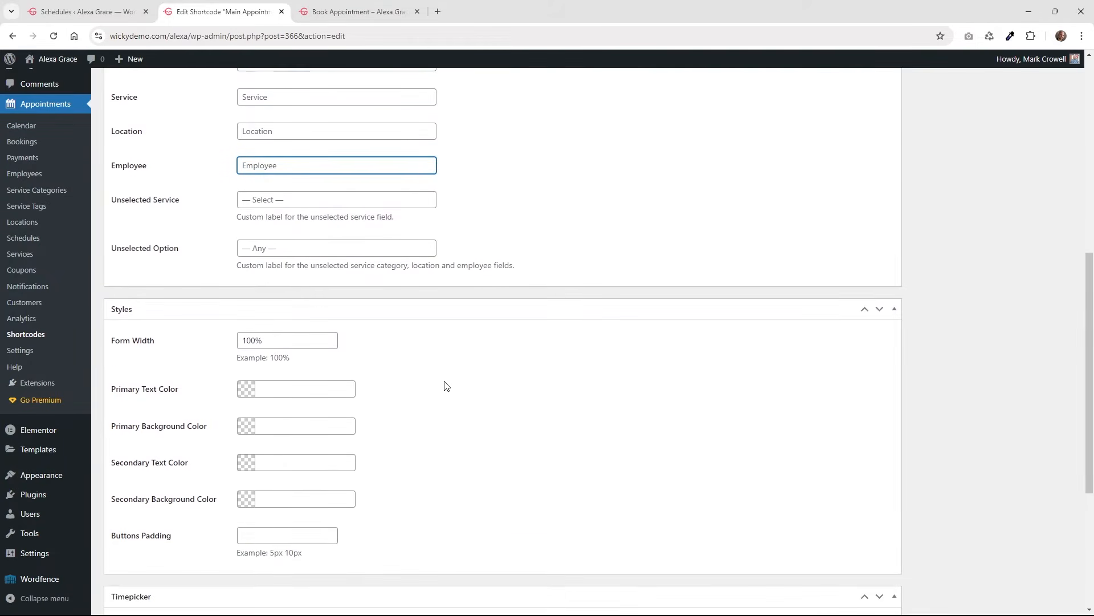
scroll(438, 371, down, 4)
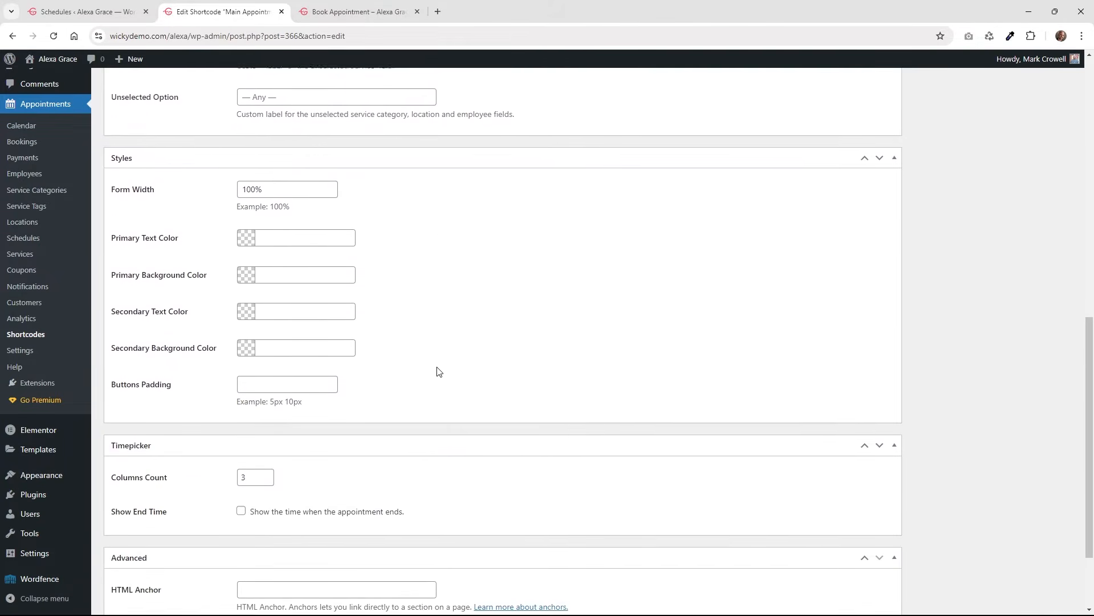
click(282, 116)
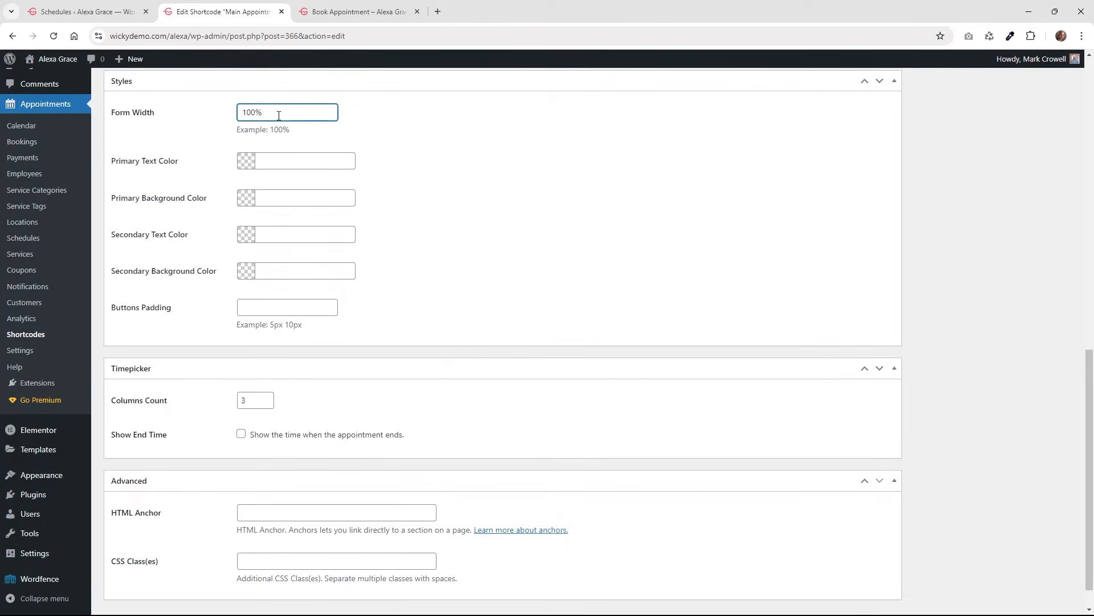
click(319, 13)
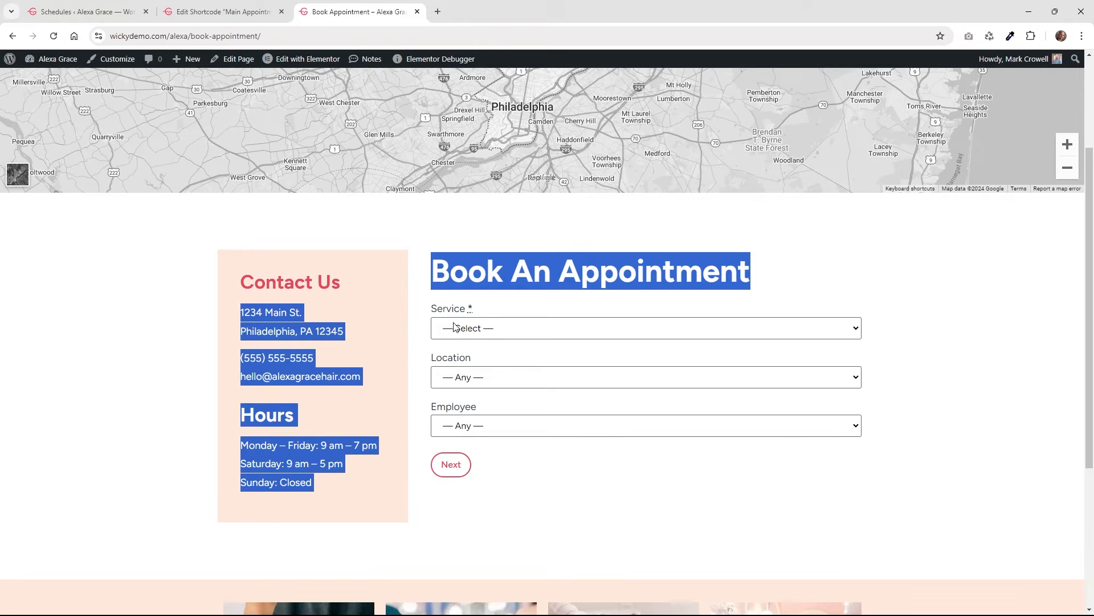
click(531, 308)
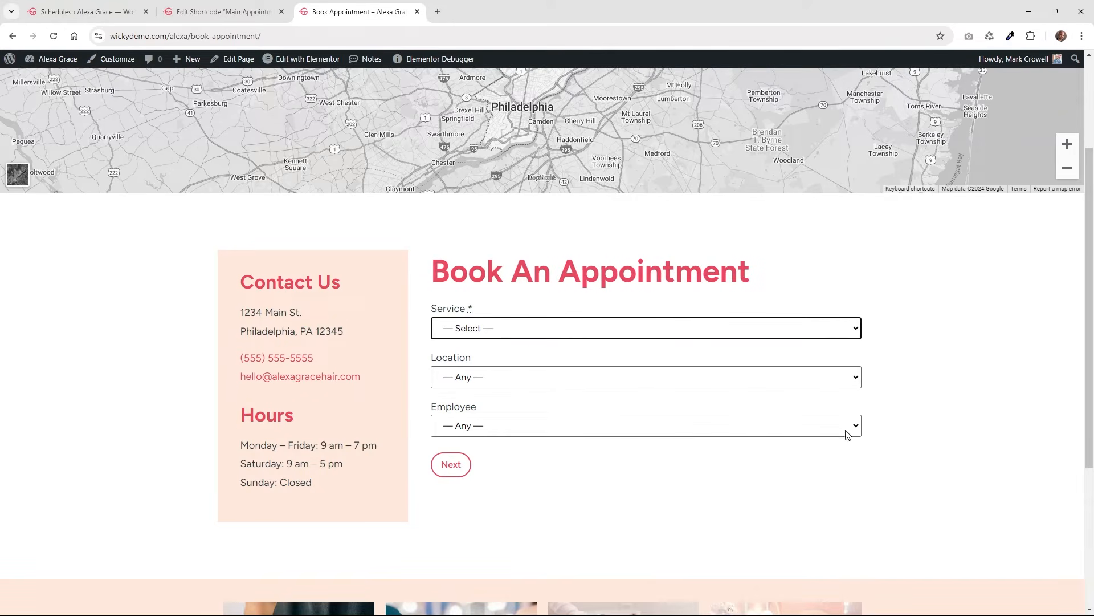
click(222, 4)
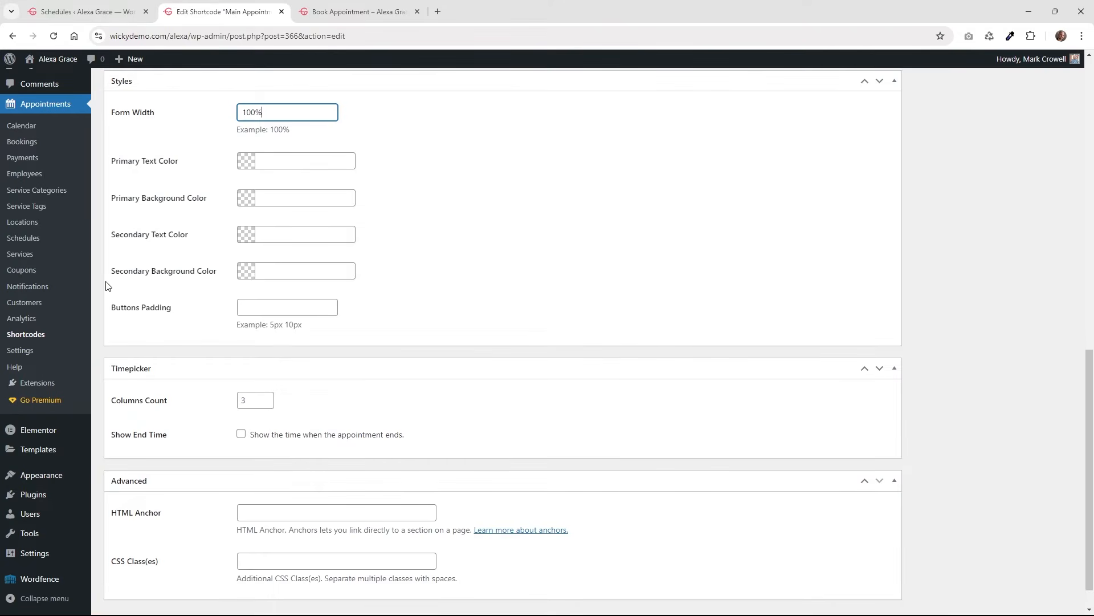
Check the default Form Width on the Settings Misc tab, then list the shortcodes.
click(34, 352)
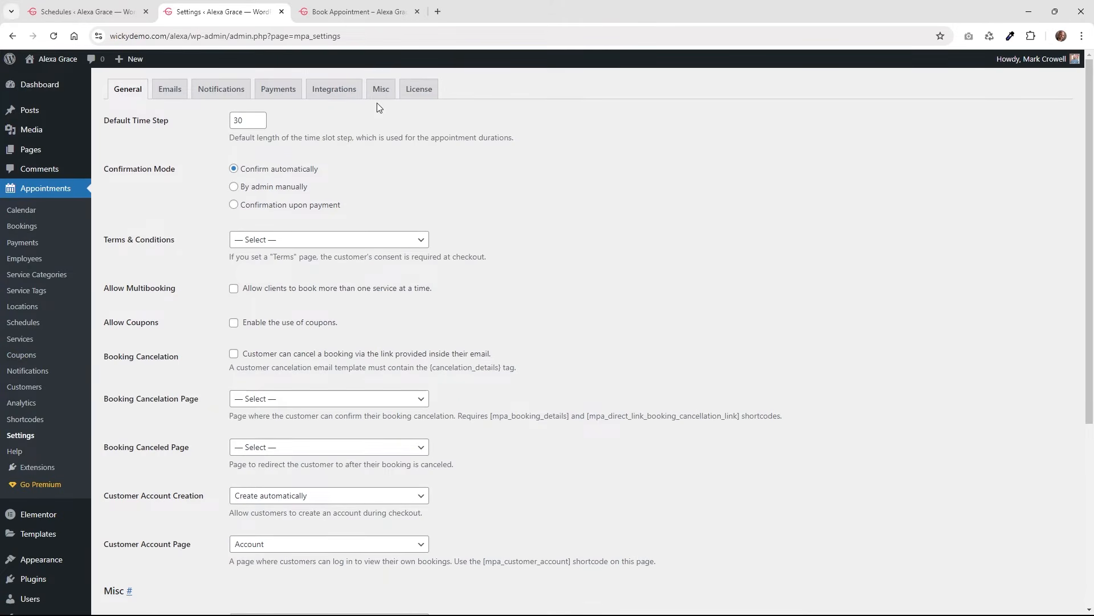
click(382, 90)
click(370, 202)
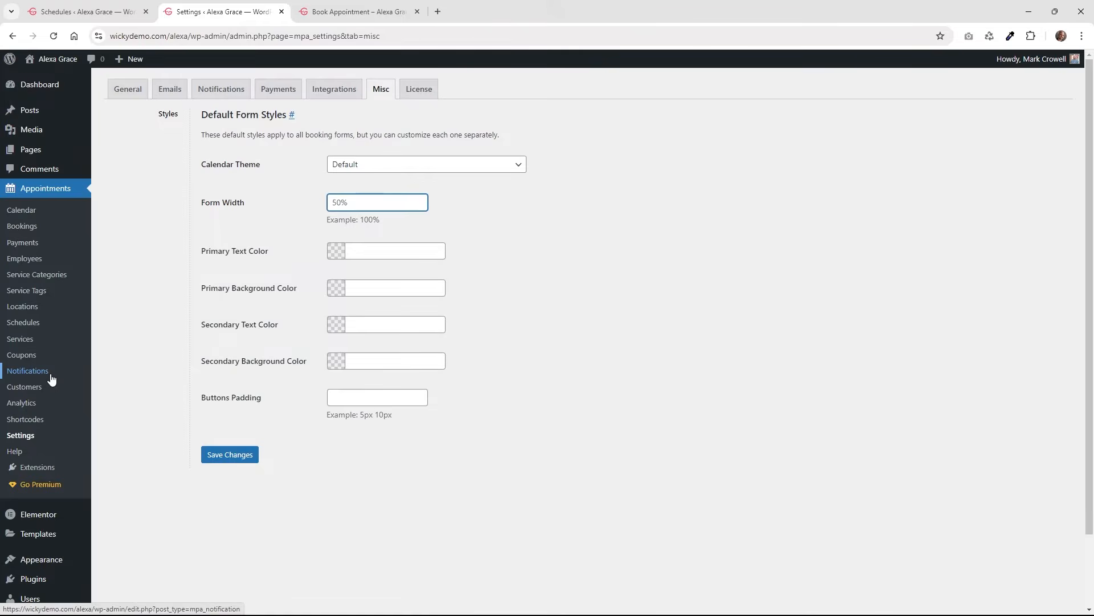
click(32, 425)
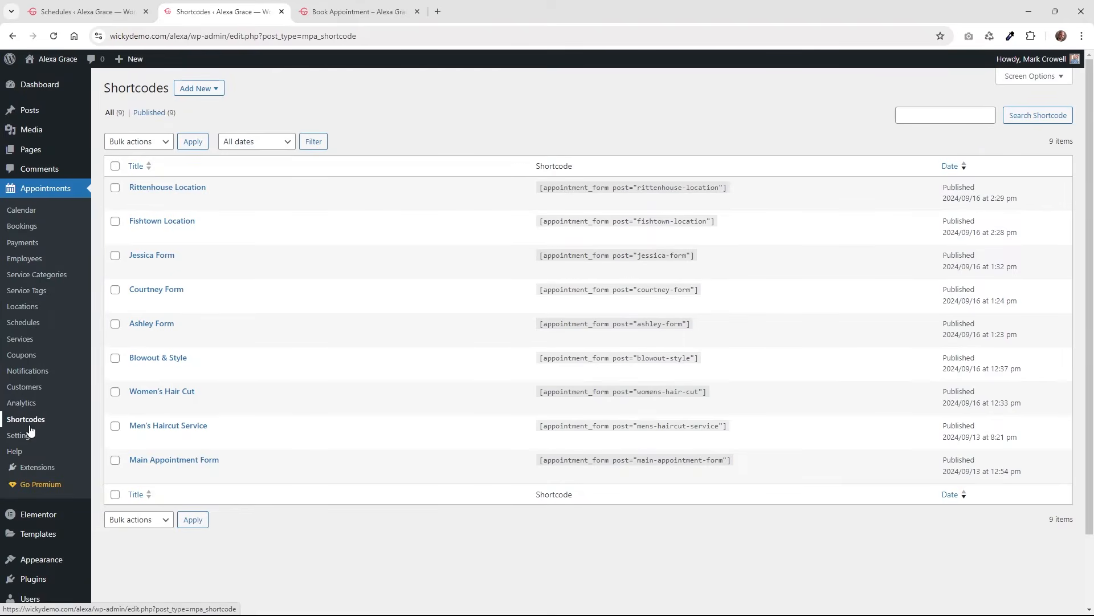
Open Main Appointment Form and look at its primary colour without changing it.
click(183, 460)
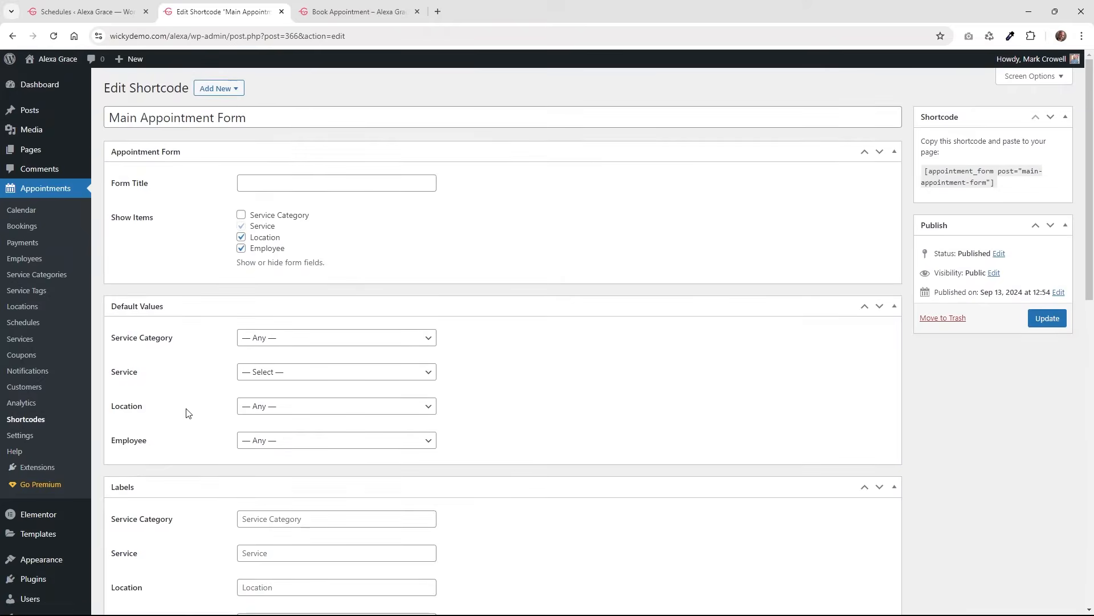
scroll(191, 399, down, 10)
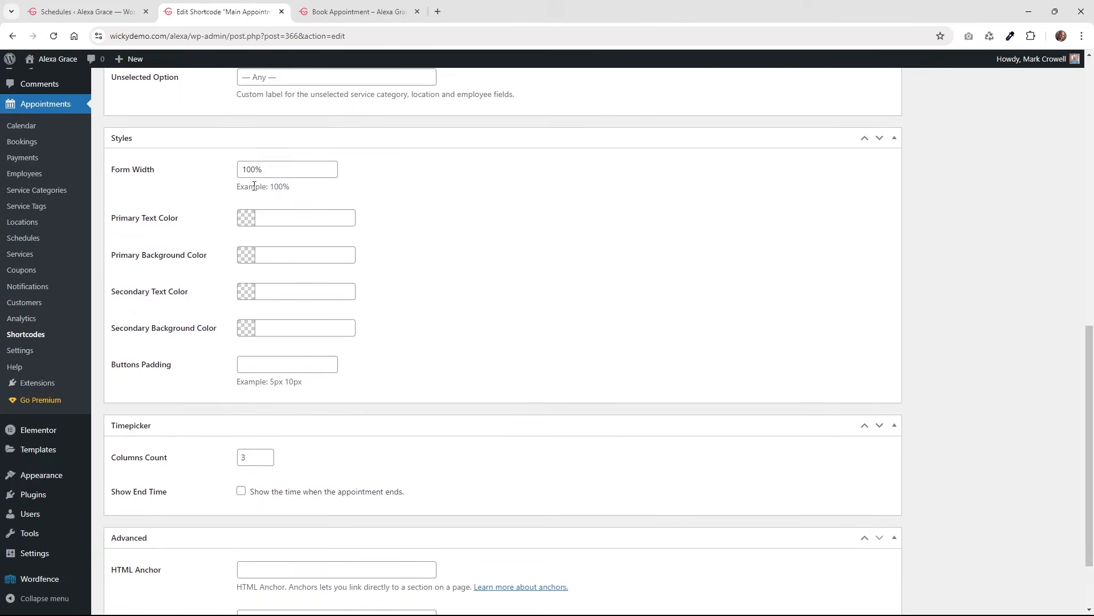
click(269, 220)
click(446, 223)
scroll(399, 404, down, 1)
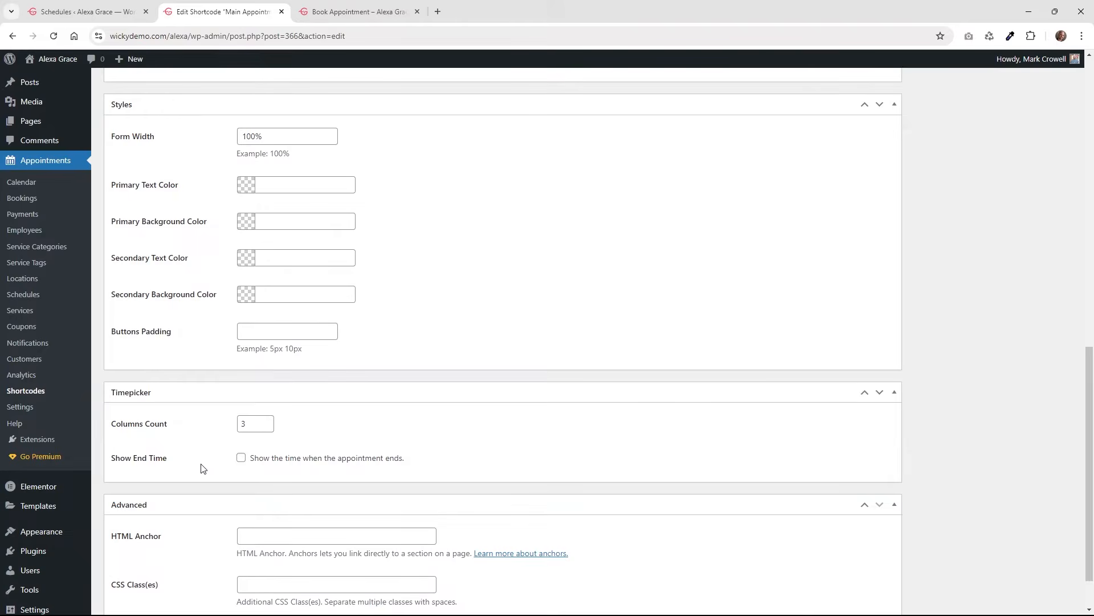
Test the booking form with Men's Hair Cut, Rittenhouse and Any employee up to date and time.
click(334, 17)
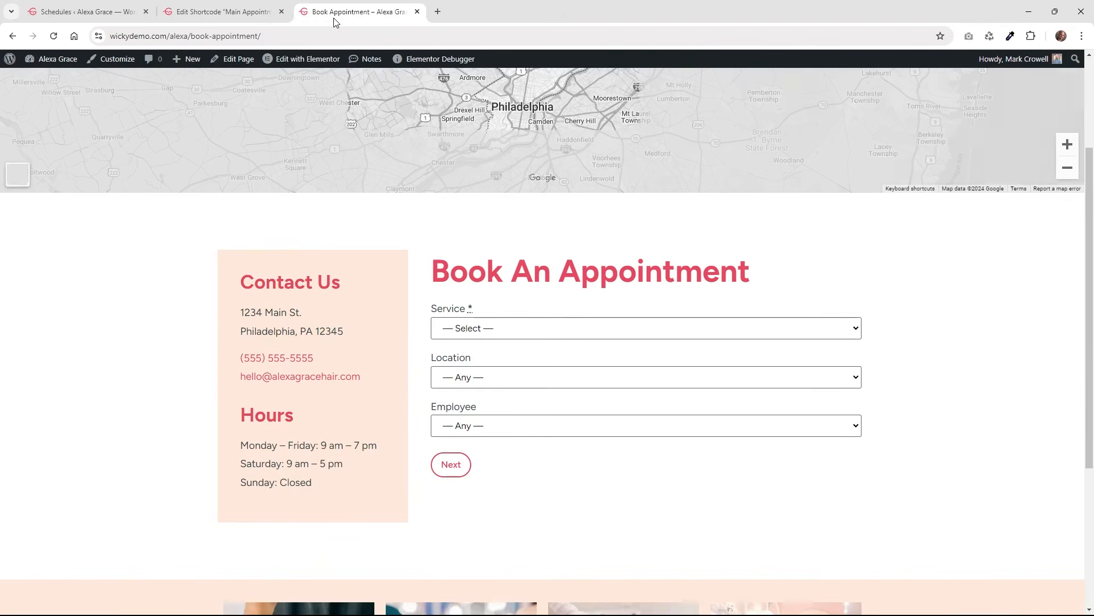
click(471, 334)
click(482, 377)
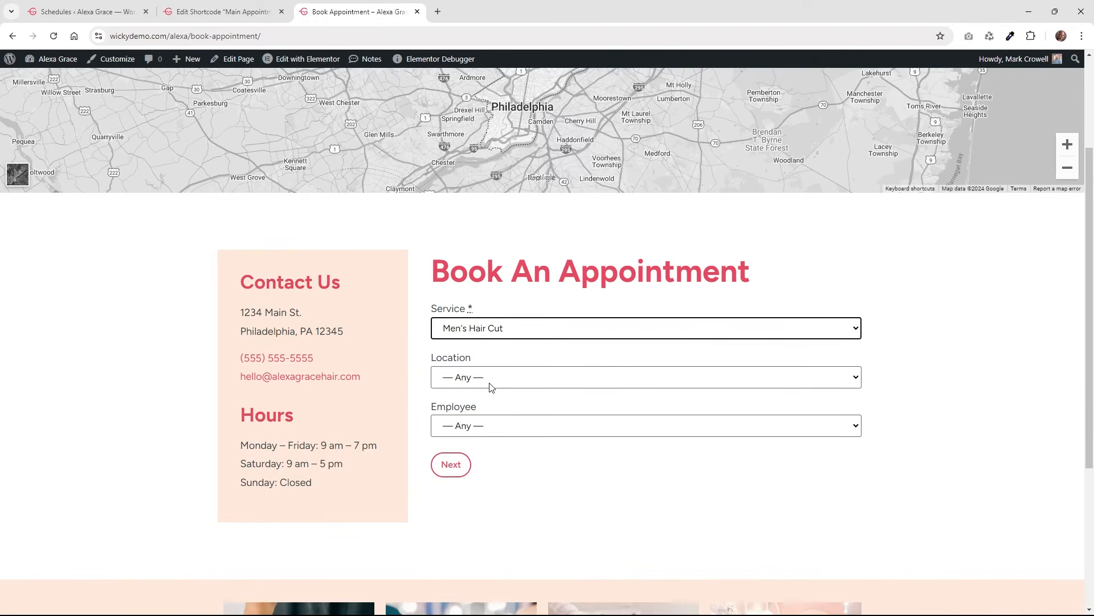
click(492, 425)
click(482, 379)
click(478, 411)
click(479, 425)
click(479, 444)
click(456, 464)
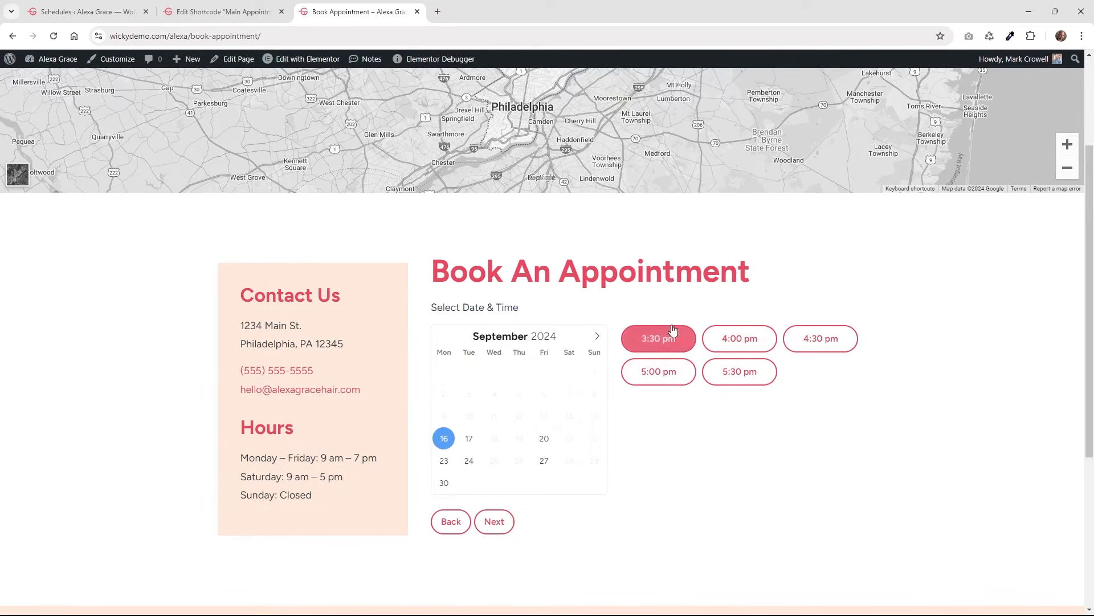
Lower the Timepicker Columns Count from 3 to 1.
click(211, 5)
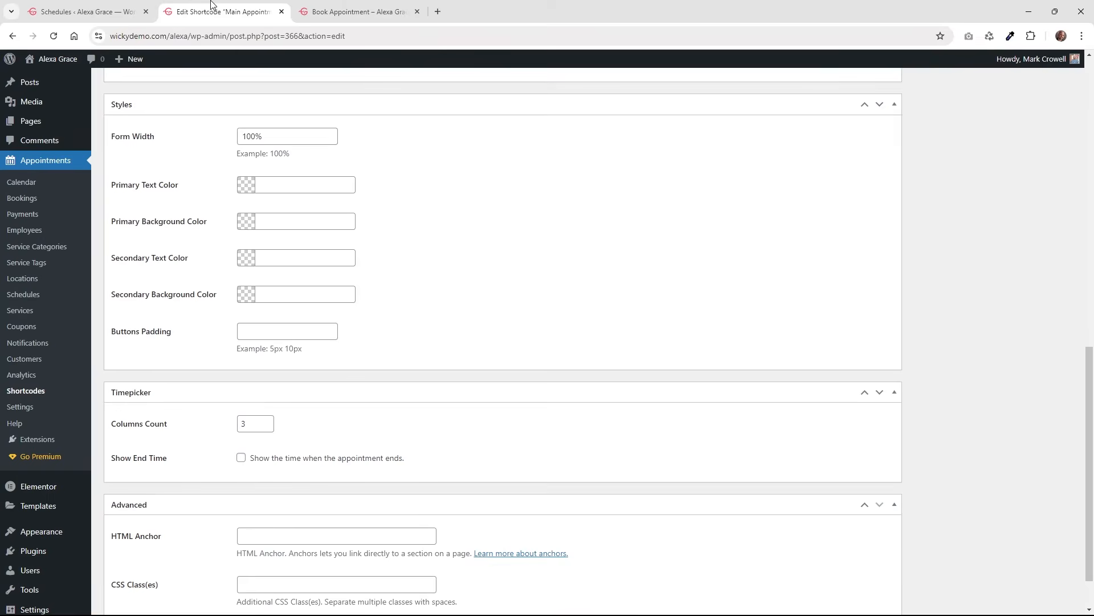
click(269, 427)
click(269, 427)
scroll(234, 456, down, 2)
scroll(766, 293, up, 15)
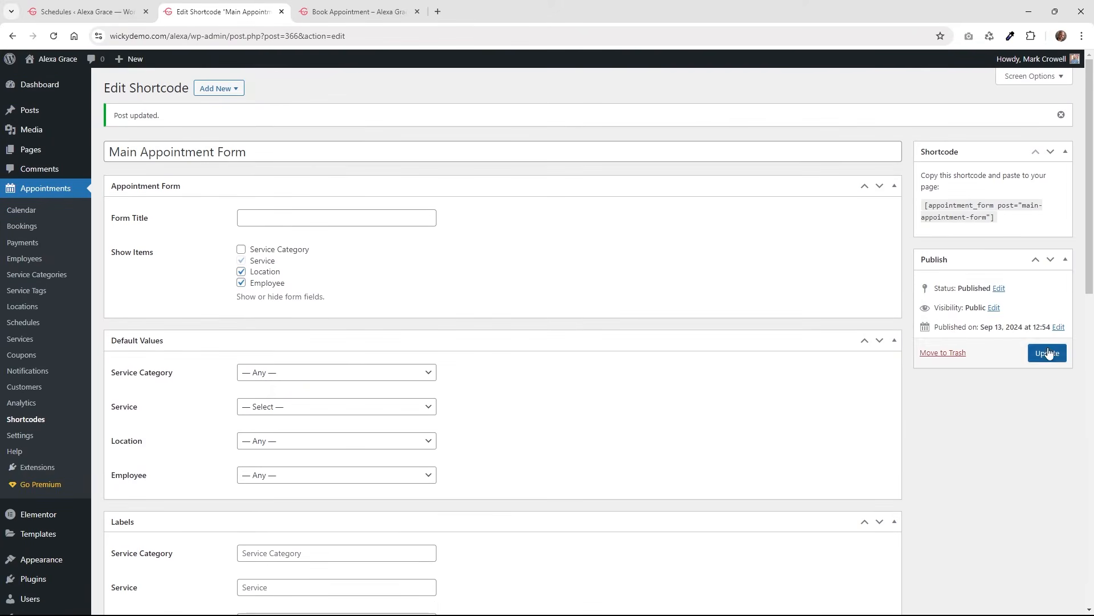
Update the shortcode and reload the Book Appointment page.
click(1053, 358)
click(393, 14)
click(55, 36)
Test Women's Hair Cut at Rittenhouse with a stylist and view 18 September's time slots.
click(486, 330)
click(479, 362)
click(473, 377)
click(467, 412)
click(464, 425)
click(456, 460)
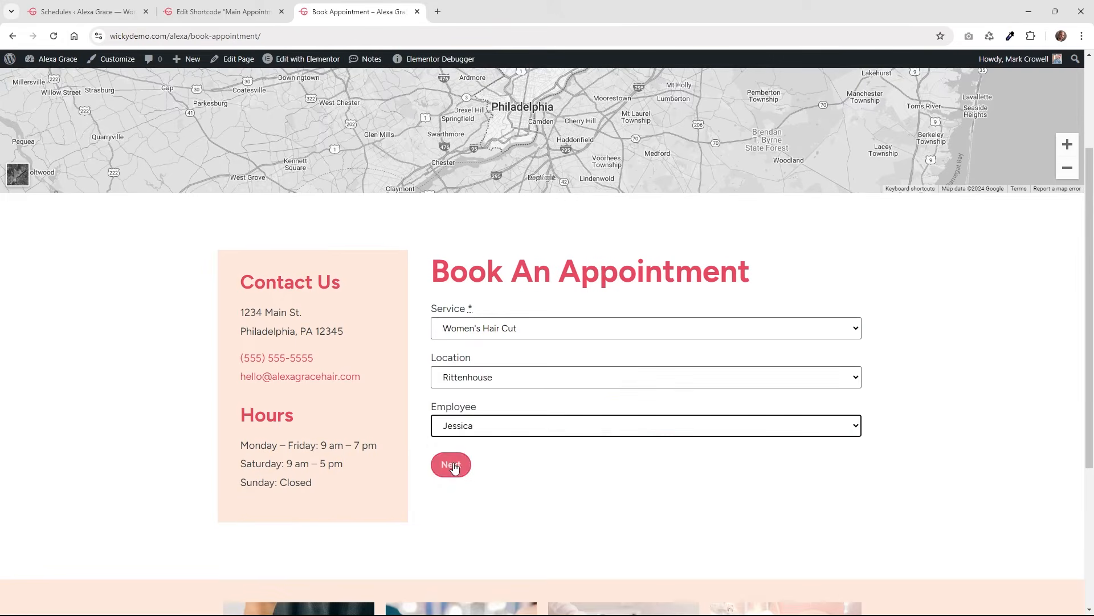
click(451, 463)
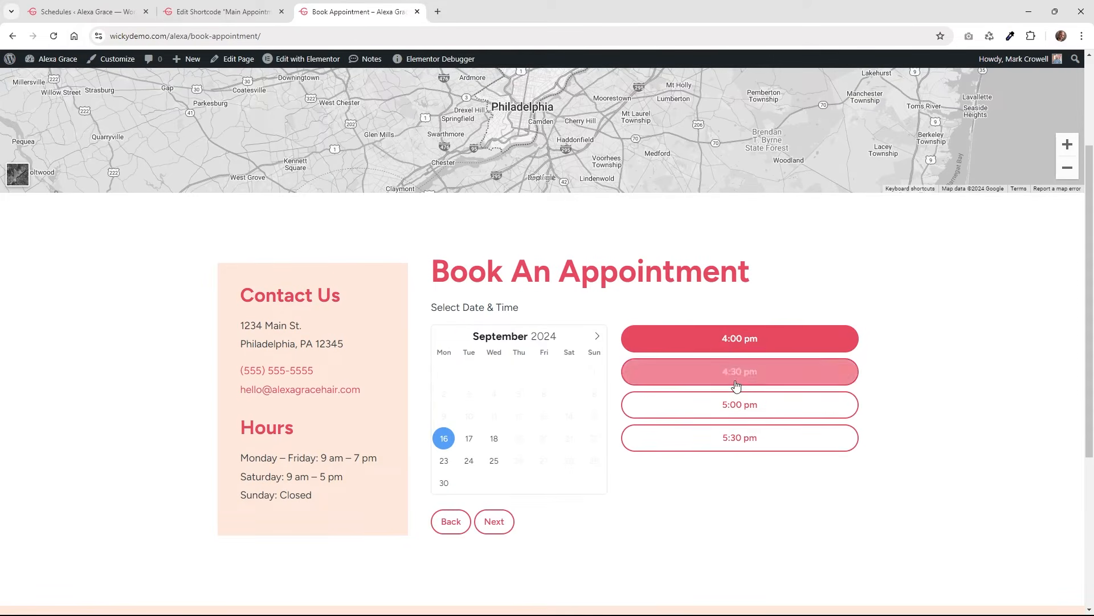
click(495, 439)
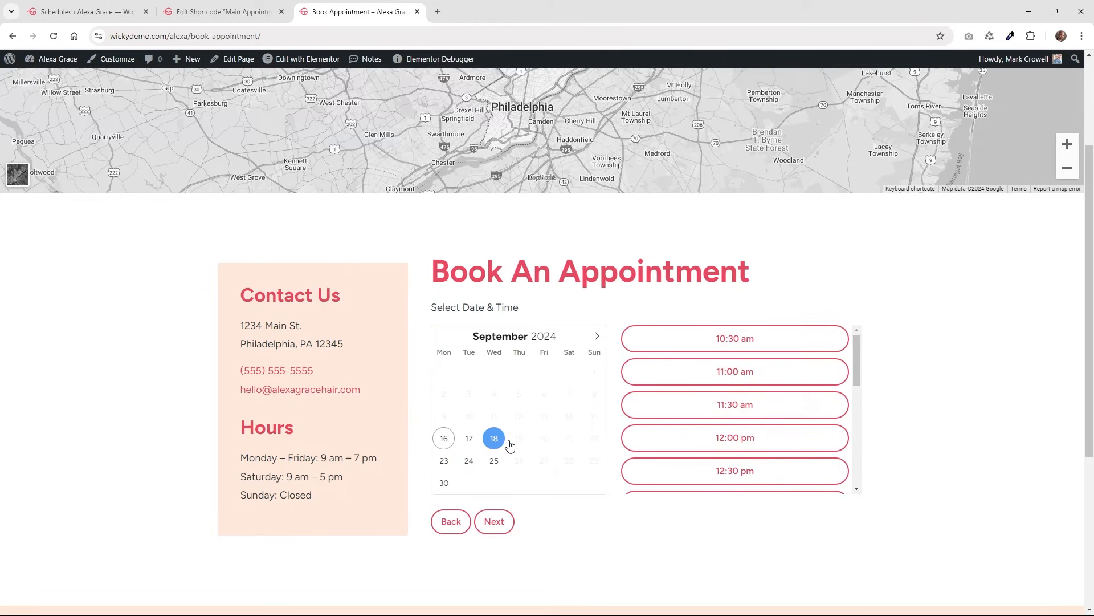
scroll(769, 393, down, 6)
scroll(776, 410, up, 7)
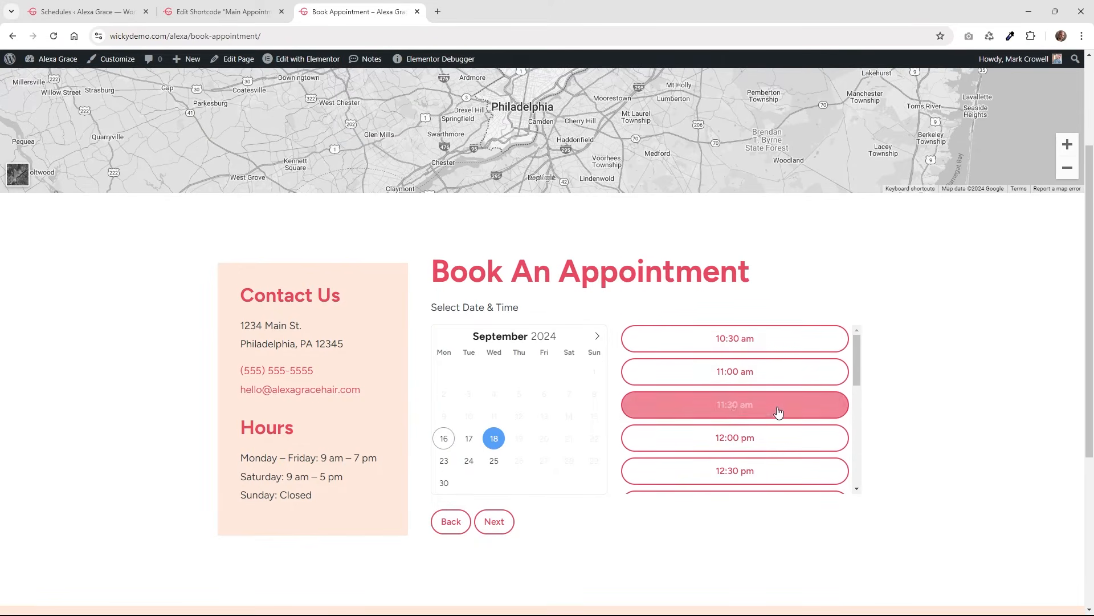
Set Timepicker Columns Count to 3 and update the shortcode.
click(257, 10)
scroll(513, 388, down, 1)
scroll(503, 408, down, 15)
click(269, 375)
click(269, 375)
scroll(598, 418, down, 1)
scroll(620, 427, up, 13)
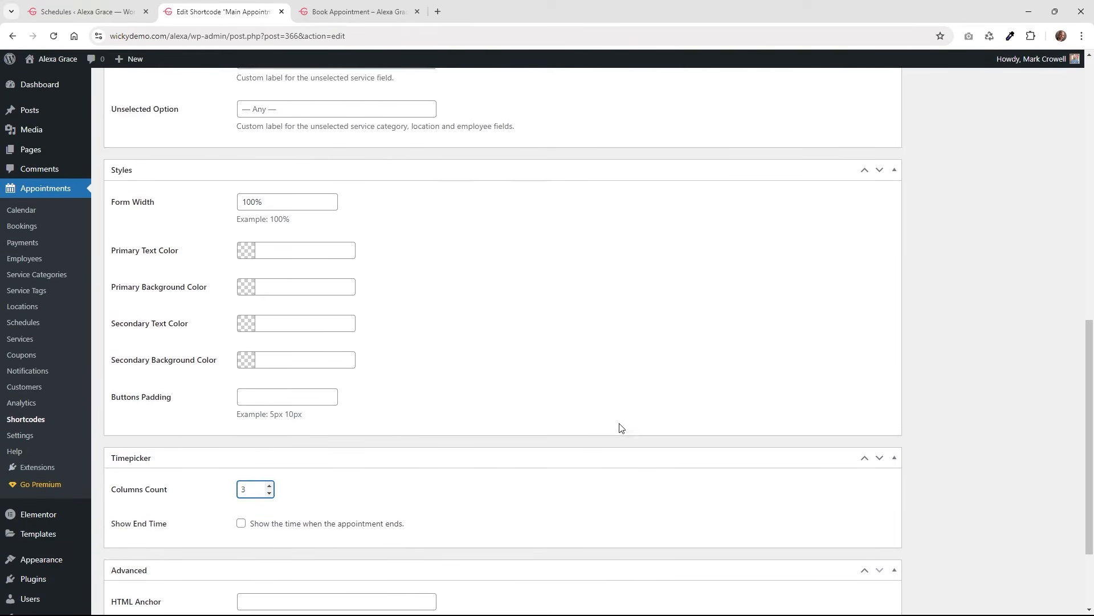
click(1048, 353)
scroll(656, 371, down, 15)
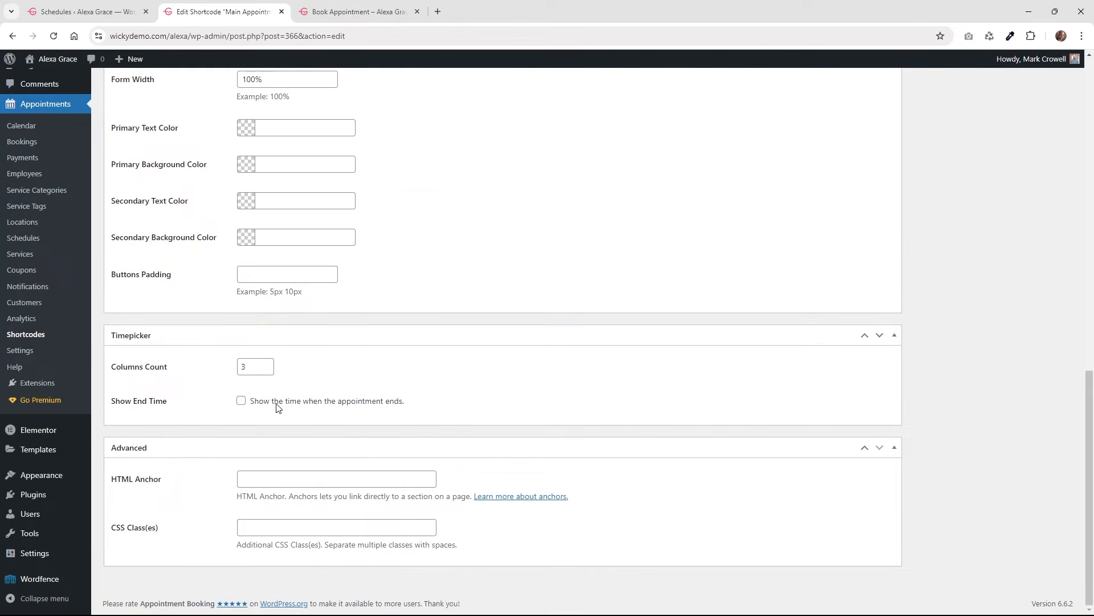
scroll(635, 415, up, 15)
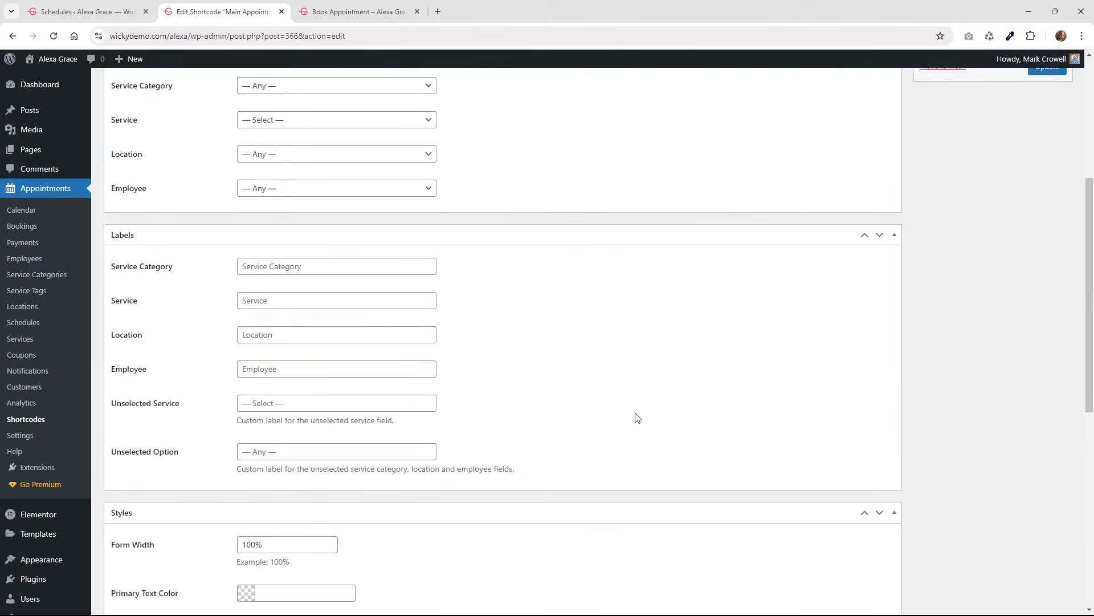
click(1047, 359)
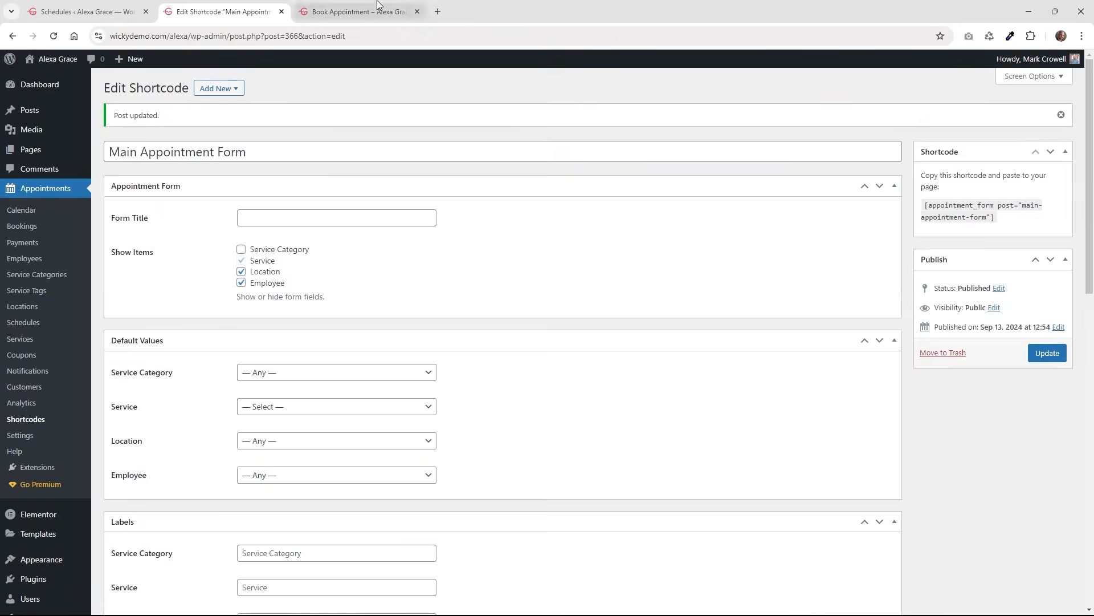
Reload the booking page and test Women's Hair Cut at Fishtown with a stylist.
click(314, 7)
click(54, 36)
click(502, 387)
click(502, 417)
click(490, 436)
click(484, 484)
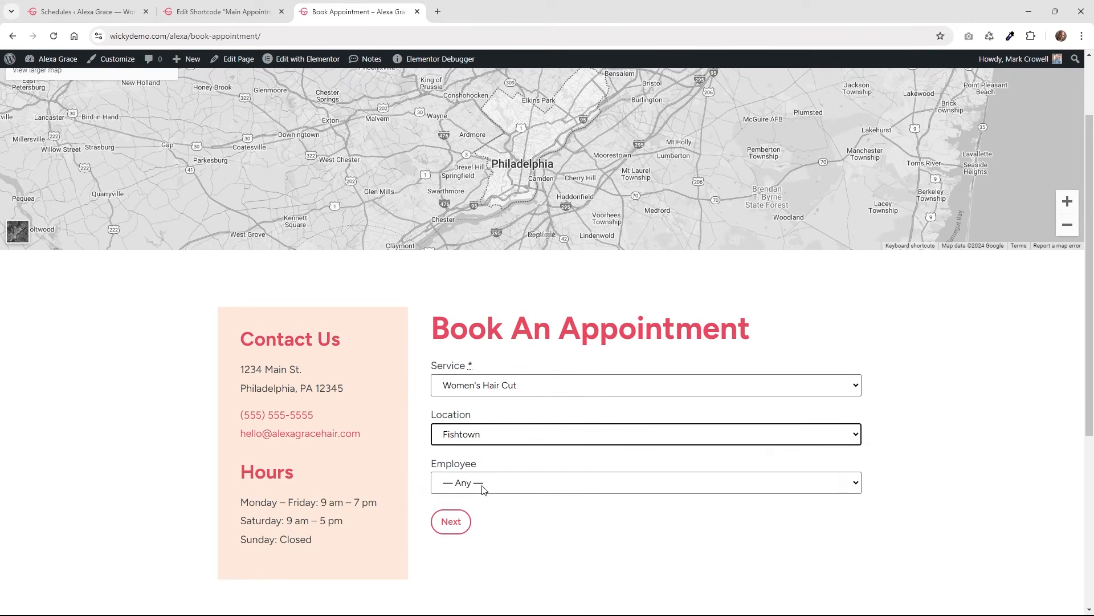
click(483, 483)
click(480, 515)
click(453, 523)
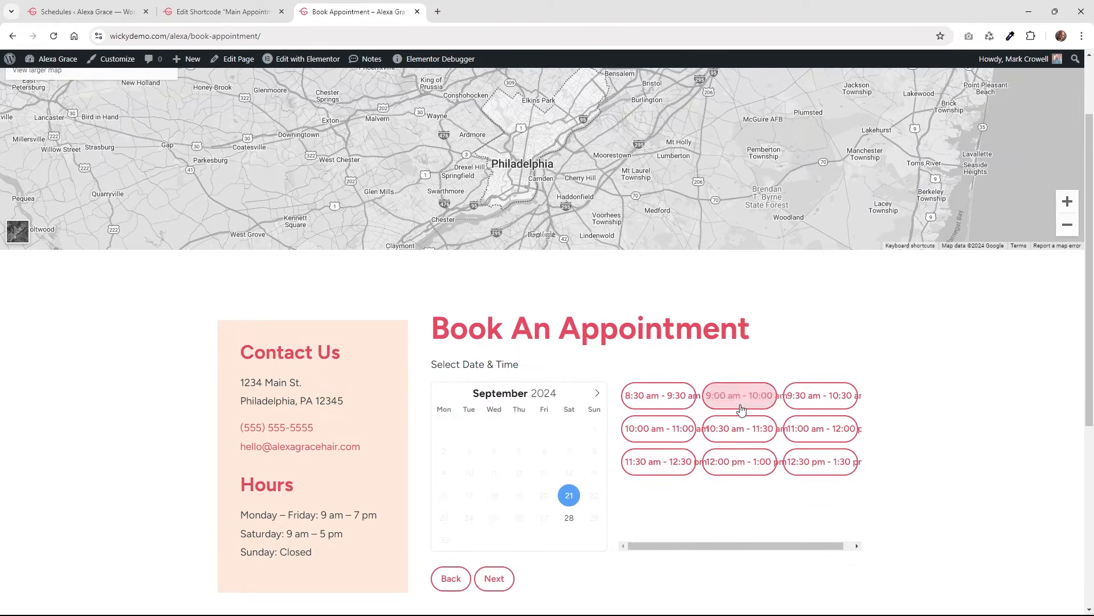
click(222, 11)
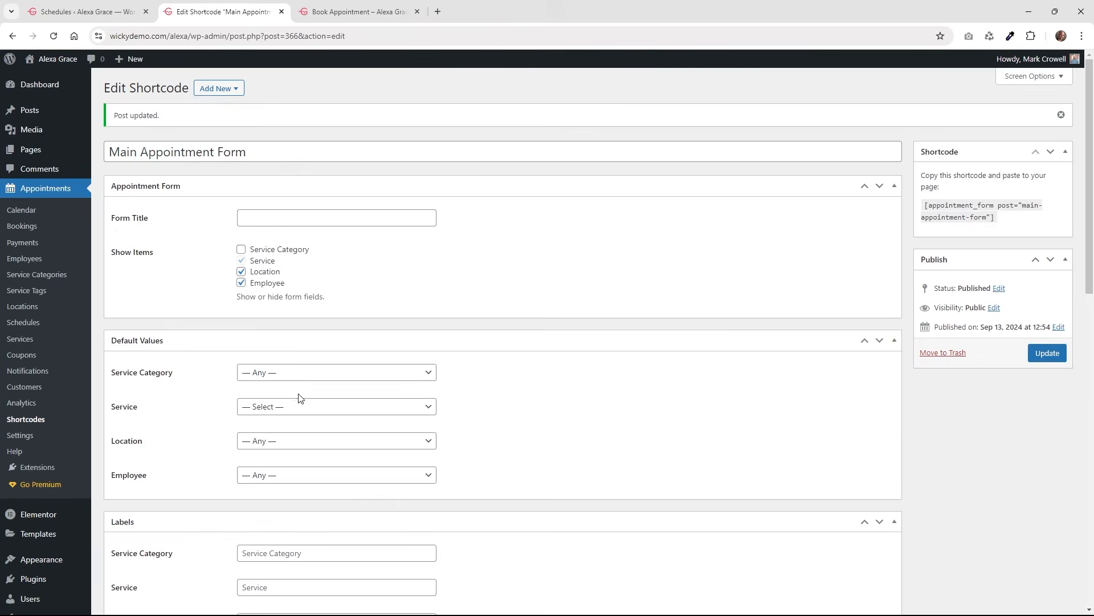
Update the Main Appointment Form shortcode again.
scroll(298, 395, down, 12)
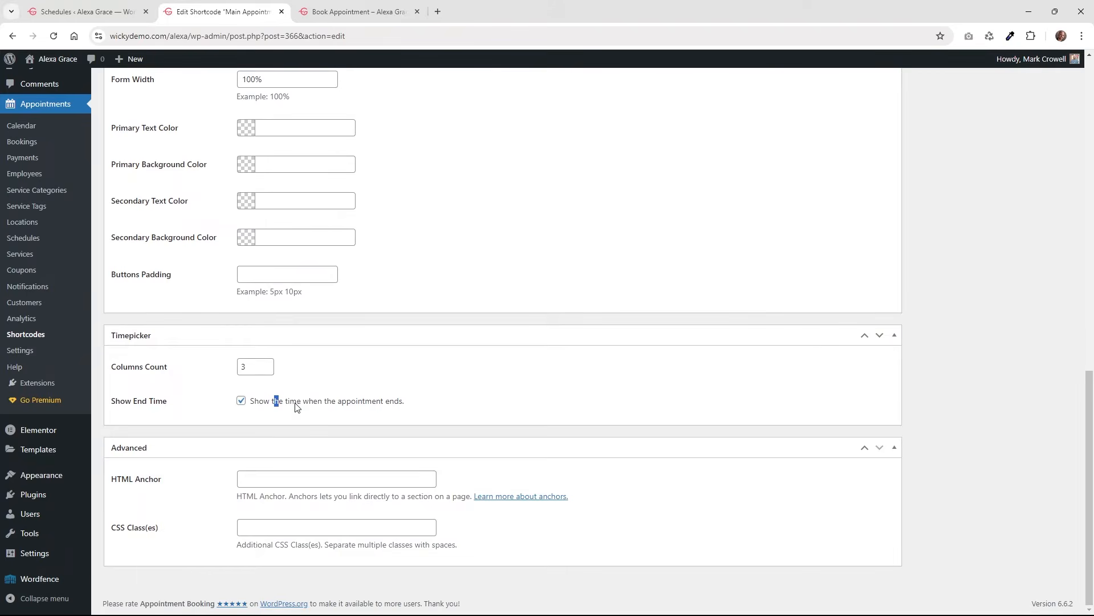
scroll(715, 467, up, 15)
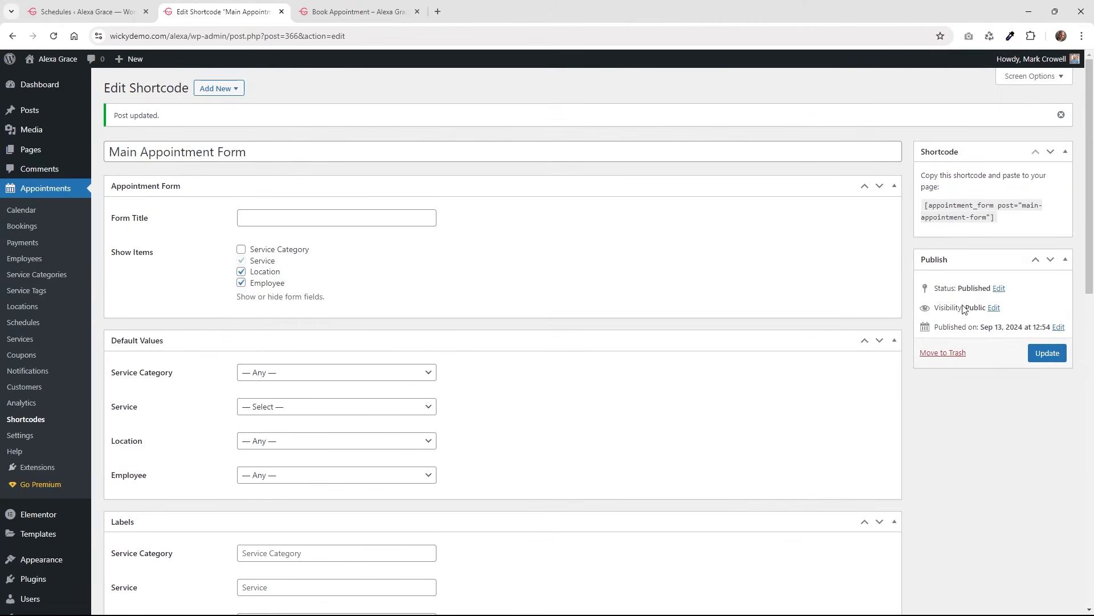
click(1046, 353)
scroll(570, 399, down, 8)
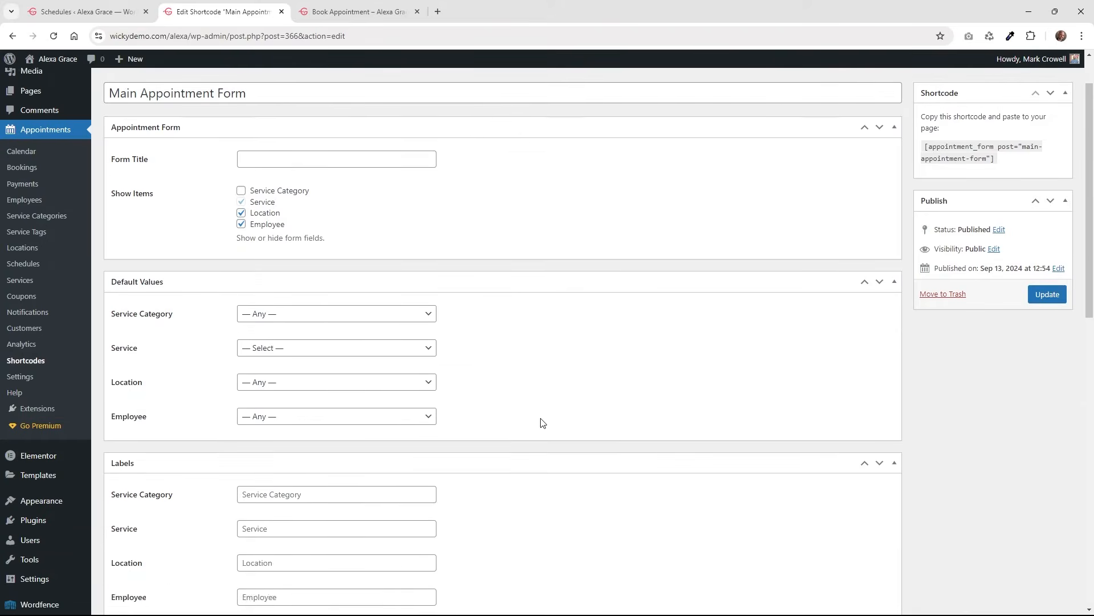
scroll(544, 424, down, 5)
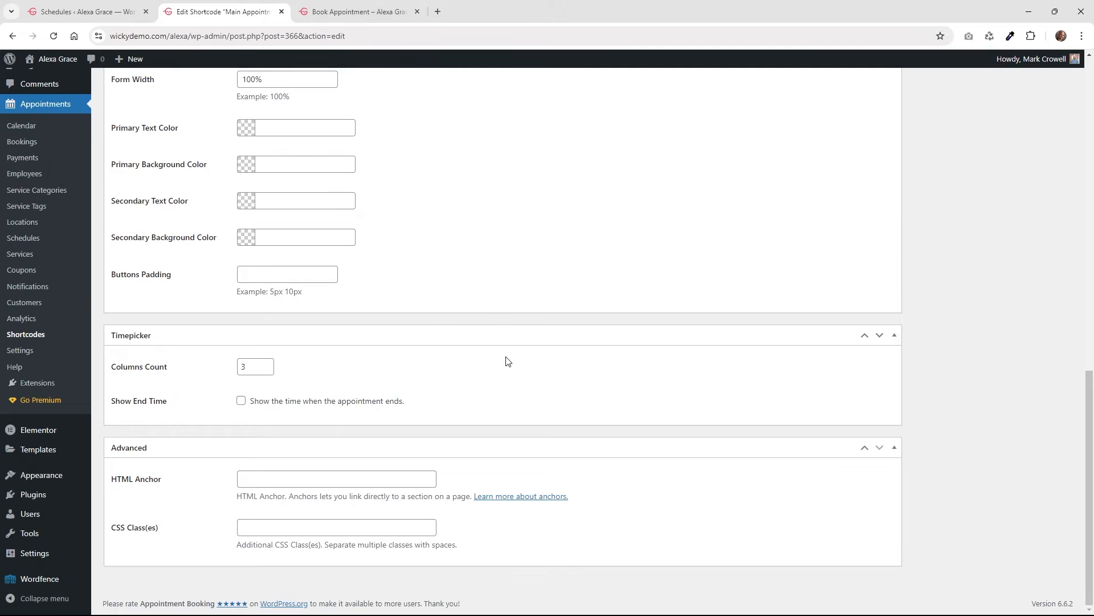
scroll(506, 361, up, 13)
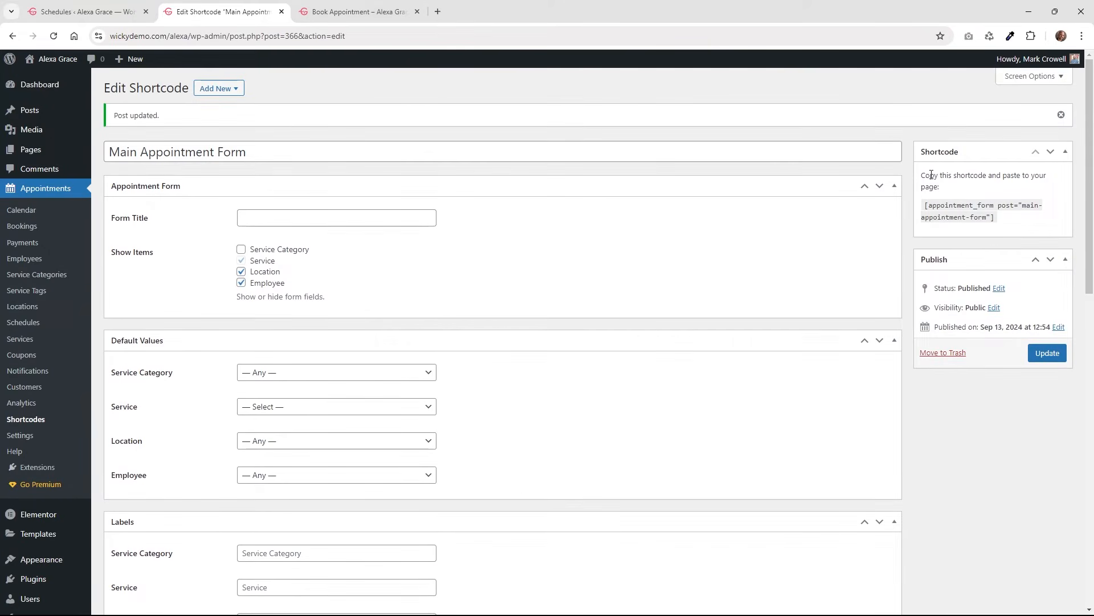
Select the main-appointment-form shortcode text in the editor and in the Shortcodes list.
drag(996, 218, 925, 203)
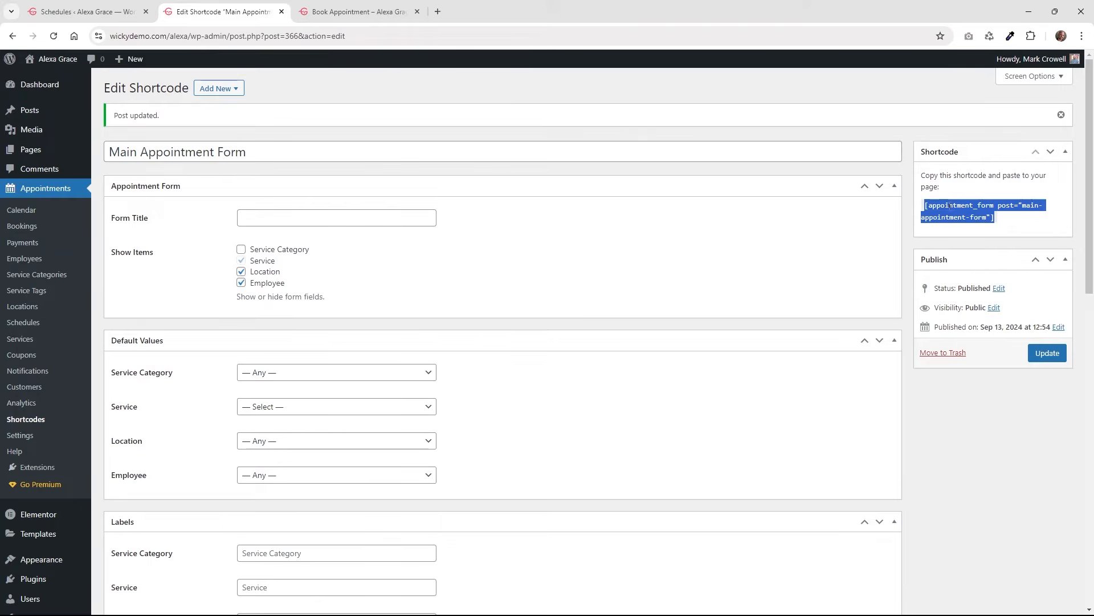
click(45, 422)
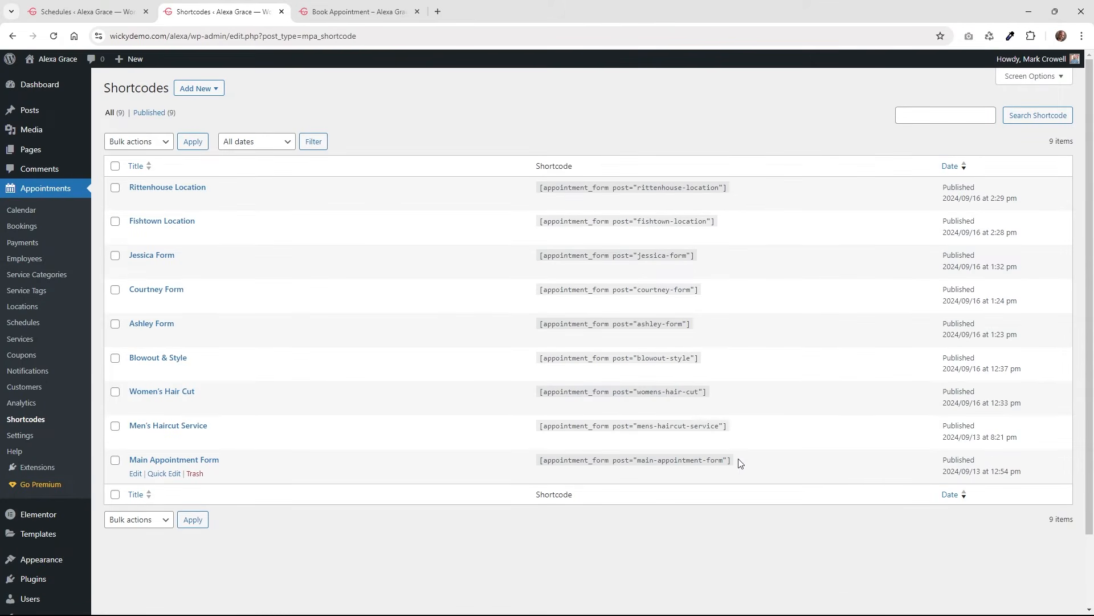
drag(738, 459, 528, 468)
click(699, 459)
drag(737, 462, 541, 463)
Open the Book Appointment page's Elementor editor in a new tab.
click(359, 7)
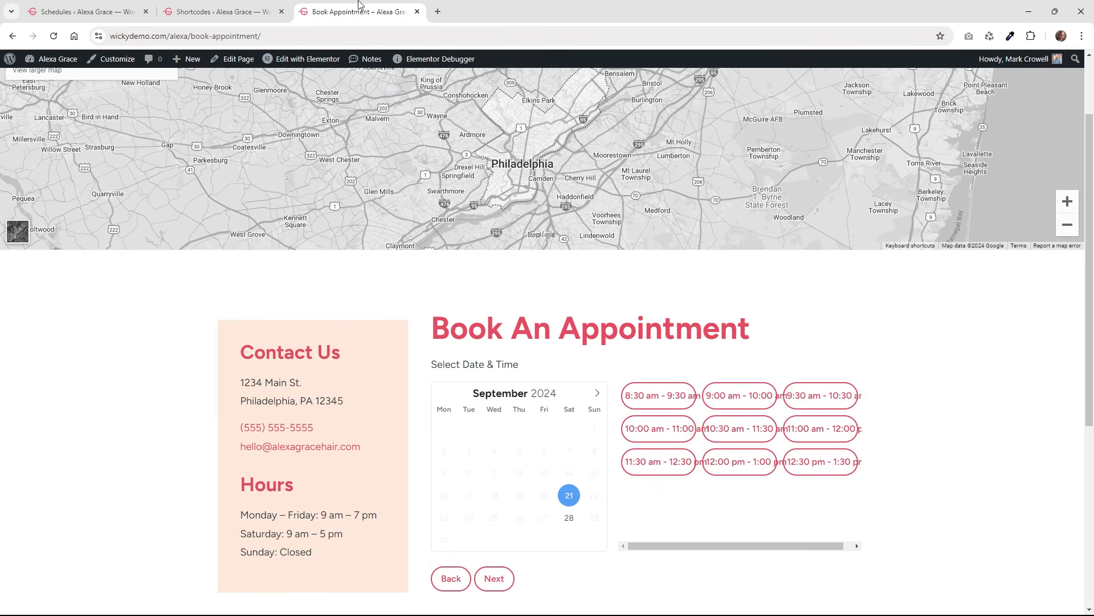
right_click(310, 58)
click(342, 73)
click(469, 7)
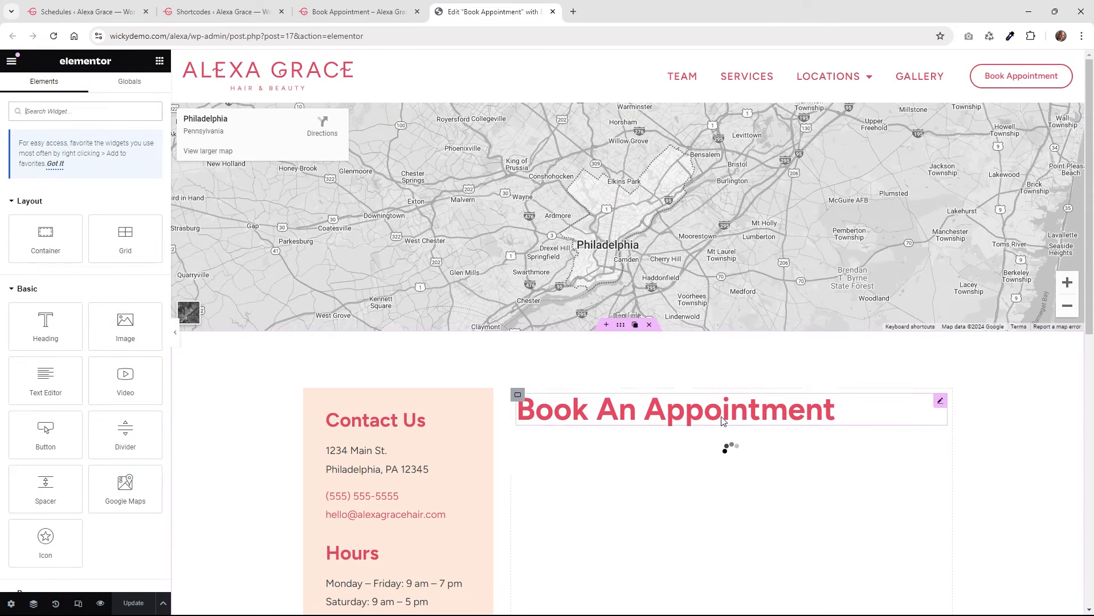
Inspect the Elementor shortcode widget to confirm it holds the main appointment form.
click(940, 443)
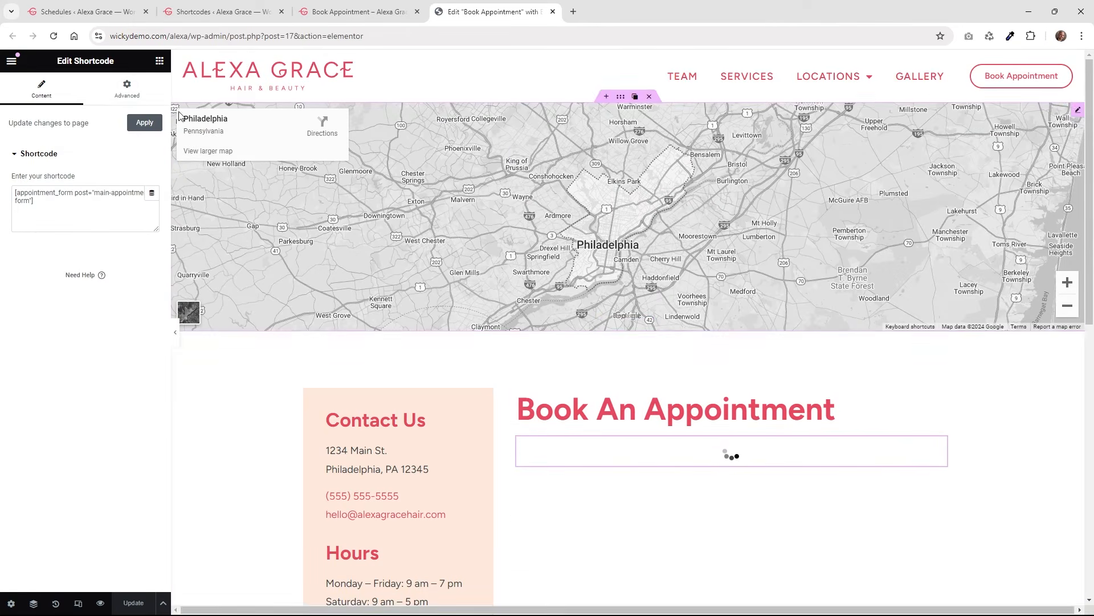
click(159, 61)
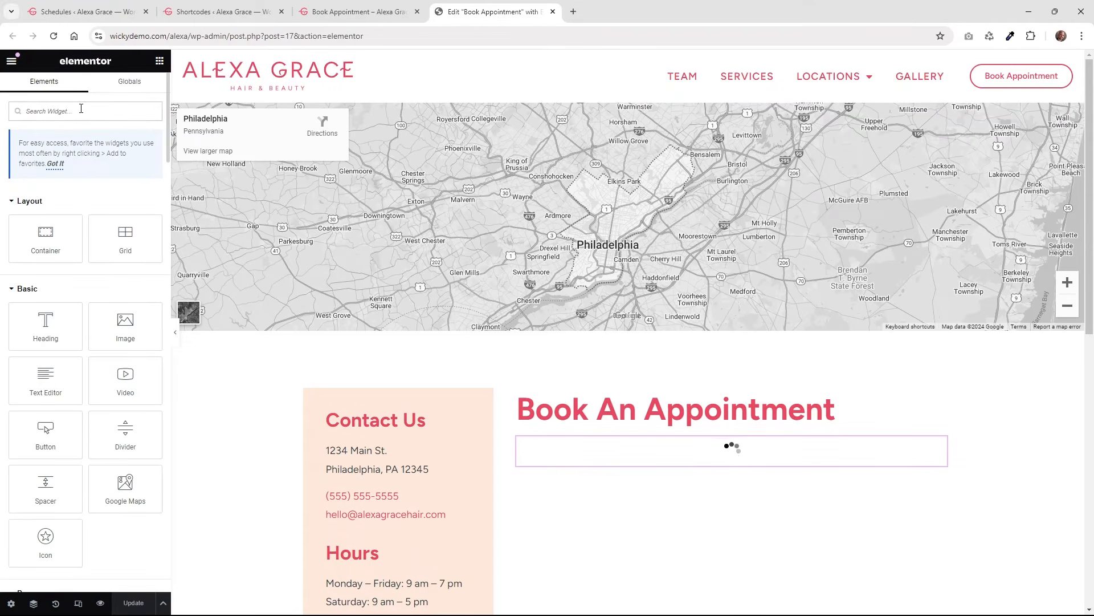
text(short)
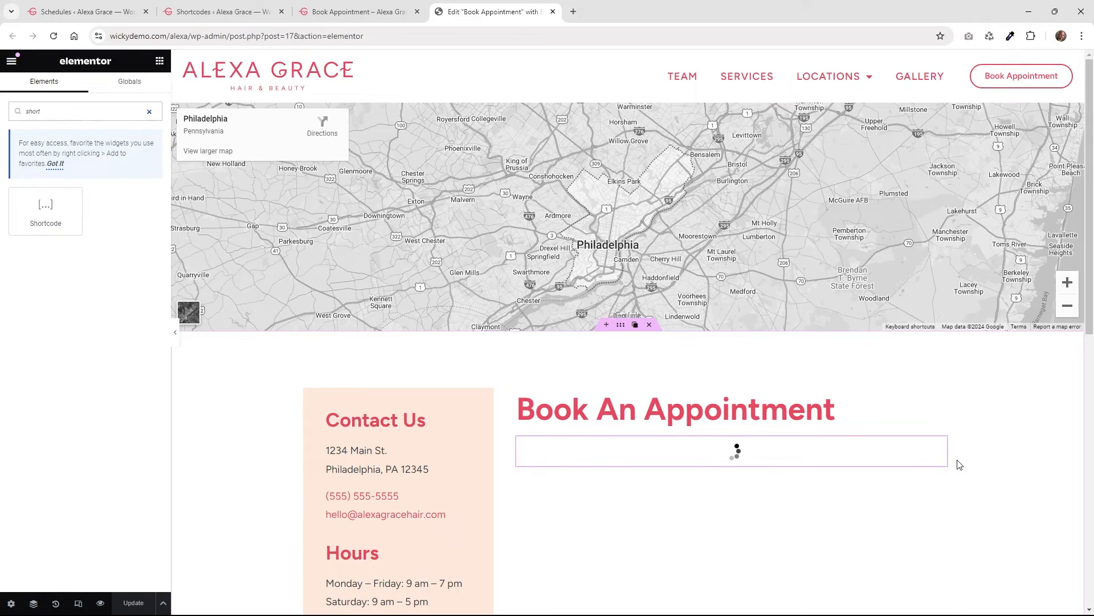
click(941, 446)
click(45, 202)
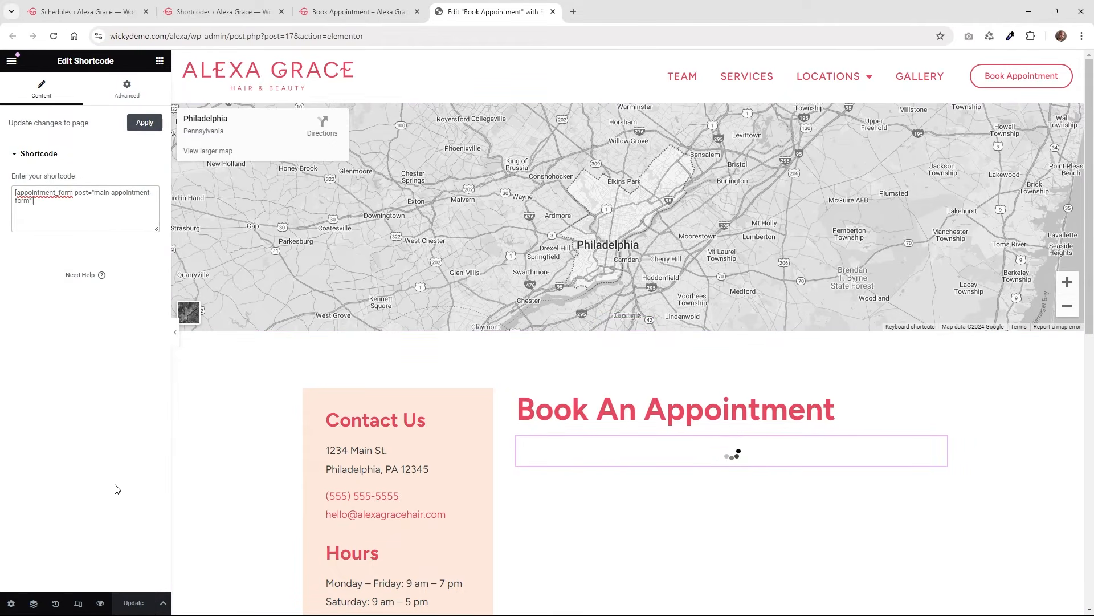
Reload the booking page and choose Women's Hair Cut, Rittenhouse and a stylist.
click(358, 7)
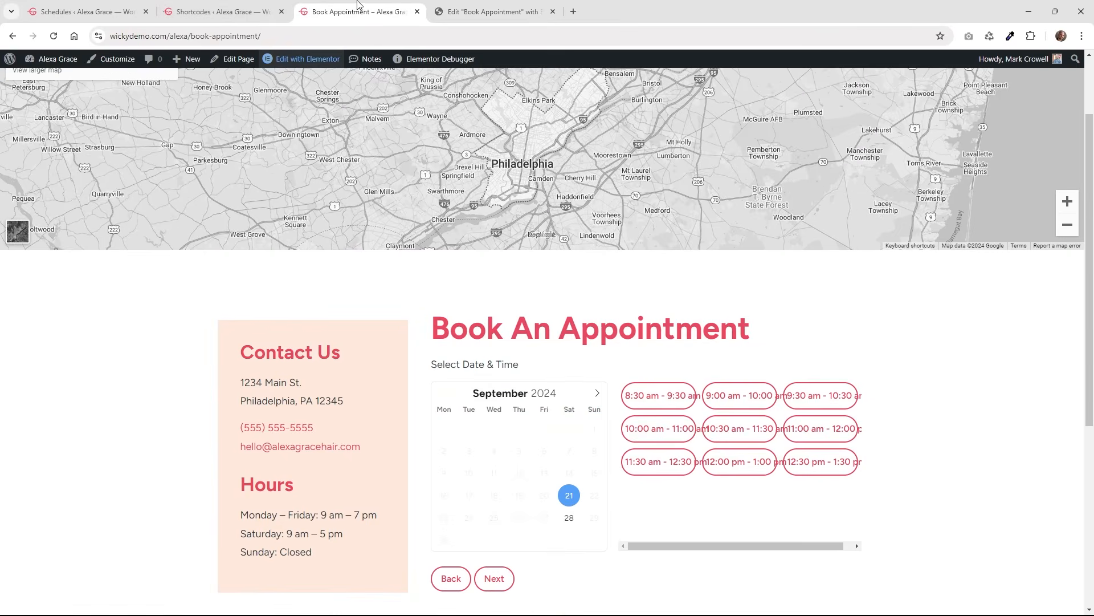
click(53, 35)
click(472, 397)
click(478, 418)
click(489, 435)
click(488, 467)
click(489, 482)
click(457, 517)
Open the Fishtown location page and pick Women's Hair Cut with a stylist in its booking form.
click(452, 522)
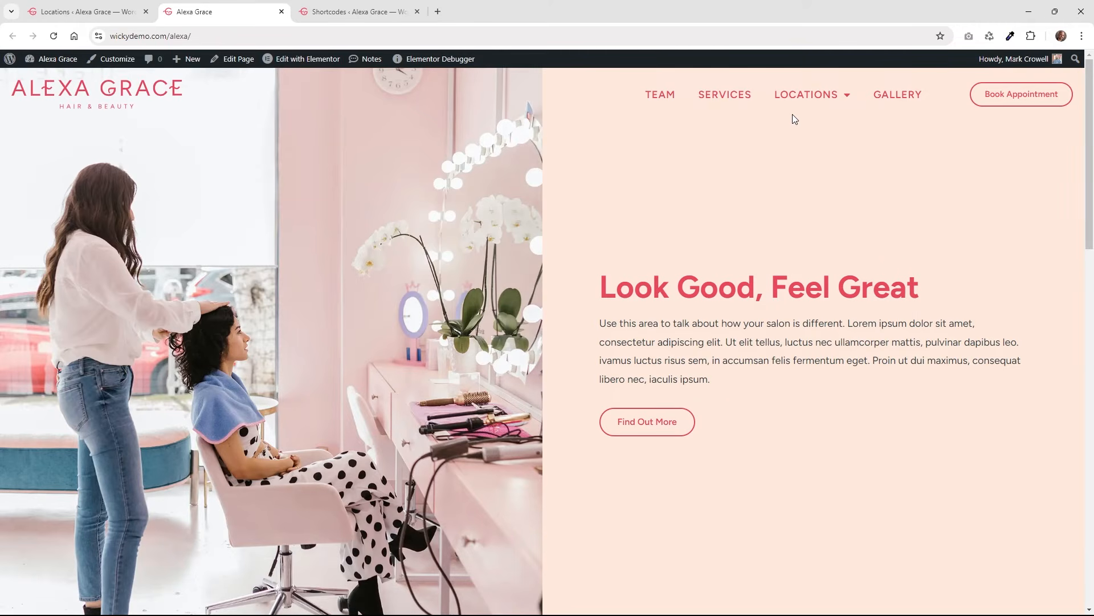
mouse_move(815, 102)
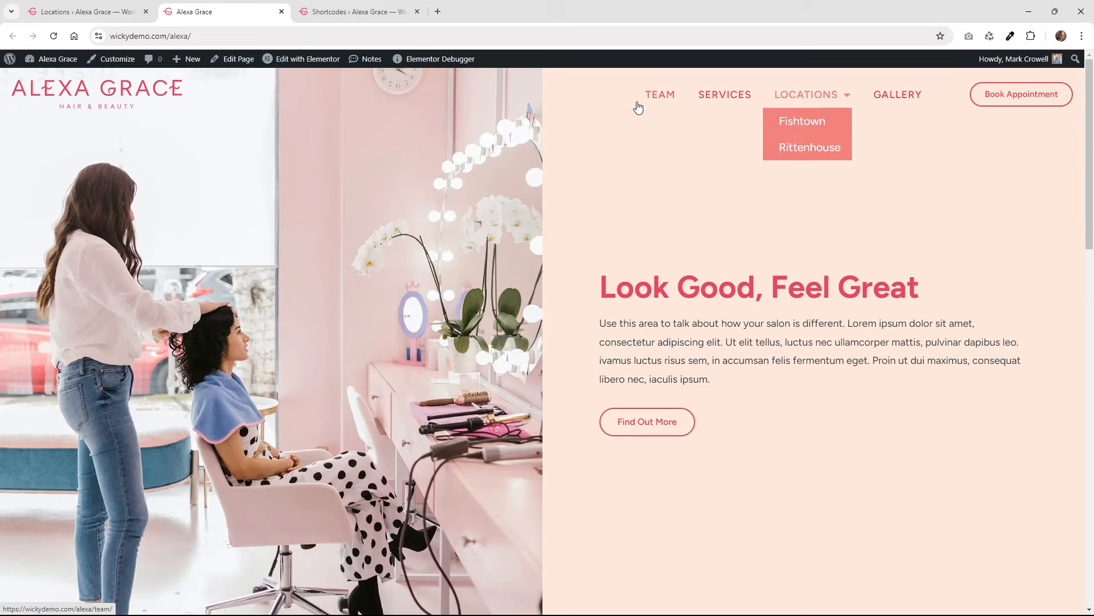
click(802, 125)
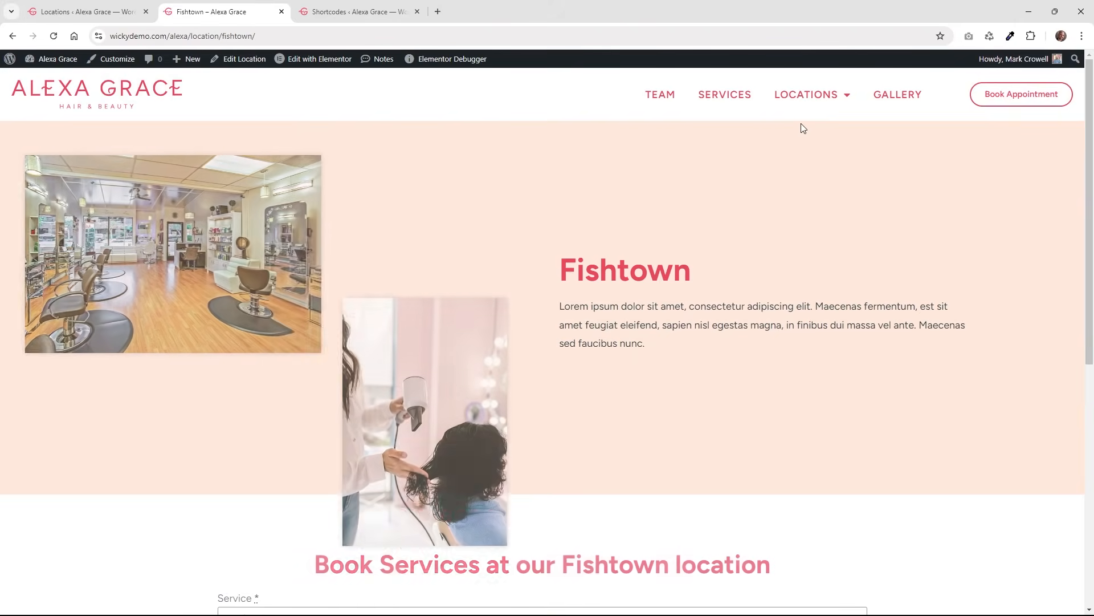
scroll(536, 275, down, 5)
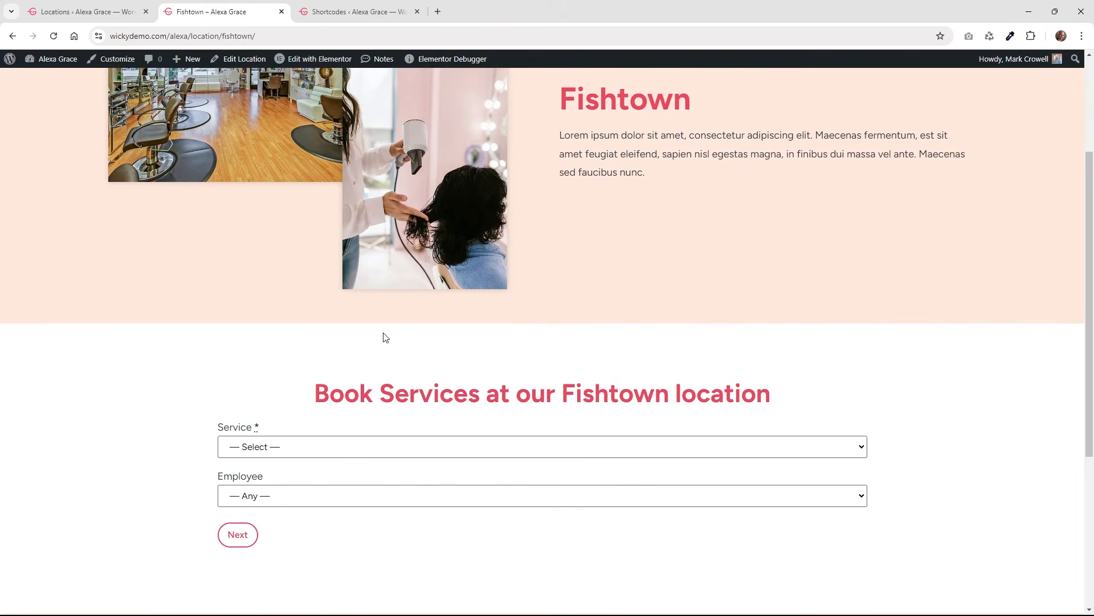
click(271, 327)
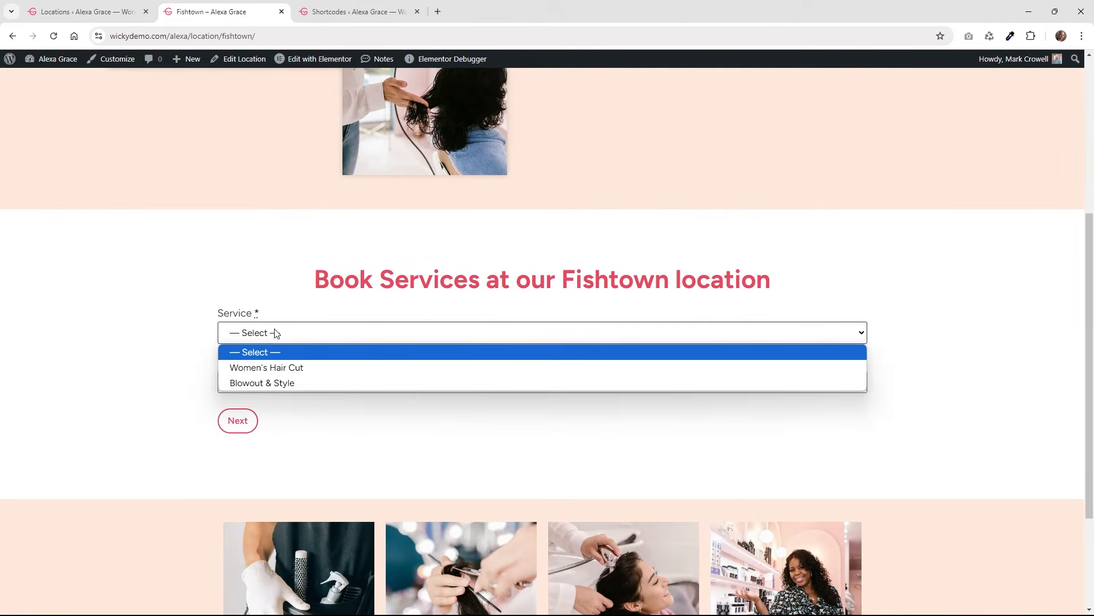
click(269, 334)
click(249, 338)
click(259, 369)
click(262, 382)
click(266, 416)
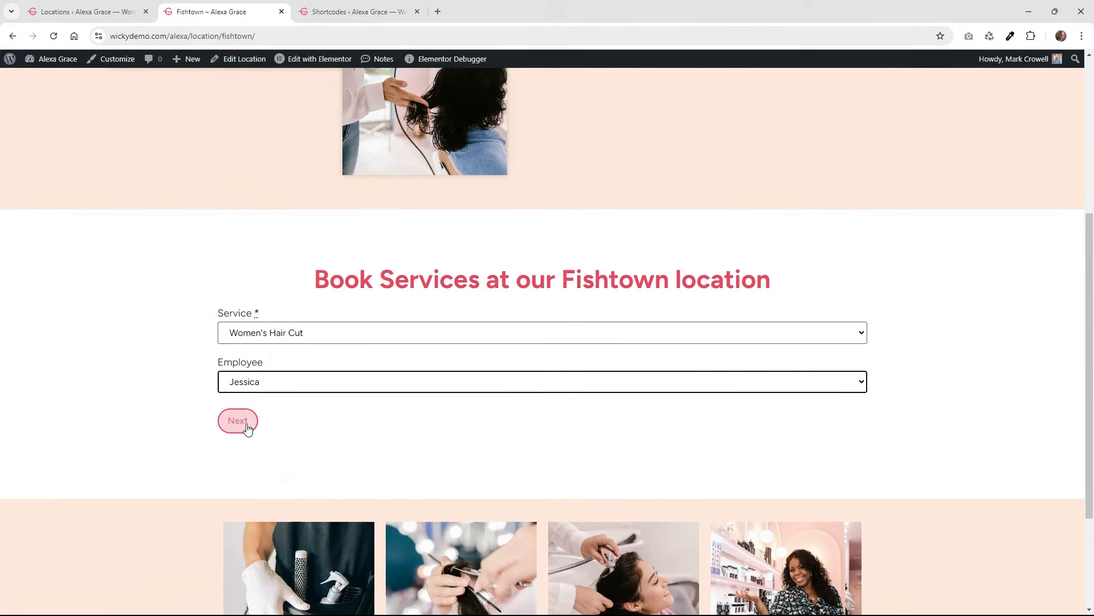
From the admin Locations list, open Fishtown in a new tab and inspect its web address.
click(91, 11)
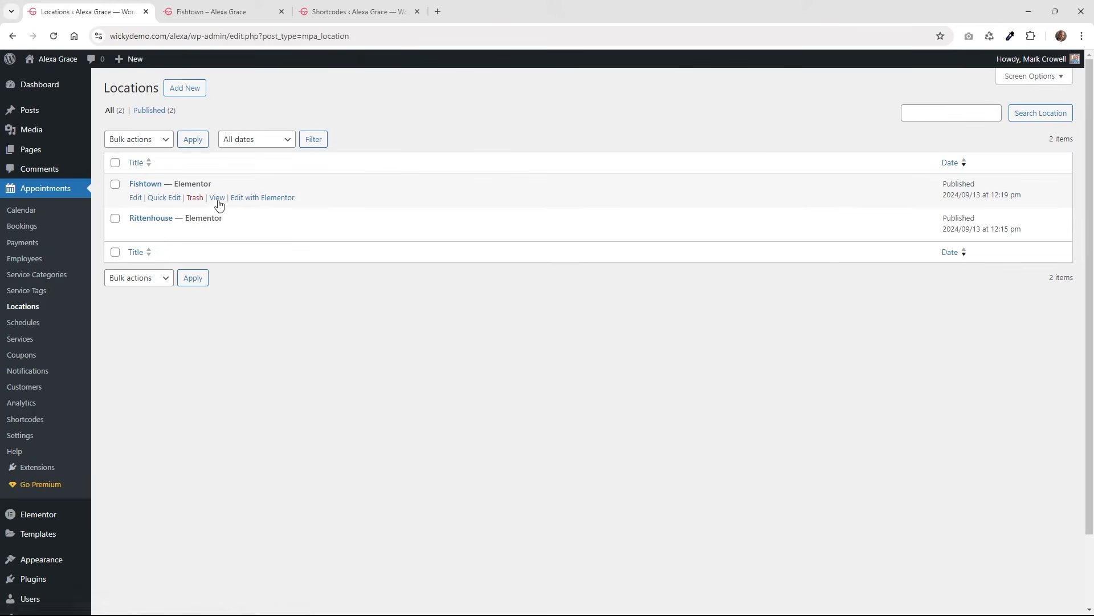
right_click(219, 203)
click(246, 211)
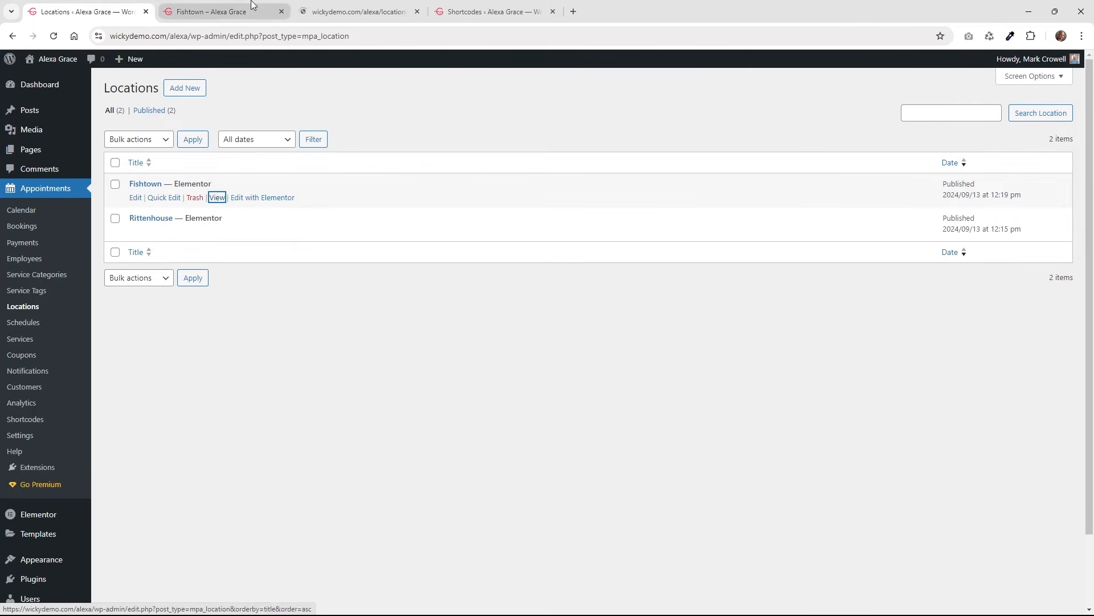
click(313, 7)
click(236, 36)
click(238, 37)
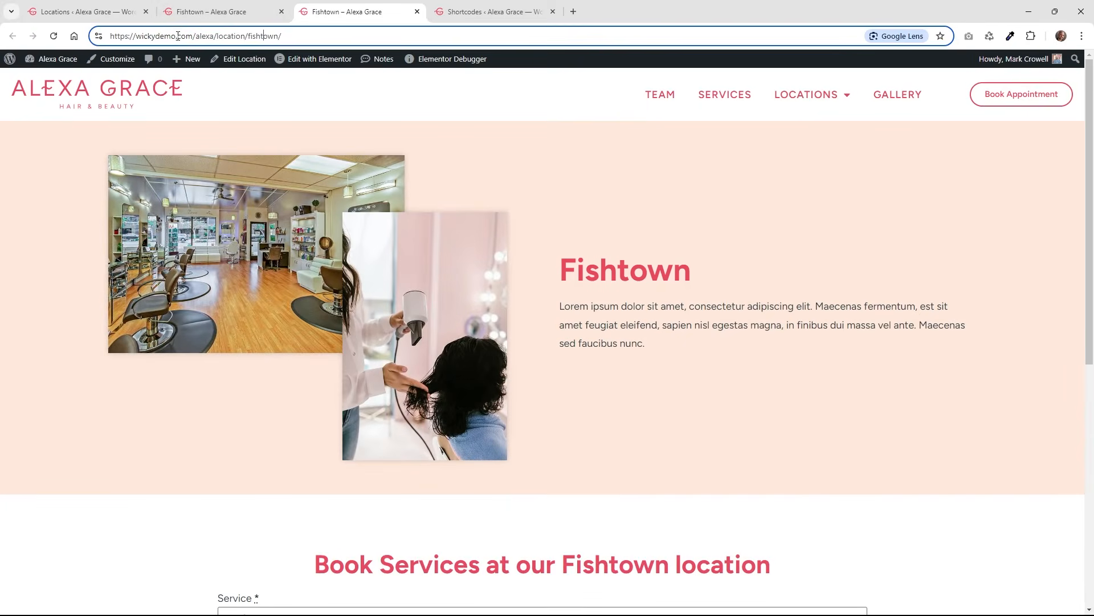
drag(219, 40, 110, 37)
click(227, 33)
drag(218, 35, 232, 38)
click(250, 36)
drag(282, 37, 114, 41)
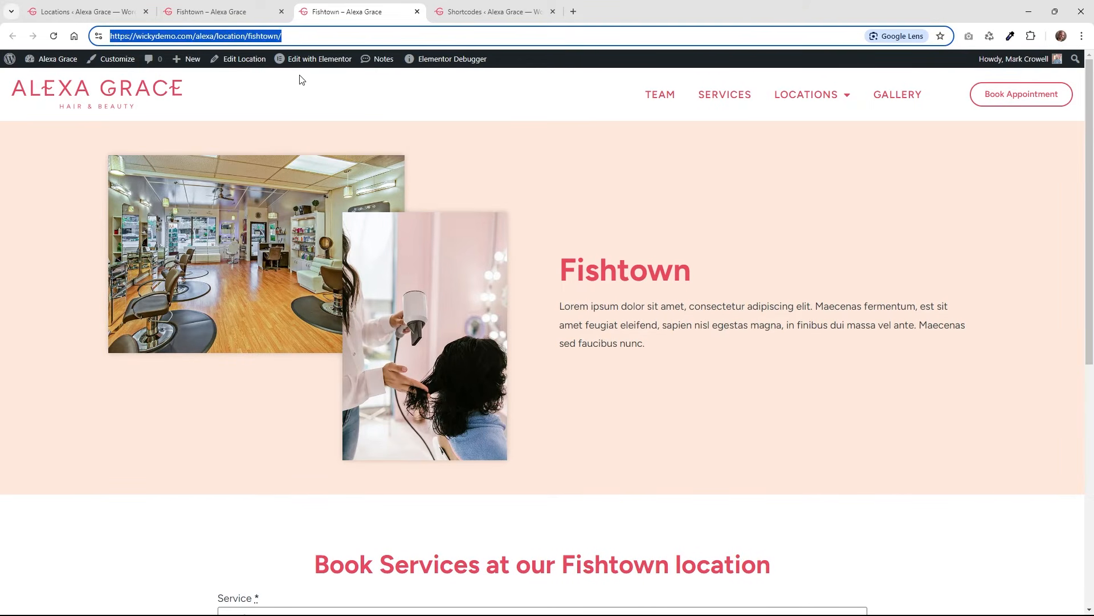
Open the Rittenhouse location page, compare it with Fishtown, then return to admin Locations.
mouse_move(798, 104)
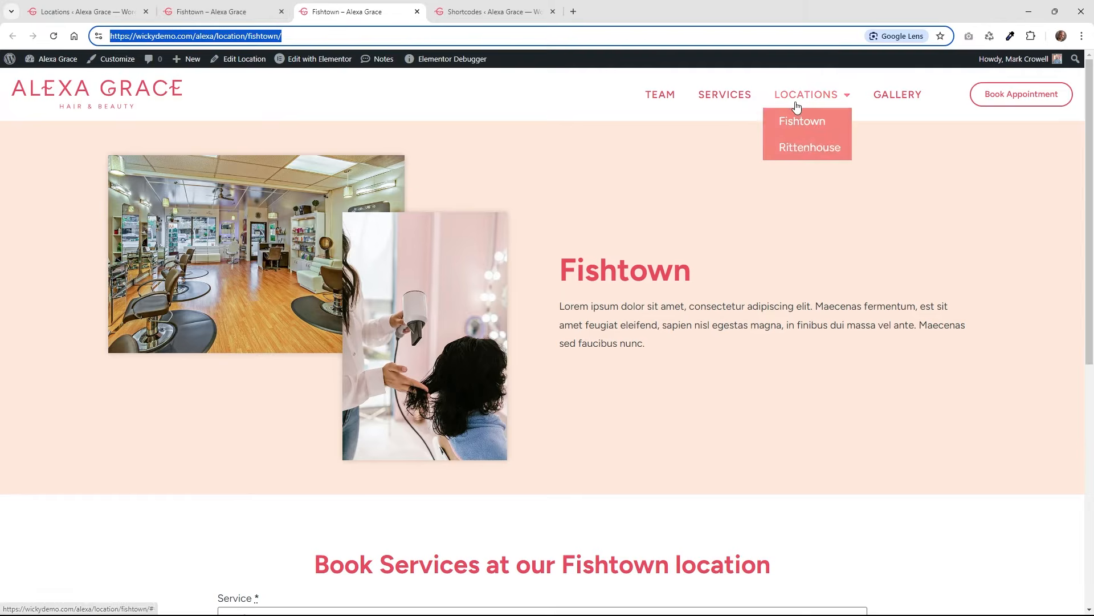
click(805, 149)
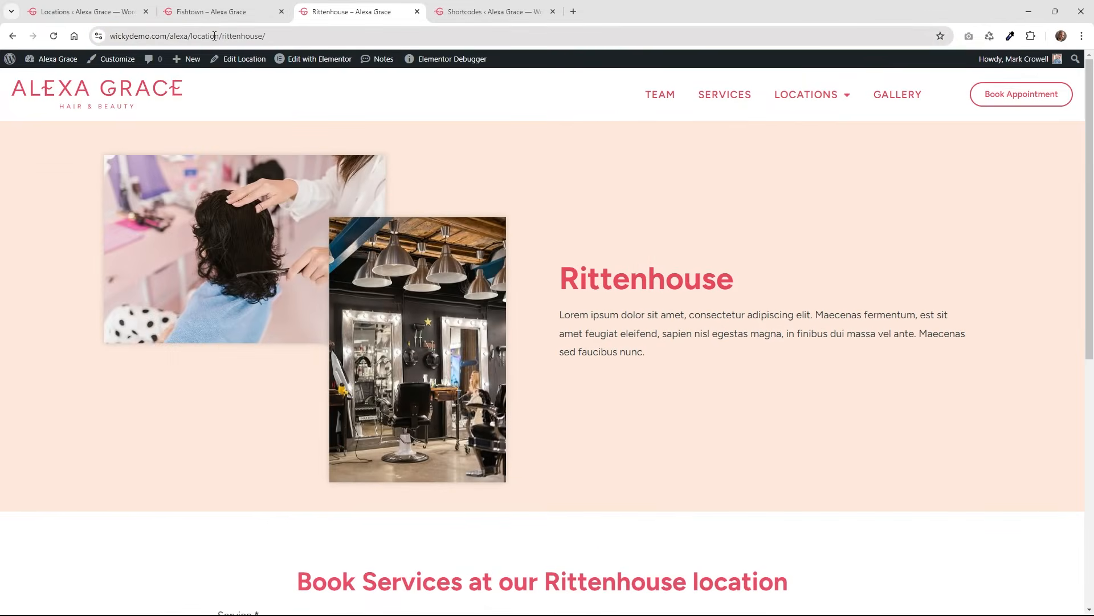
click(217, 12)
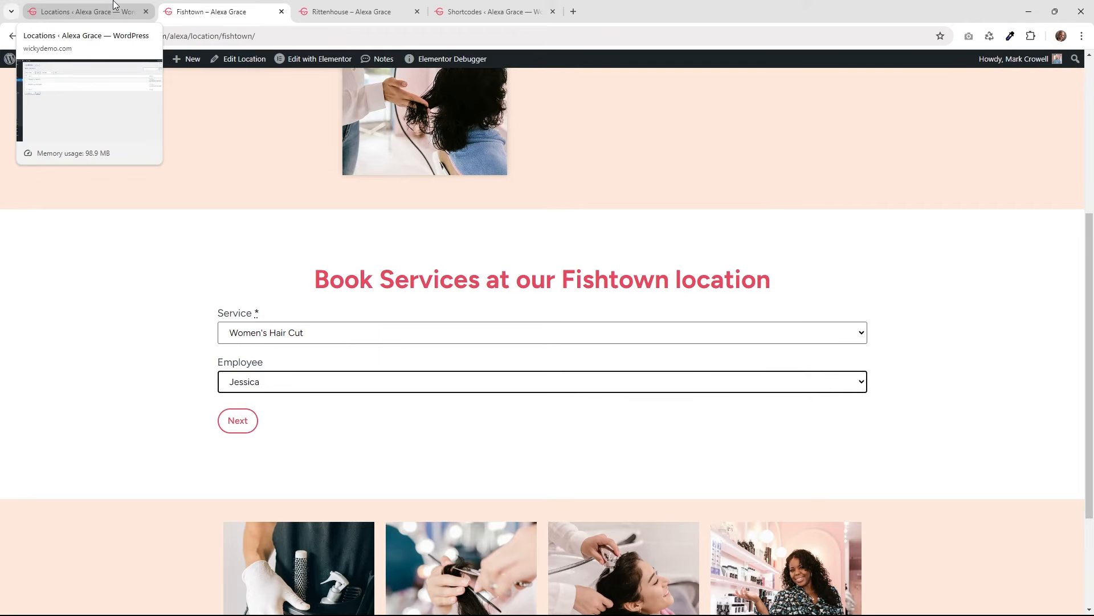
click(113, 7)
click(389, 8)
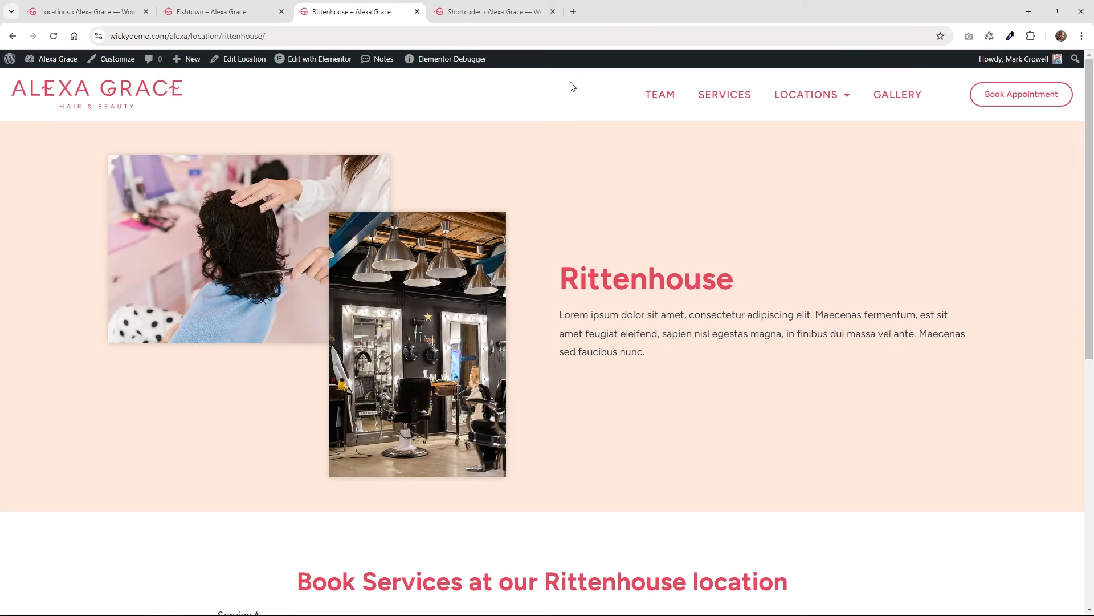
mouse_move(795, 96)
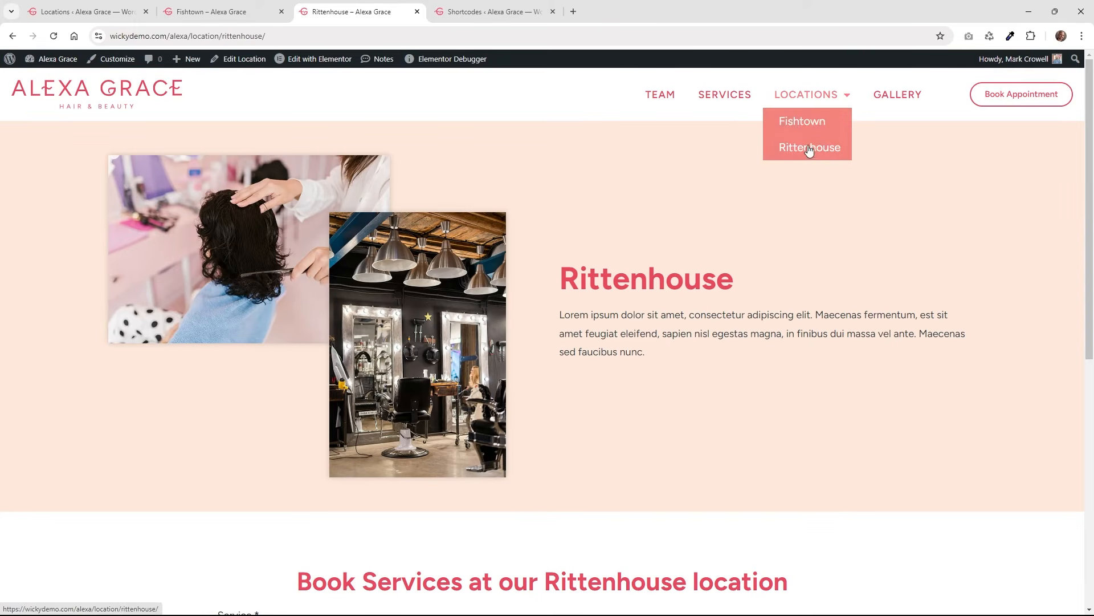
click(240, 3)
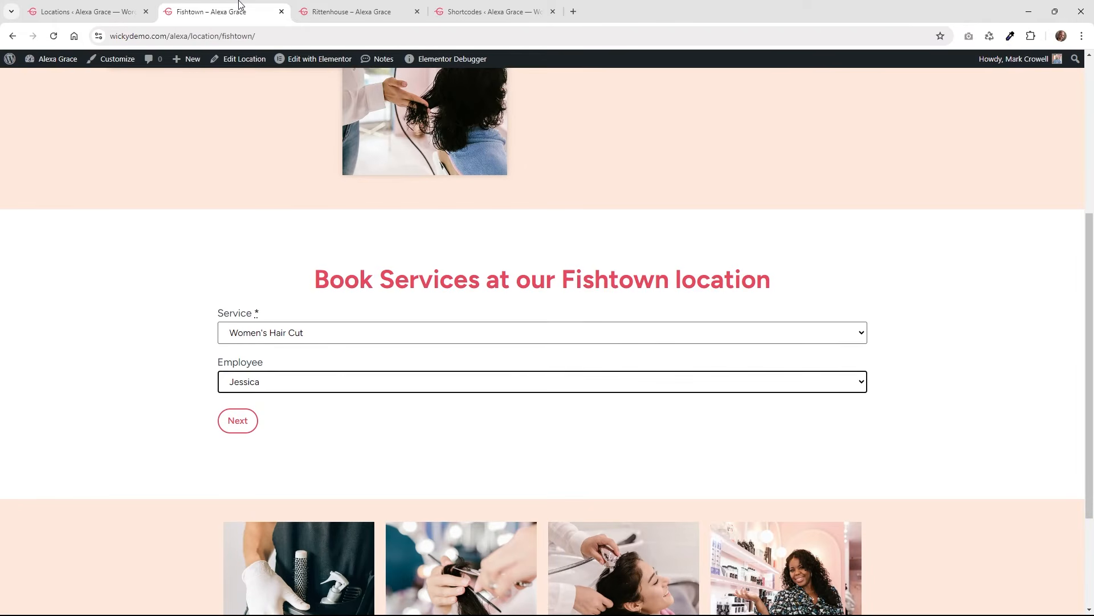
click(99, 4)
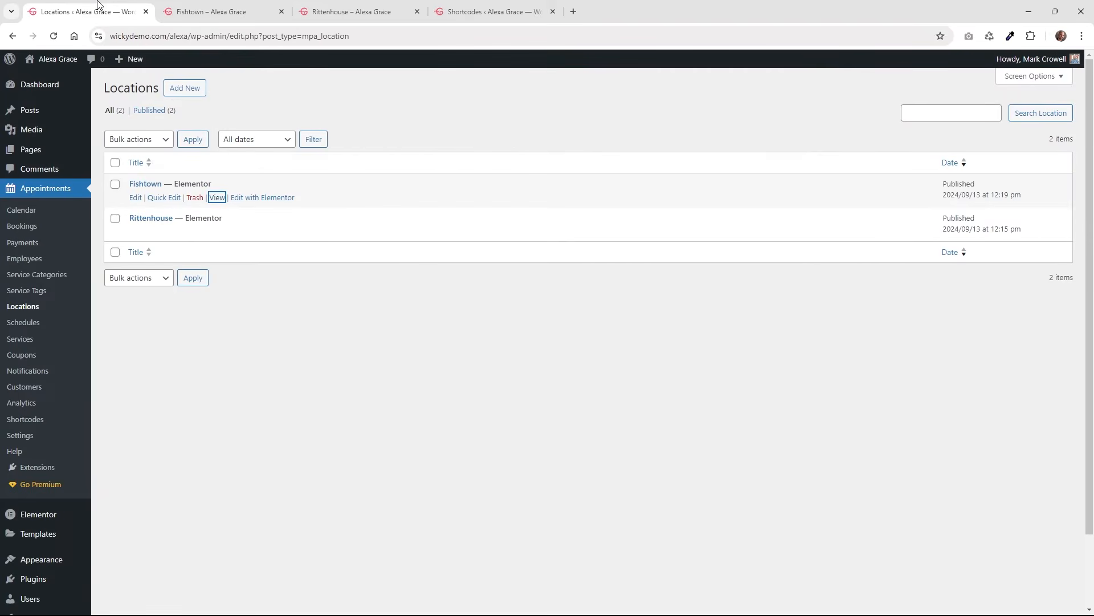
click(37, 420)
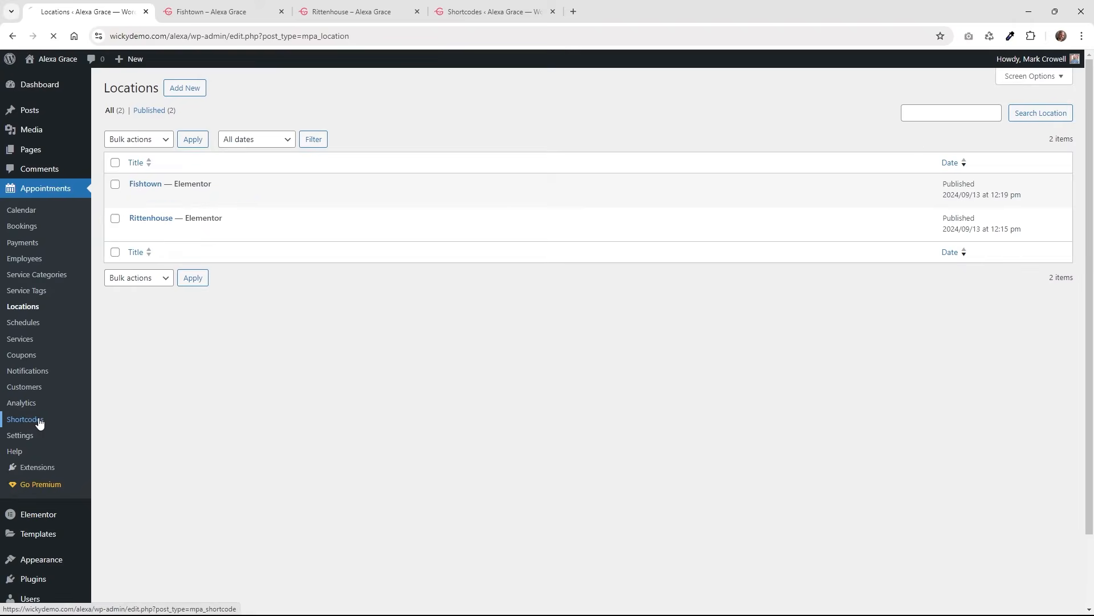
Open the Rittenhouse Location shortcode and confirm Rittenhouse as its default location.
click(199, 88)
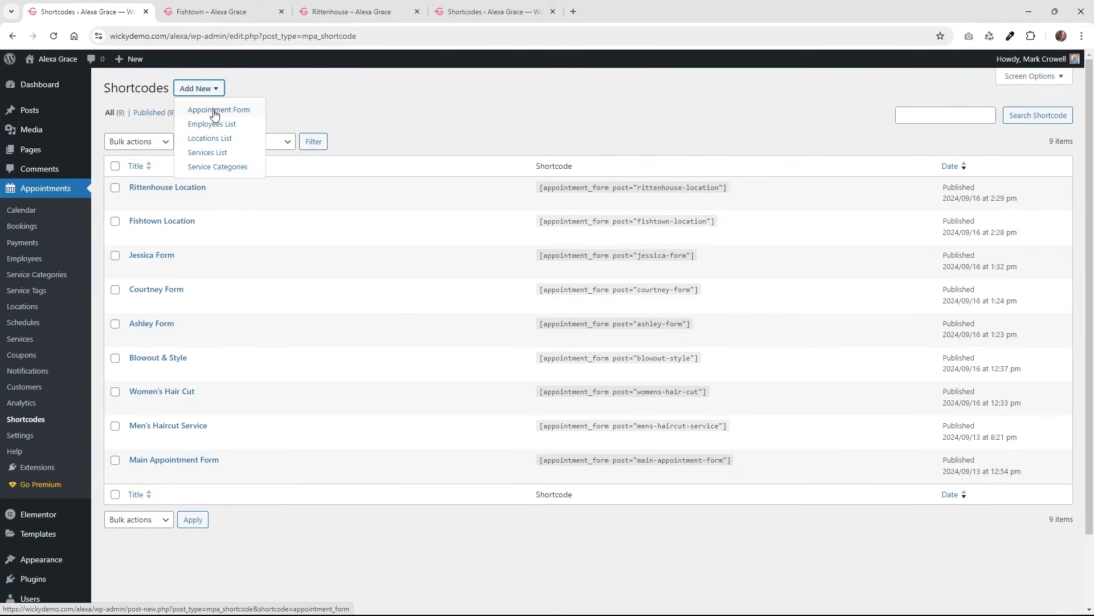
click(167, 188)
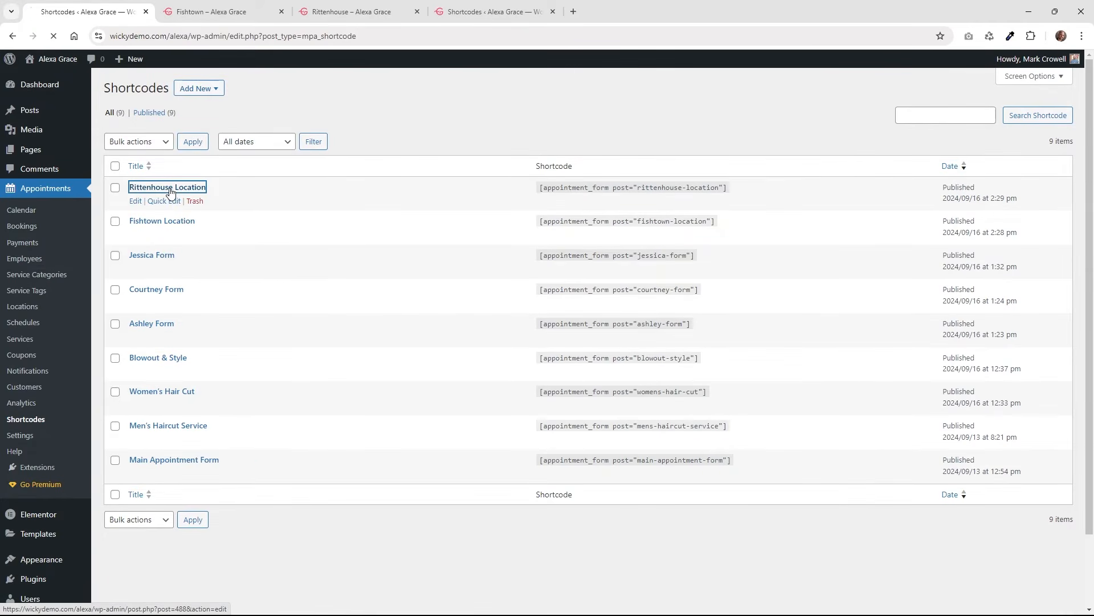
click(129, 118)
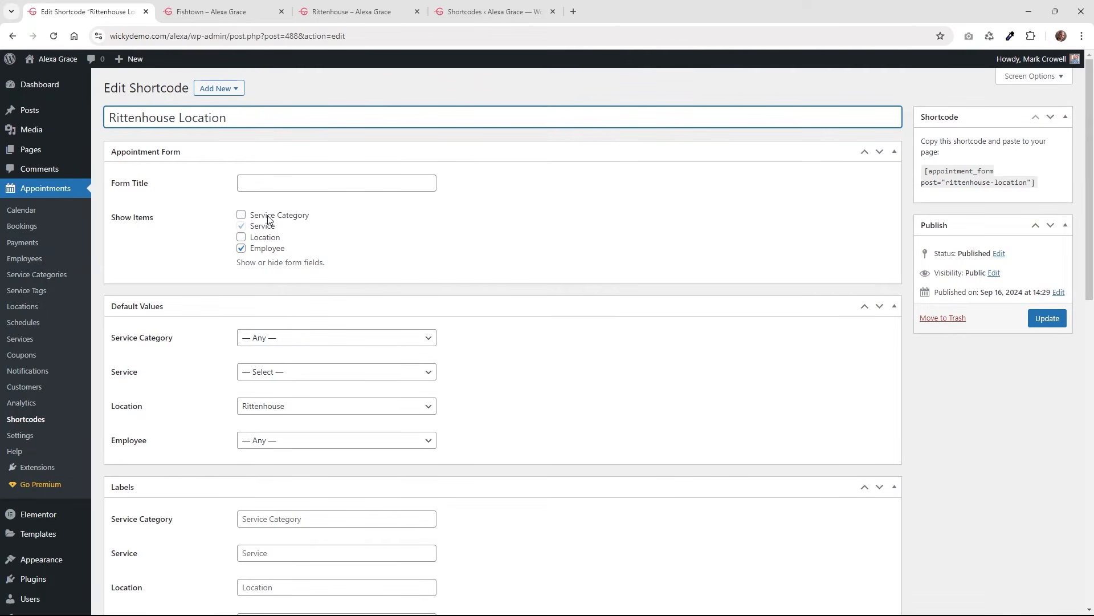
mouse_move(254, 227)
click(268, 411)
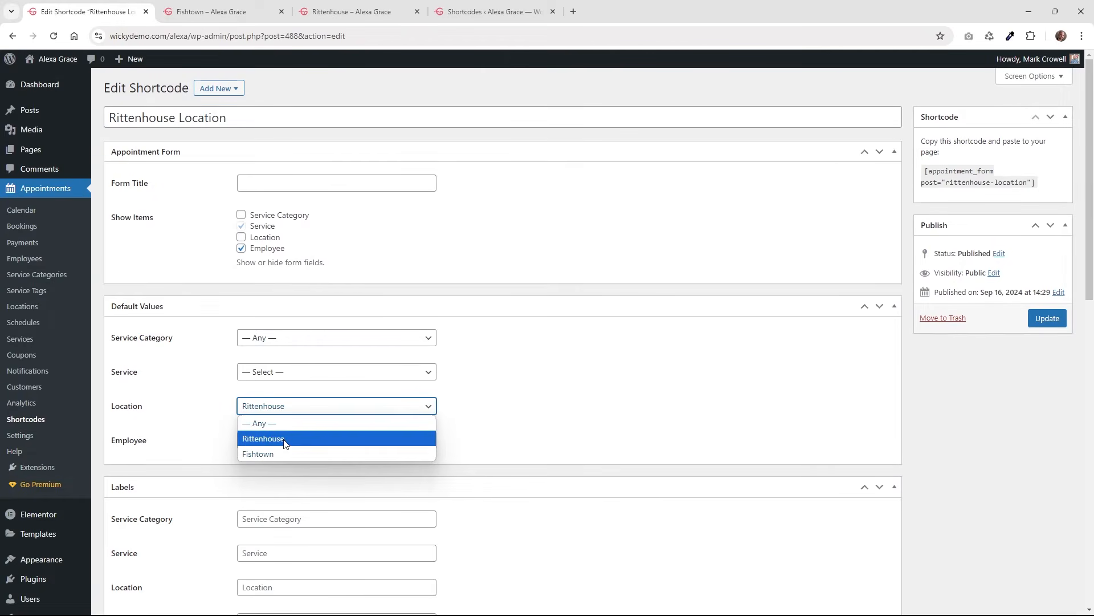
click(192, 431)
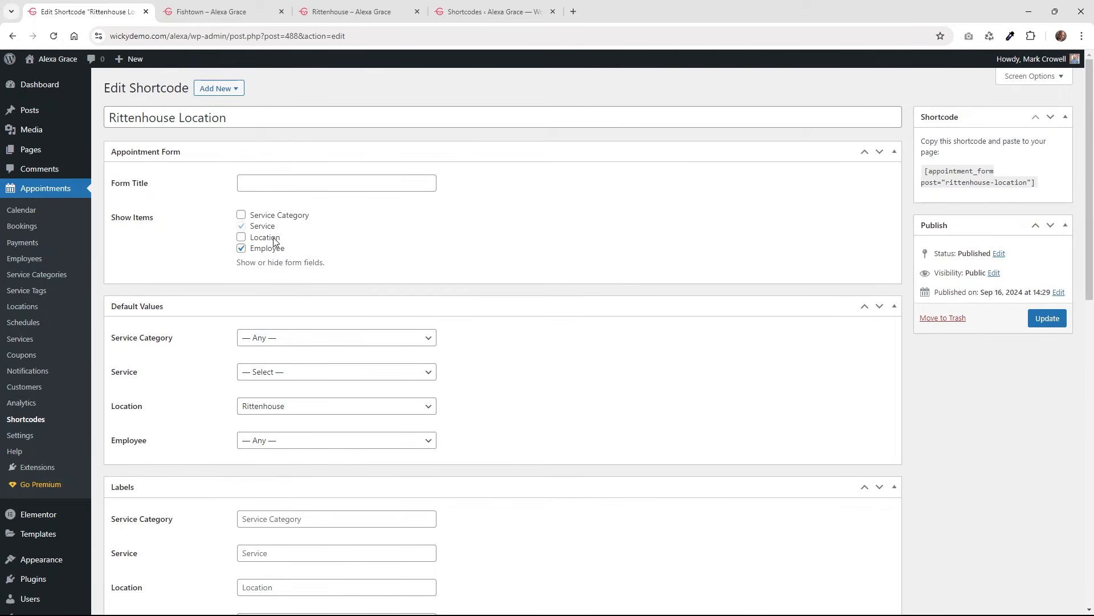
Update the Rittenhouse Location shortcode and view the Rittenhouse page.
mouse_move(269, 231)
scroll(218, 342, down, 3)
scroll(287, 370, down, 4)
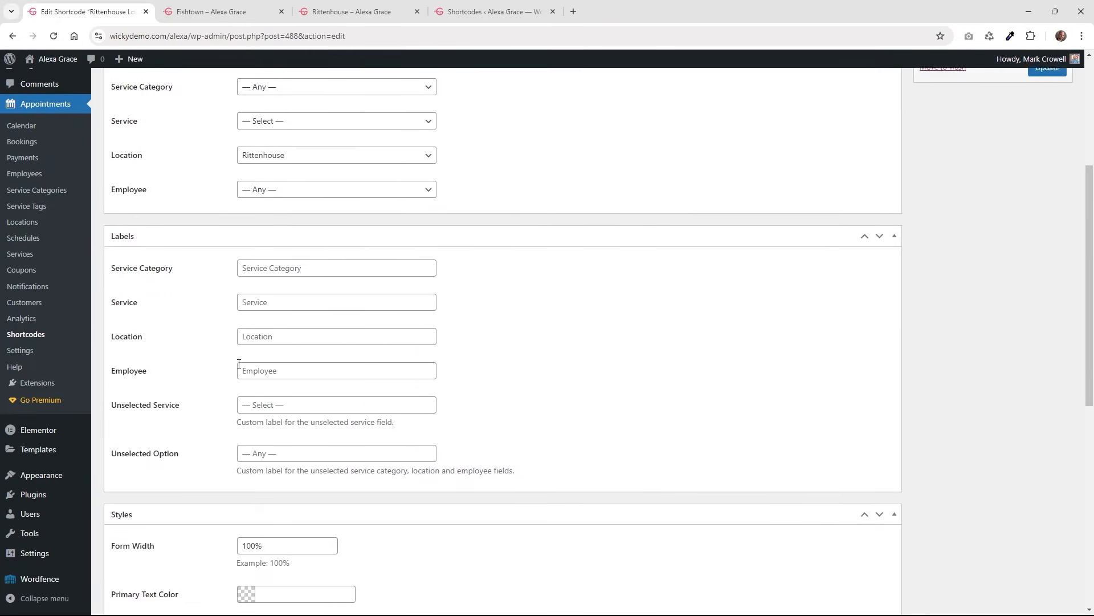
scroll(250, 262, down, 6)
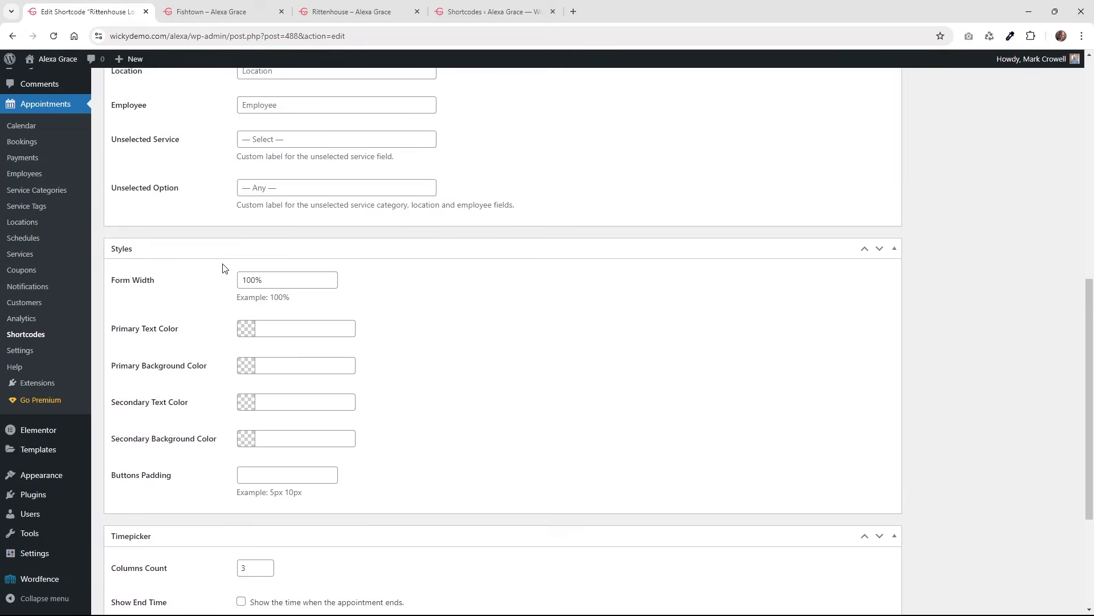
scroll(239, 410, up, 13)
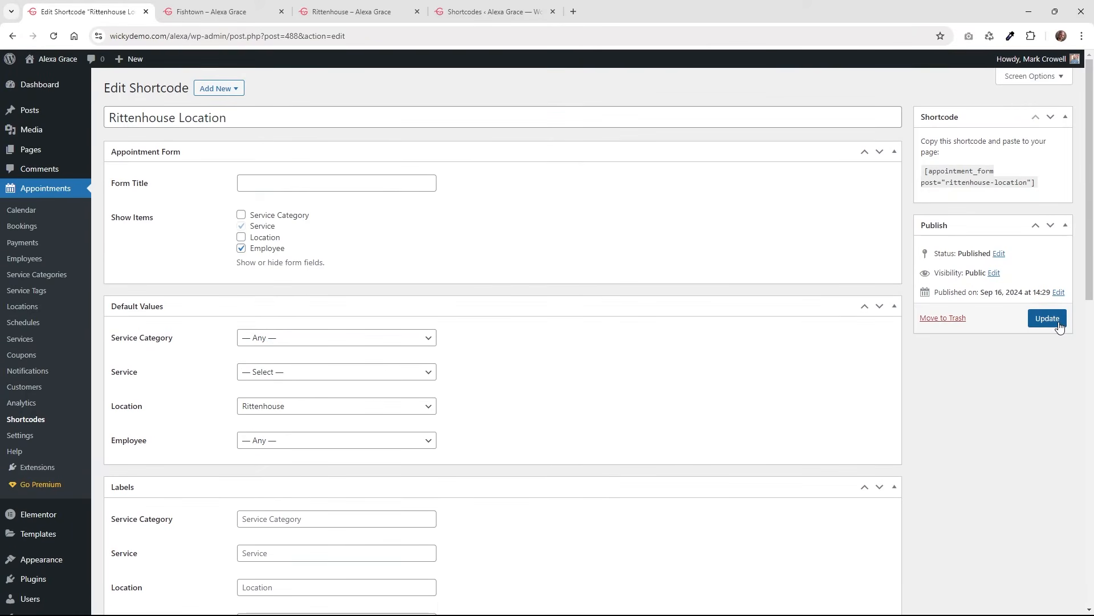
click(1047, 318)
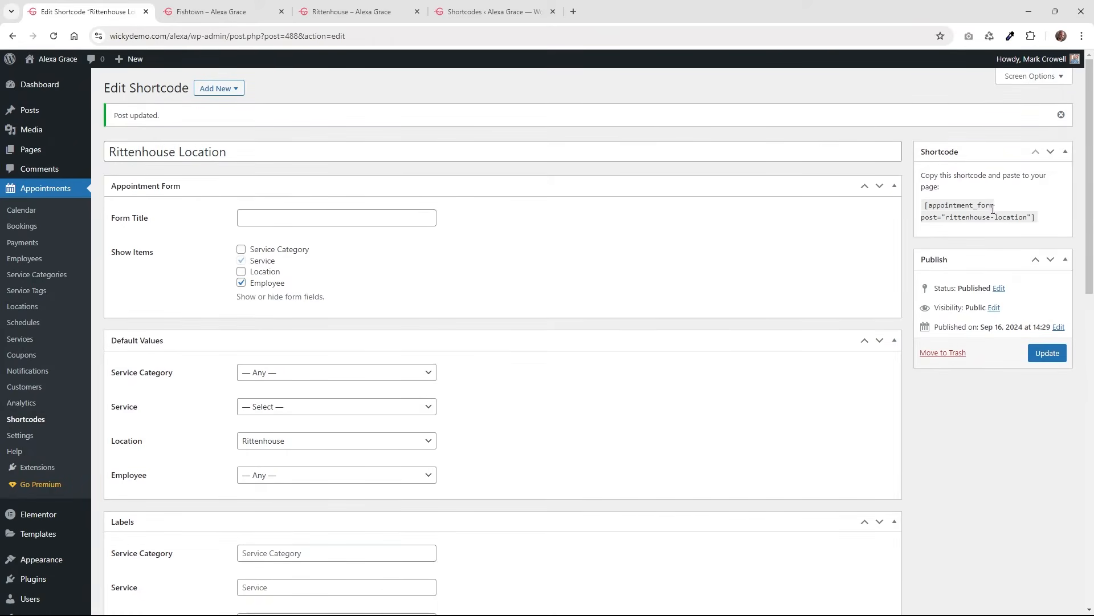
click(401, 7)
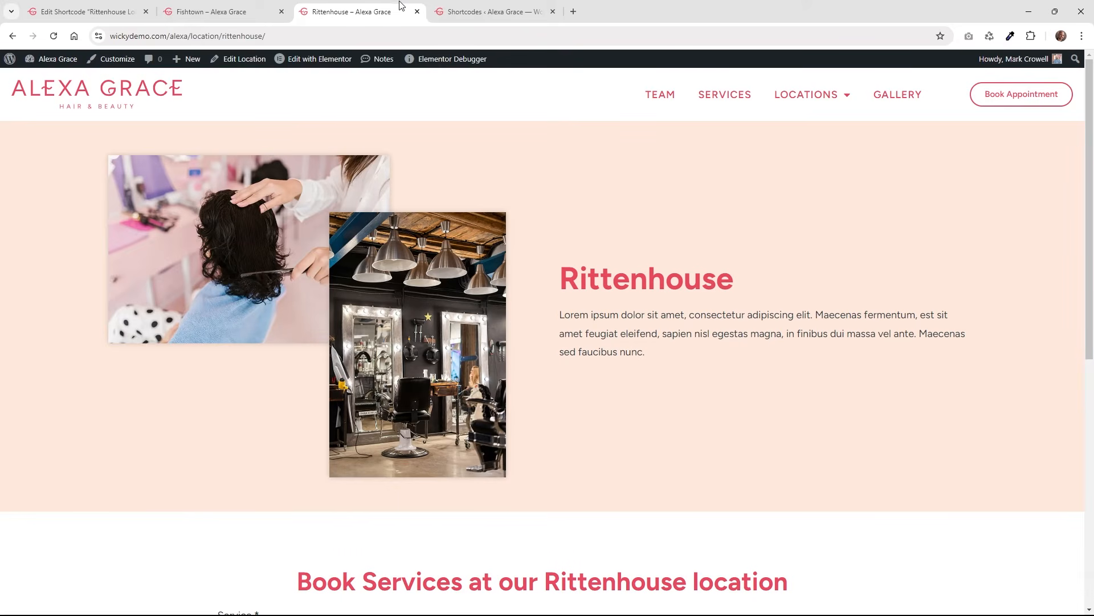
Open the Rittenhouse page in Elementor in a new tab and select its booking form widget.
mouse_move(296, 61)
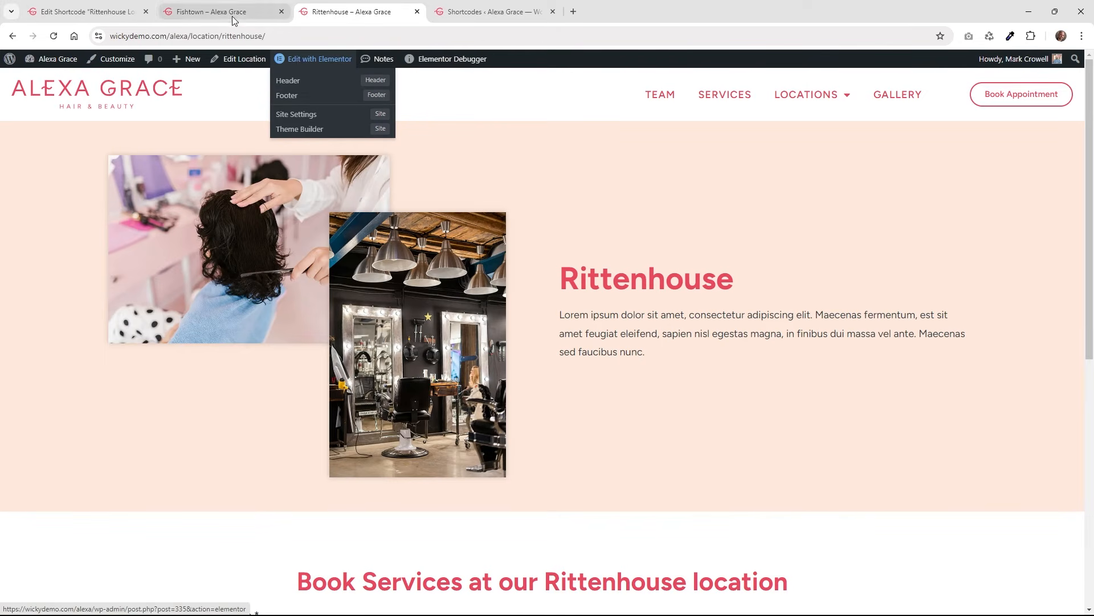
right_click(311, 63)
click(332, 75)
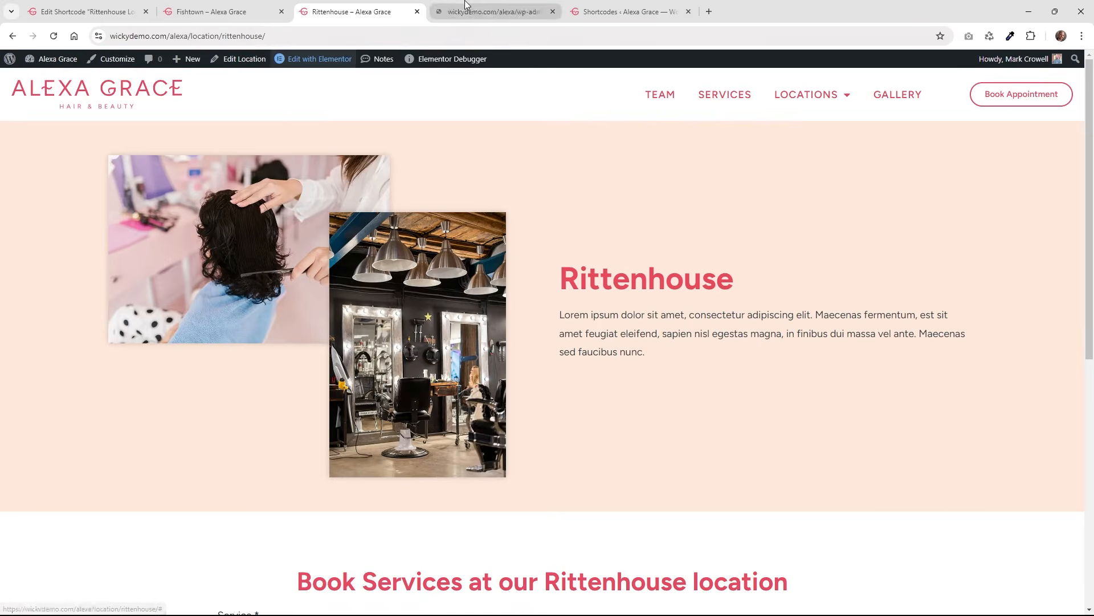
click(490, 12)
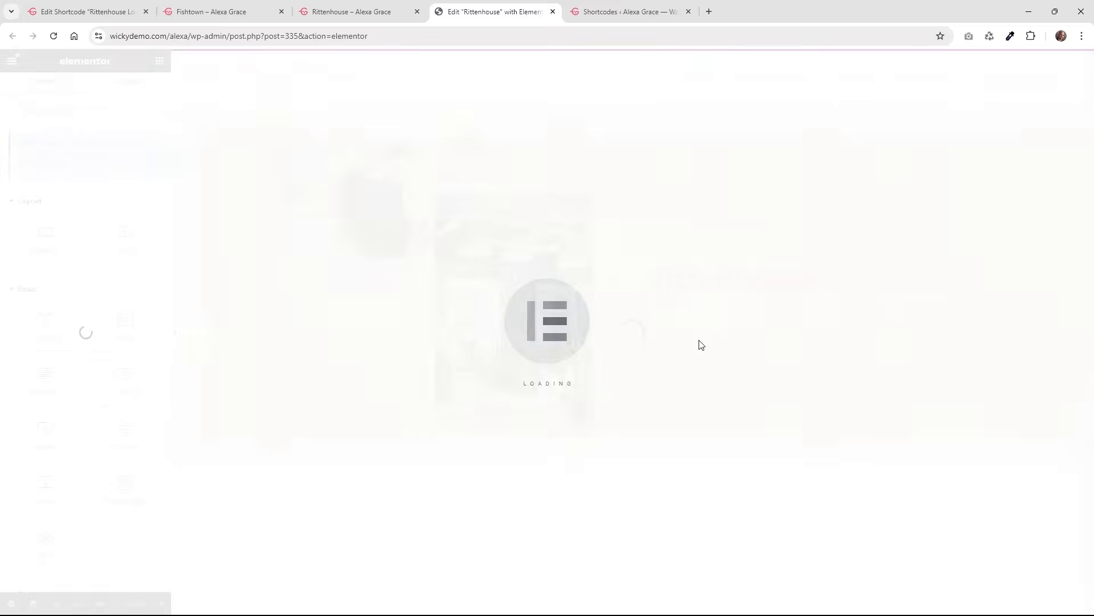
scroll(701, 342, down, 6)
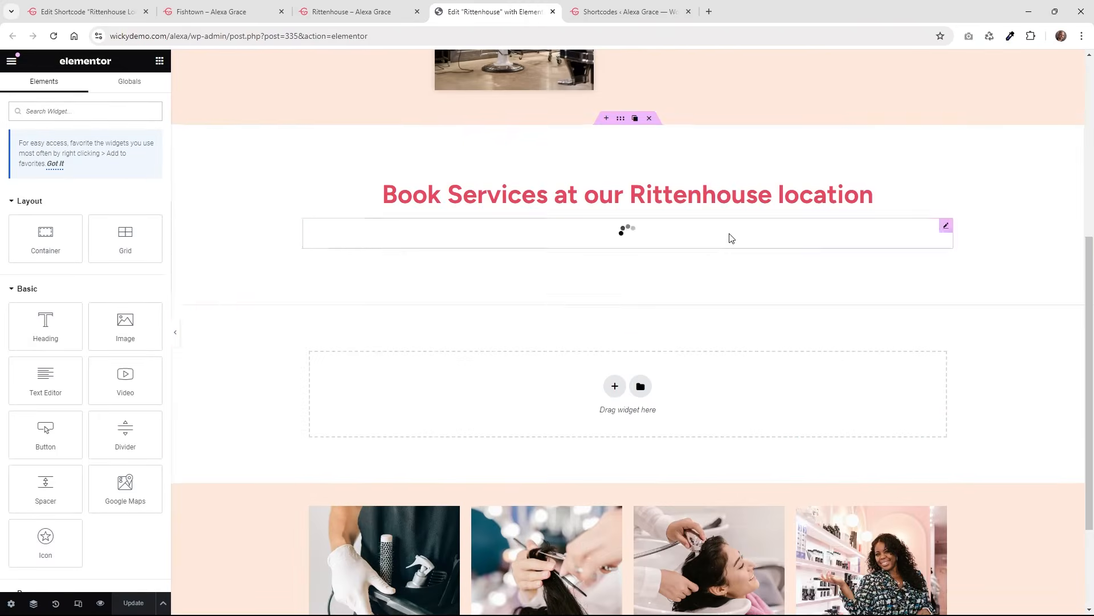
click(946, 225)
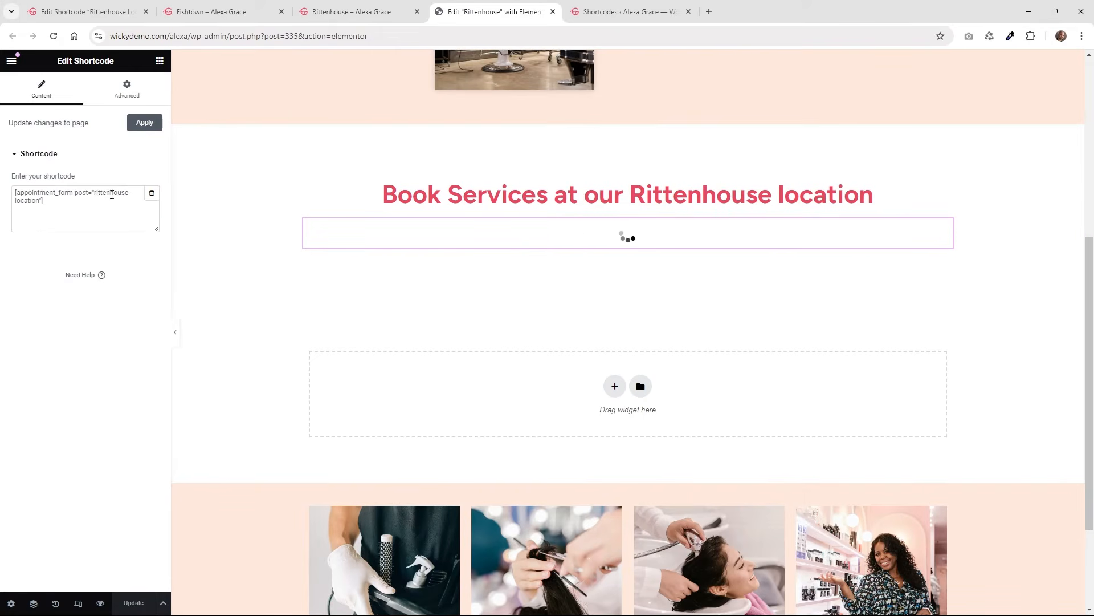
Check the widget's shortcode names the rittenhouse location, then go back to the live page tabs.
drag(65, 204, 9, 189)
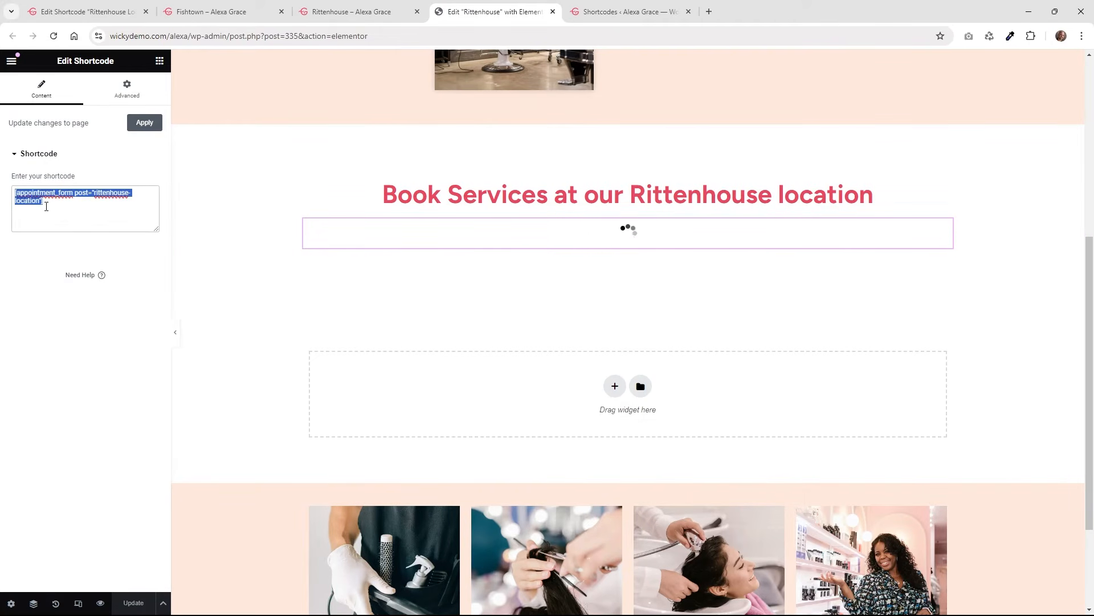
click(46, 191)
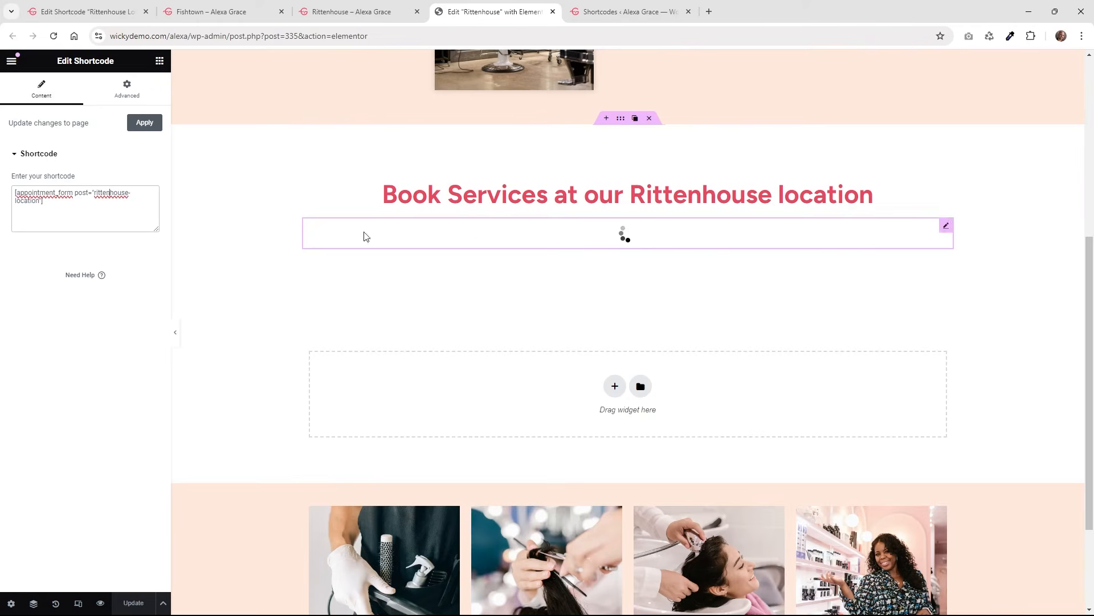
scroll(664, 265, up, 6)
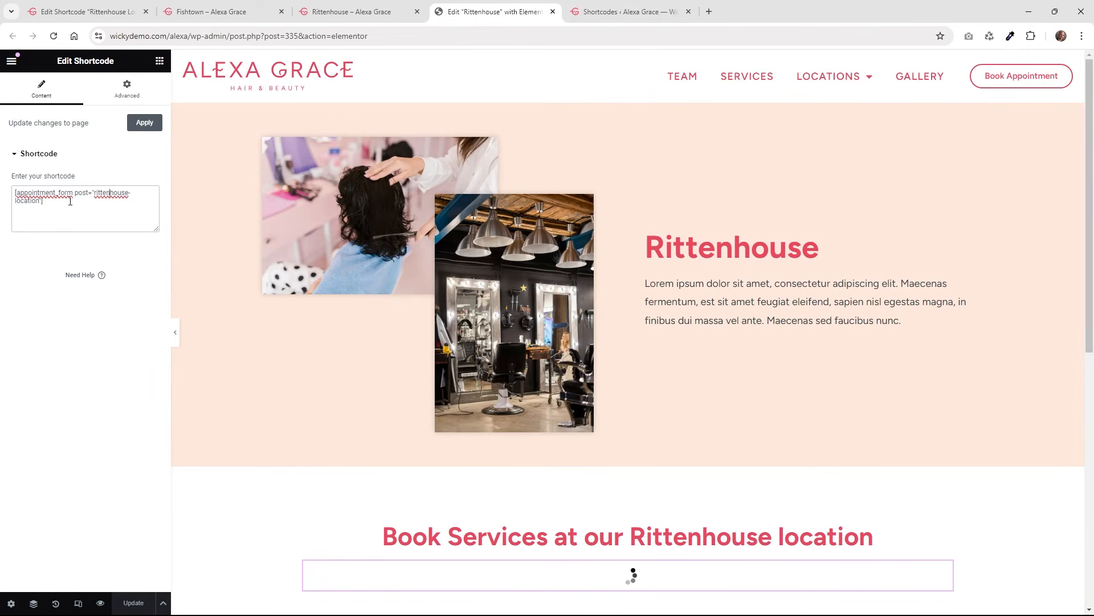
drag(110, 191, 111, 202)
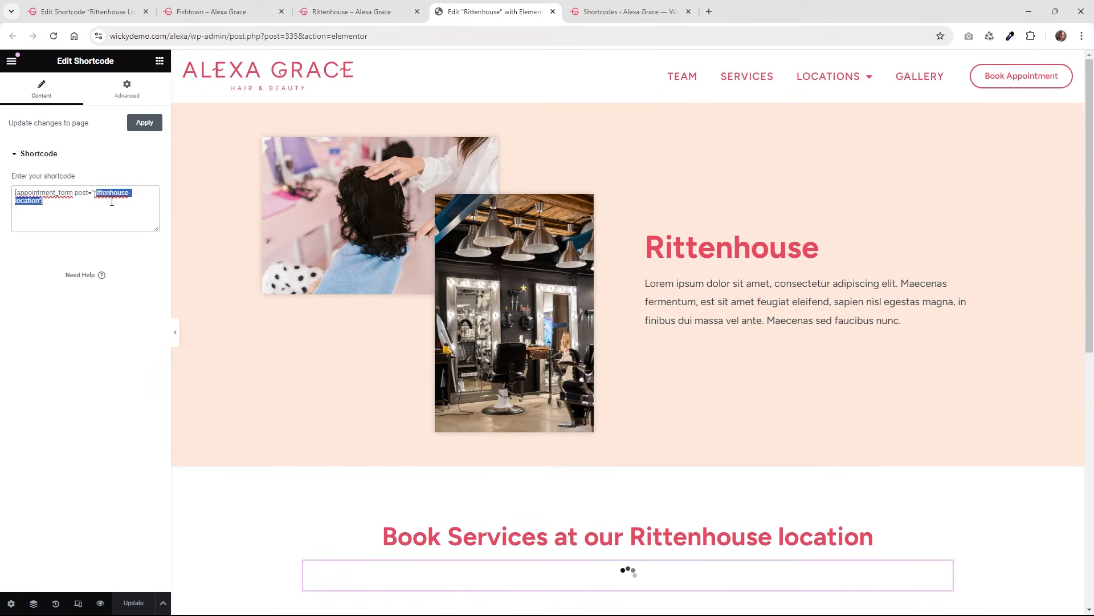
click(44, 204)
key(ctrl+a)
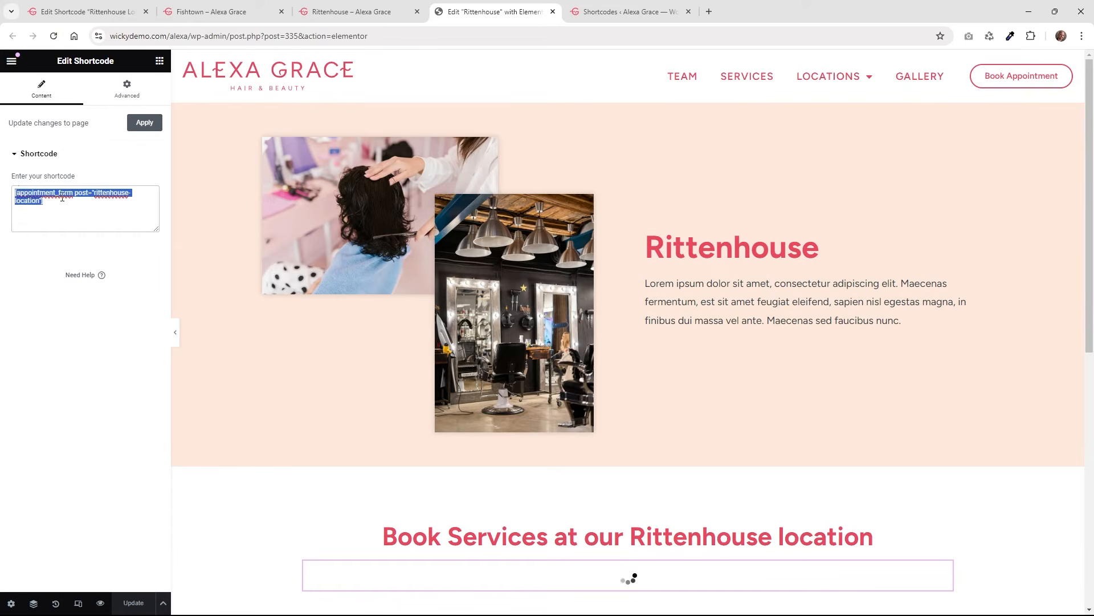
click(351, 5)
click(238, 3)
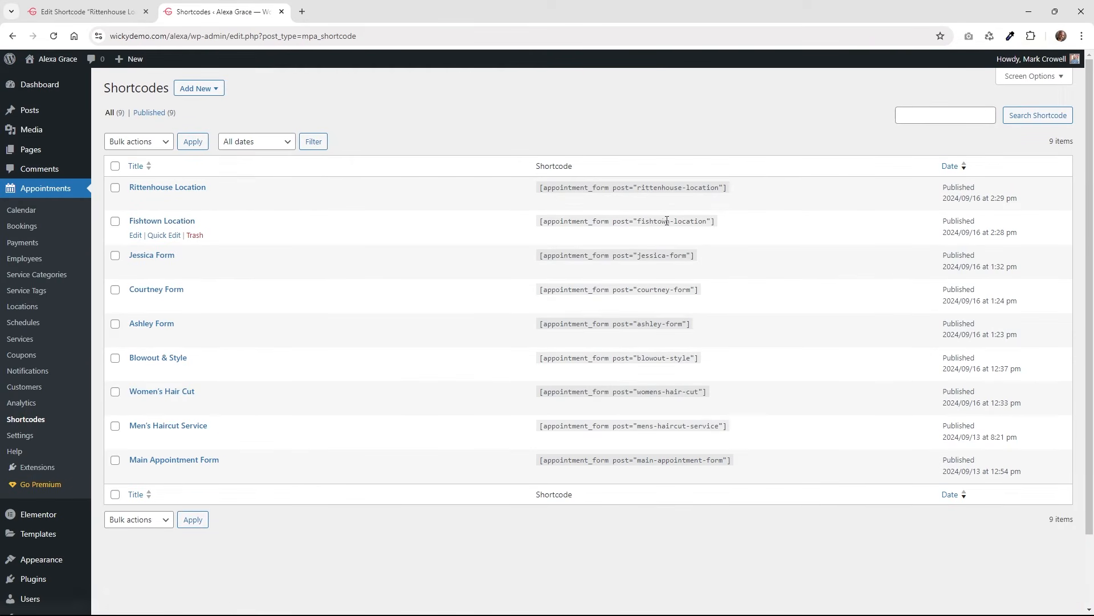
Copy the Fishtown Location shortcode, then open Ashley's employee page from Team and inspect its address.
drag(722, 226, 541, 221)
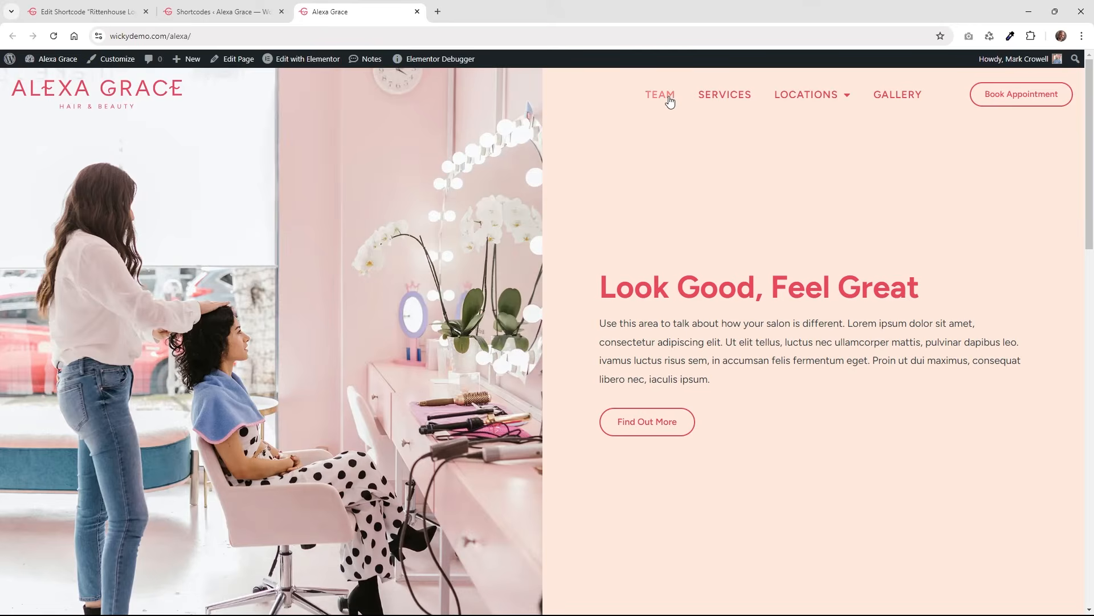
click(668, 100)
drag(1092, 220, 1092, 388)
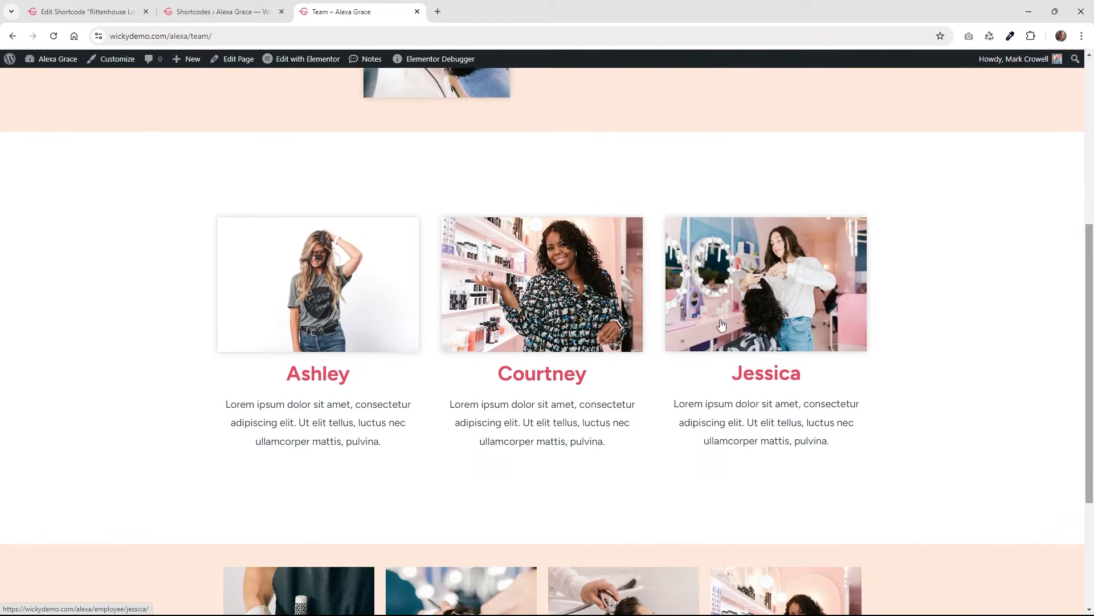
click(318, 302)
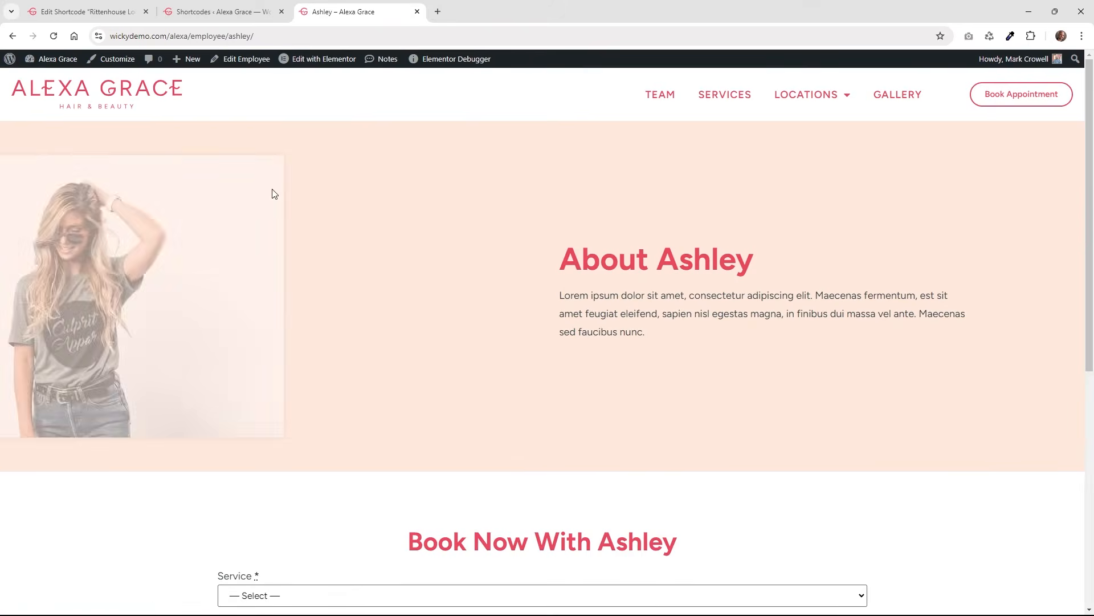
click(200, 36)
click(224, 38)
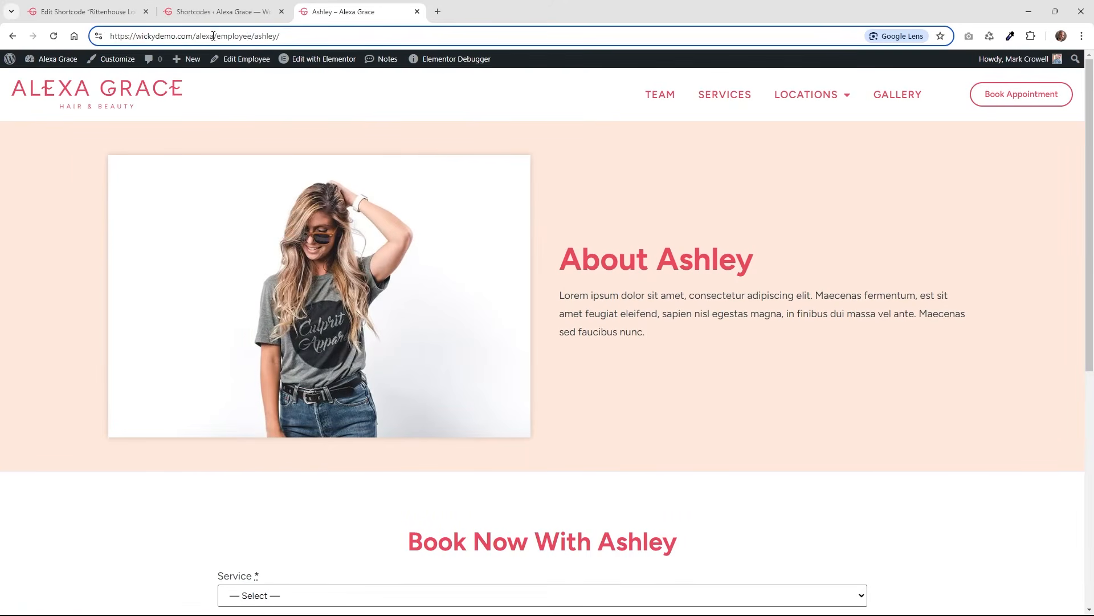
drag(217, 37, 256, 40)
click(253, 40)
key(alt+Left)
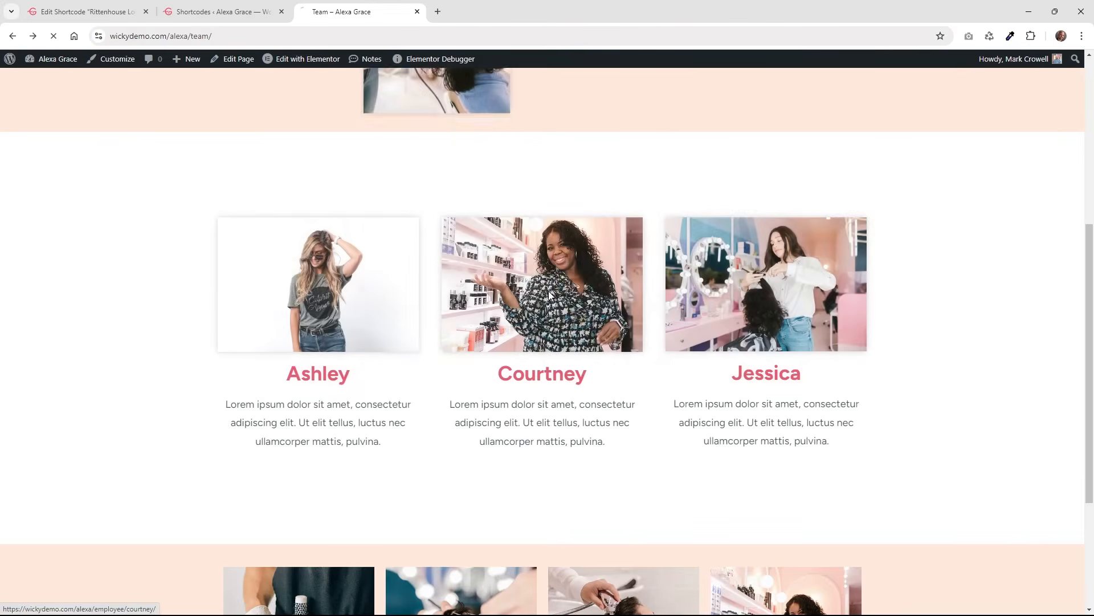
Open Courtney's employee page, check the admin employees list, then return to the Shortcodes list.
click(548, 290)
click(250, 38)
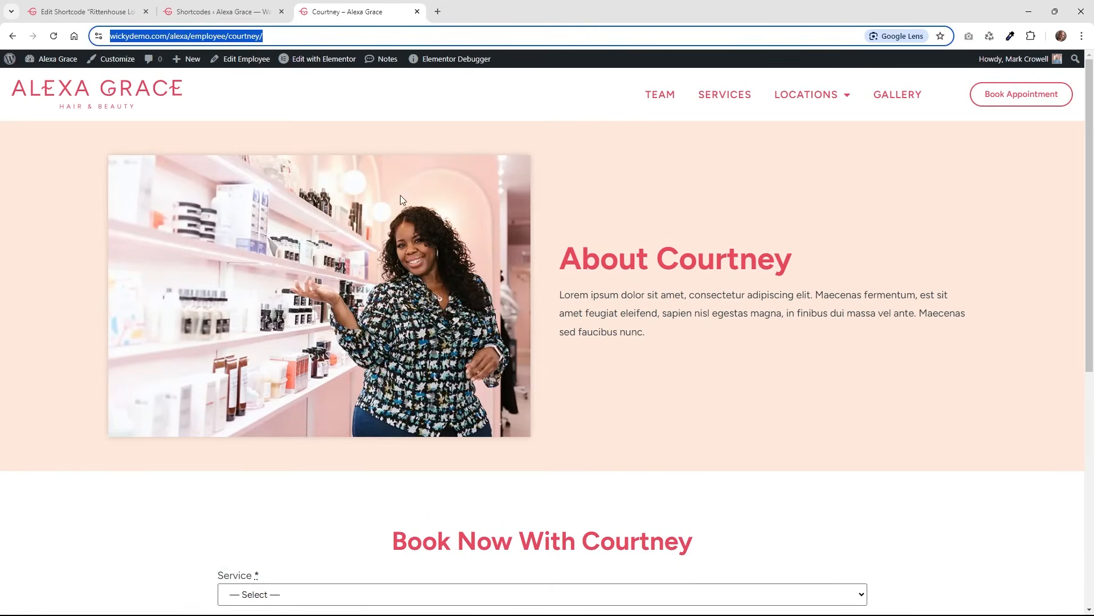
click(112, 6)
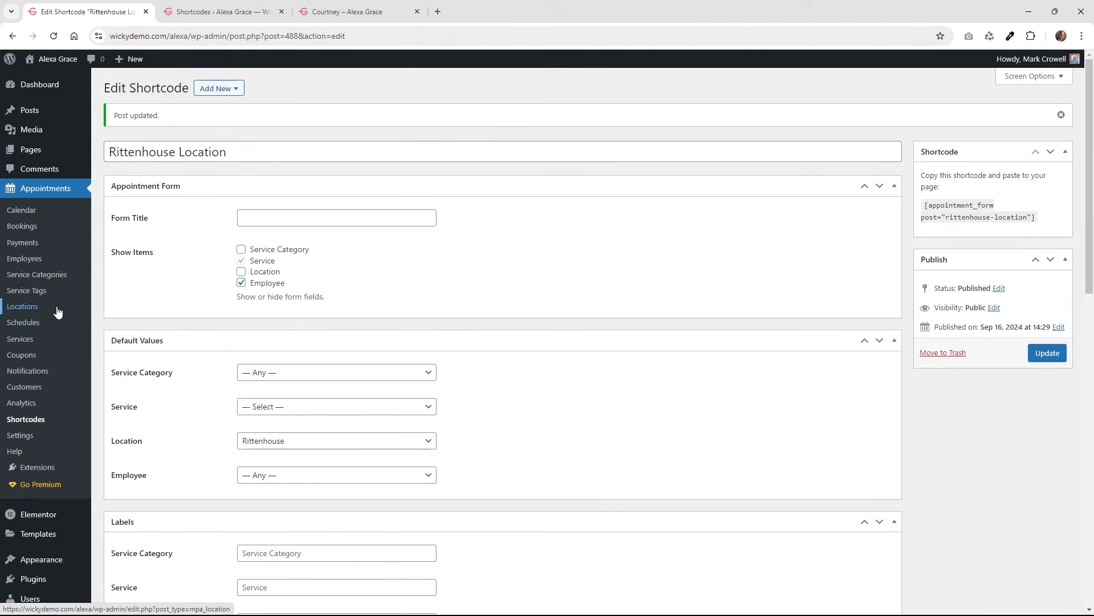
click(46, 261)
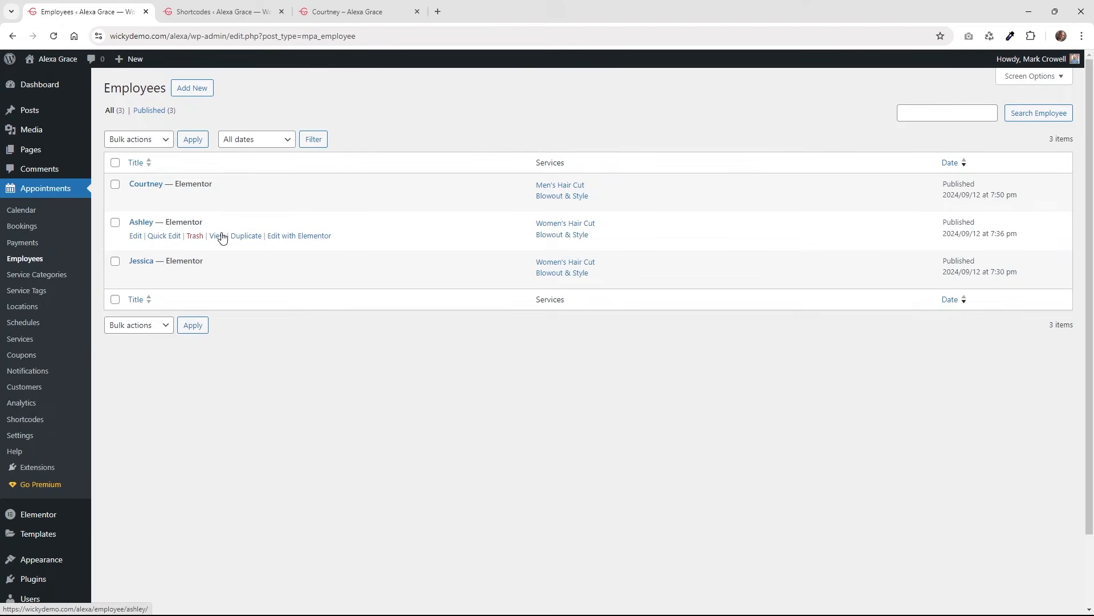
click(210, 14)
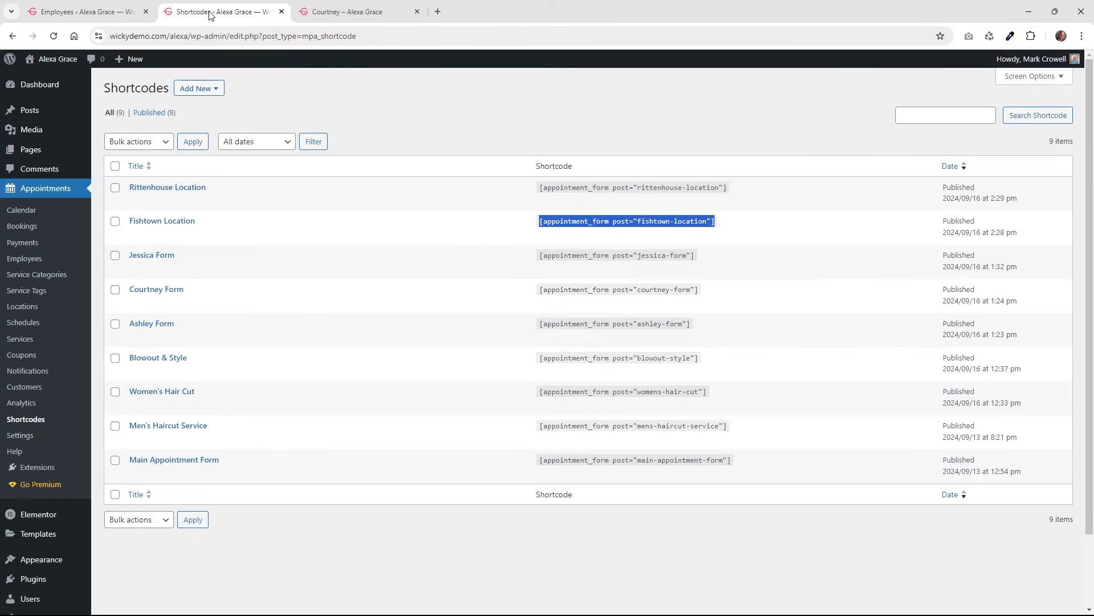
click(322, 7)
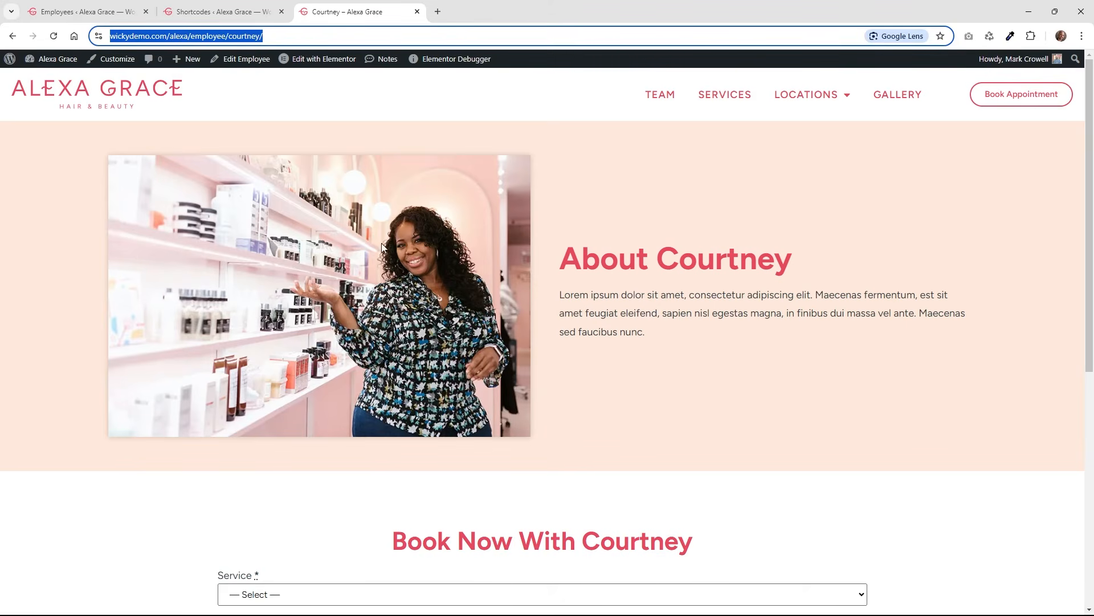
scroll(384, 296, down, 2)
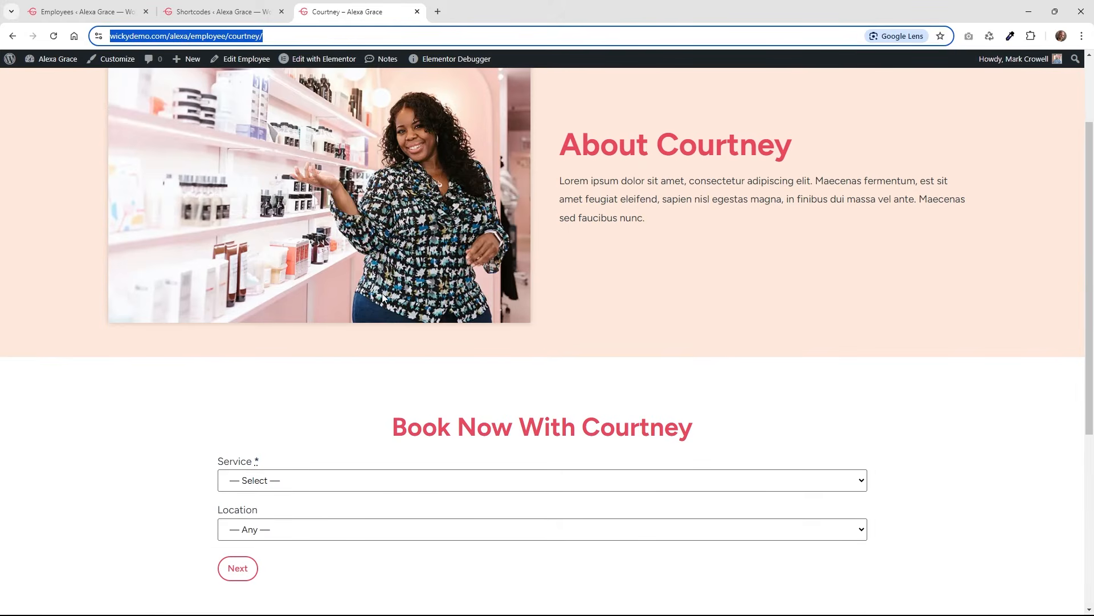
click(97, 8)
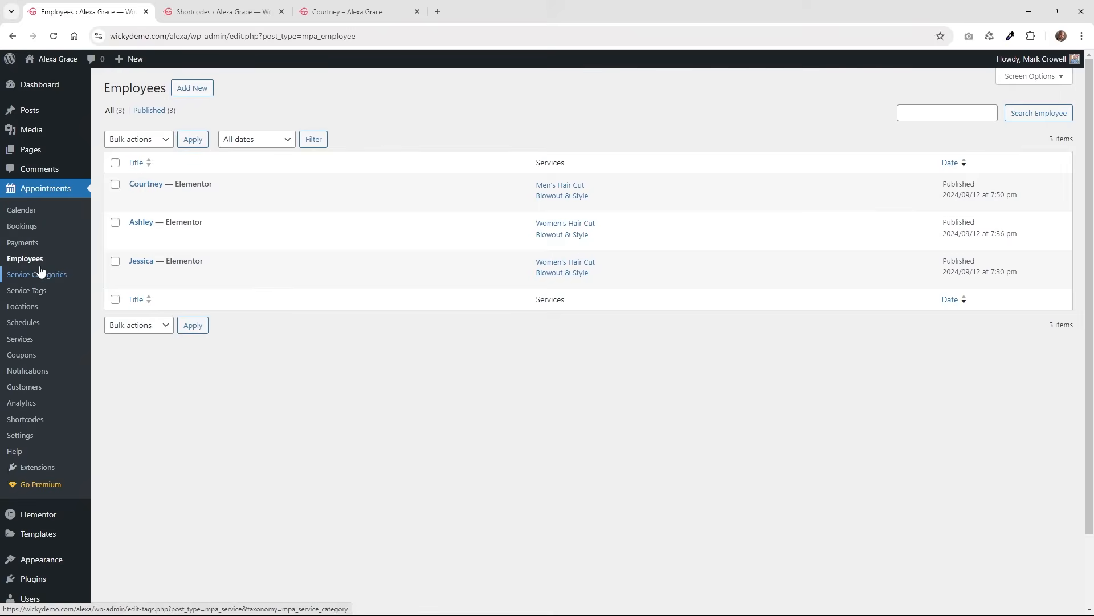
click(26, 419)
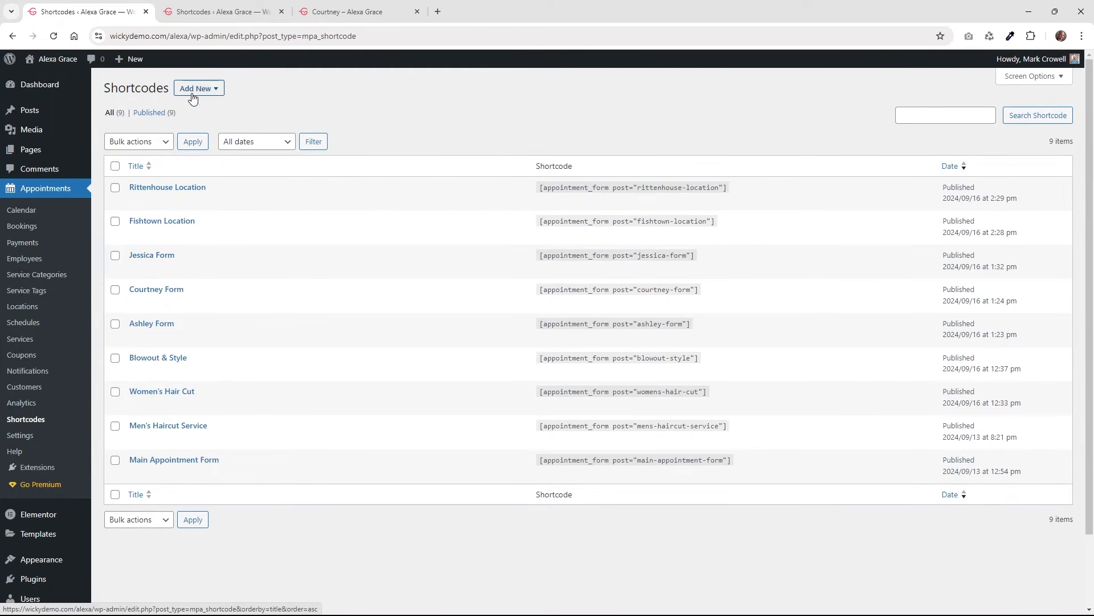
click(205, 89)
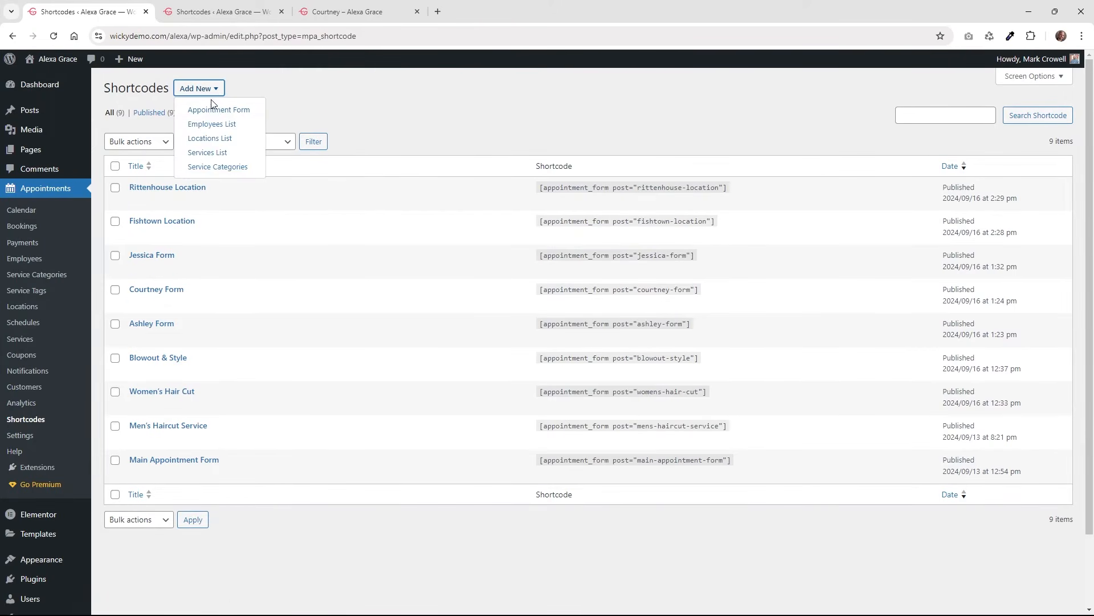
Open the Jessica Form shortcode, confirm Jessica as default employee, and copy its shortcode text.
click(152, 254)
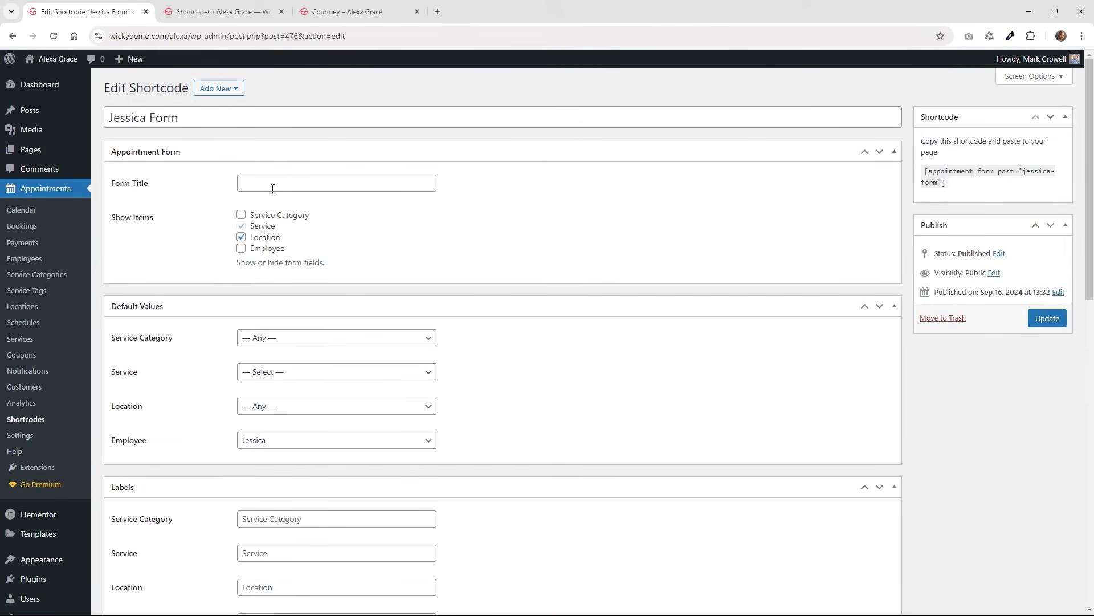
click(203, 117)
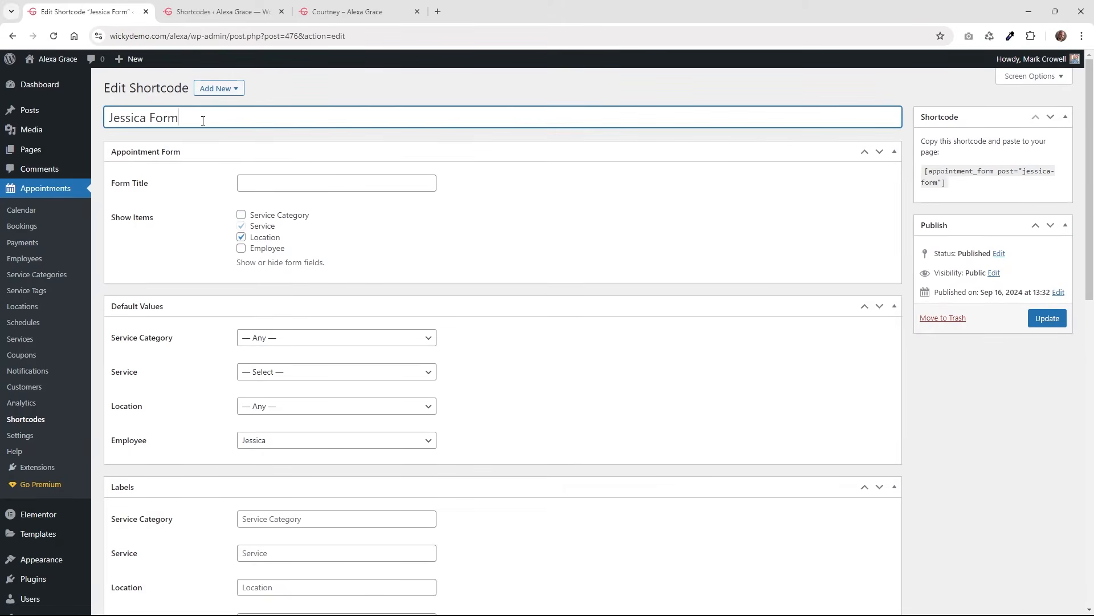
mouse_move(255, 225)
click(276, 441)
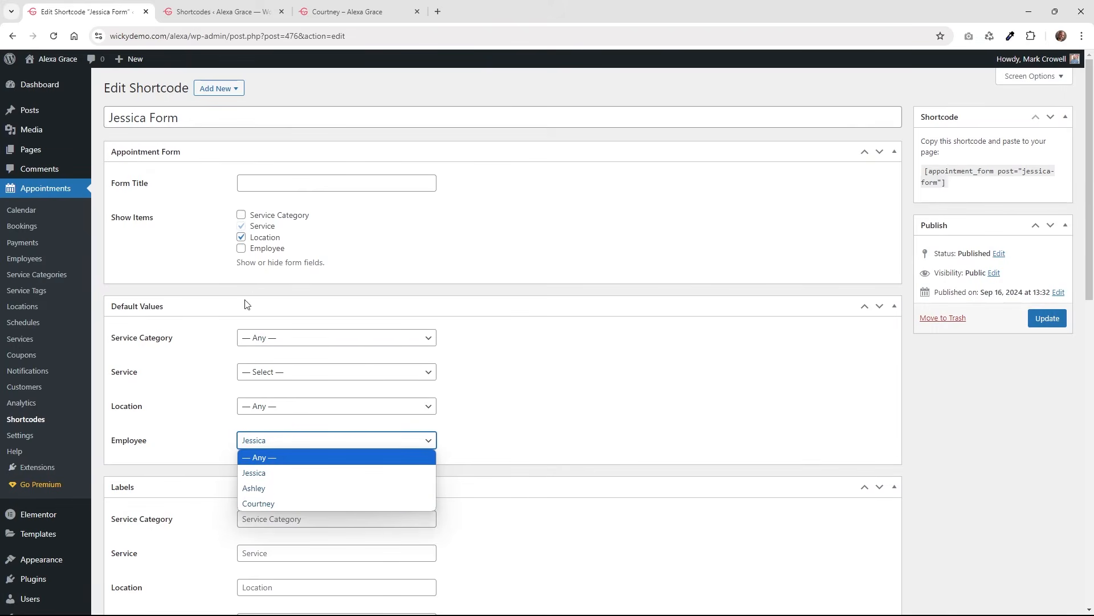
click(209, 464)
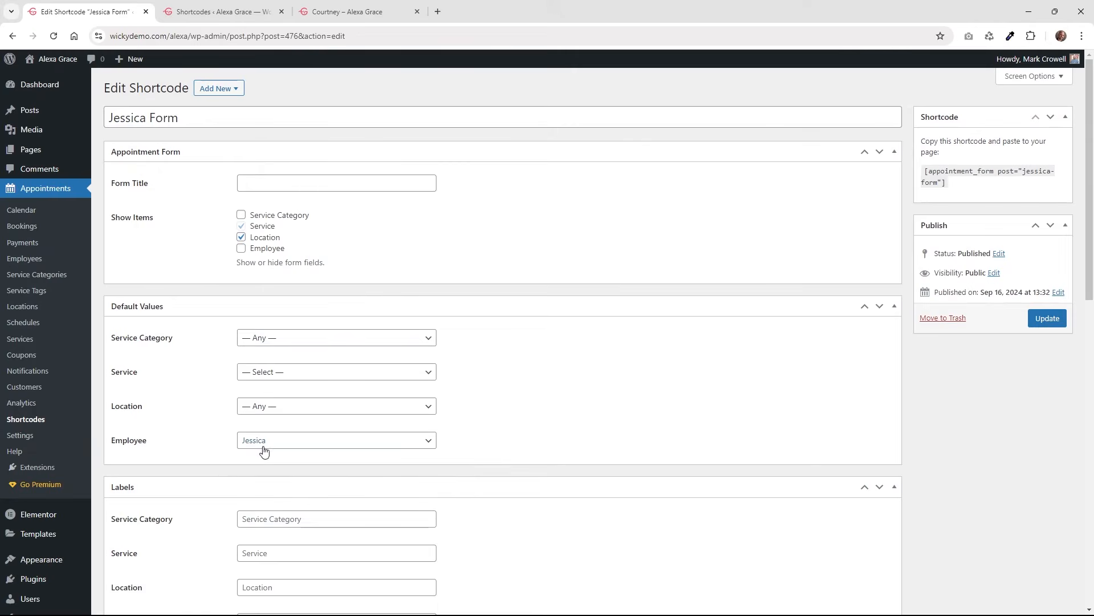
scroll(215, 451, down, 4)
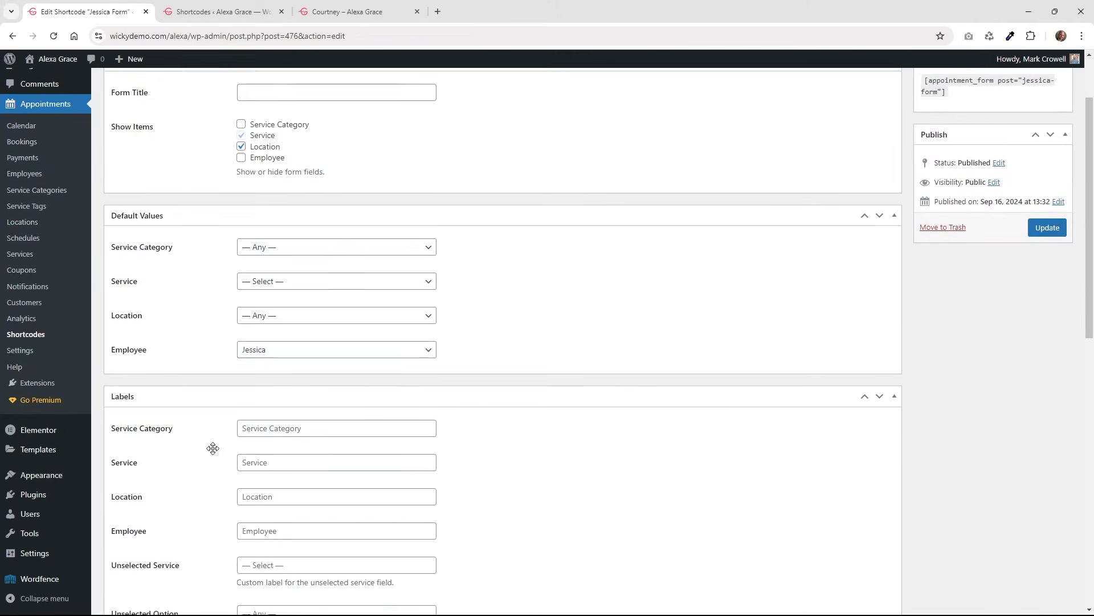
scroll(214, 451, up, 4)
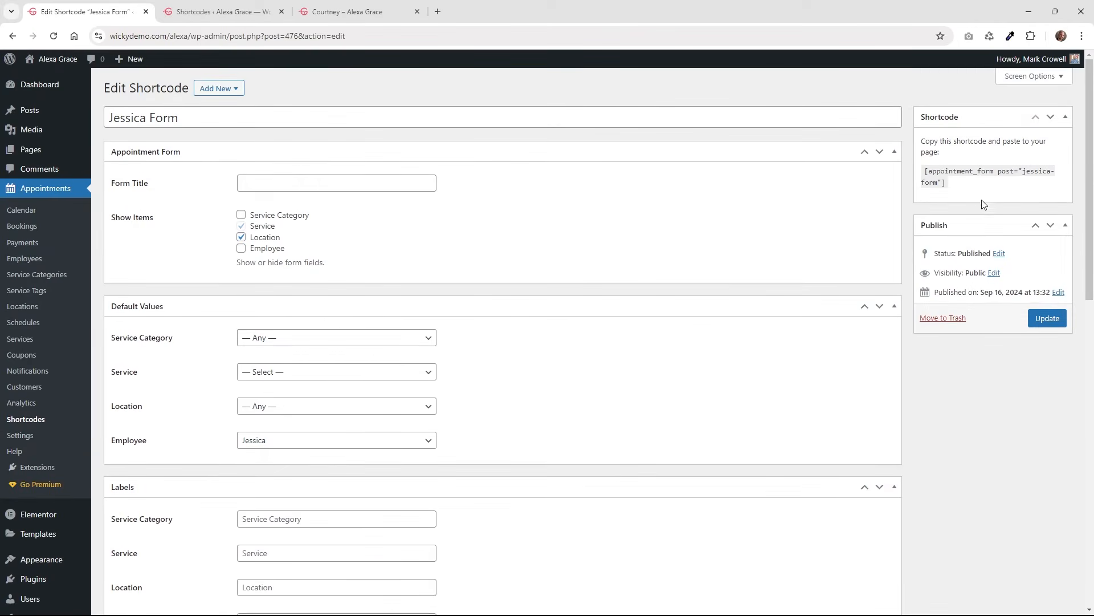
drag(953, 188, 924, 172)
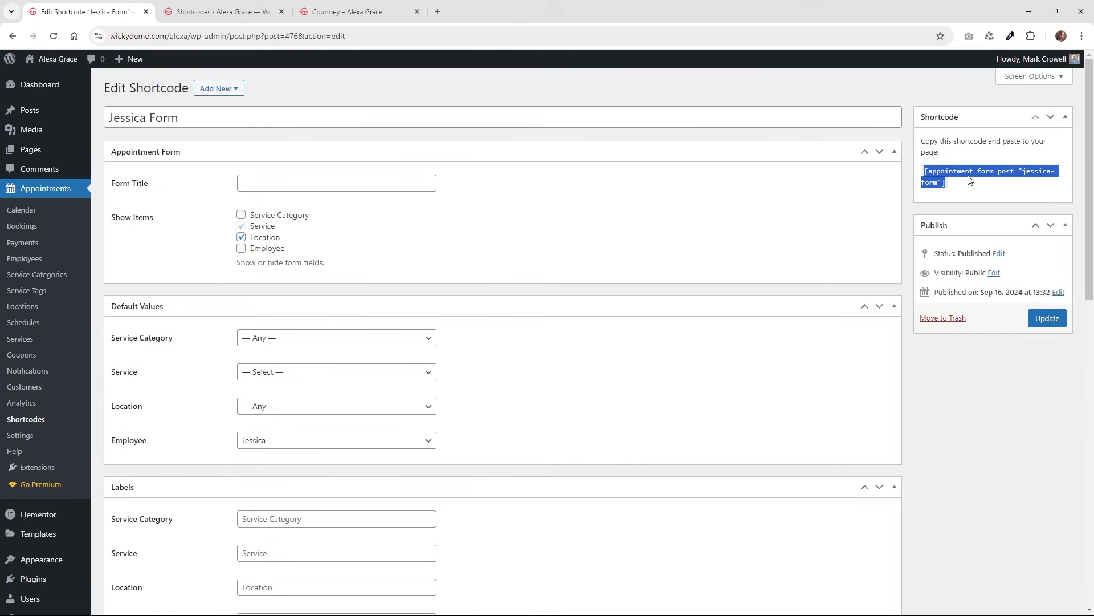
click(223, 12)
click(319, 11)
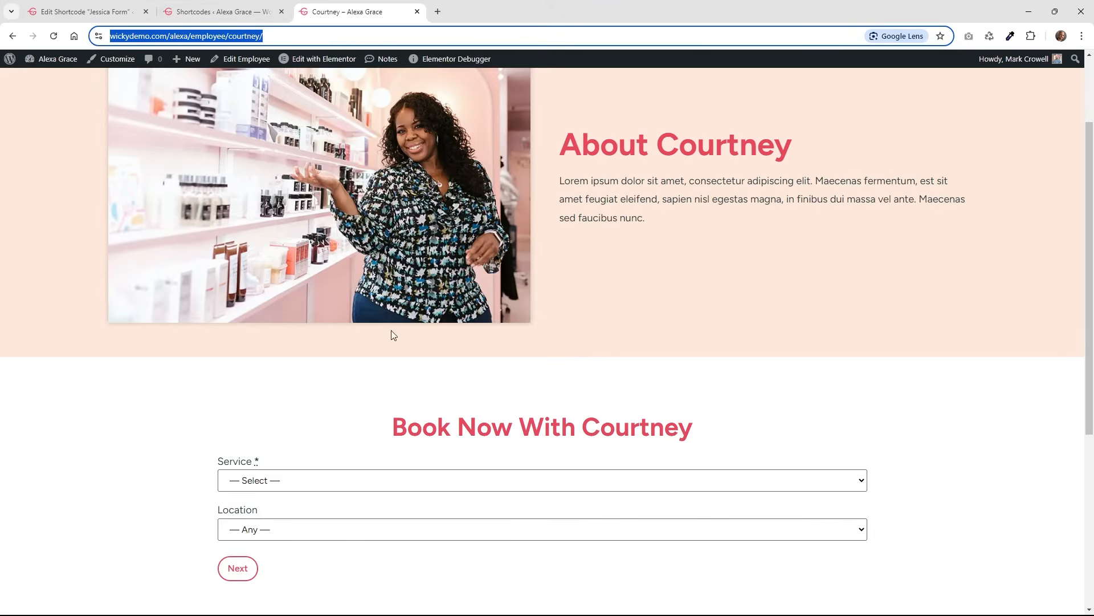
On the Blowout & Style service page, check the Book Now form's Location and Employee choices.
scroll(274, 463, down, 2)
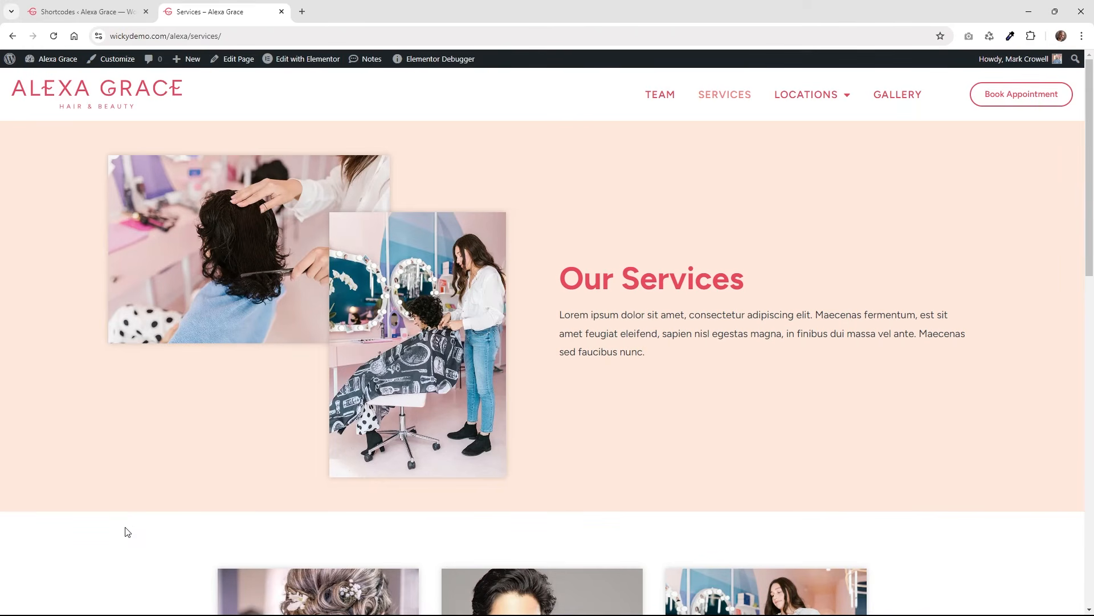
scroll(127, 532, down, 6)
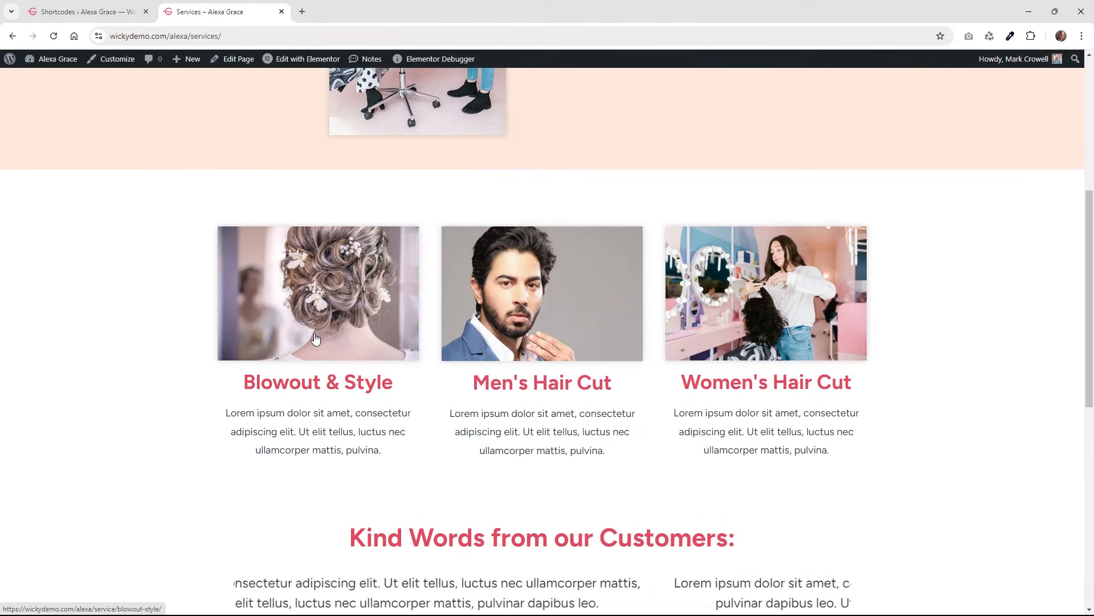
click(374, 303)
scroll(232, 346, down, 5)
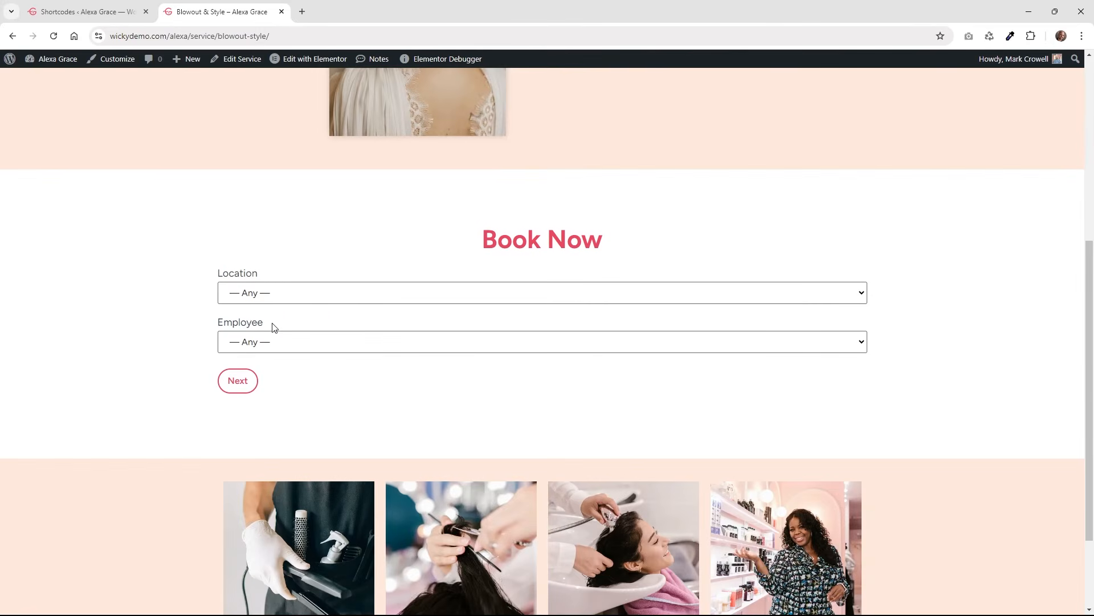
click(278, 293)
click(154, 314)
click(261, 343)
click(172, 359)
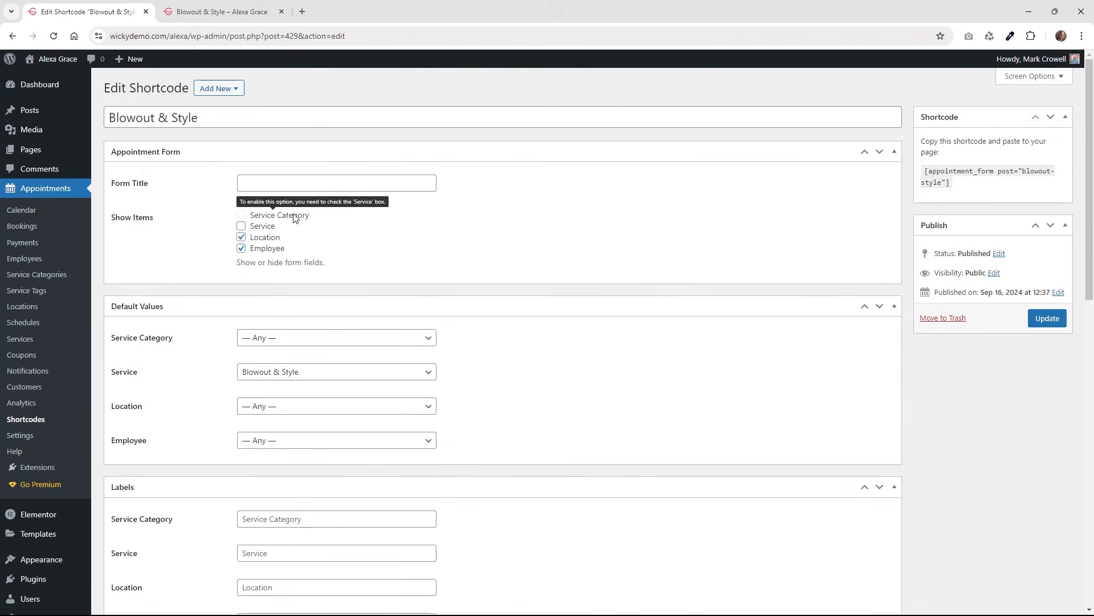
Confirm the shortcode's default service stays Blowout & Style, then view the live service page.
click(276, 373)
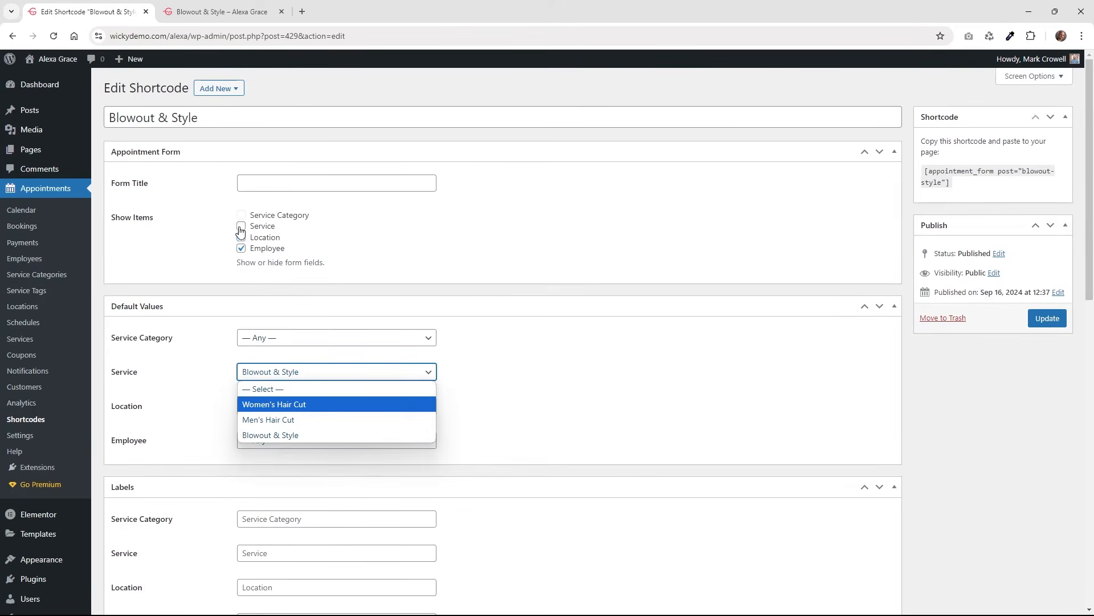
click(181, 291)
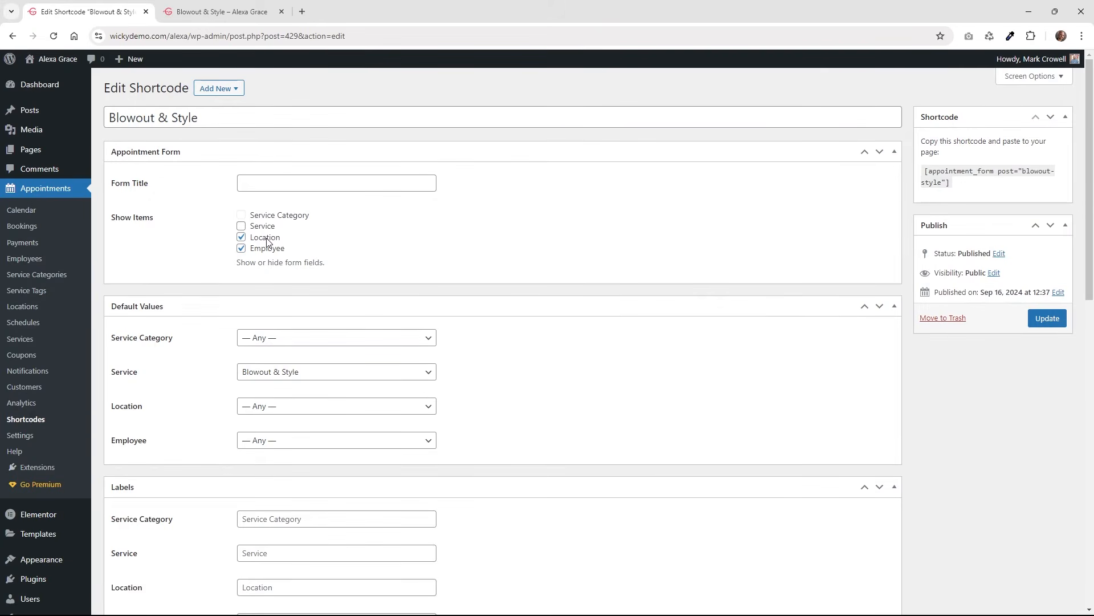
click(269, 371)
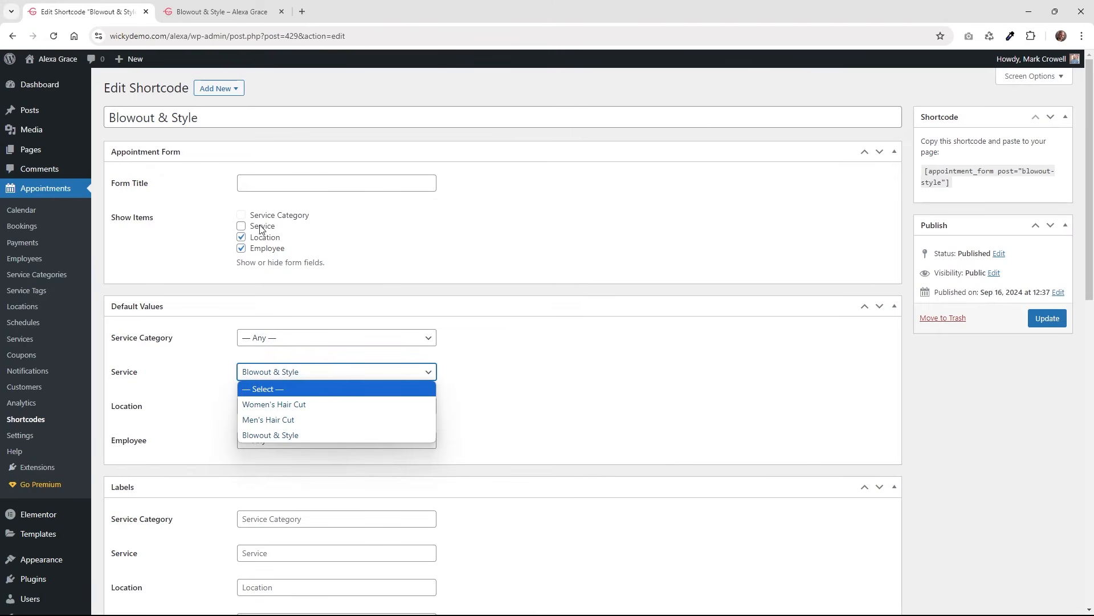
click(937, 390)
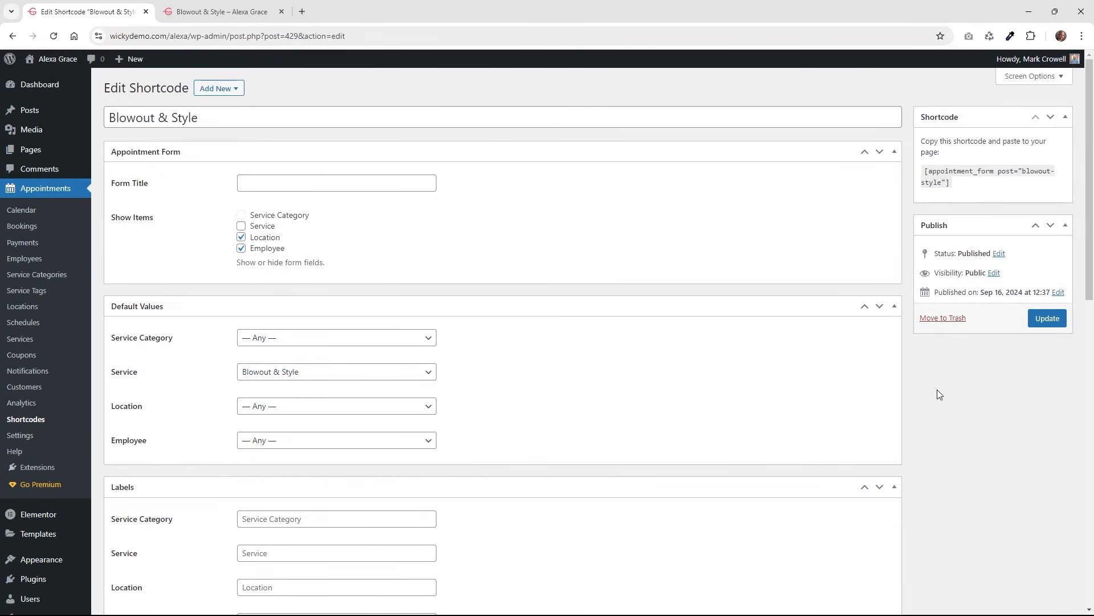
scroll(939, 391, down, 7)
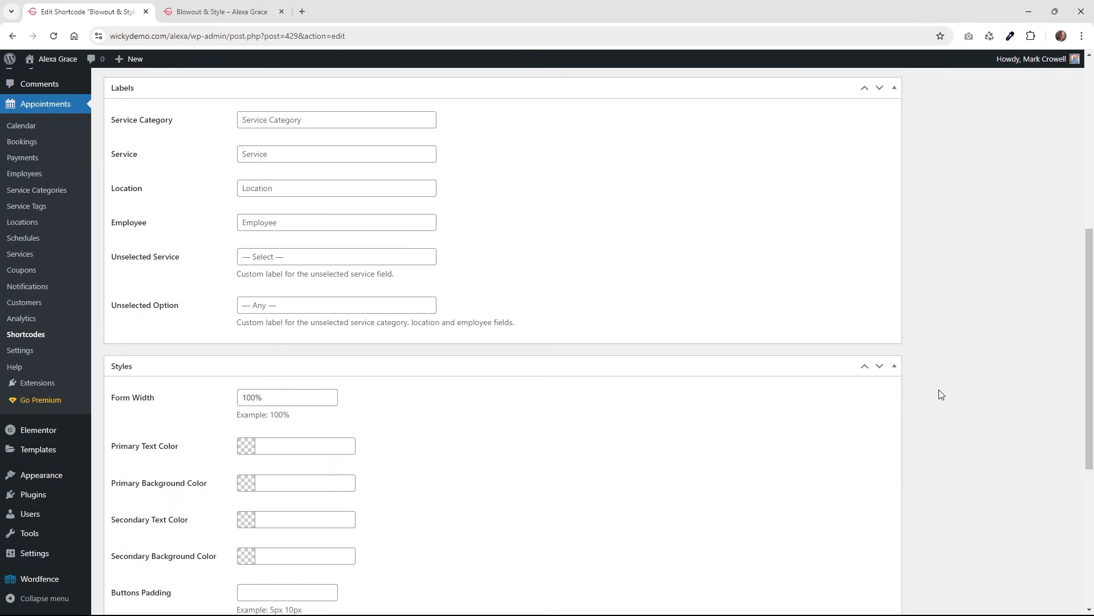
scroll(939, 391, down, 5)
scroll(939, 391, up, 13)
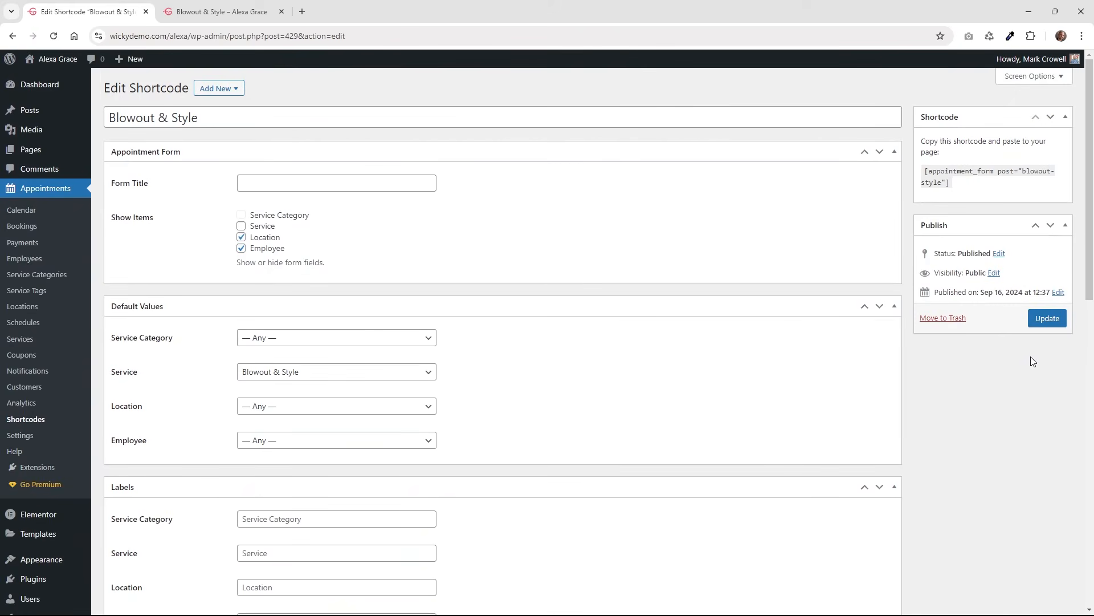
click(245, 5)
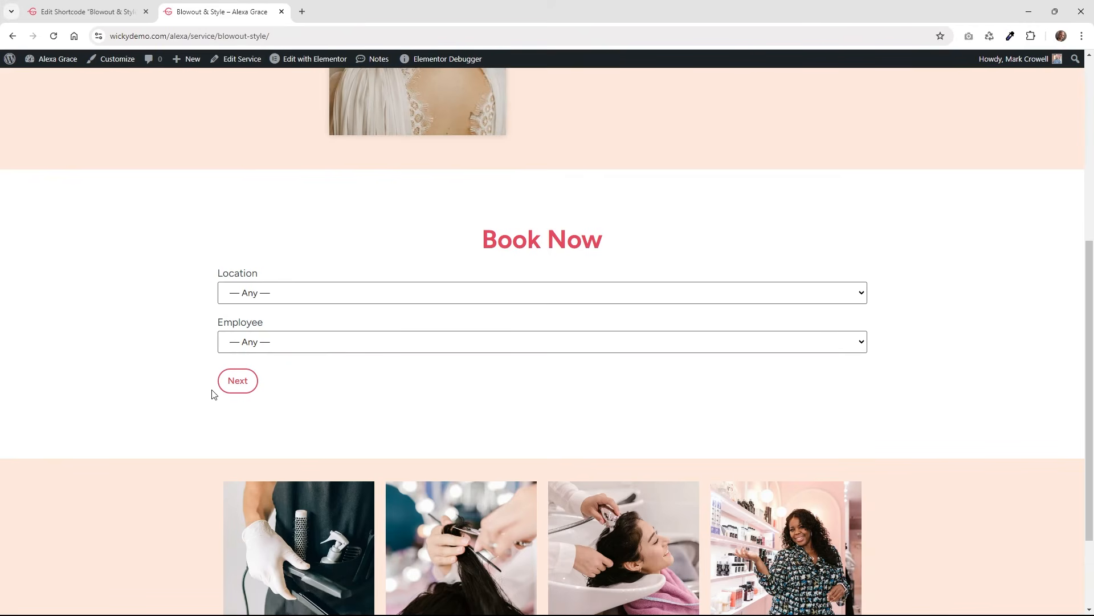
Inspect the Blowout & Style page address and open the page in Elementor.
click(267, 36)
click(268, 36)
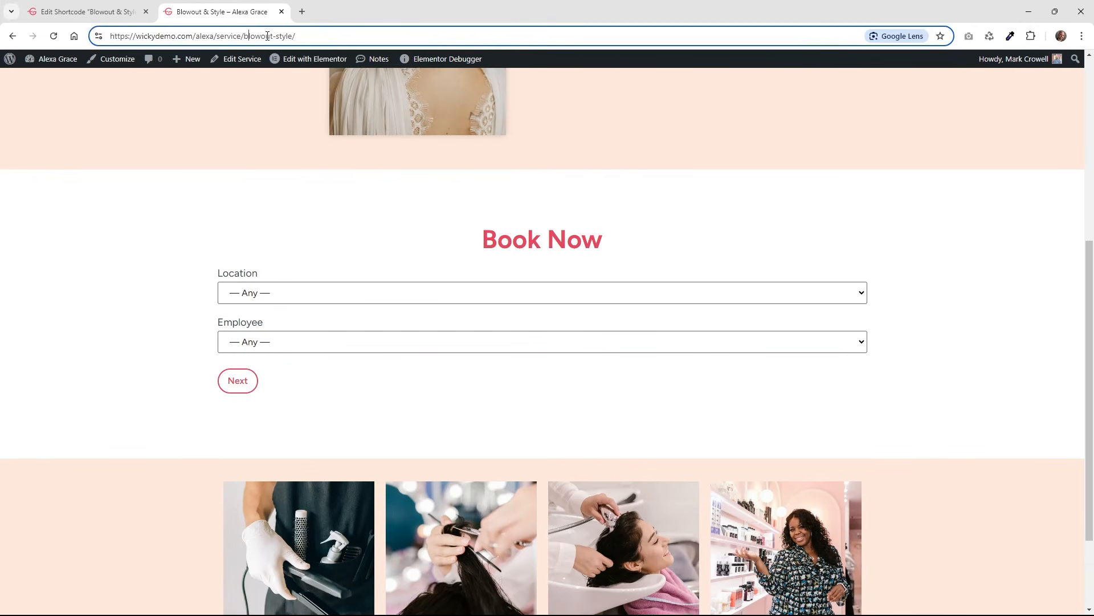
drag(227, 36, 290, 42)
mouse_move(302, 62)
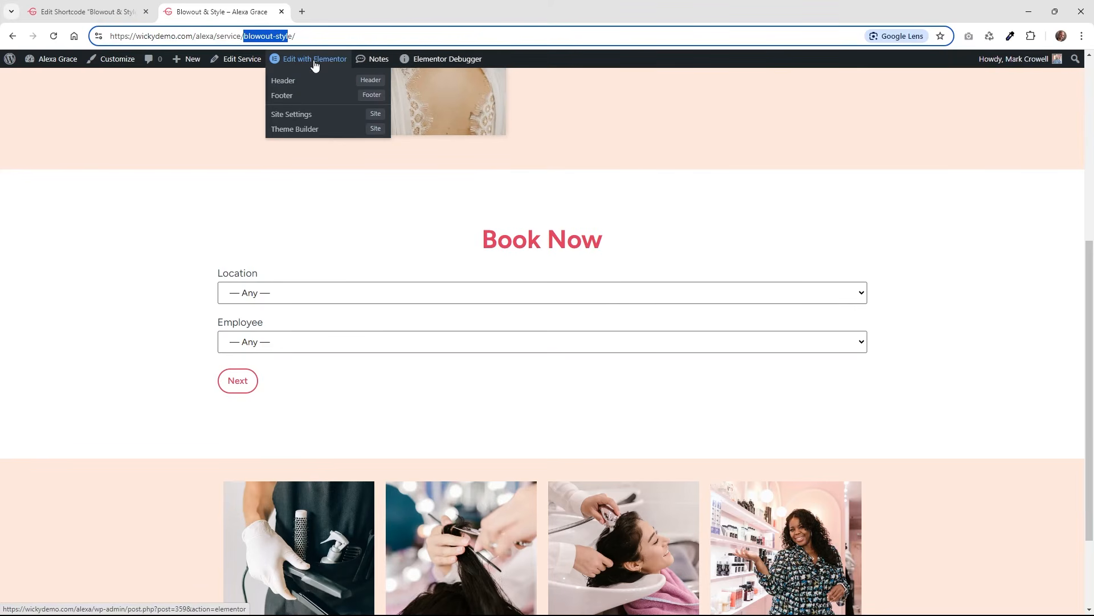
click(313, 60)
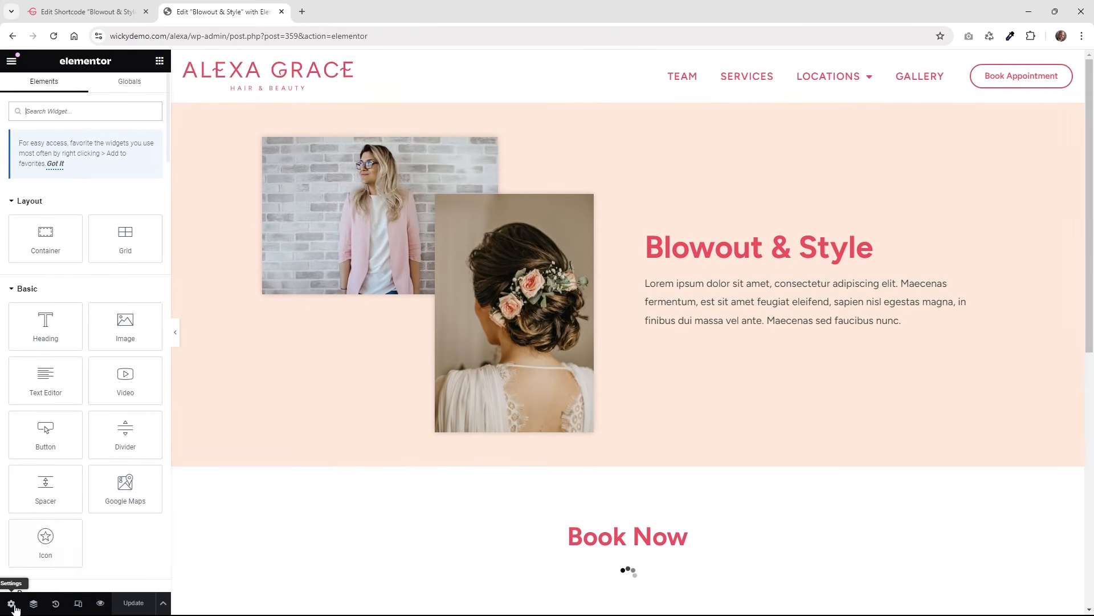
Delete the page's Custom CSS, update the page, and open its preview.
click(11, 602)
click(140, 89)
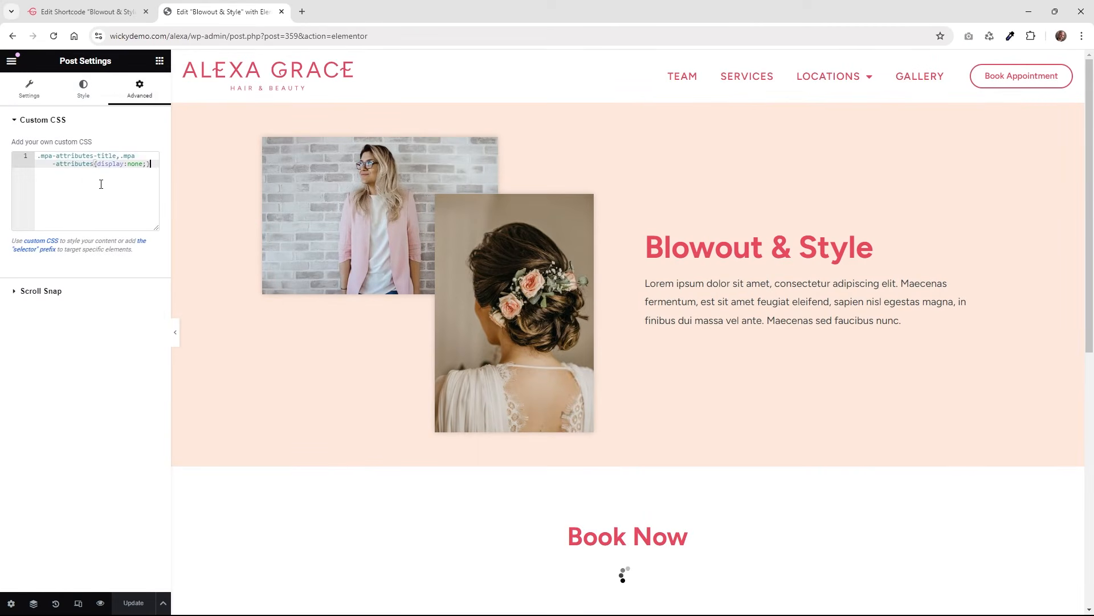
key(ctrl+a)
key(BackSpace)
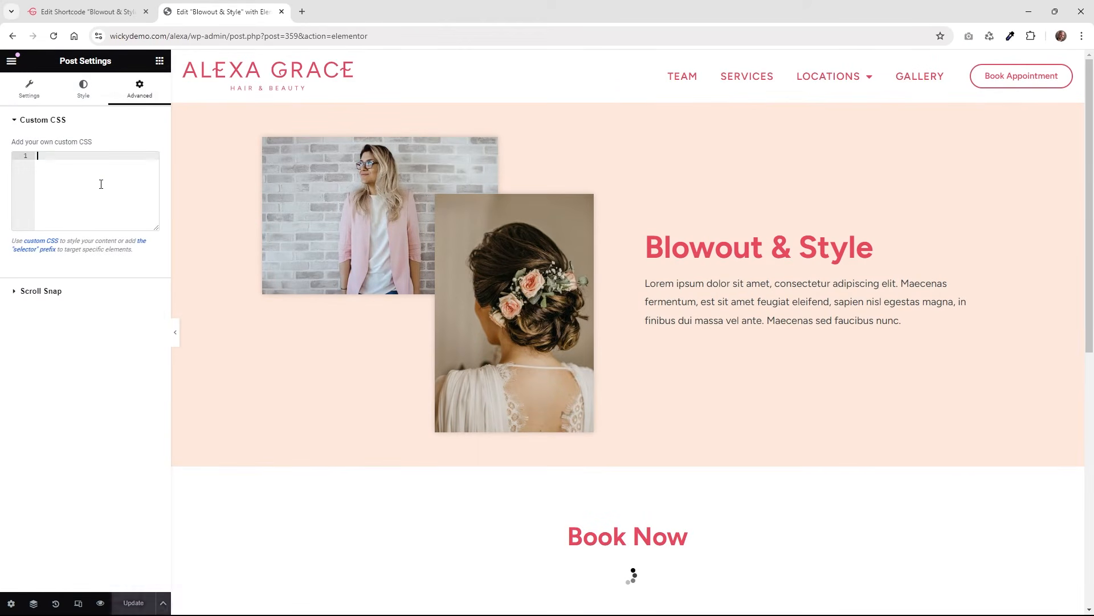
click(133, 603)
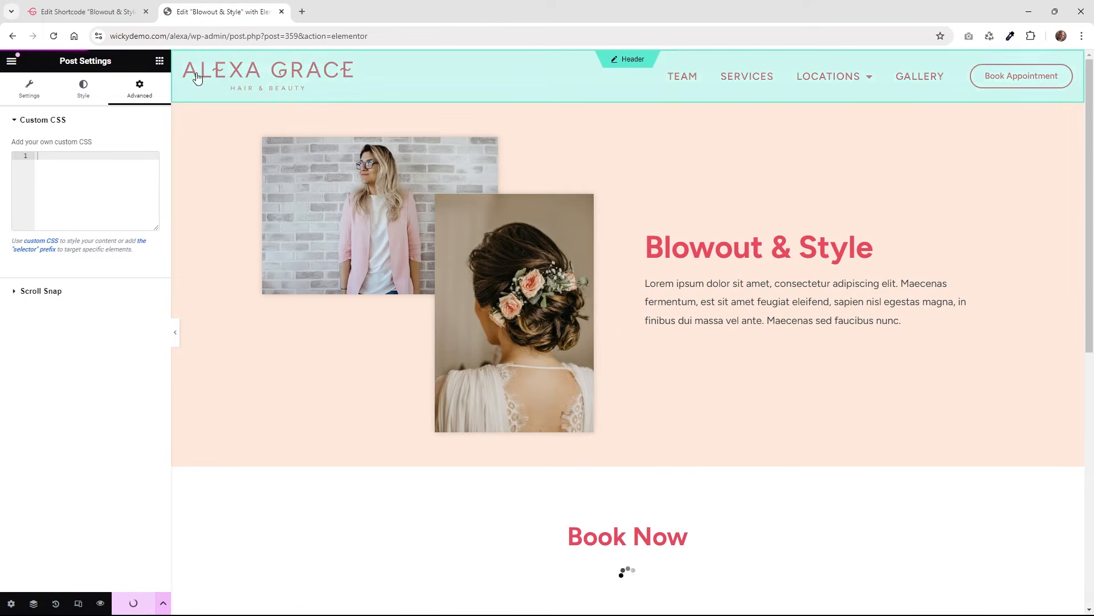
click(100, 602)
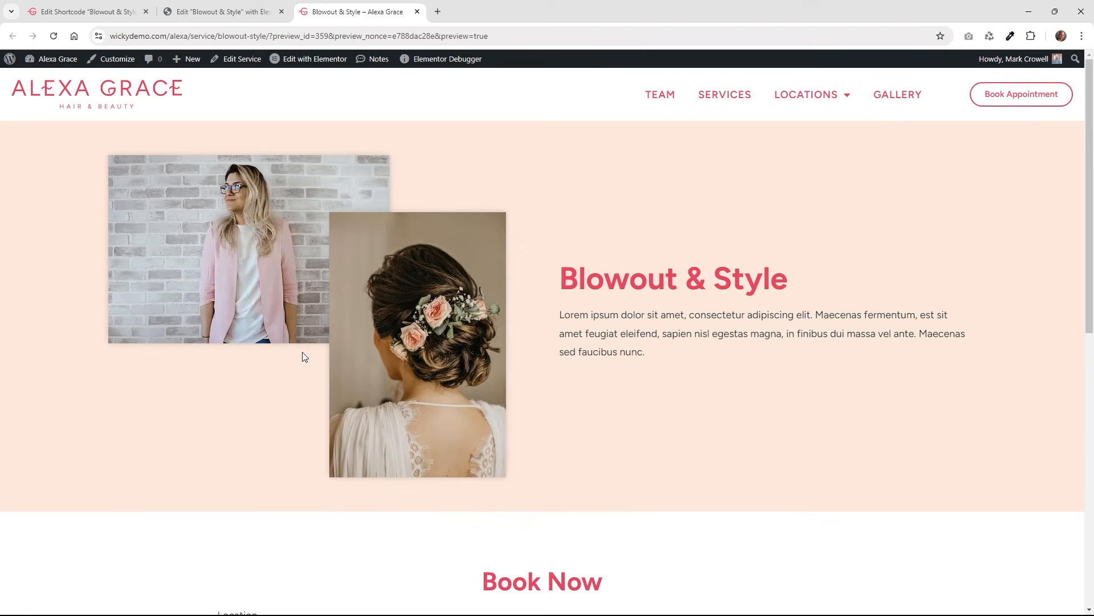
Inspect the new Details list: Price $85, Duration 1h 30m, Capacity 1.
scroll(302, 352, down, 8)
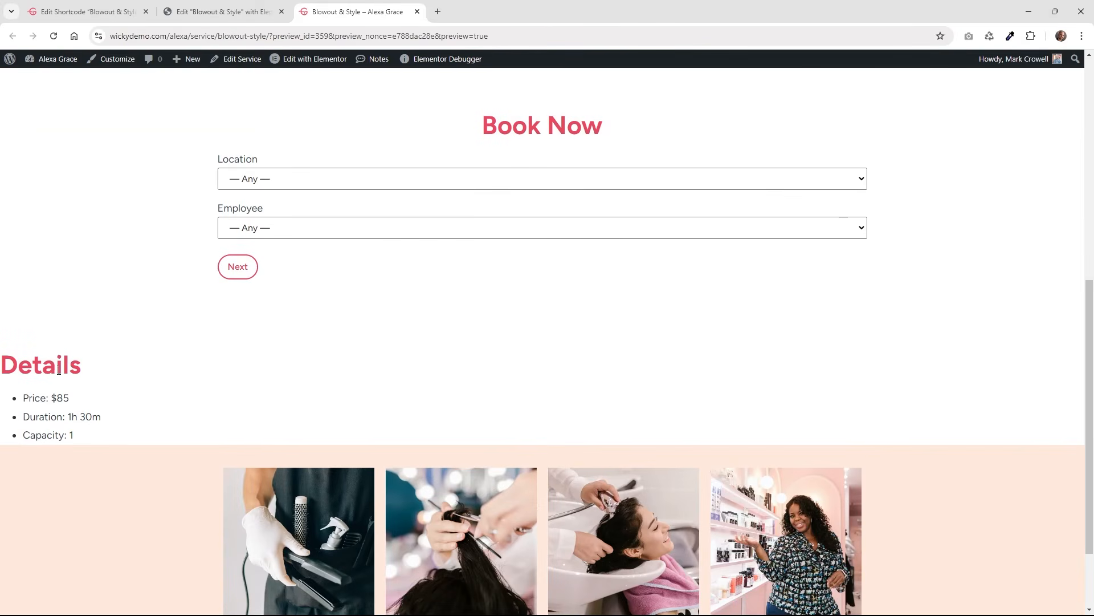
drag(80, 443, 2, 363)
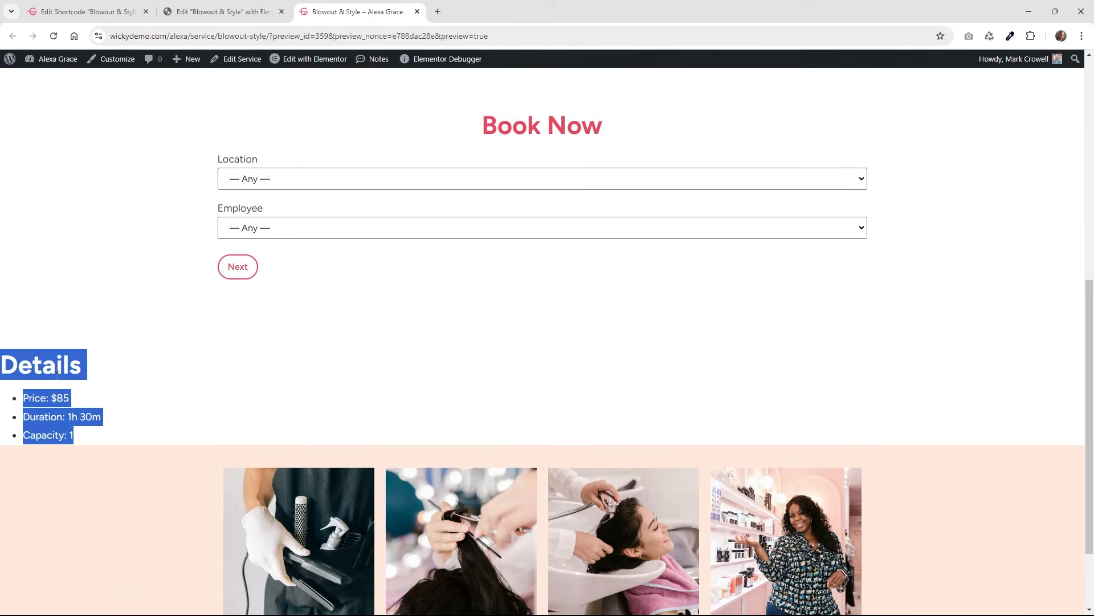
click(78, 409)
drag(70, 397, 23, 397)
drag(102, 419, 20, 439)
click(74, 443)
click(89, 403)
drag(98, 440, 4, 356)
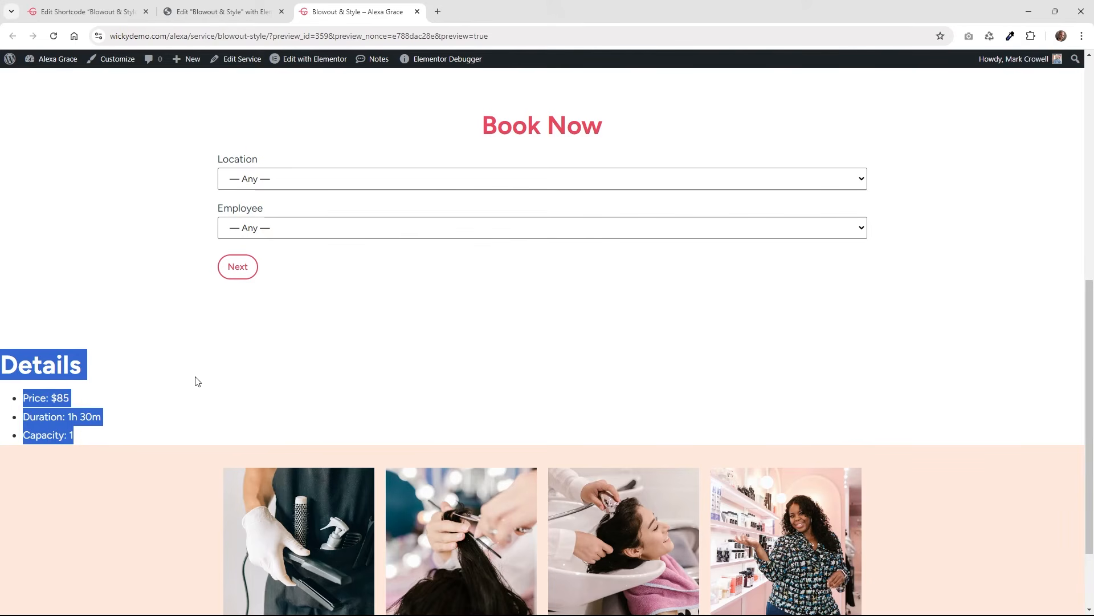
scroll(327, 339, down, 2)
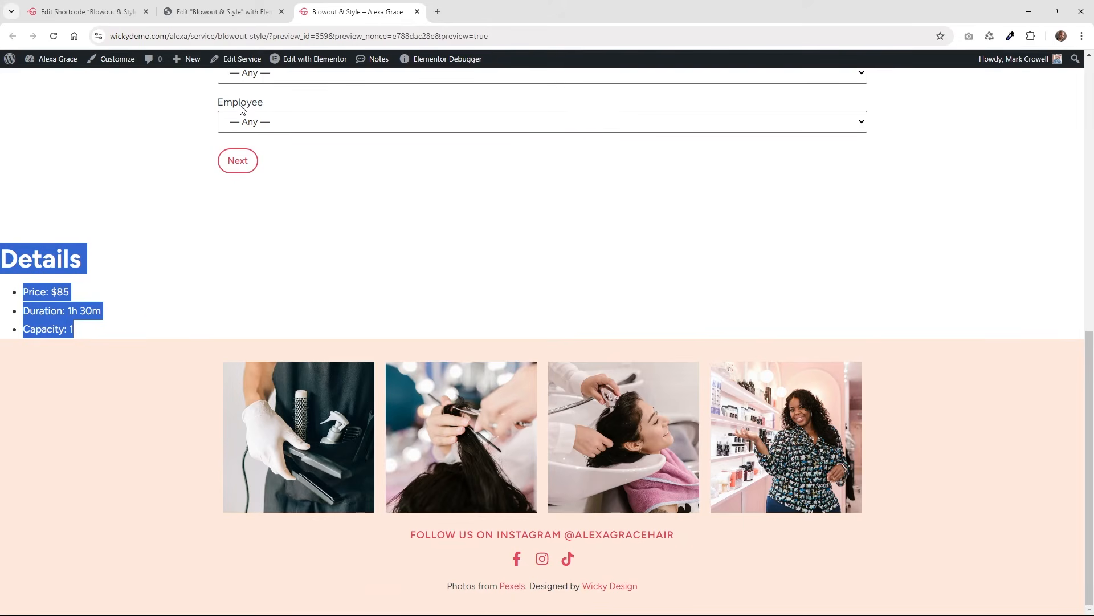
click(240, 8)
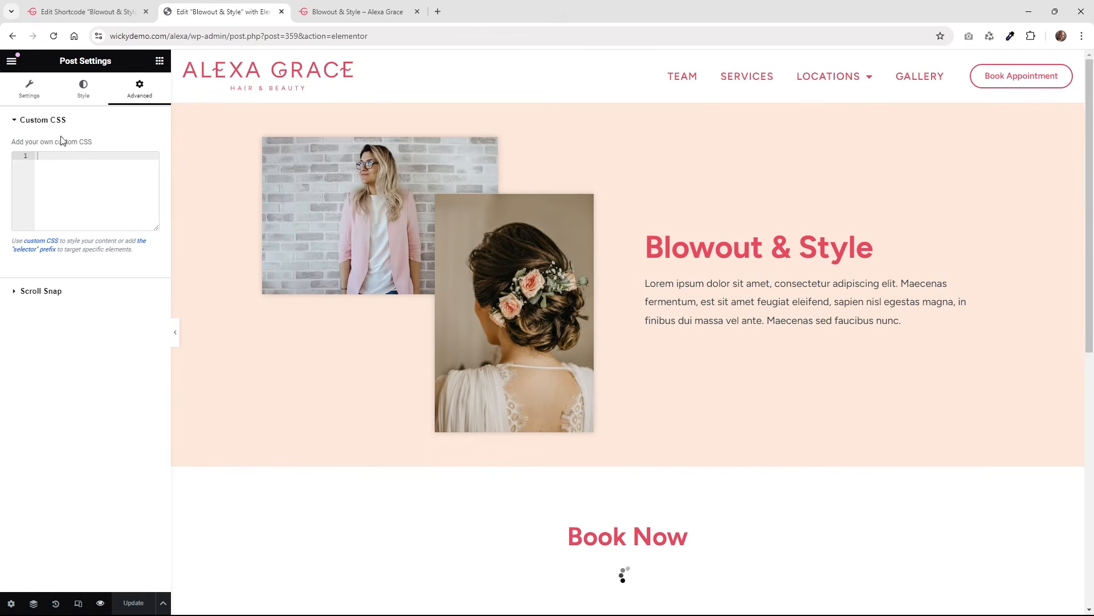
Paste .mpa-attributes-title,.mpa-attributes{display:none;} back into the page's Custom CSS.
click(17, 606)
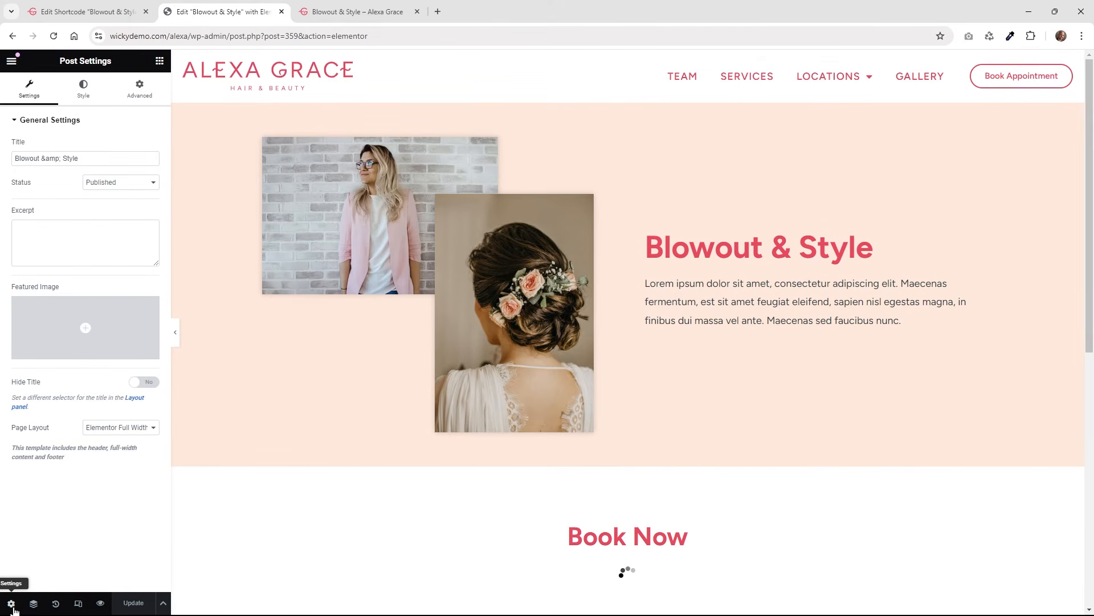
click(140, 88)
click(92, 187)
text(.mpa-attributes-title,.mpa-attributes{display:none;})
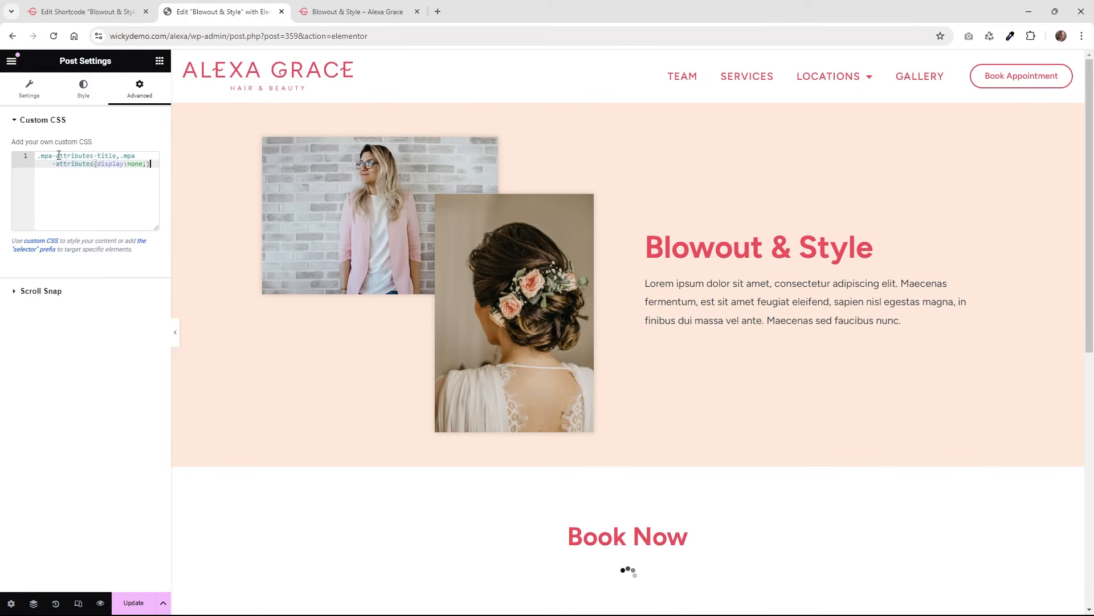
drag(118, 158, 40, 159)
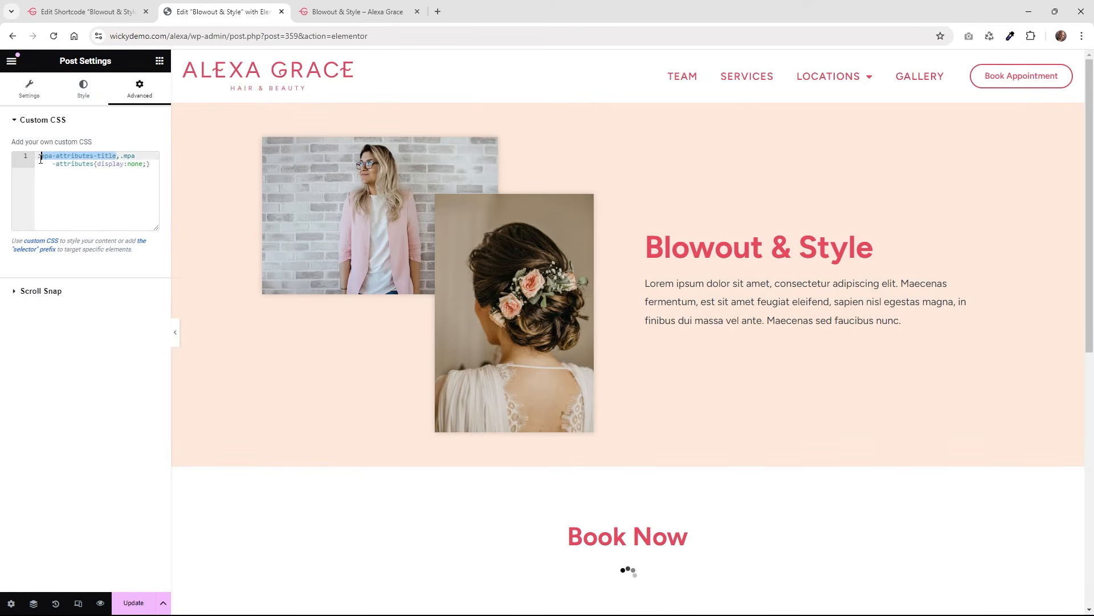
drag(92, 165, 63, 164)
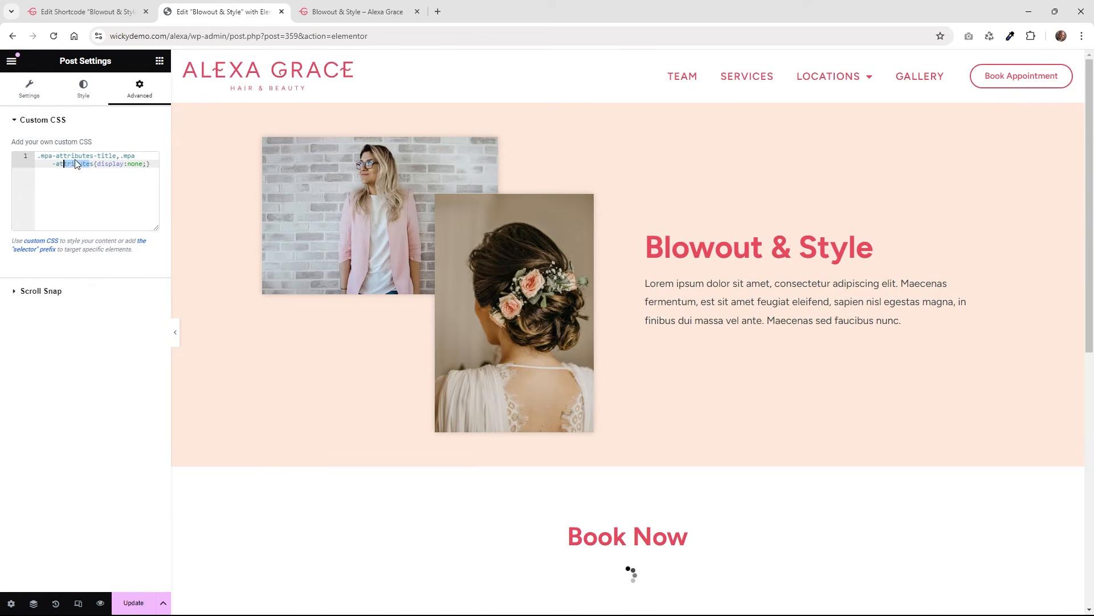
click(58, 158)
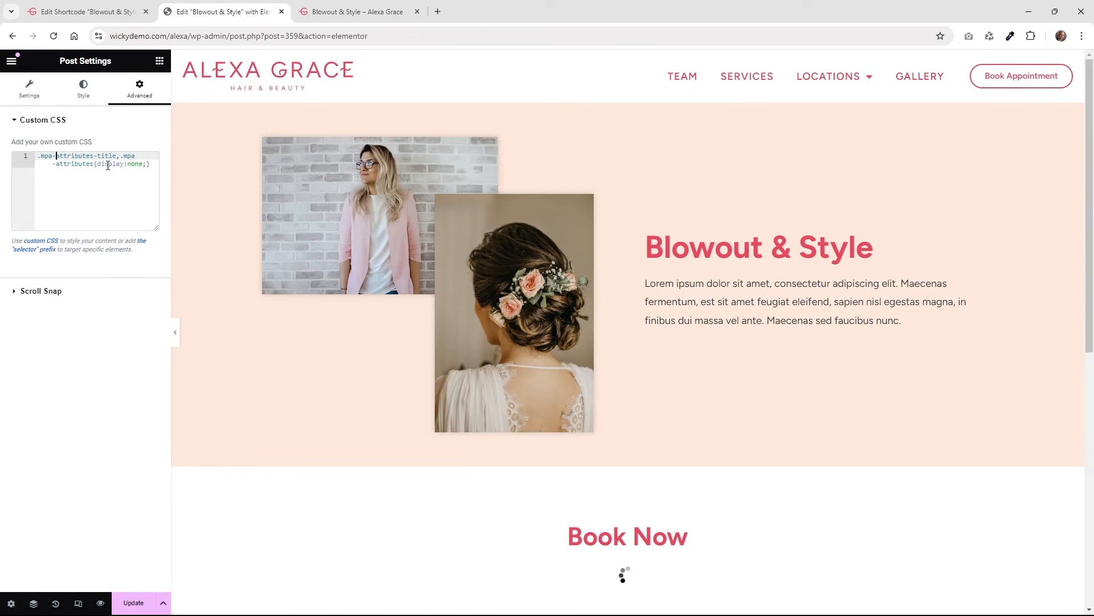
Check the booking shortcode uses blowout-style, update the page, and return to the preview.
scroll(391, 310, down, 8)
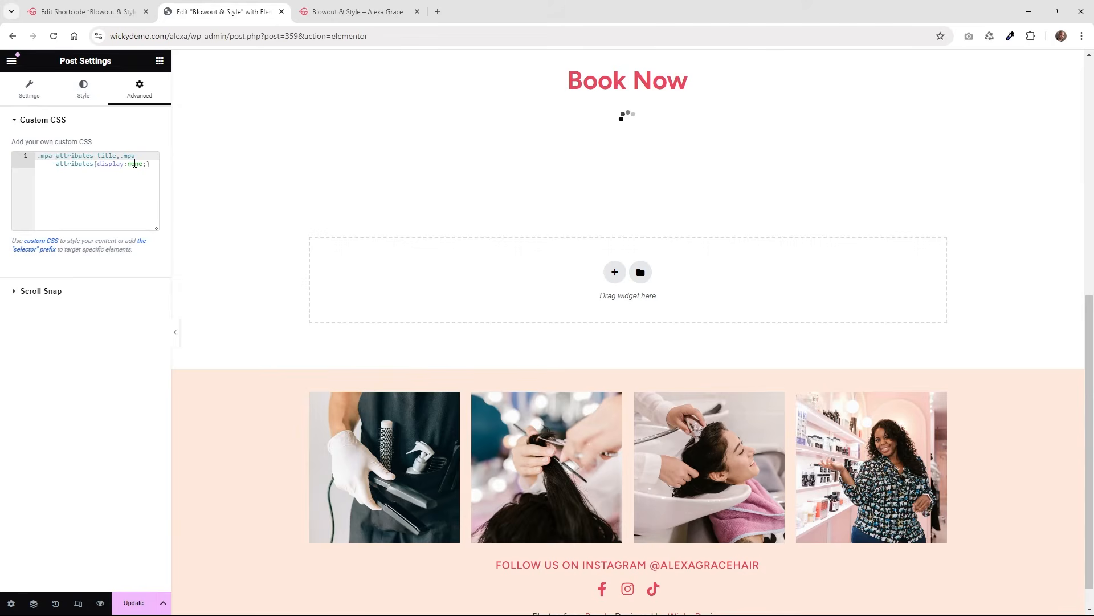
scroll(570, 171, up, 4)
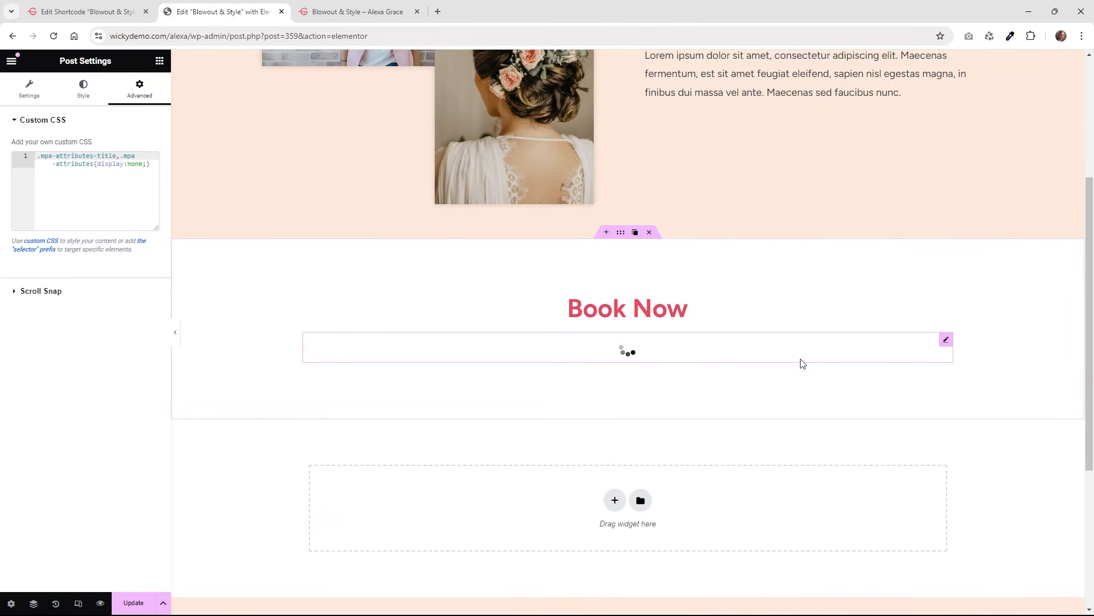
click(947, 340)
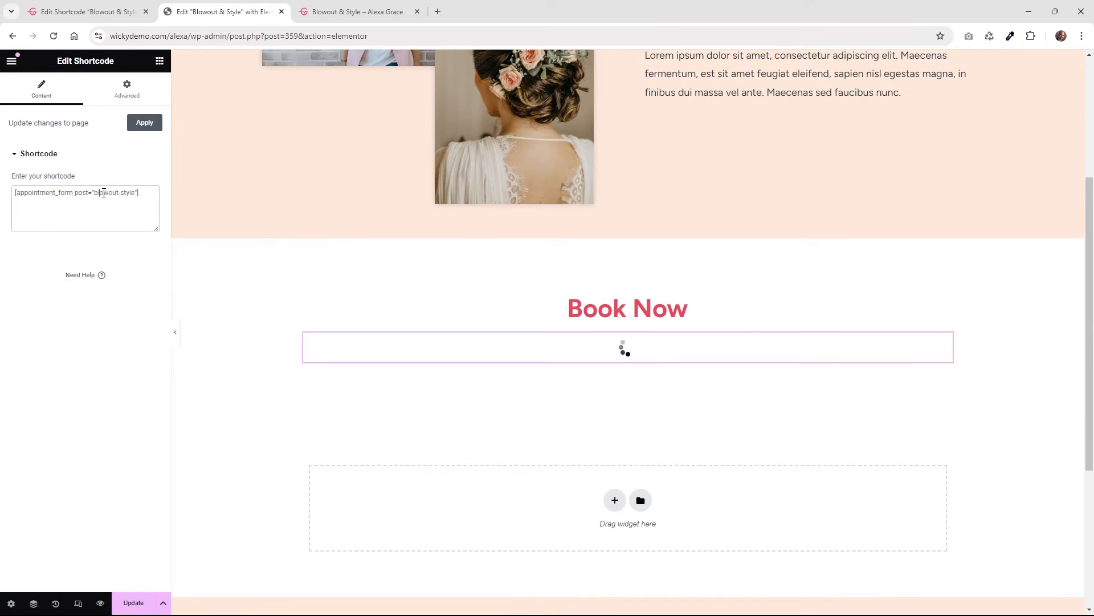
drag(99, 194, 129, 198)
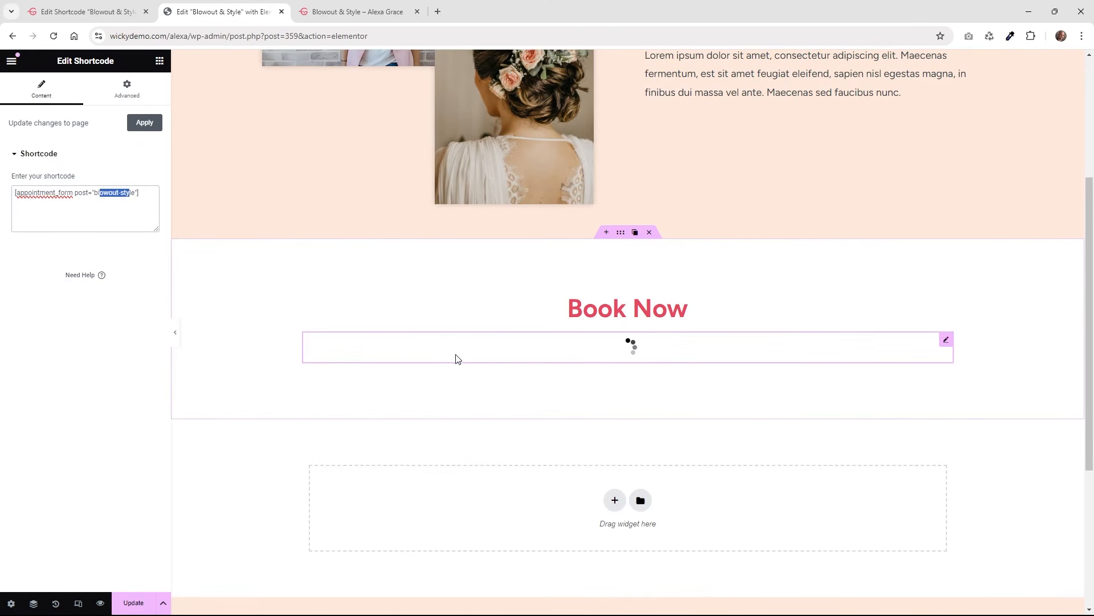
click(137, 607)
click(358, 11)
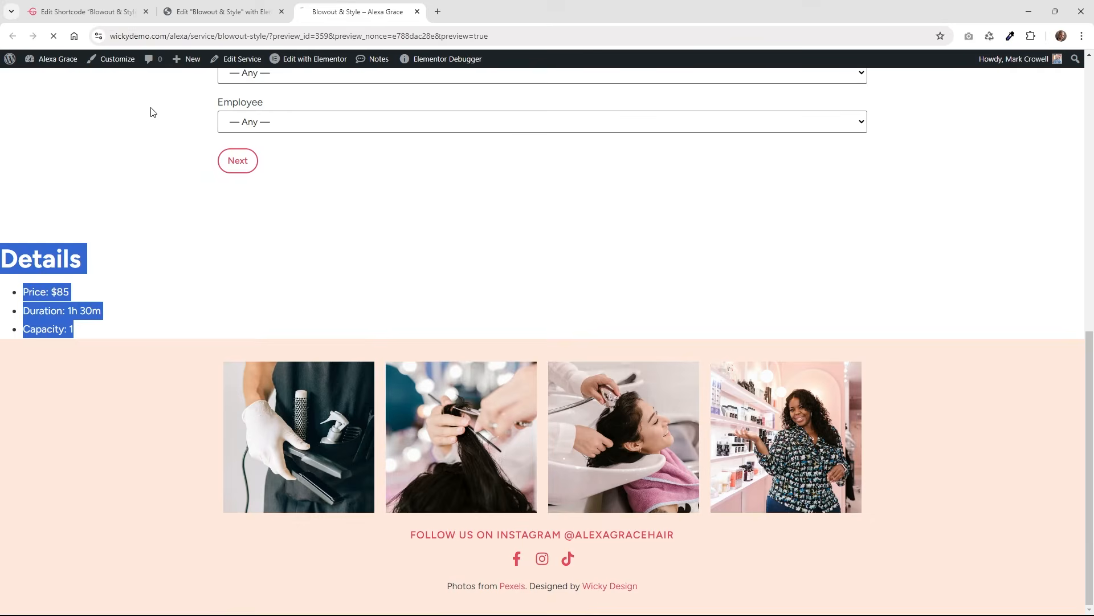
Reload the preview and book Rittenhouse with the first employee at 4:00 pm, reaching the summary.
click(54, 36)
scroll(112, 337, down, 8)
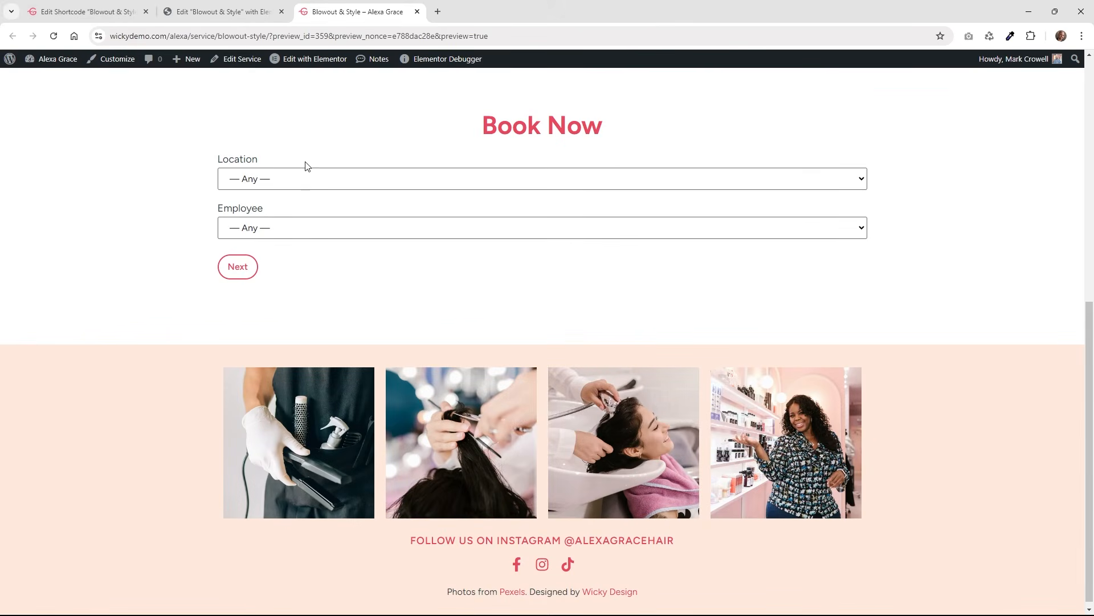
click(311, 178)
click(286, 215)
click(288, 234)
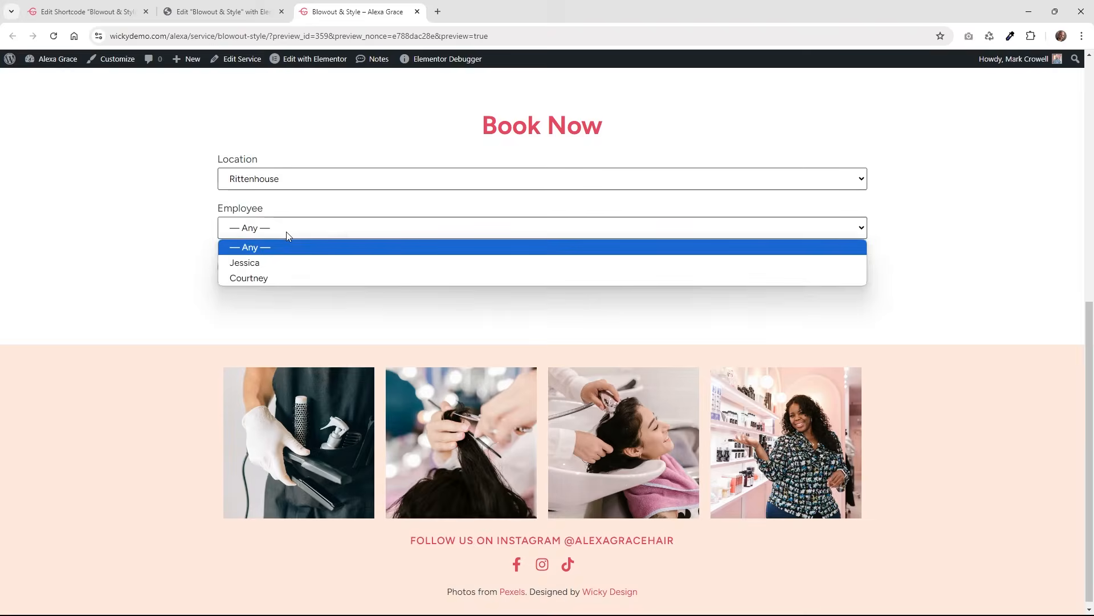
click(289, 263)
click(237, 265)
click(477, 182)
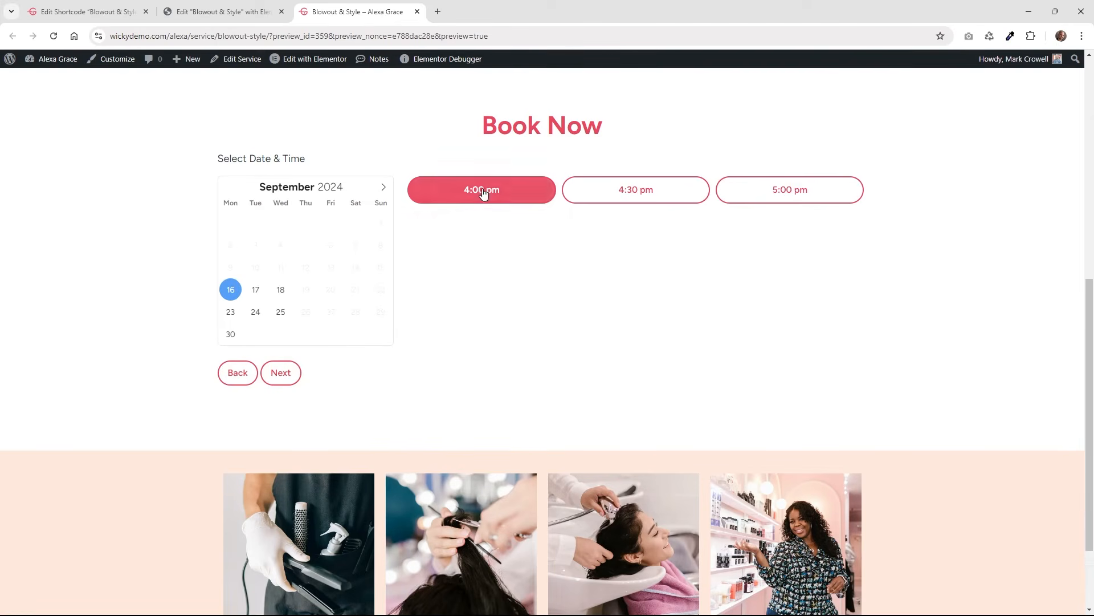
click(282, 373)
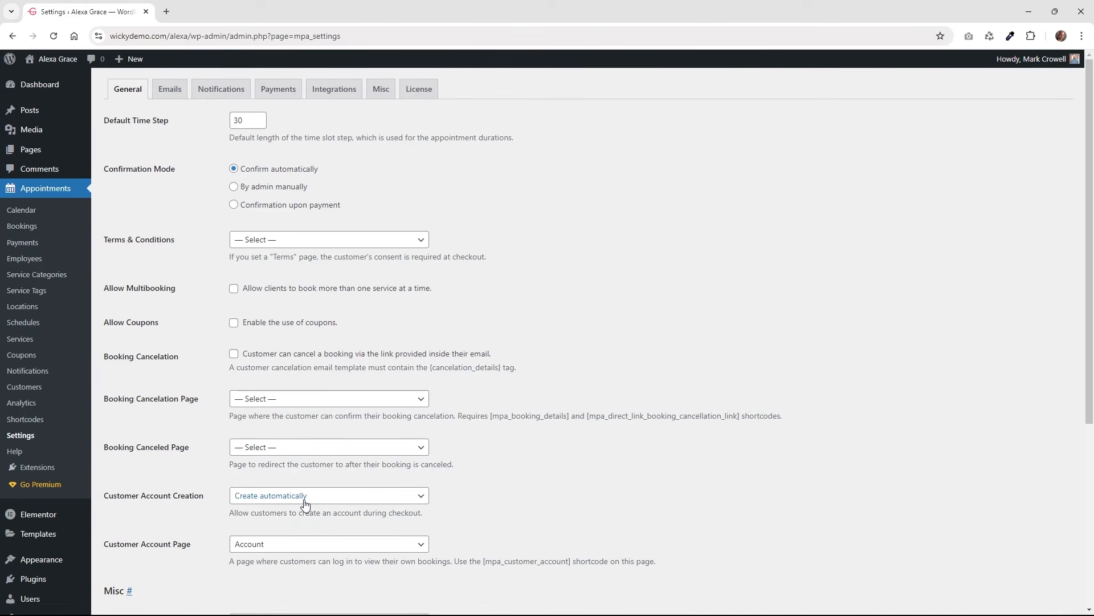
Highlight the [mpa_customer_account] shortcode in the Customer Account Page description.
scroll(463, 489, down, 1)
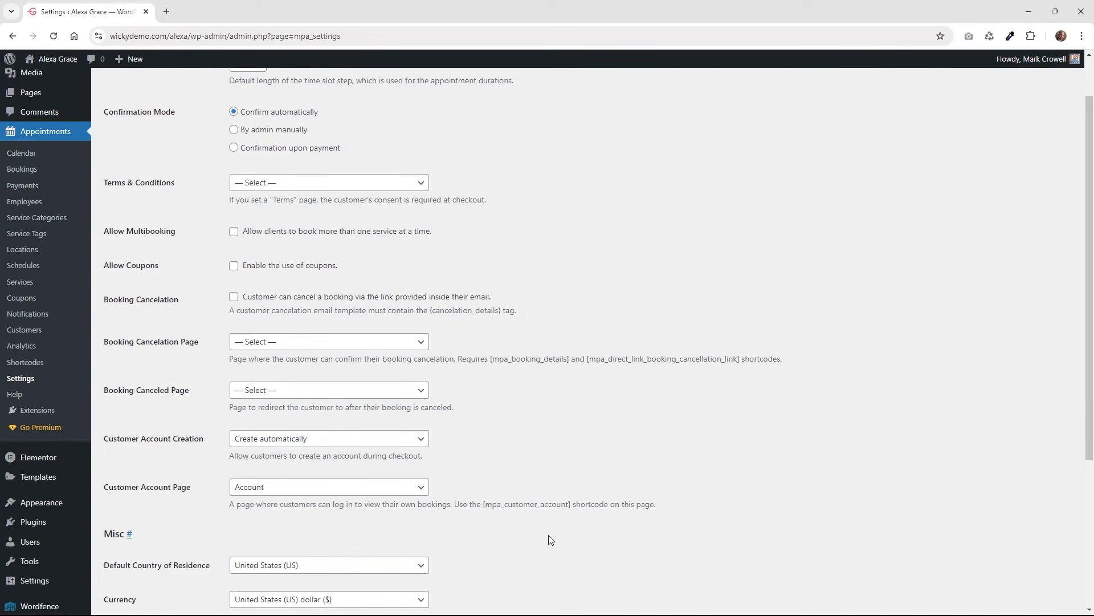
drag(483, 504, 572, 504)
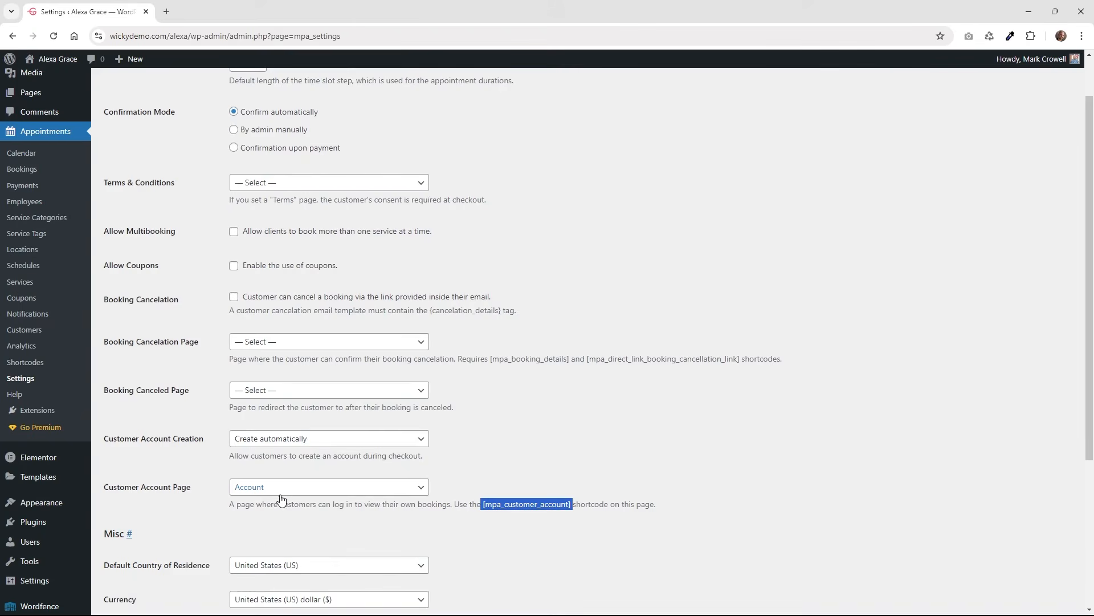
scroll(281, 496, up, 1)
Open the Account page in Elementor in a new tab and inspect its customer account shortcode widget.
click(67, 156)
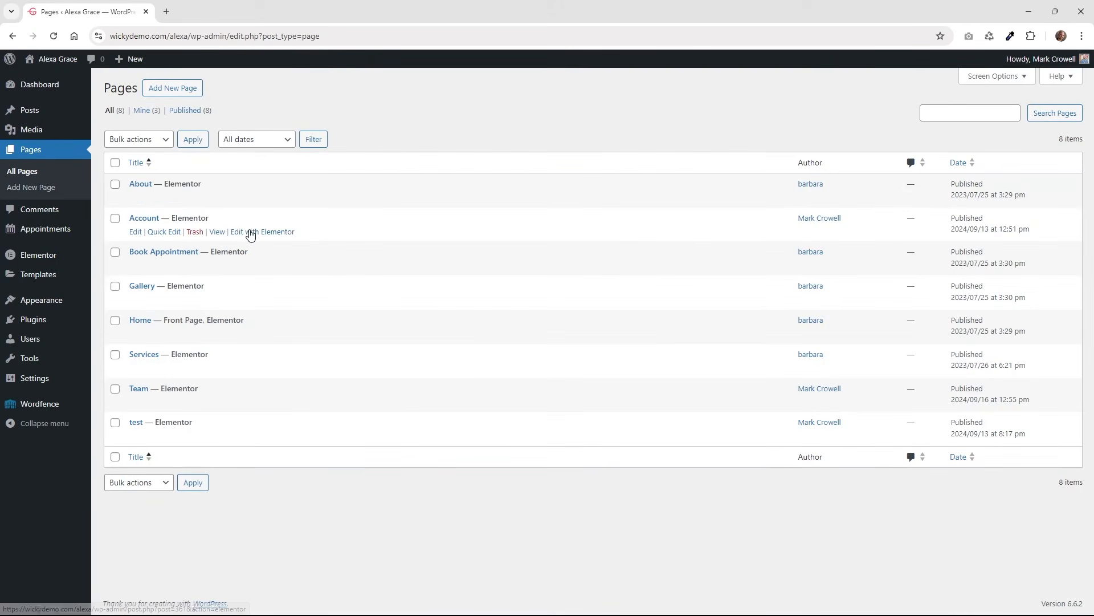
right_click(251, 233)
click(282, 239)
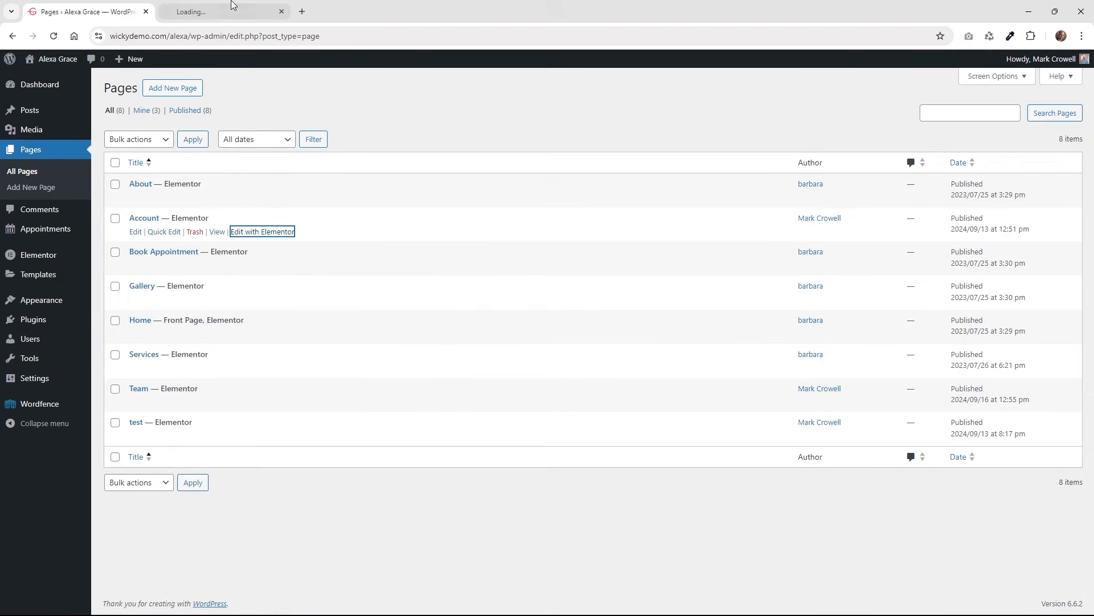
click(233, 4)
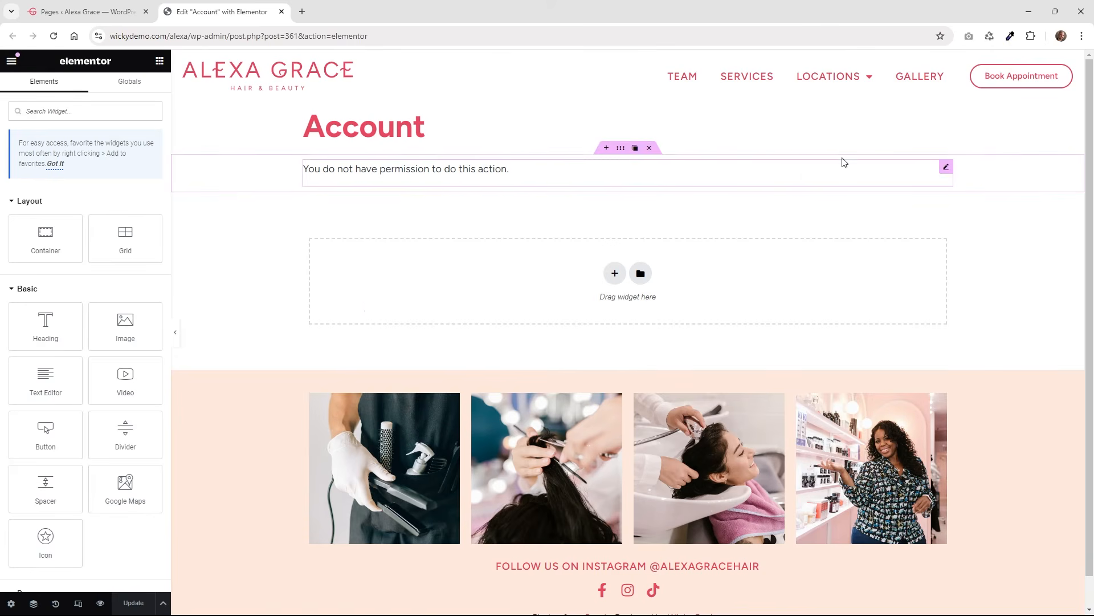
click(946, 167)
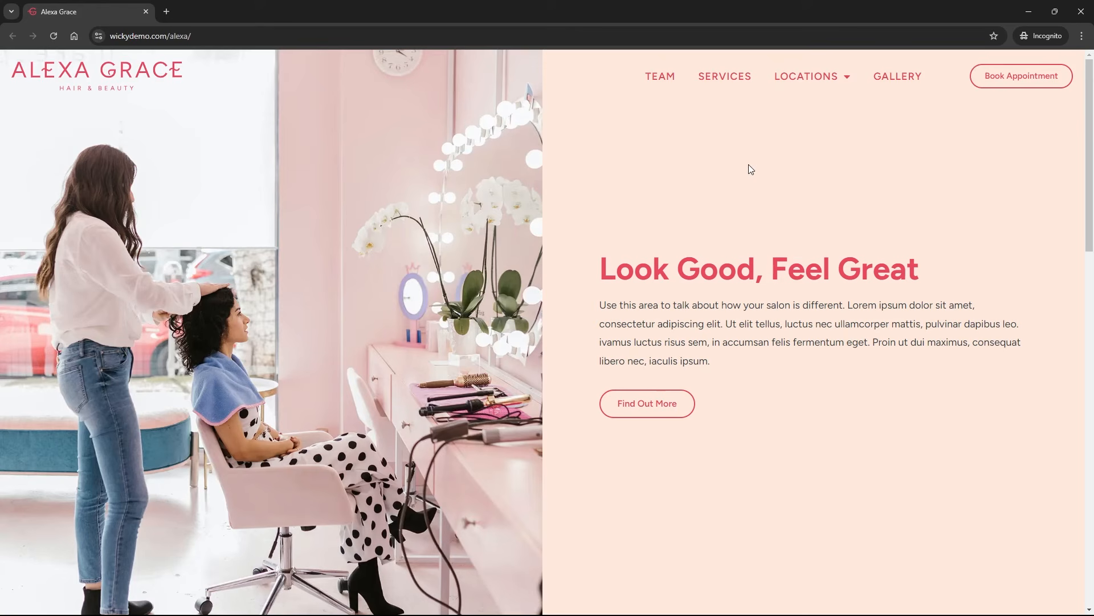
Open the Men's Hair Cut service and choose Rittenhouse with the available employee.
click(726, 78)
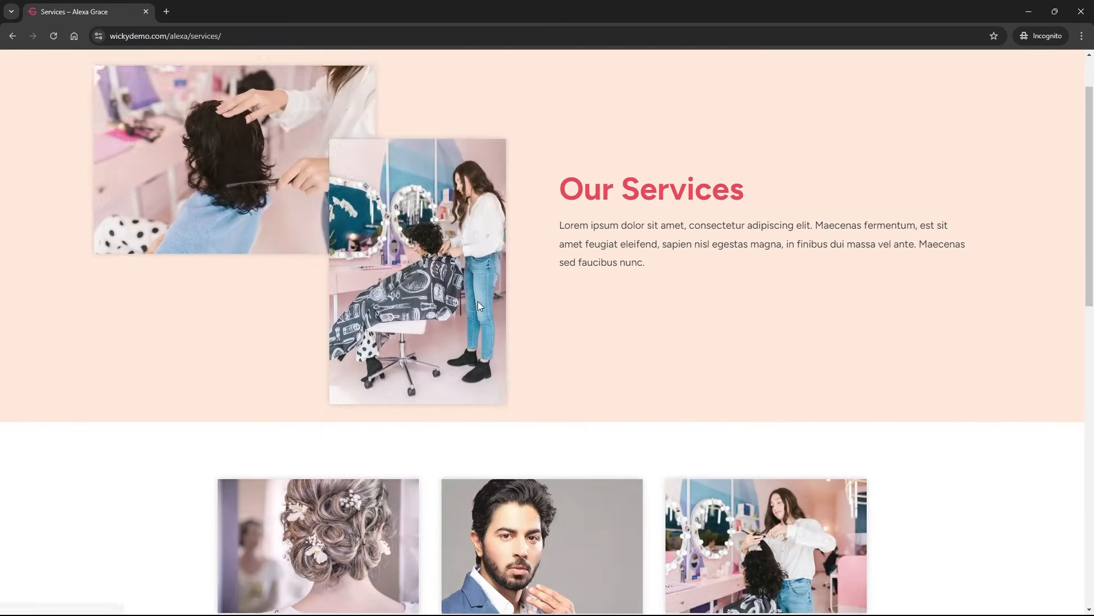
scroll(616, 298, down, 4)
click(565, 419)
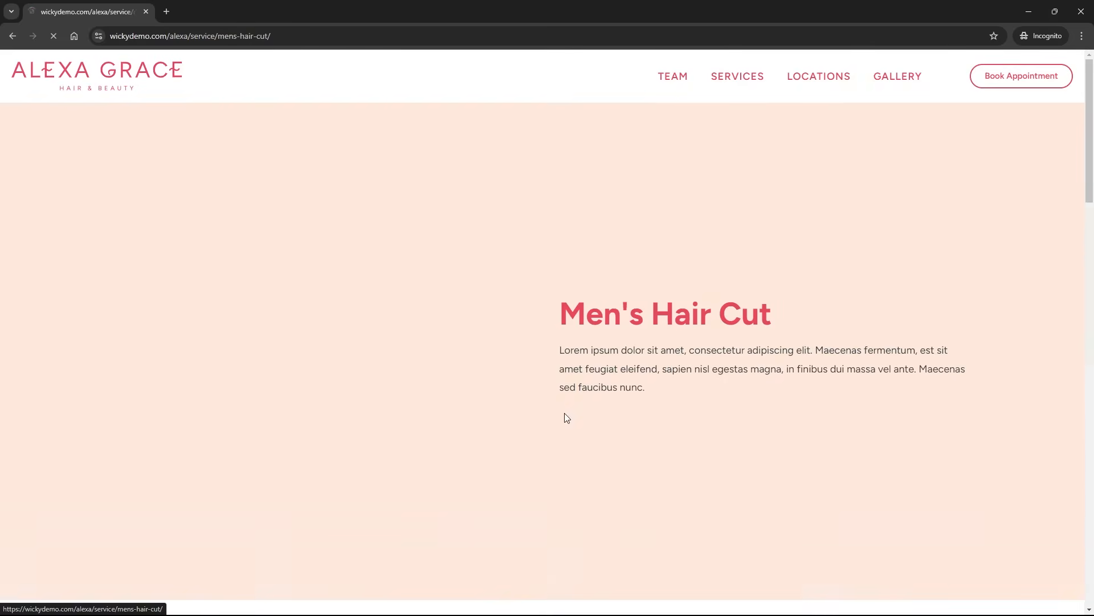
scroll(356, 325, down, 5)
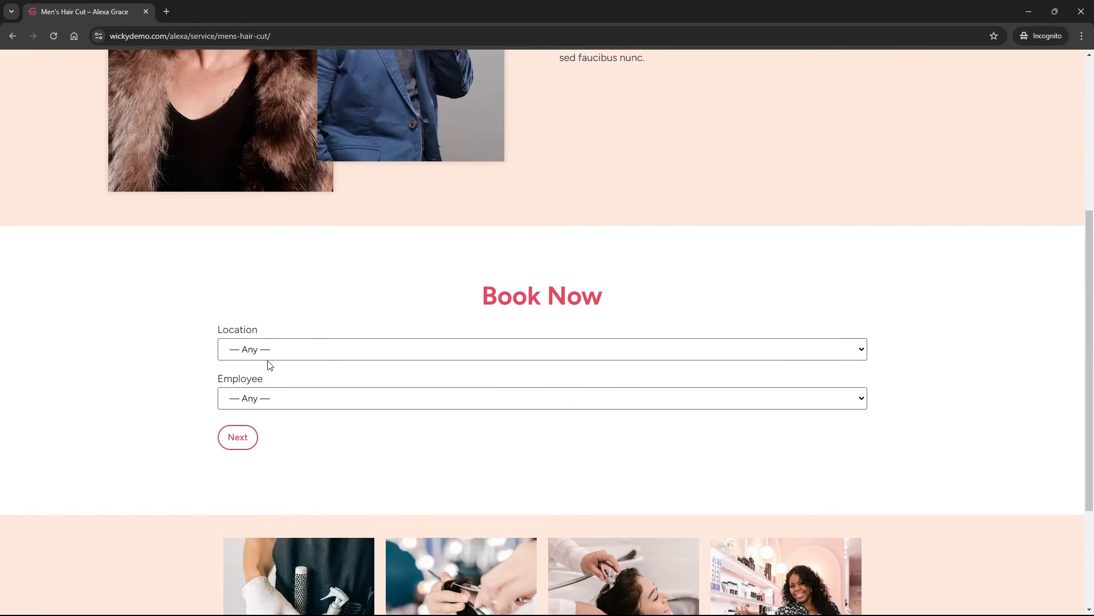
click(268, 353)
click(268, 381)
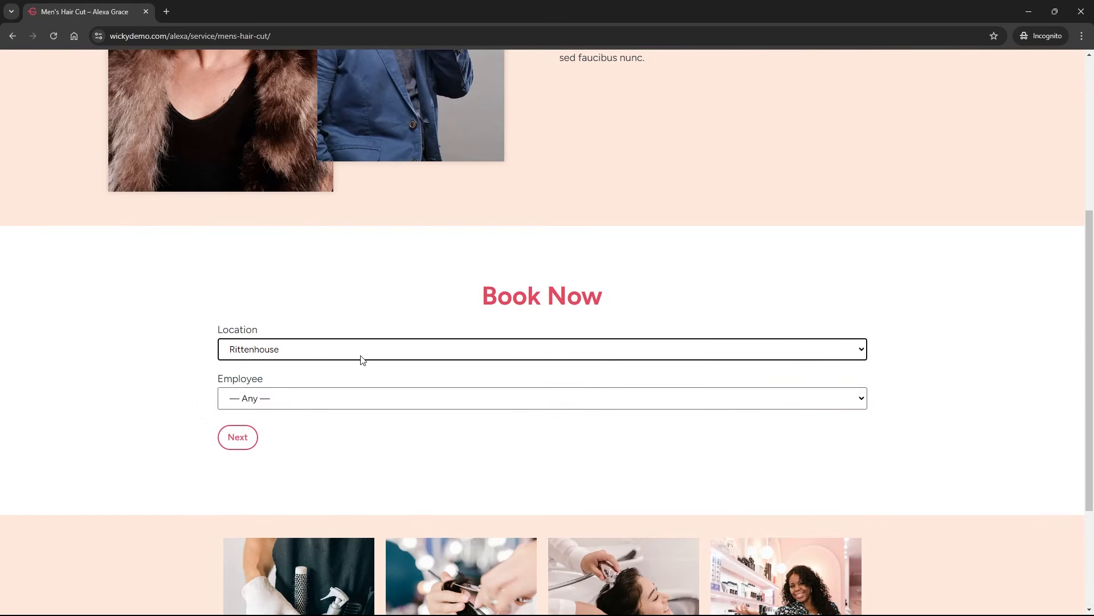
click(302, 400)
click(298, 436)
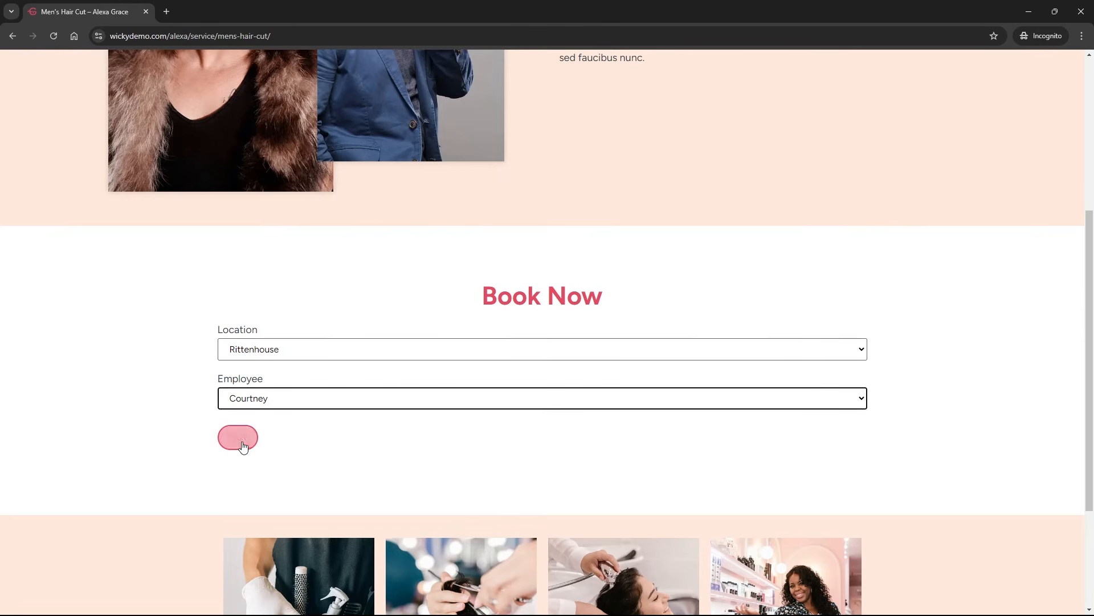
click(243, 443)
Pick Friday, September 20 at 1:00 pm and continue to the reservation summary.
scroll(199, 438, down, 2)
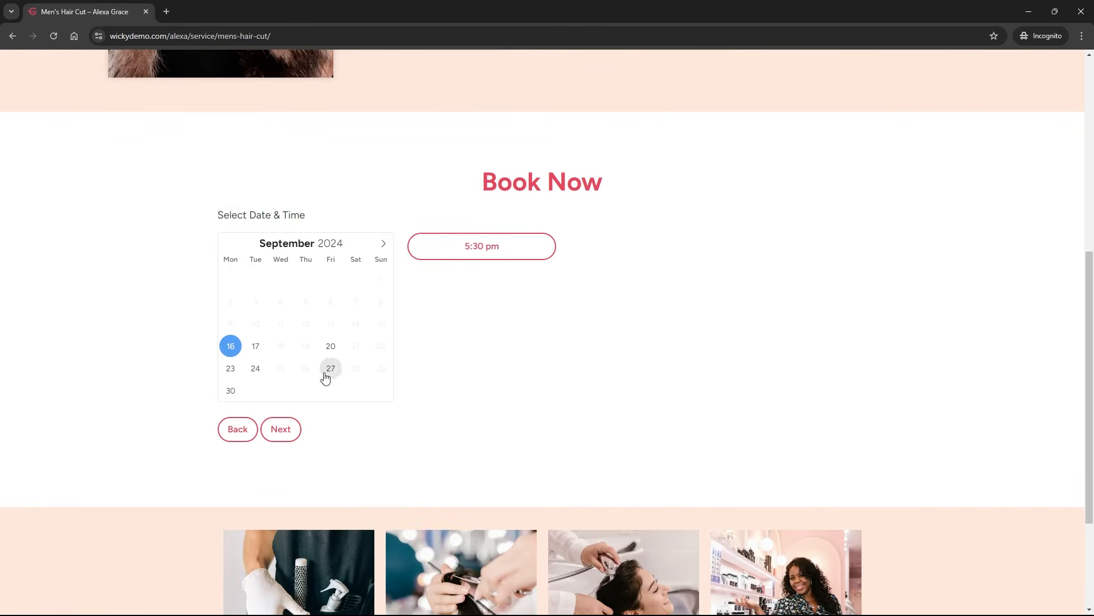
click(331, 346)
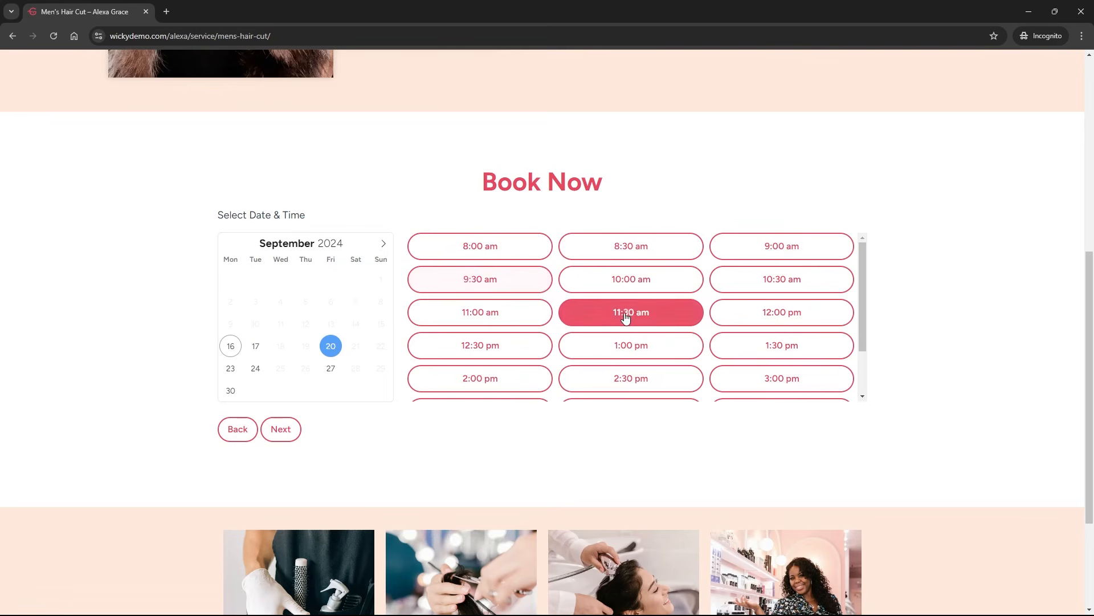
click(640, 356)
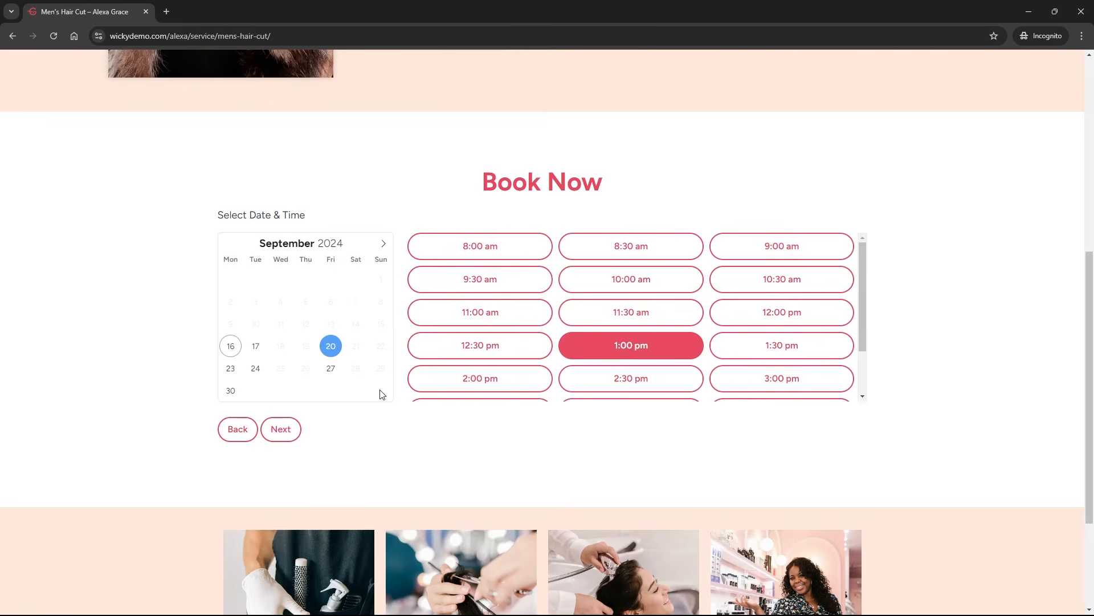
click(294, 432)
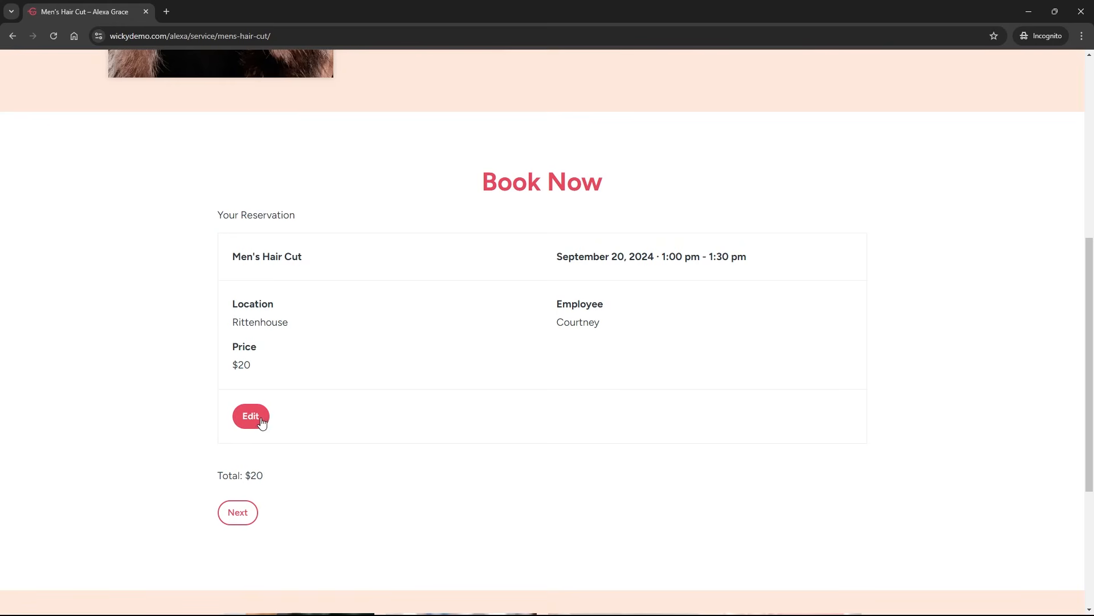
scroll(210, 435, down, 2)
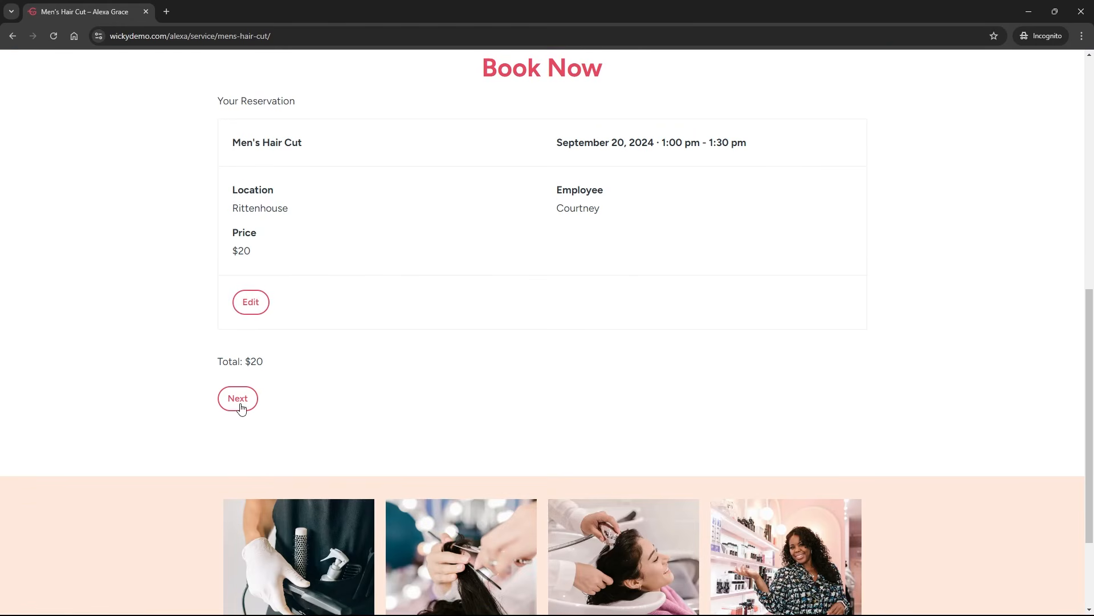
Enter the customer's name, e-mail address and phone number in the customer form.
click(238, 404)
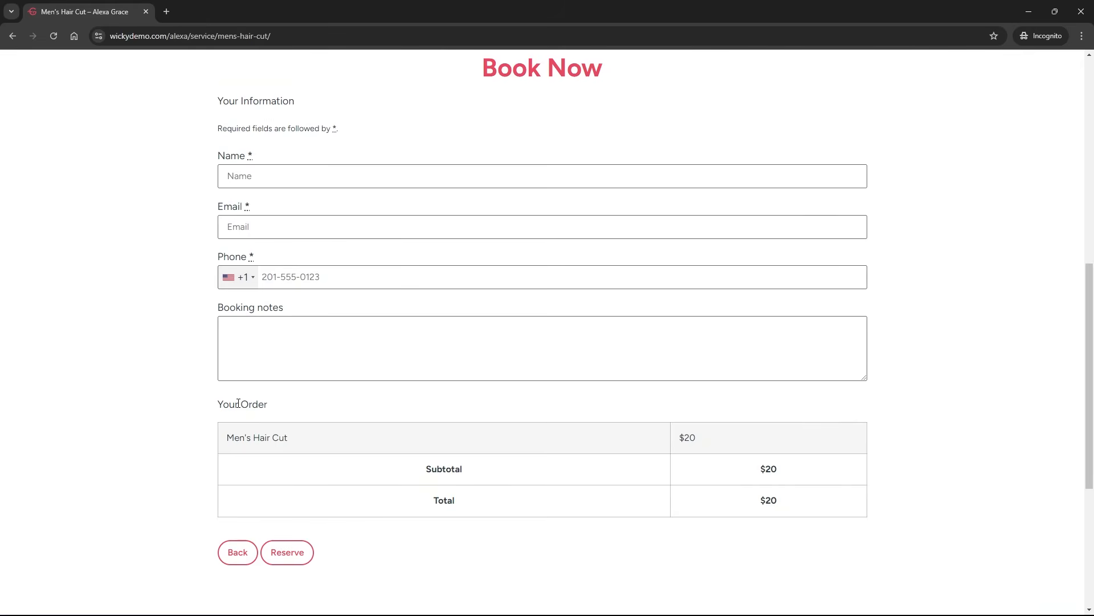
click(299, 171)
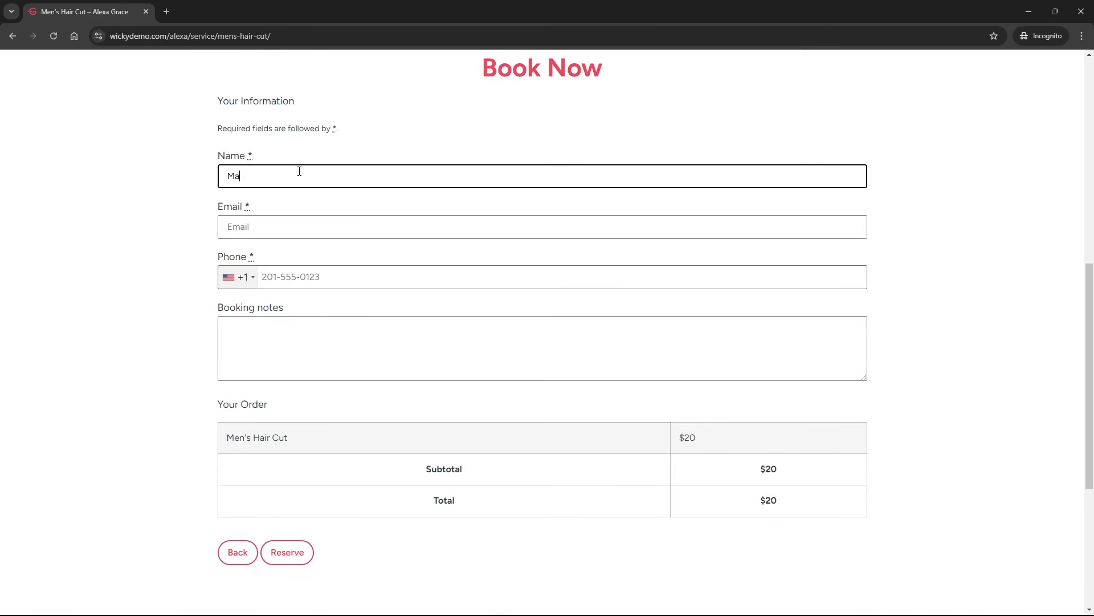
key(Tab)
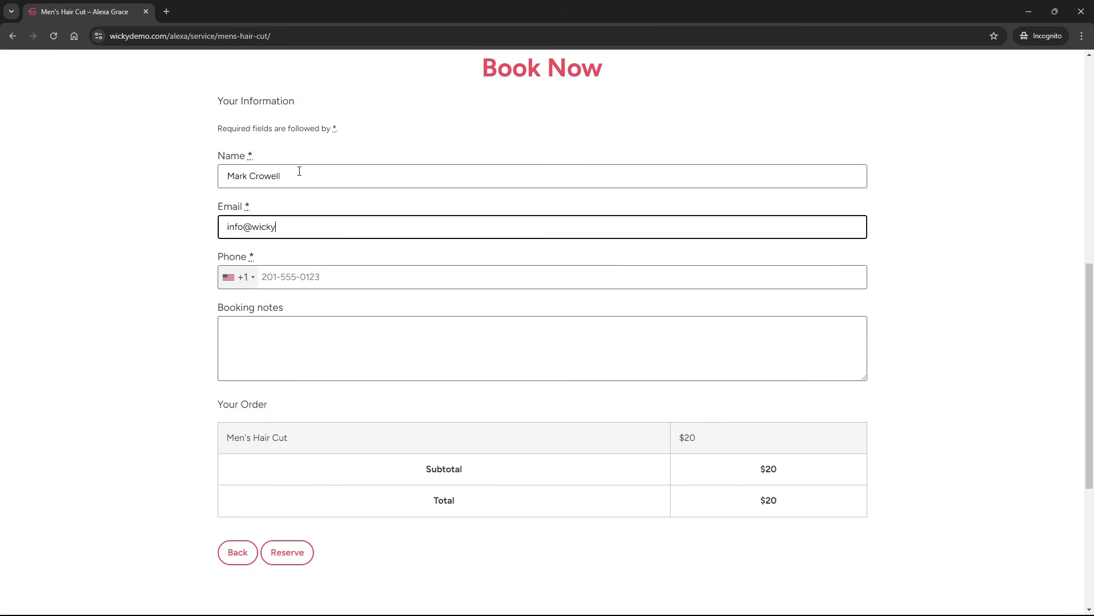
key(Tab)
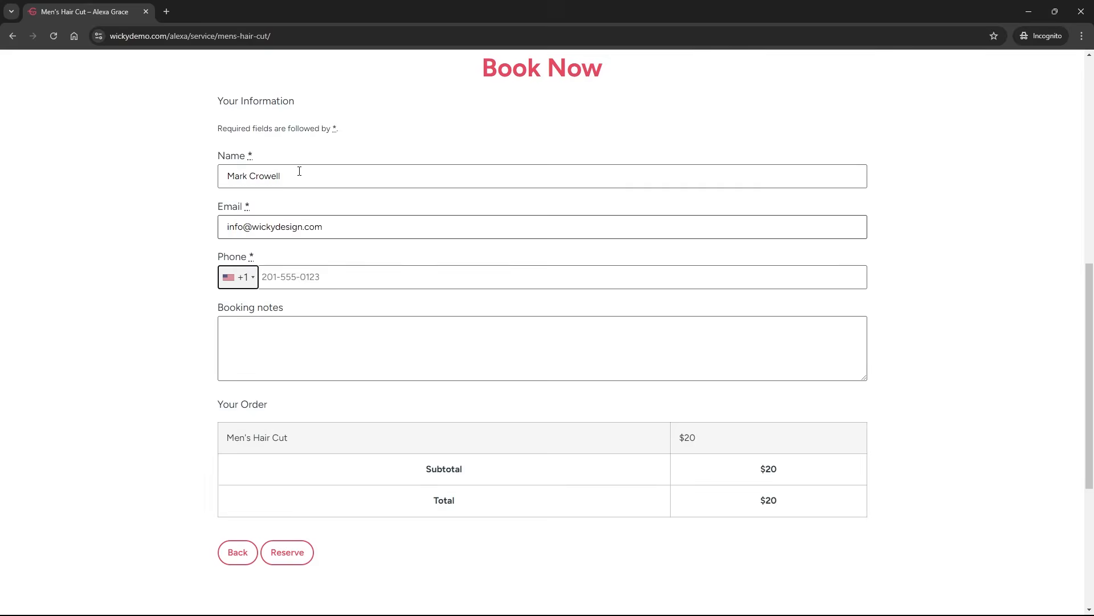
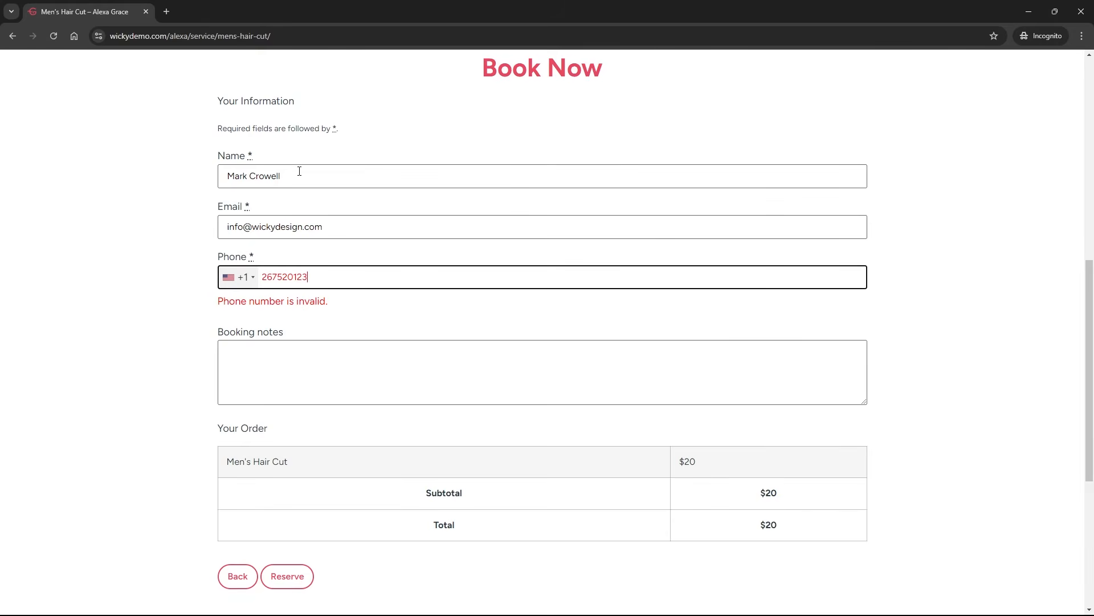
Add the booking note 'Test notes' and submit the reservation.
click(306, 339)
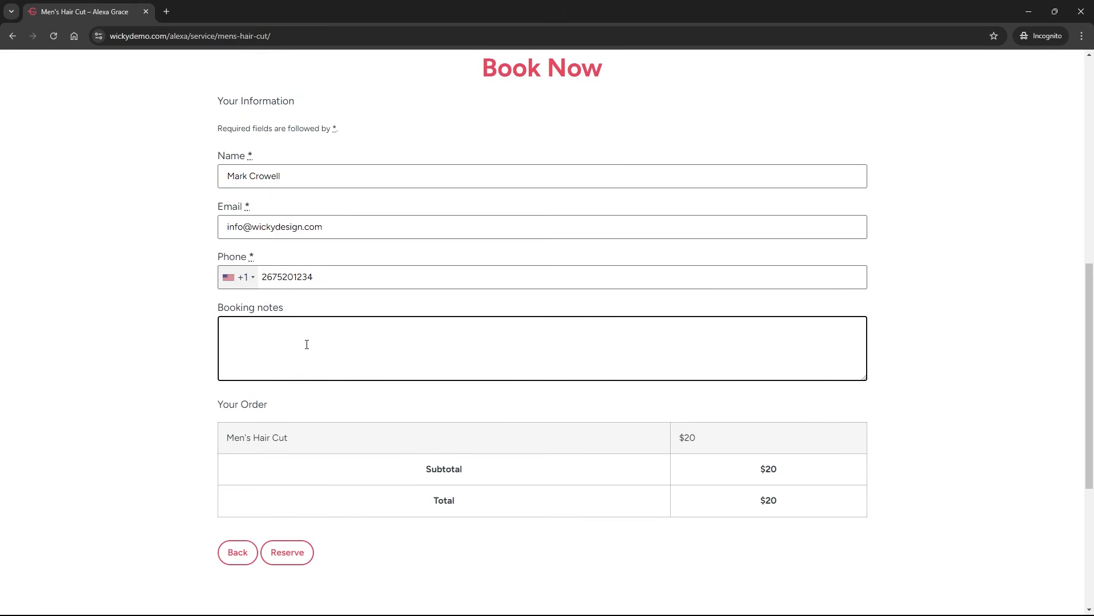
text(Test notes)
click(306, 564)
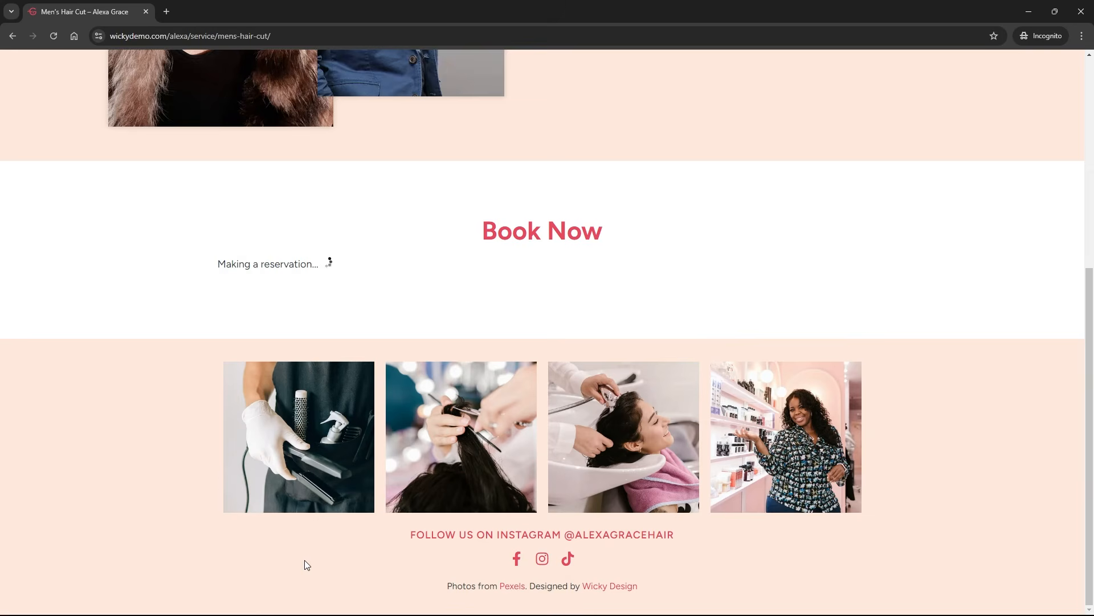
Scroll back up the page once the reservation goes through.
scroll(300, 161, up, 4)
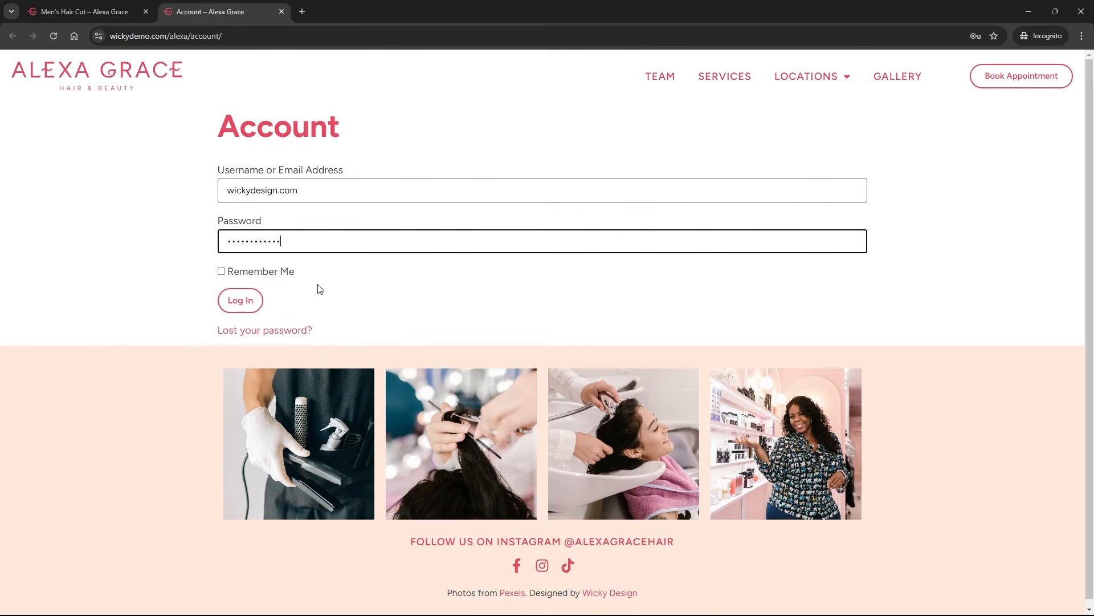
Log in, view the Men's Hair Cut booking's details, and return to the Bookings list.
click(238, 308)
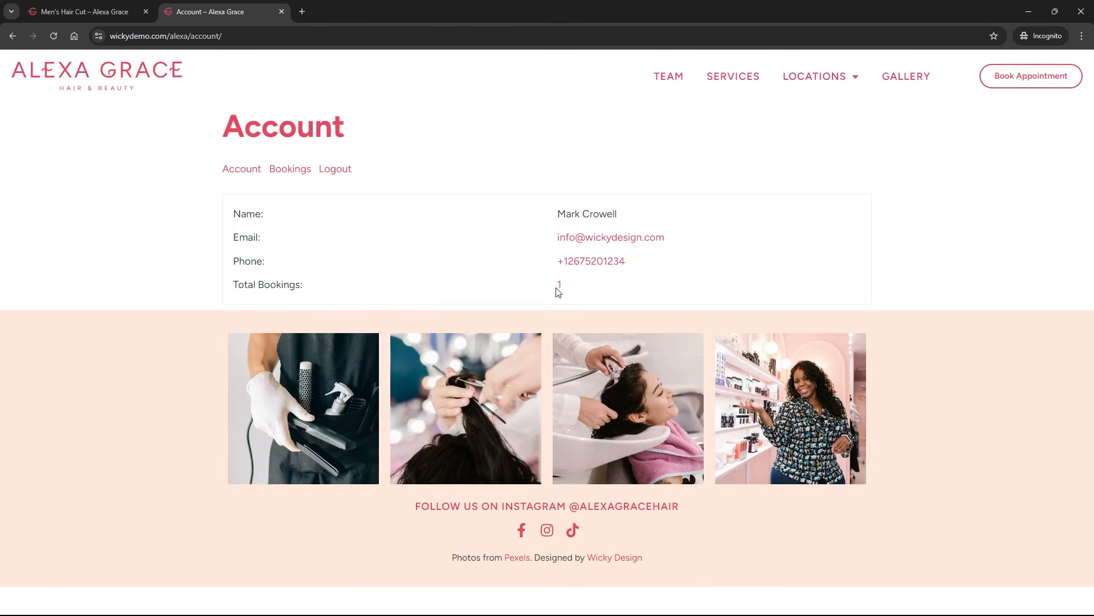
click(290, 170)
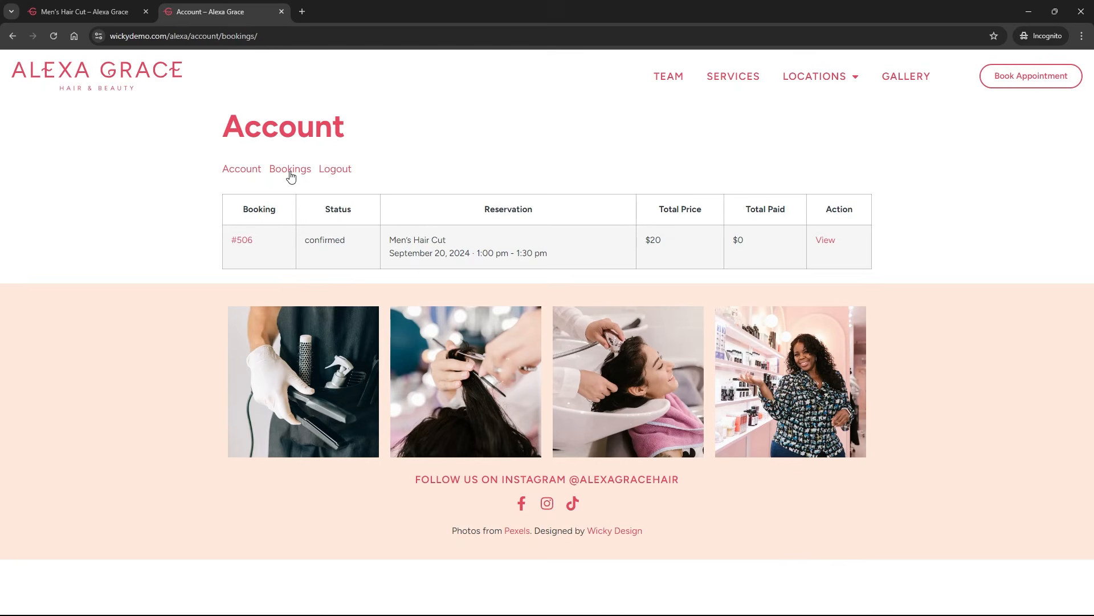
click(827, 242)
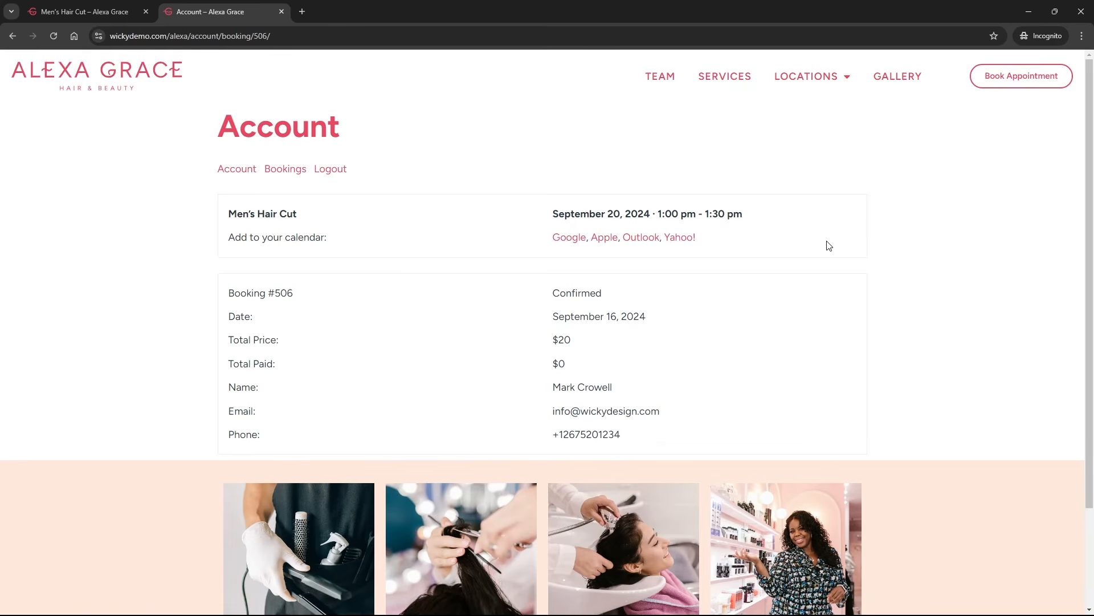
click(238, 171)
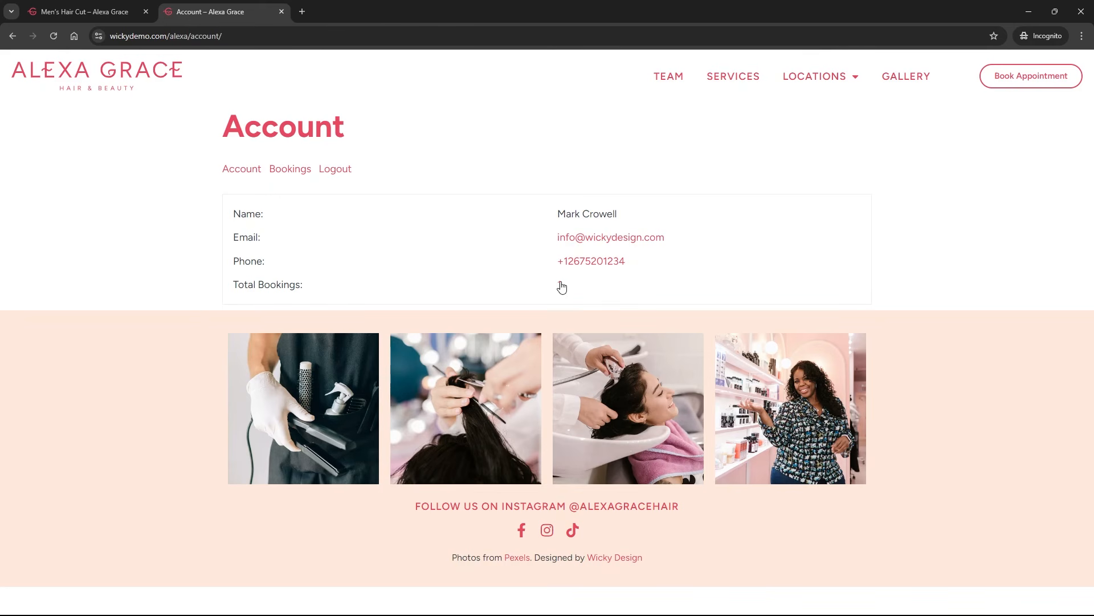
click(289, 170)
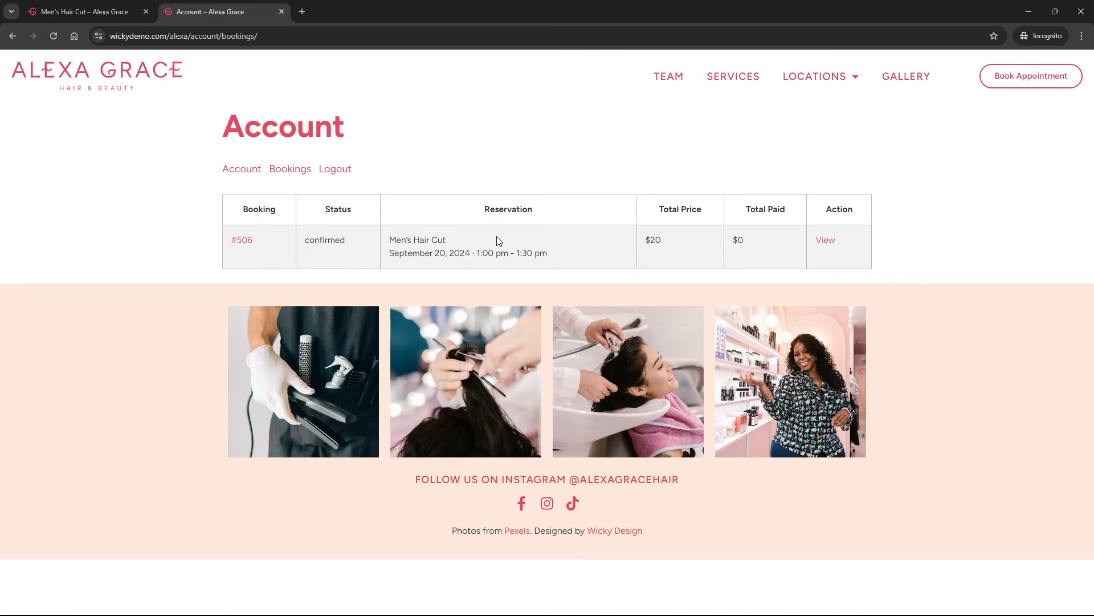
On the Fishtown location page, choose Women's Hair Cut and a stylist.
mouse_move(803, 91)
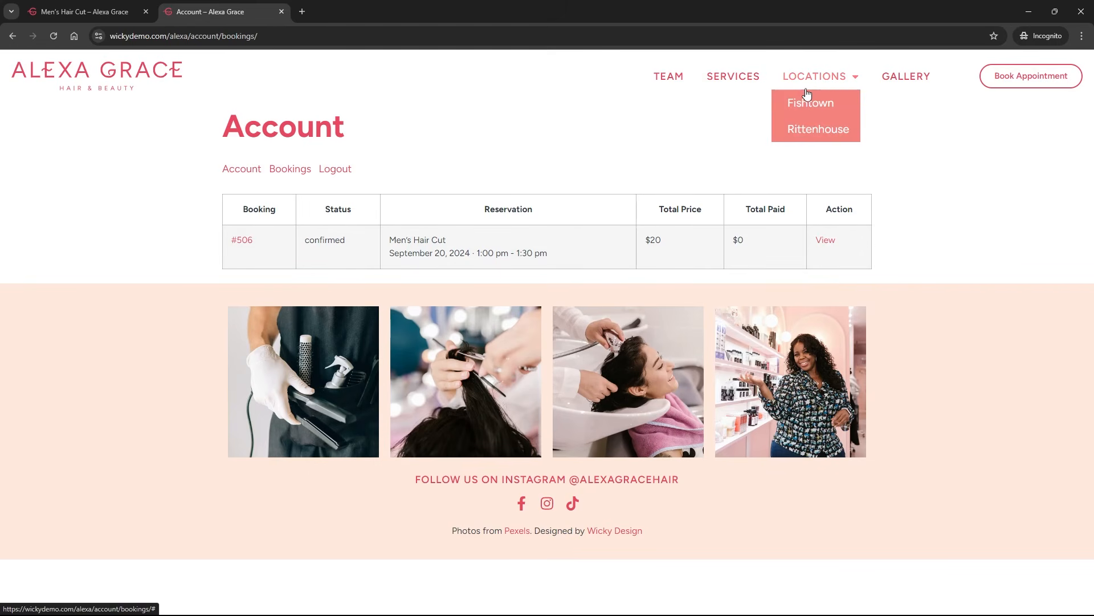
click(812, 108)
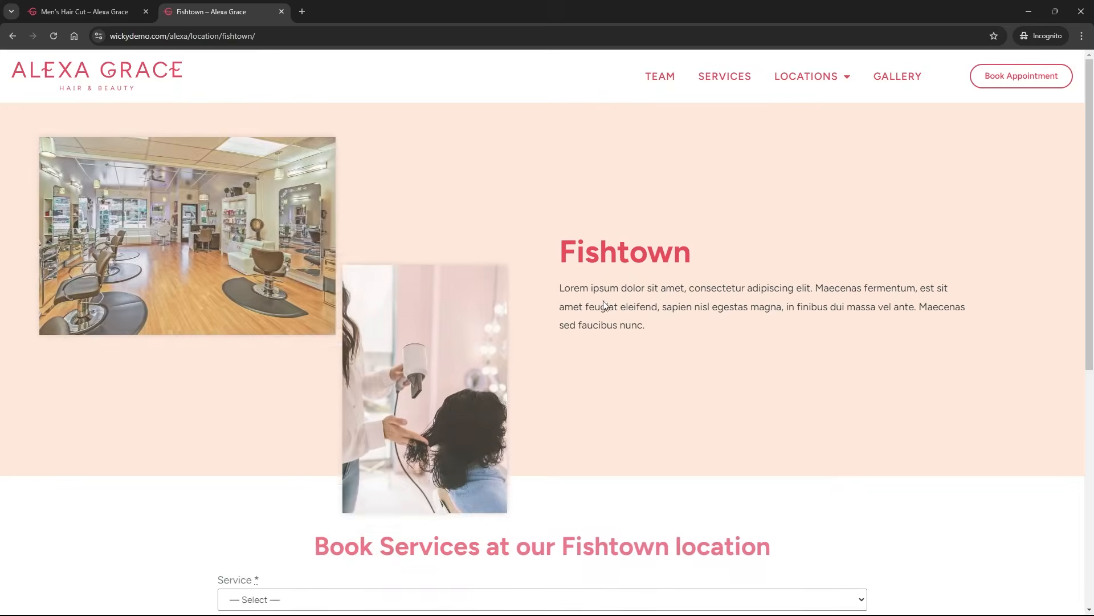
scroll(552, 317, down, 5)
click(289, 322)
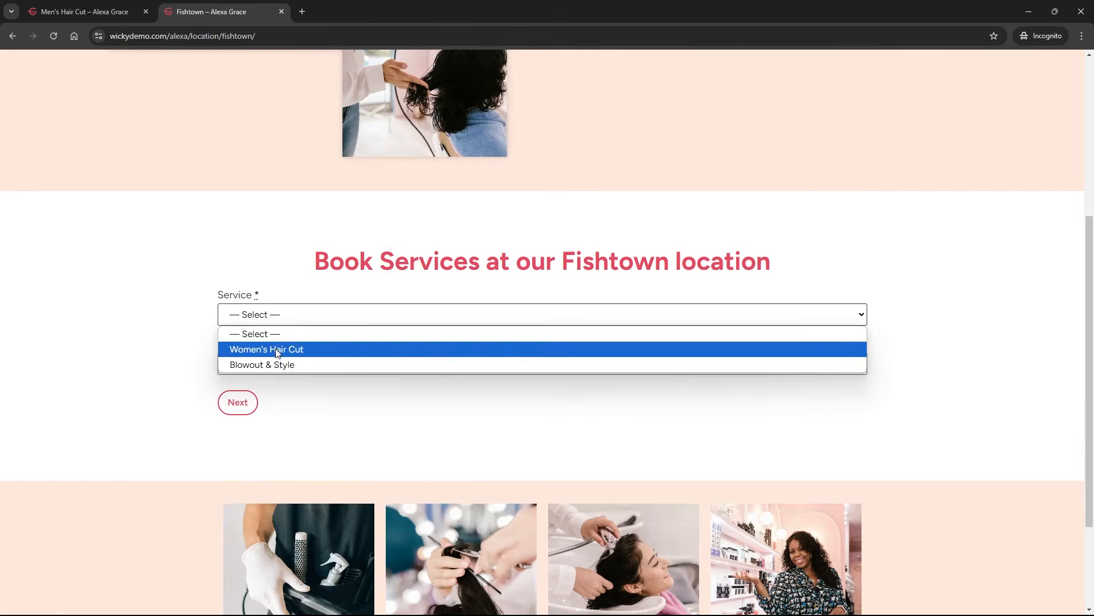
click(277, 349)
click(266, 368)
click(266, 399)
click(238, 402)
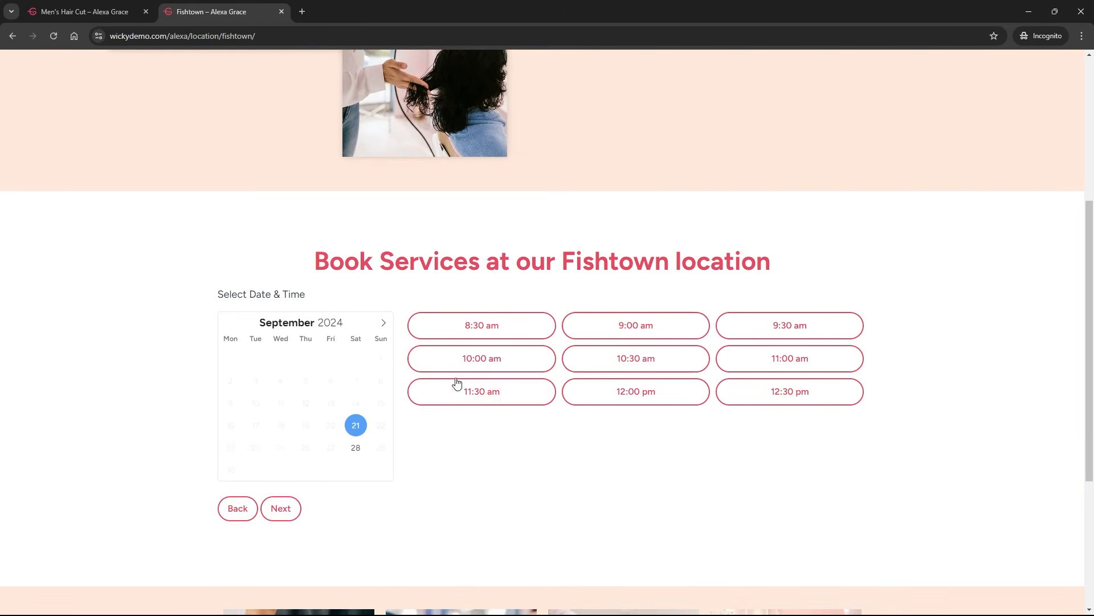
Pick the 10:00 am slot and submit the Women's Hair Cut reservation.
click(457, 365)
click(294, 509)
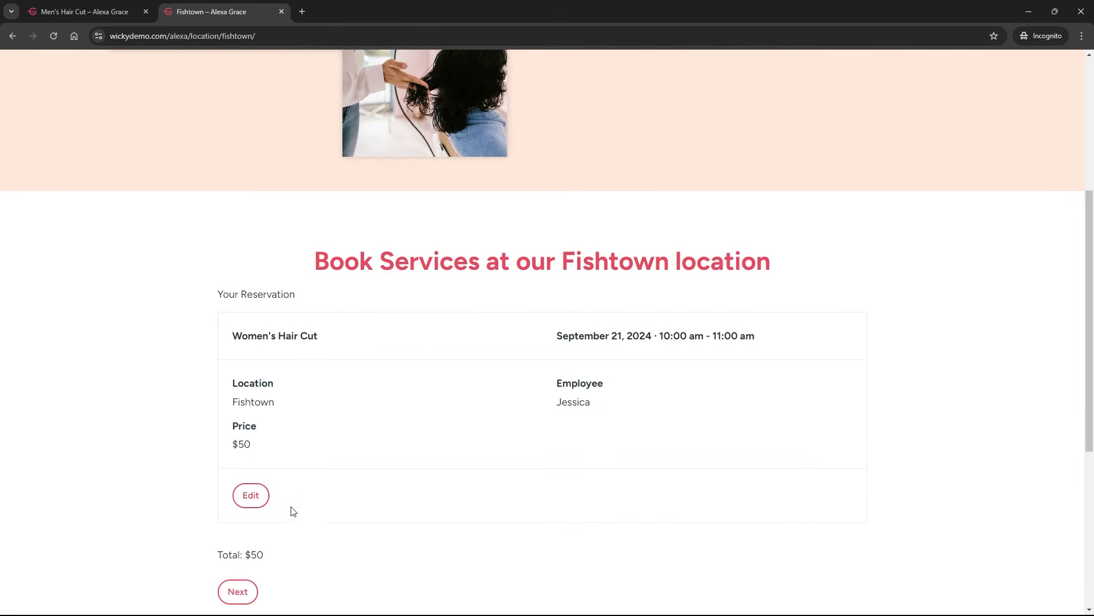
click(237, 591)
scroll(181, 411, down, 3)
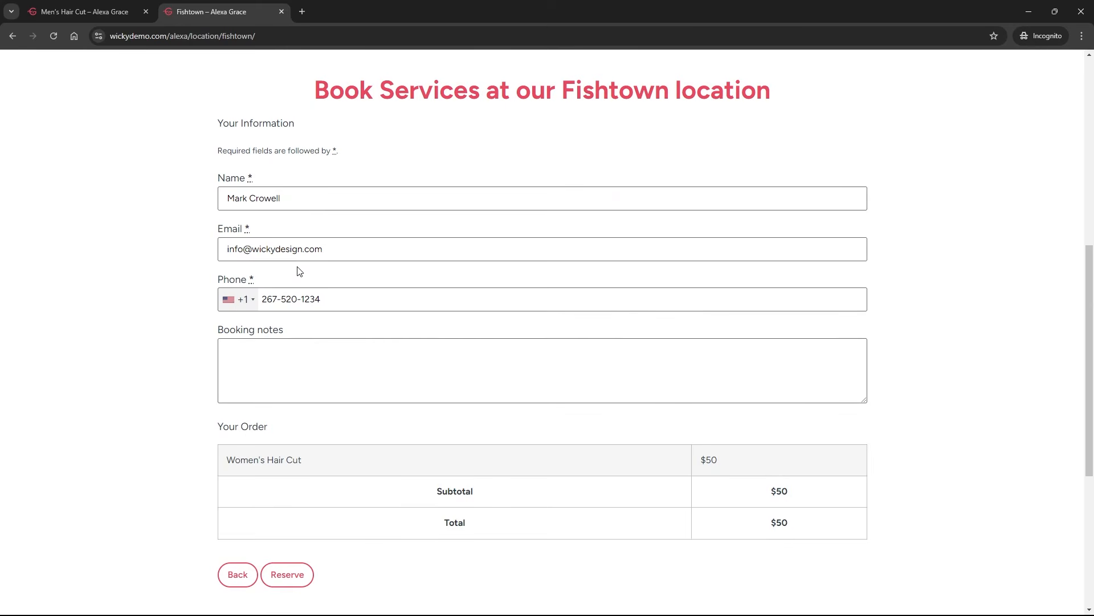
click(289, 575)
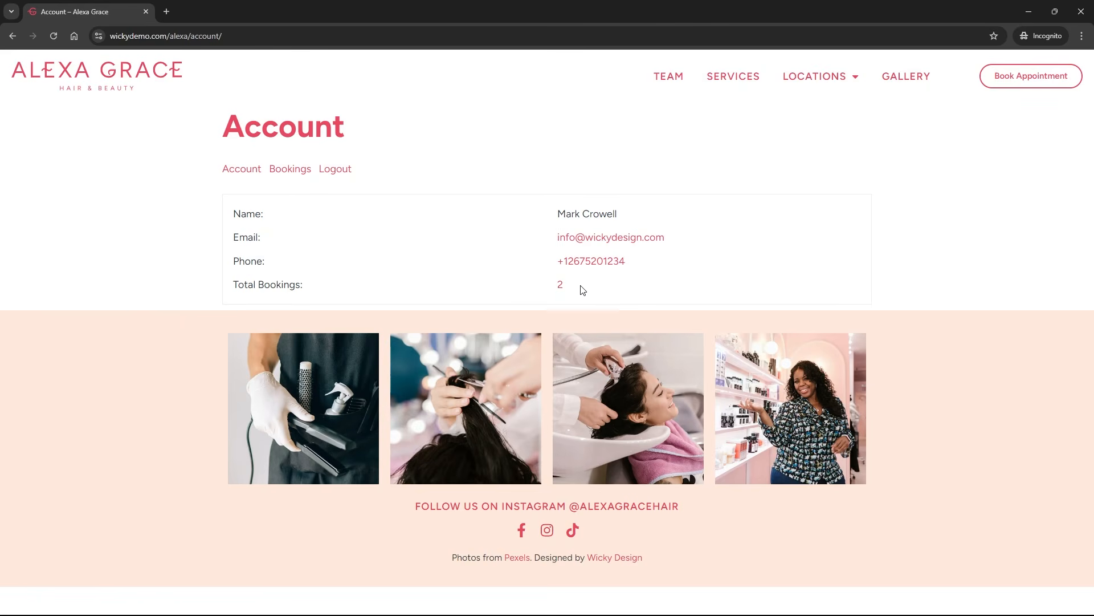
Check both bookings in the account's Bookings list, then log out.
click(563, 290)
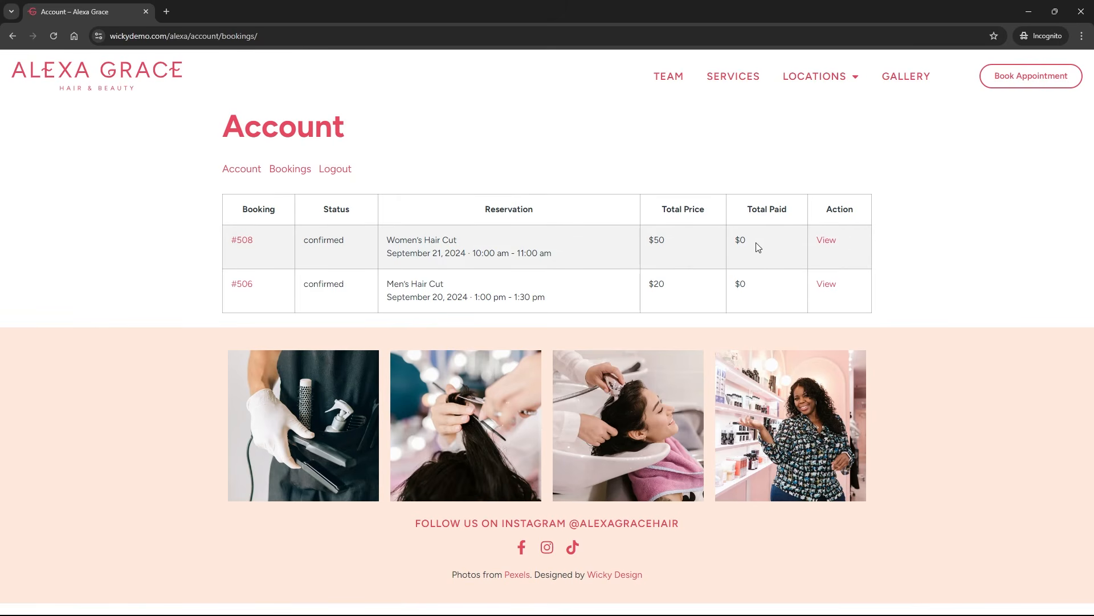
click(275, 171)
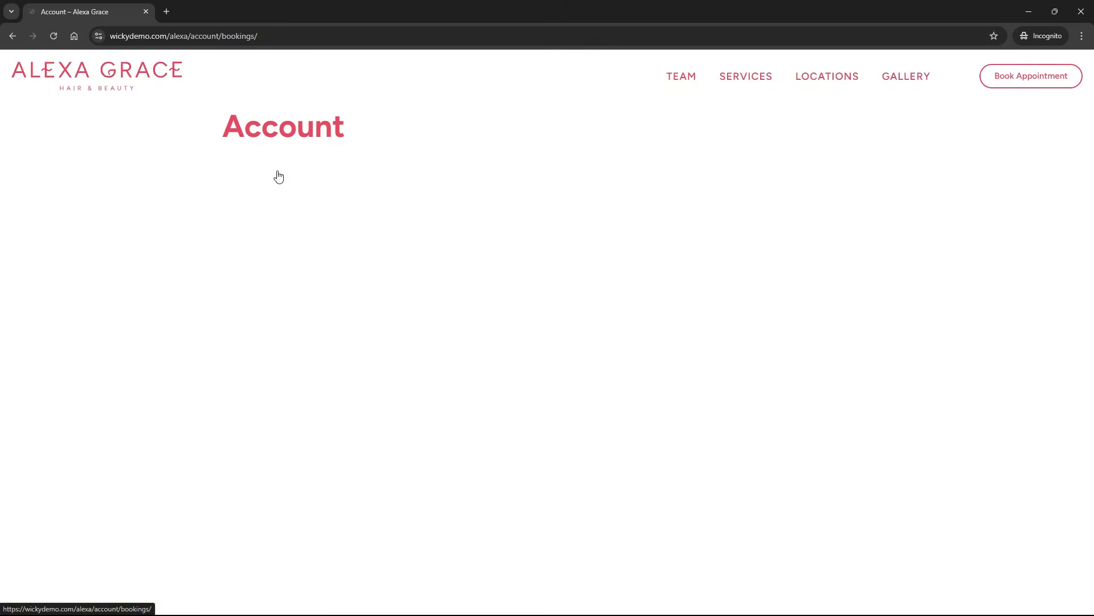
click(245, 169)
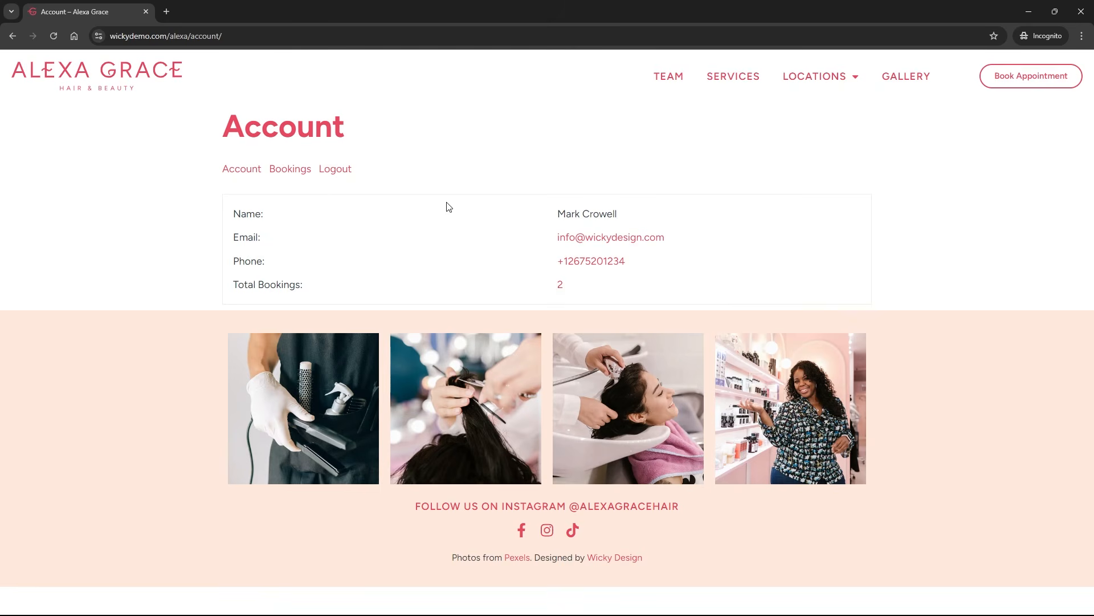
click(335, 170)
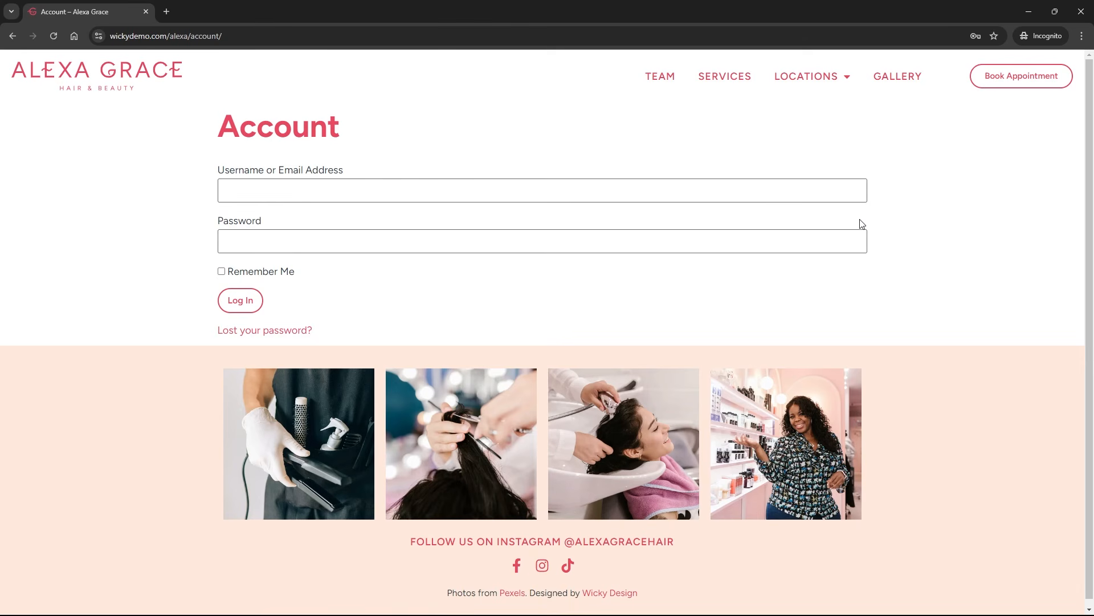
Tick 'Enable the use of coupons' in the appointment settings and save the changes.
key(alt+Tab)
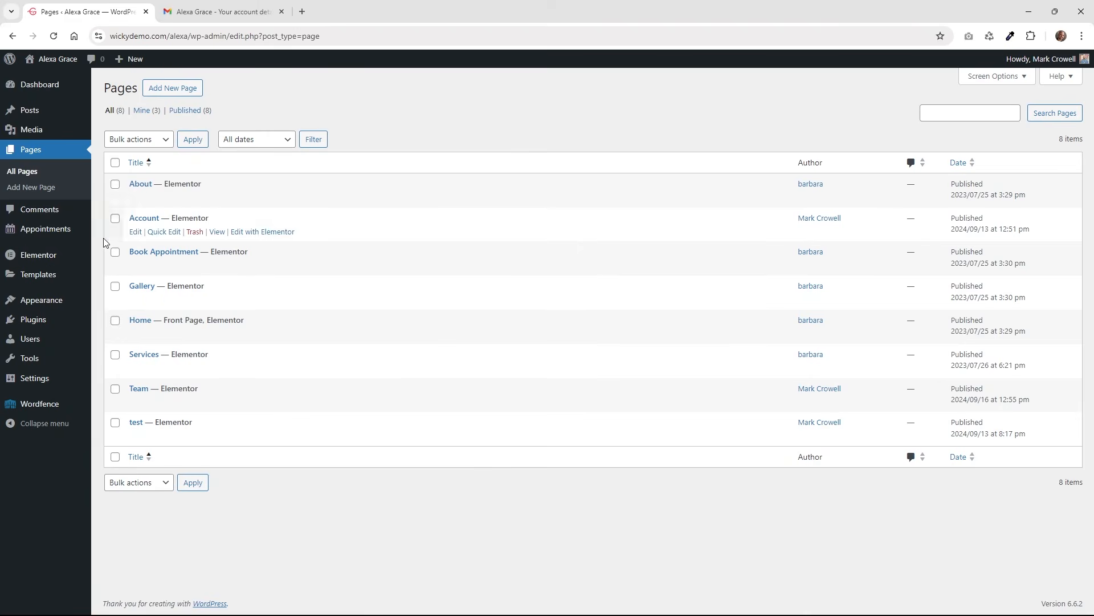
mouse_move(39, 228)
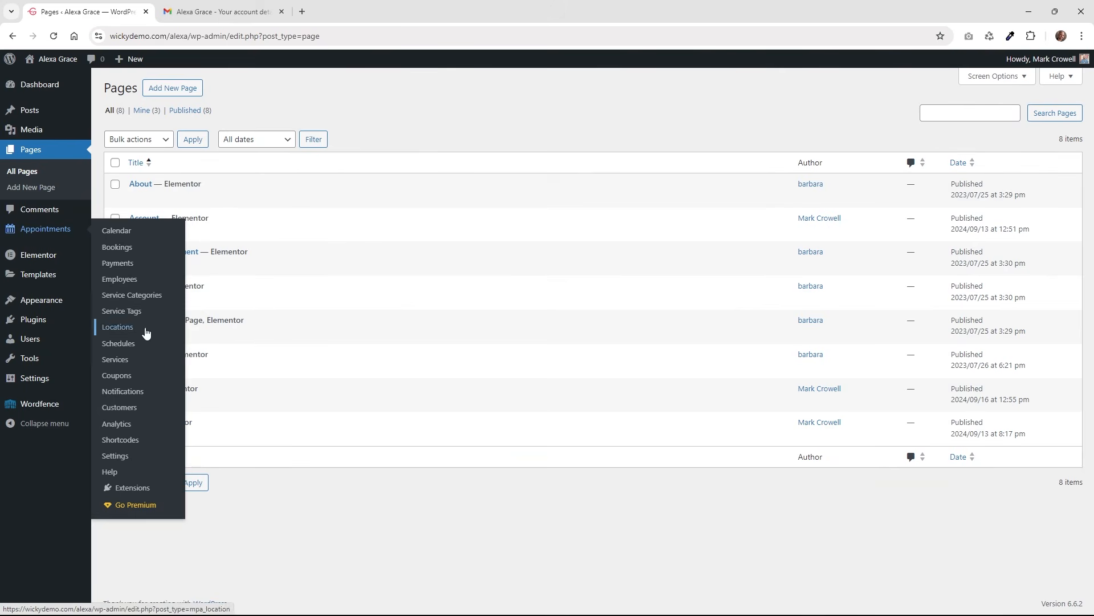
click(127, 456)
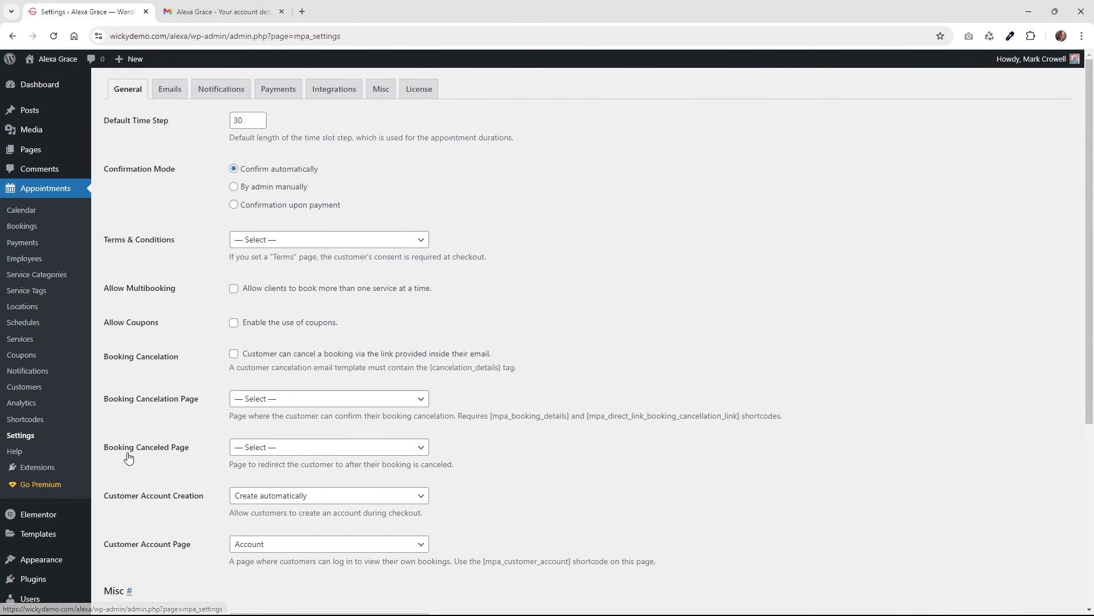
click(260, 322)
scroll(194, 330, down, 3)
scroll(179, 296, down, 3)
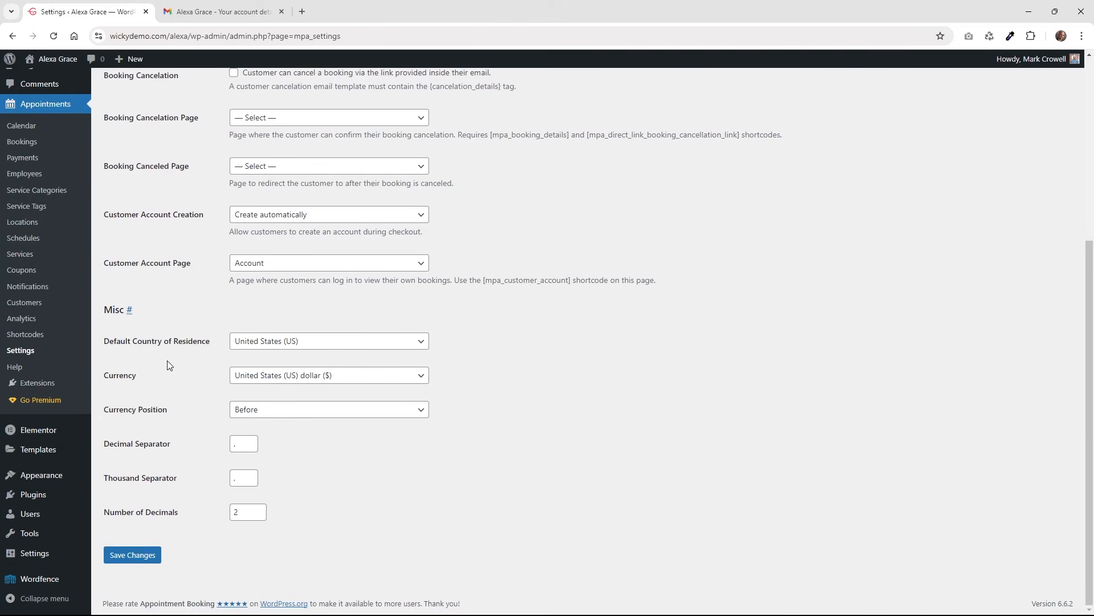
click(128, 556)
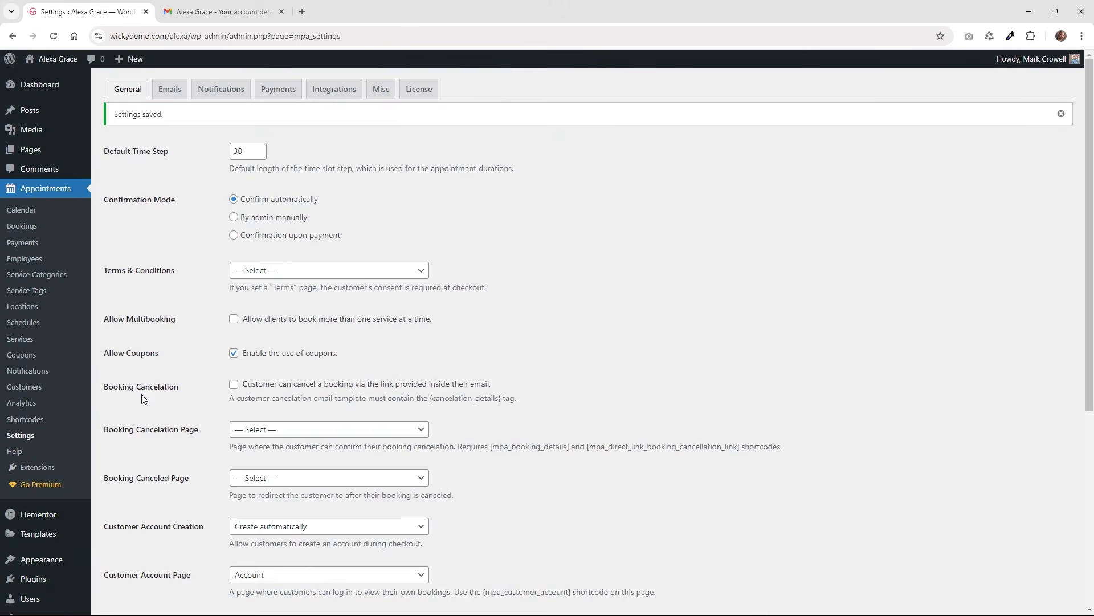
Create a new coupon with code 10ff as a 10 percent percentage discount.
click(37, 356)
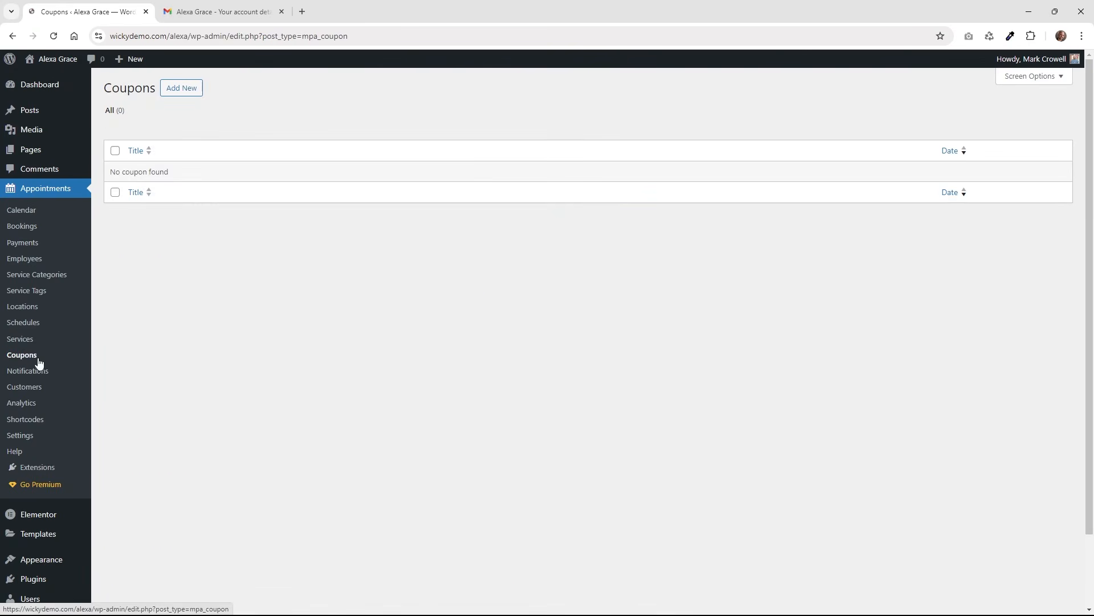
click(182, 88)
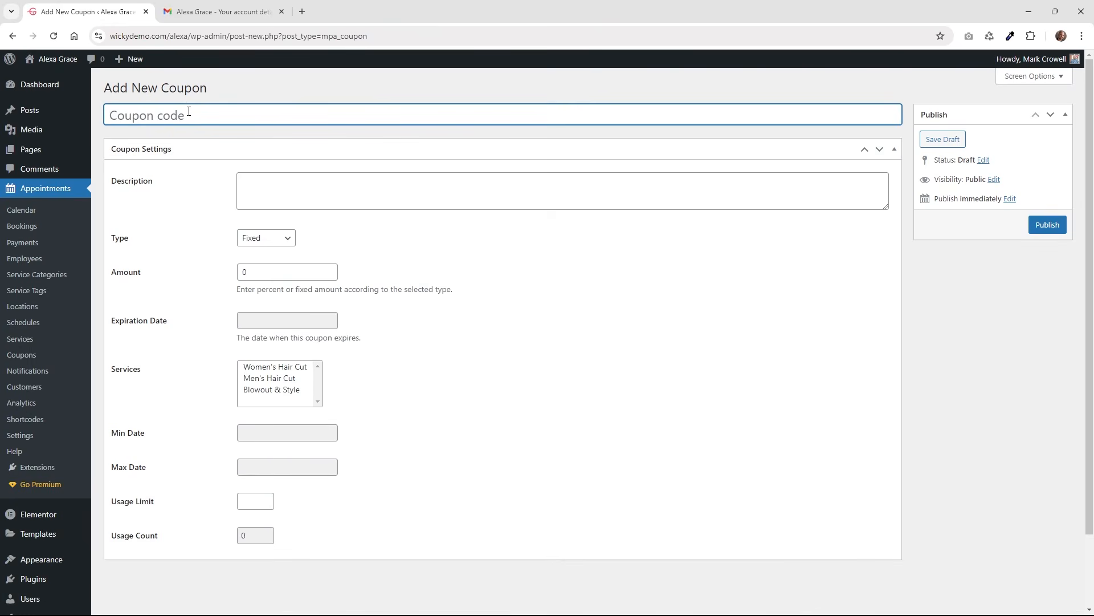
text(10ff)
click(315, 192)
click(274, 238)
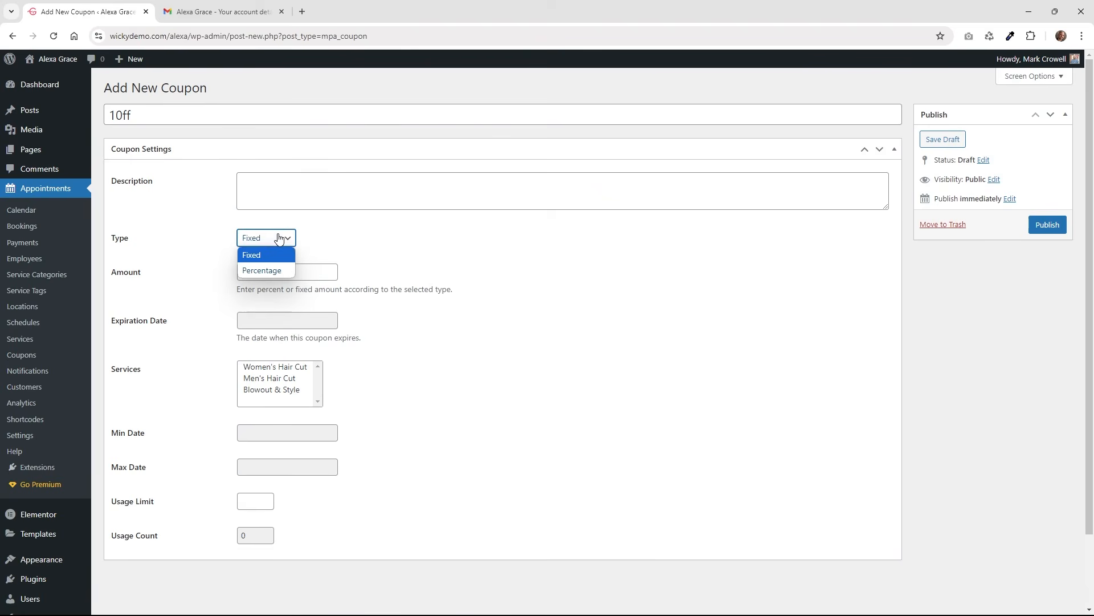
click(277, 271)
double_click(276, 271)
text(50)
key(ctrl+a)
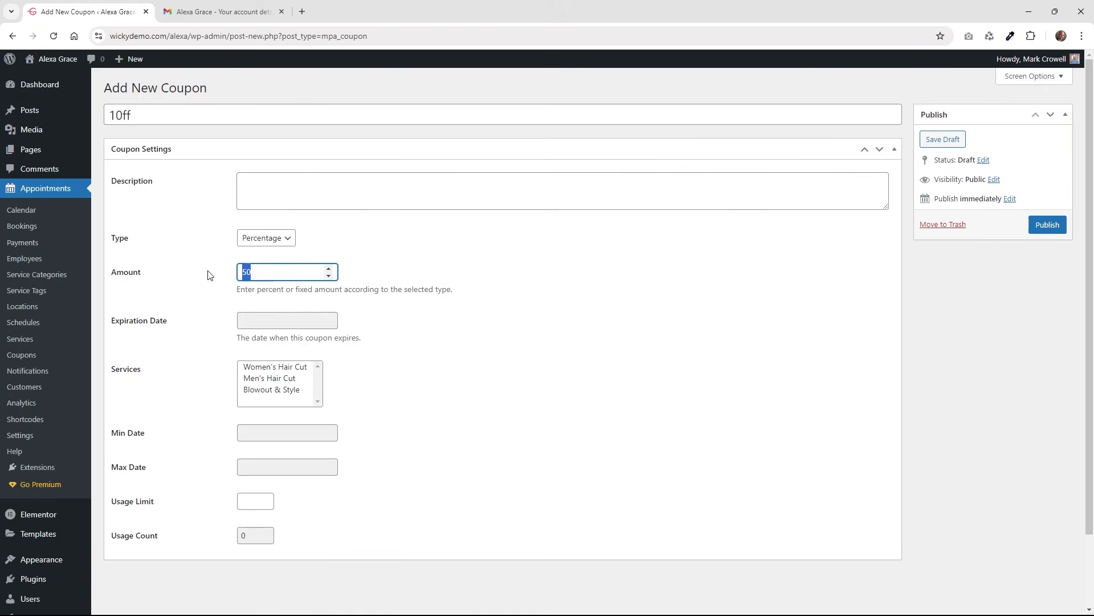
text(10)
click(519, 432)
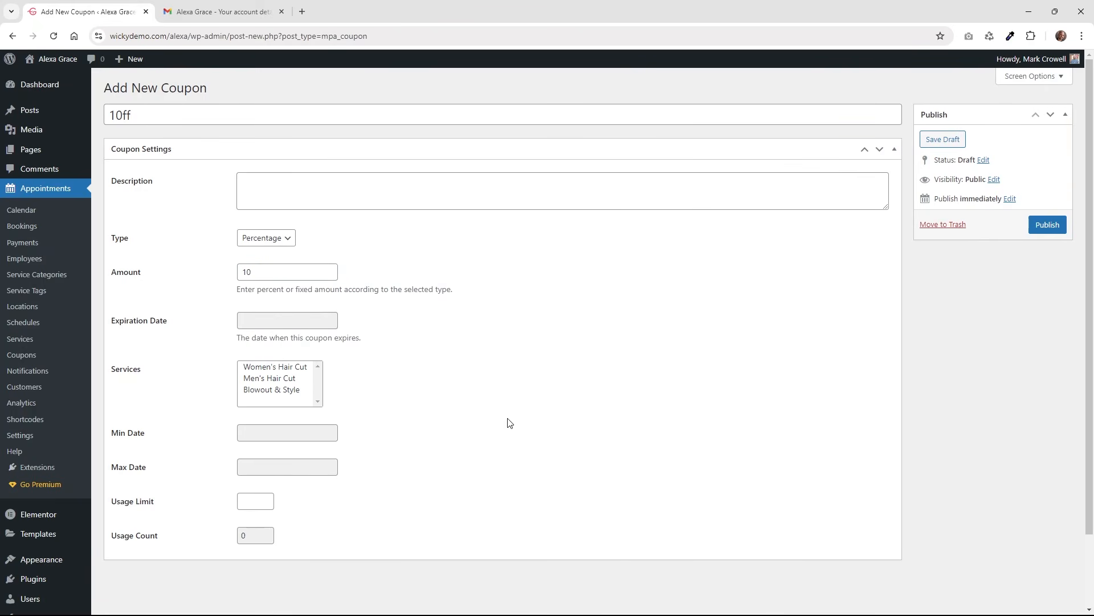
Leave the expiration and minimum dates empty and publish the 10ff coupon.
click(272, 317)
click(482, 326)
click(254, 432)
click(422, 442)
click(1049, 225)
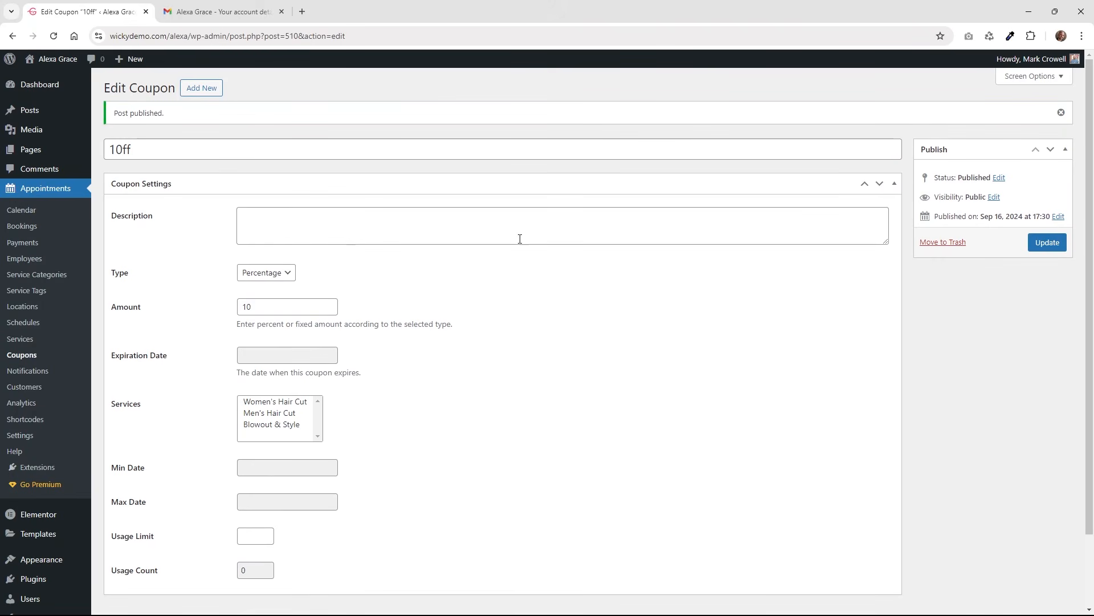
mouse_move(59, 62)
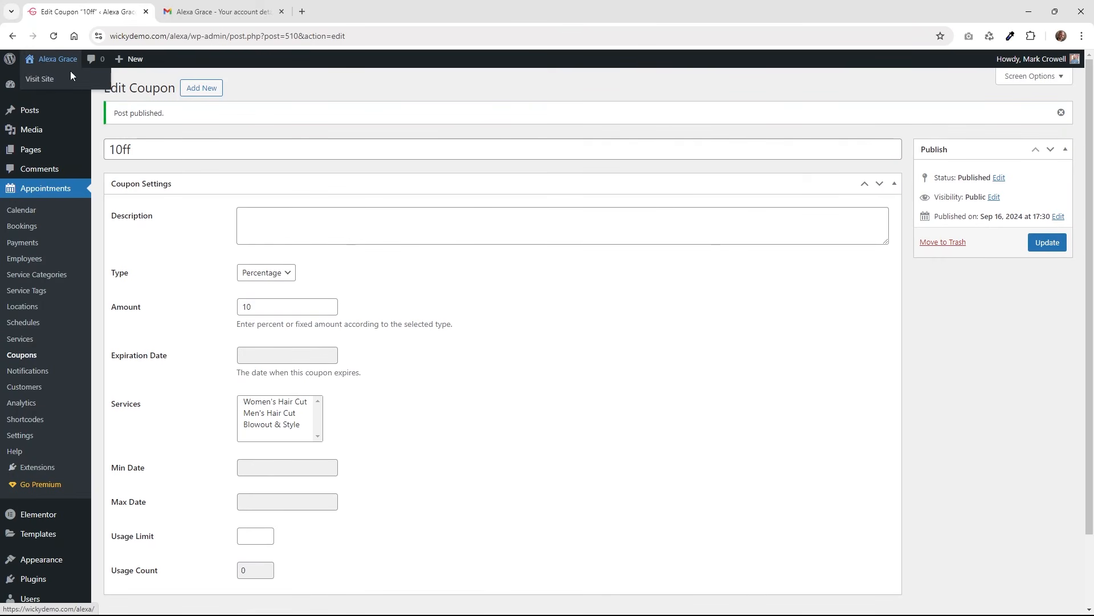
right_click(77, 83)
Open the live site privately and choose Women's Hair Cut at Rittenhouse with a stylist.
click(152, 122)
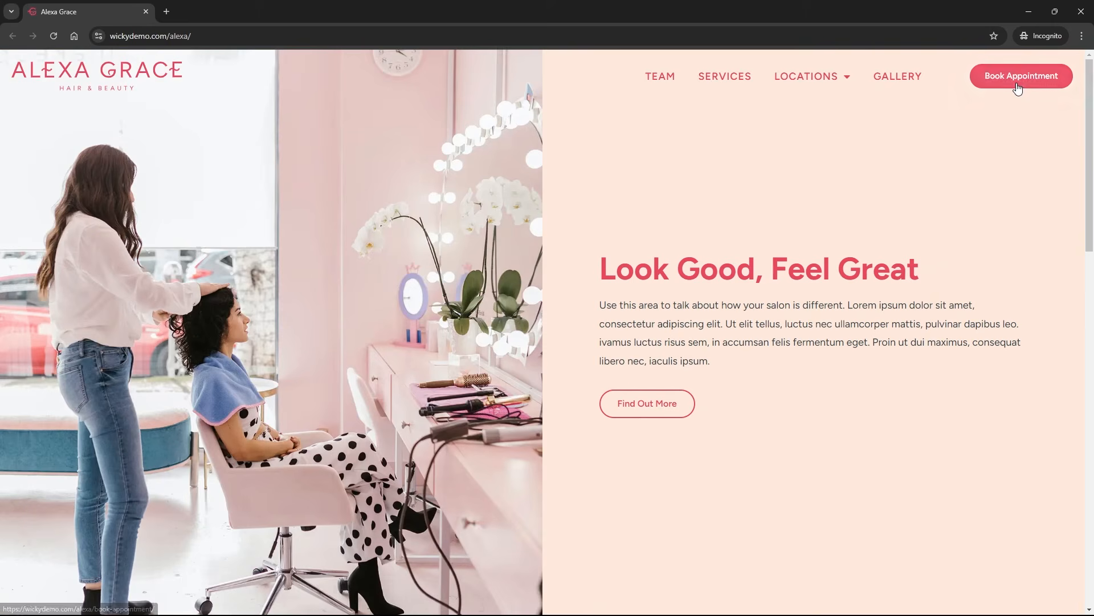
click(1018, 84)
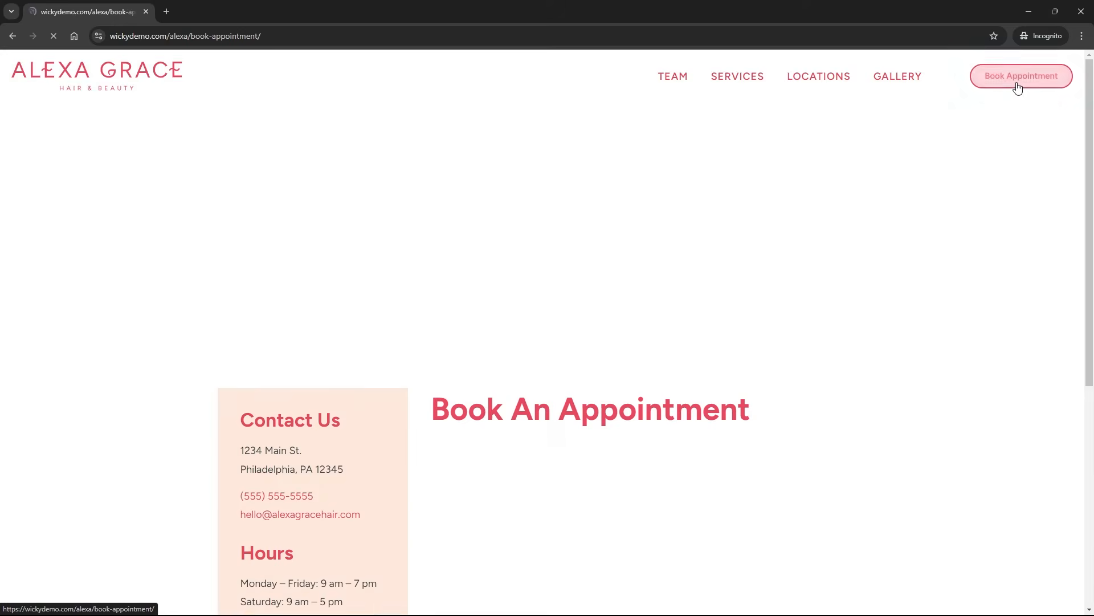
scroll(488, 297, down, 4)
click(505, 238)
click(490, 272)
click(497, 291)
click(488, 320)
click(484, 338)
click(482, 371)
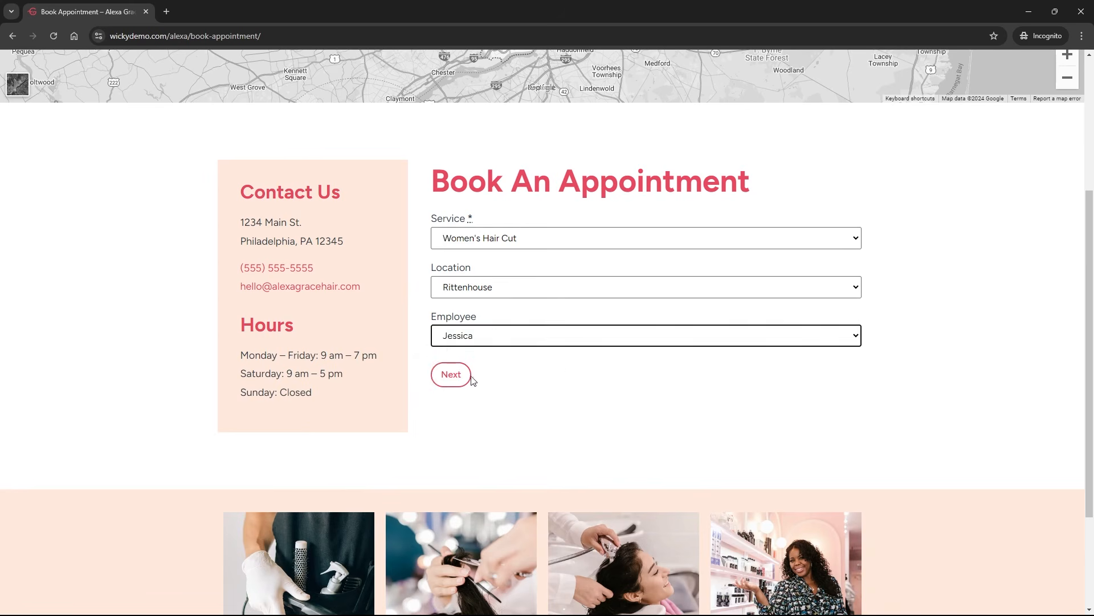
Book the 1:30 pm slot with coupon 10ff, cutting the $50 total to $45.
click(465, 379)
click(661, 314)
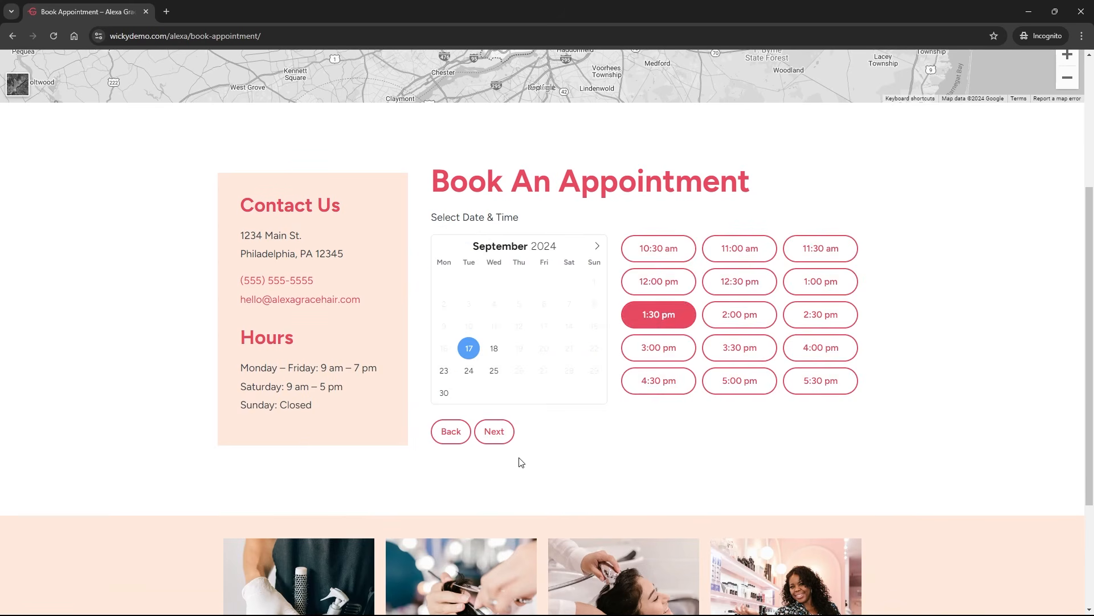
click(506, 438)
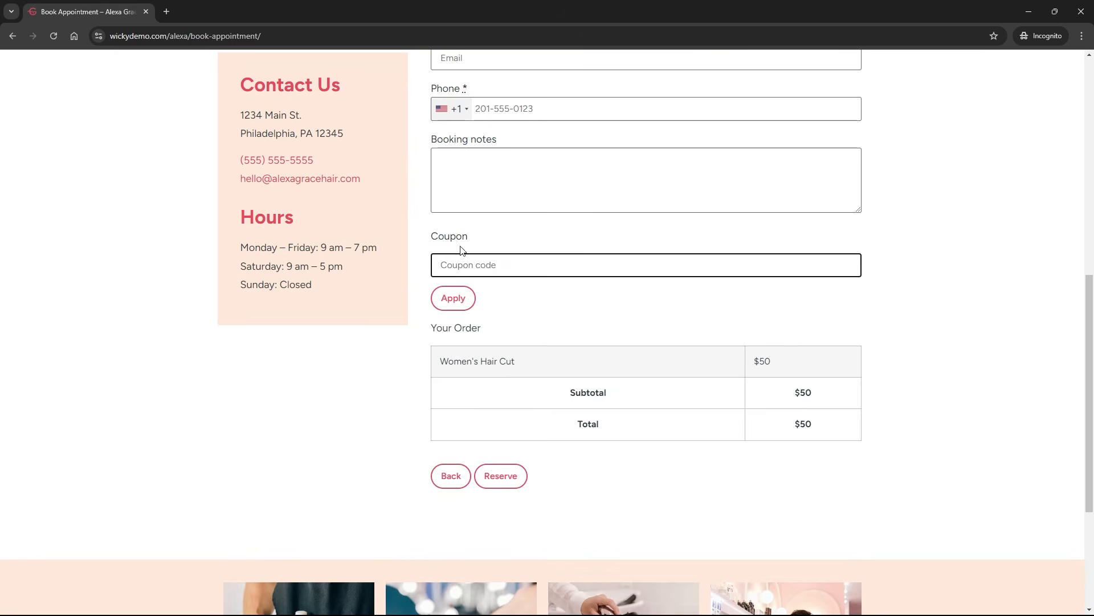
scroll(460, 251, up, 3)
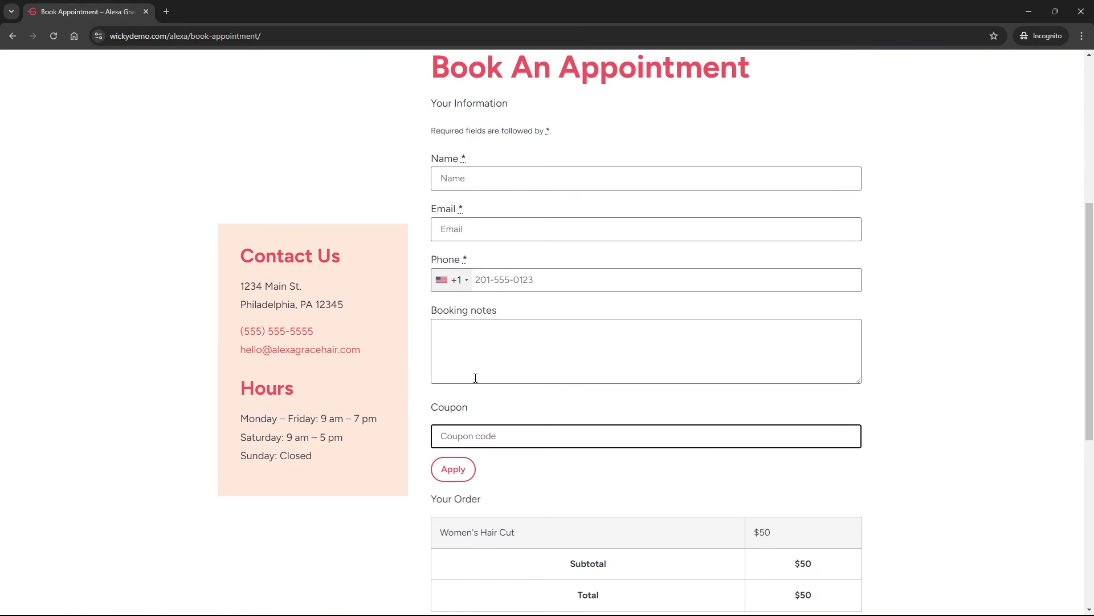
text(10ff)
click(455, 469)
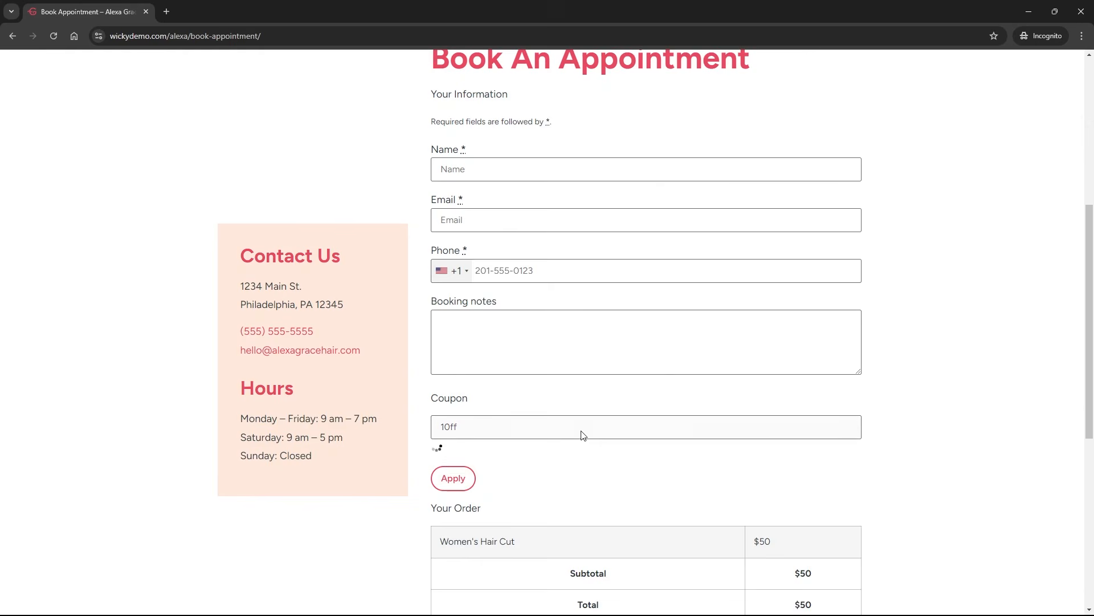
scroll(693, 422, down, 2)
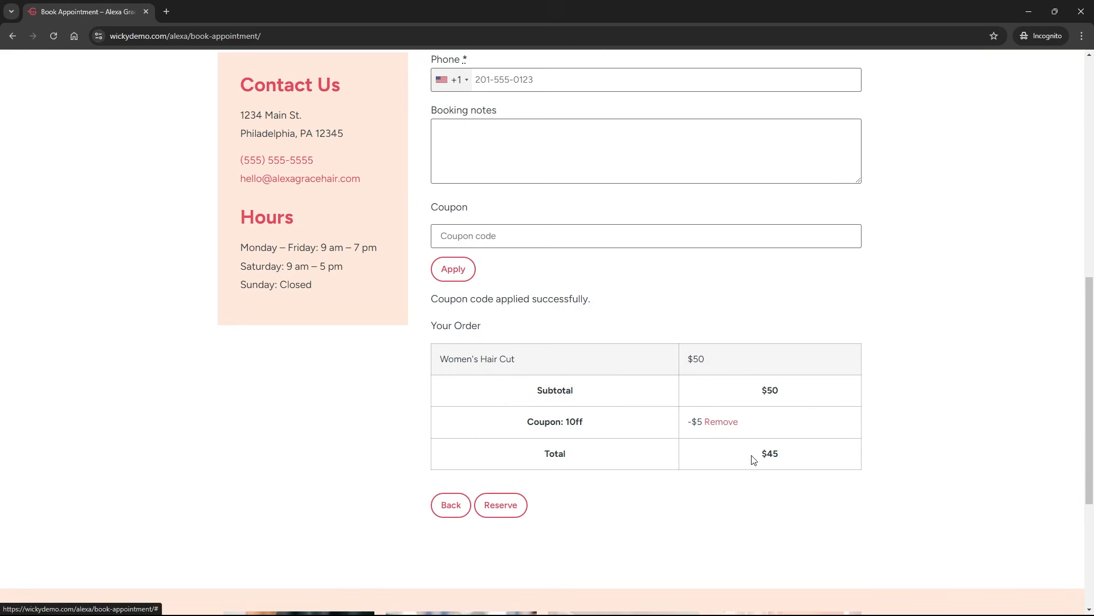
click(513, 507)
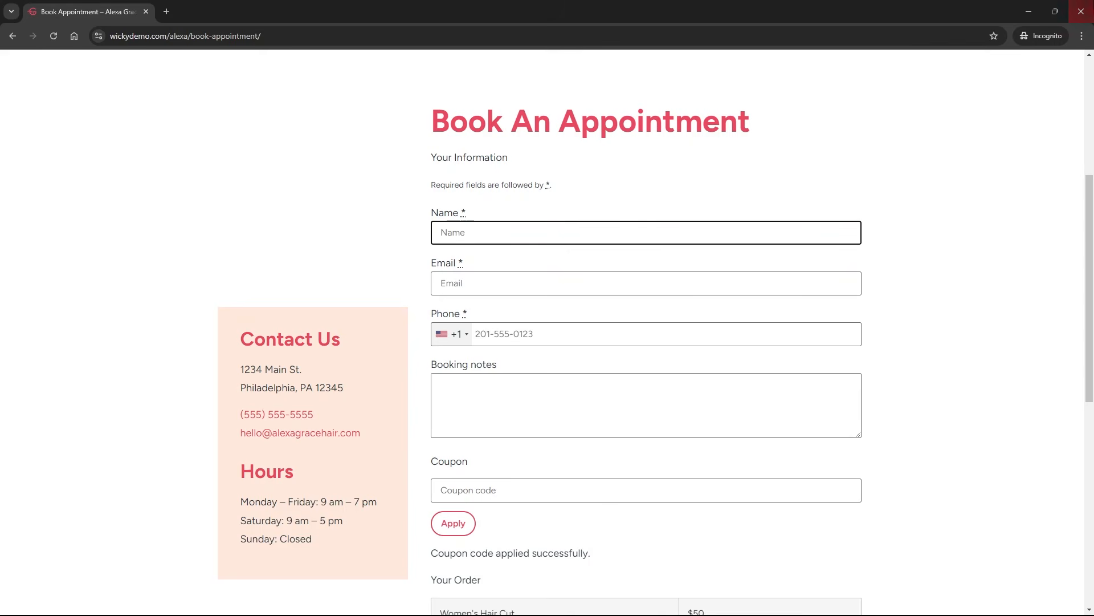
key(alt+Tab)
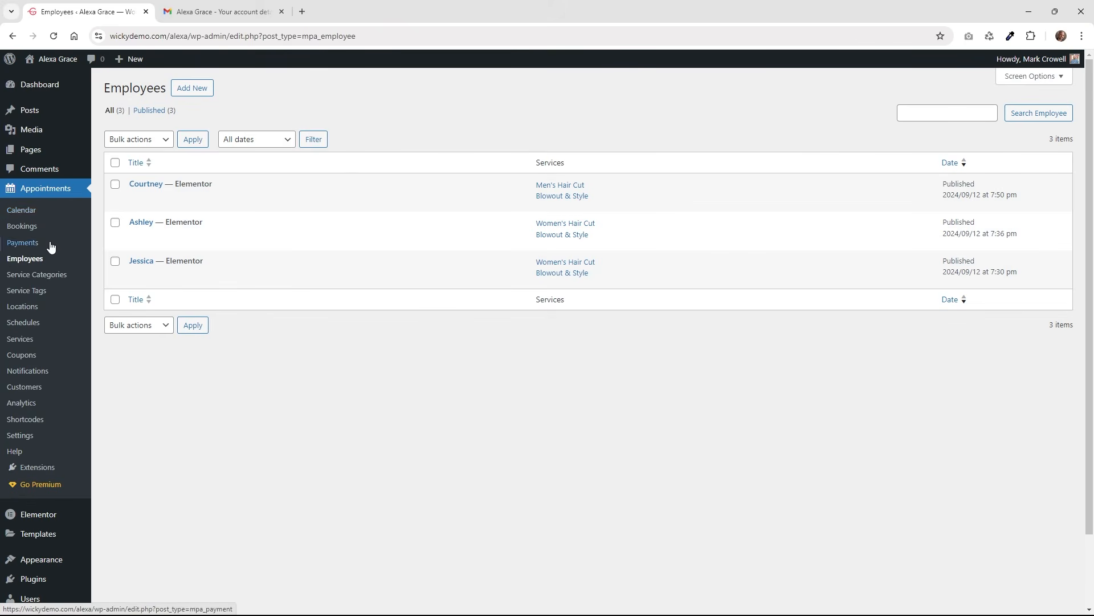
Open the appointments calendar and preview the Men's Hair Cut booking on Friday the 20th.
click(43, 213)
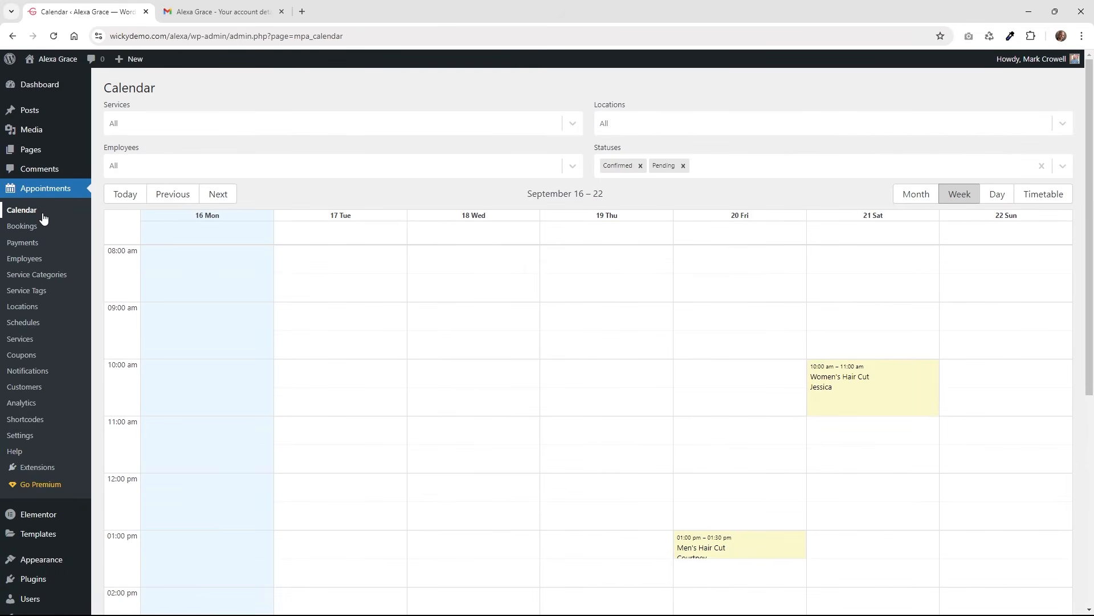
scroll(433, 354, down, 2)
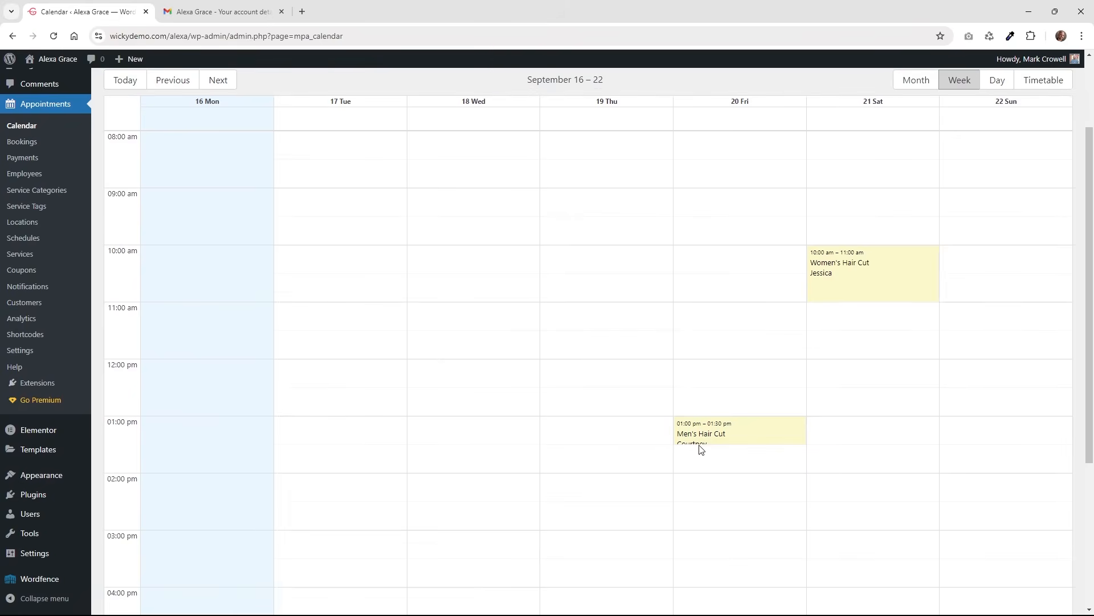
click(700, 447)
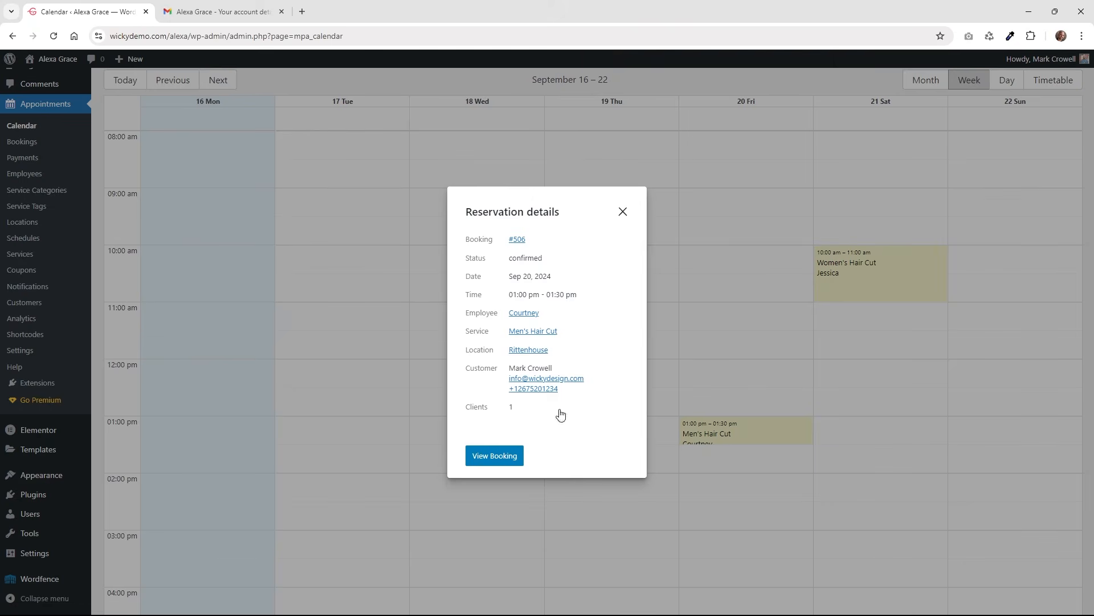
click(623, 212)
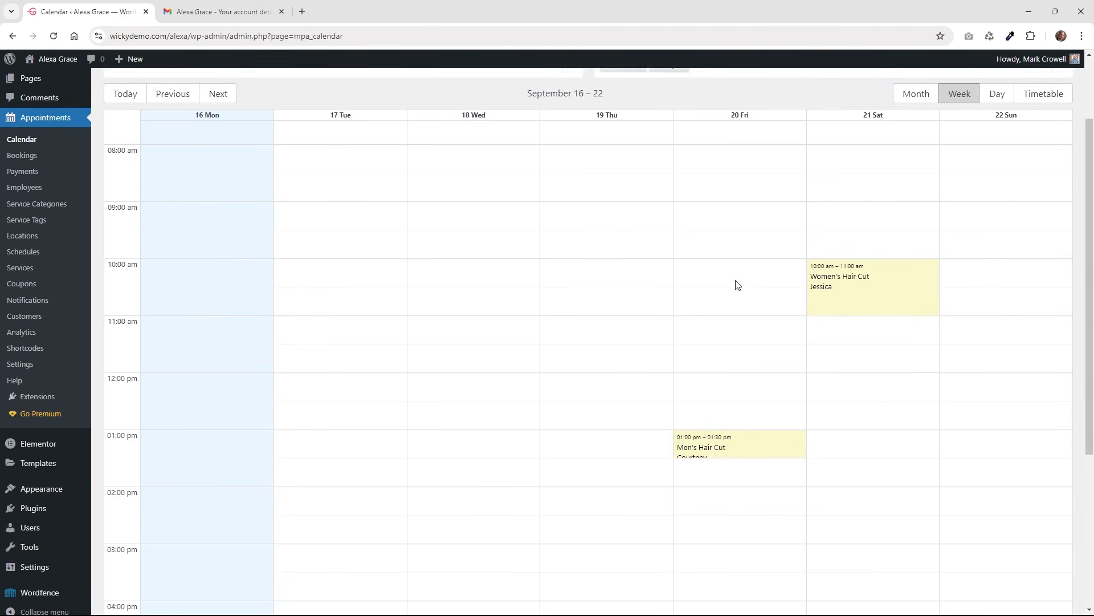
scroll(735, 285, up, 2)
Cycle the calendar through Month, Week, Day and Timetable views, ending on Month.
click(908, 196)
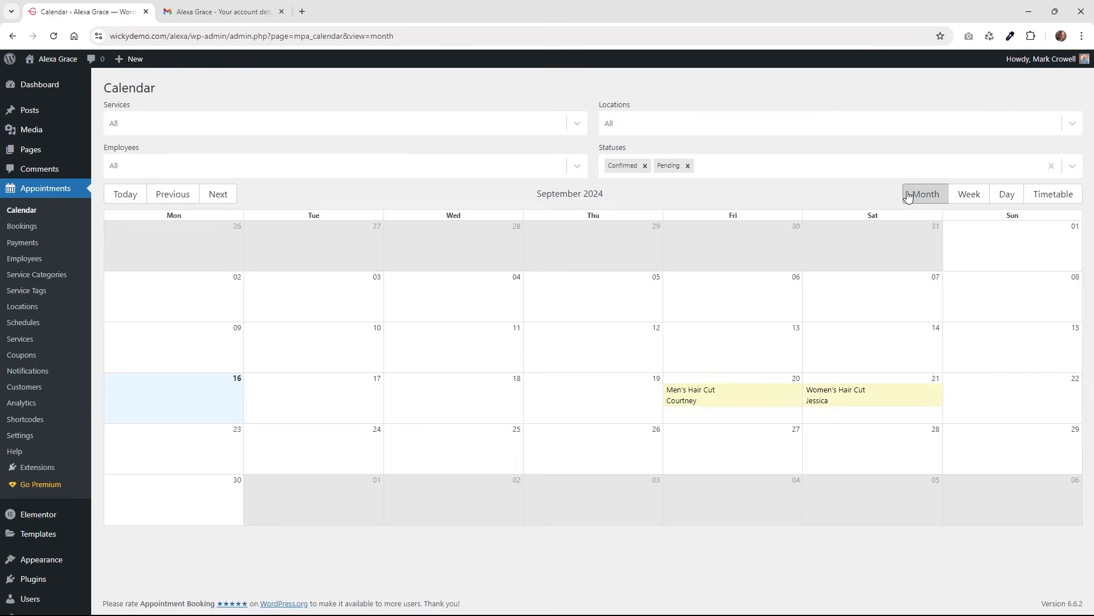
click(979, 192)
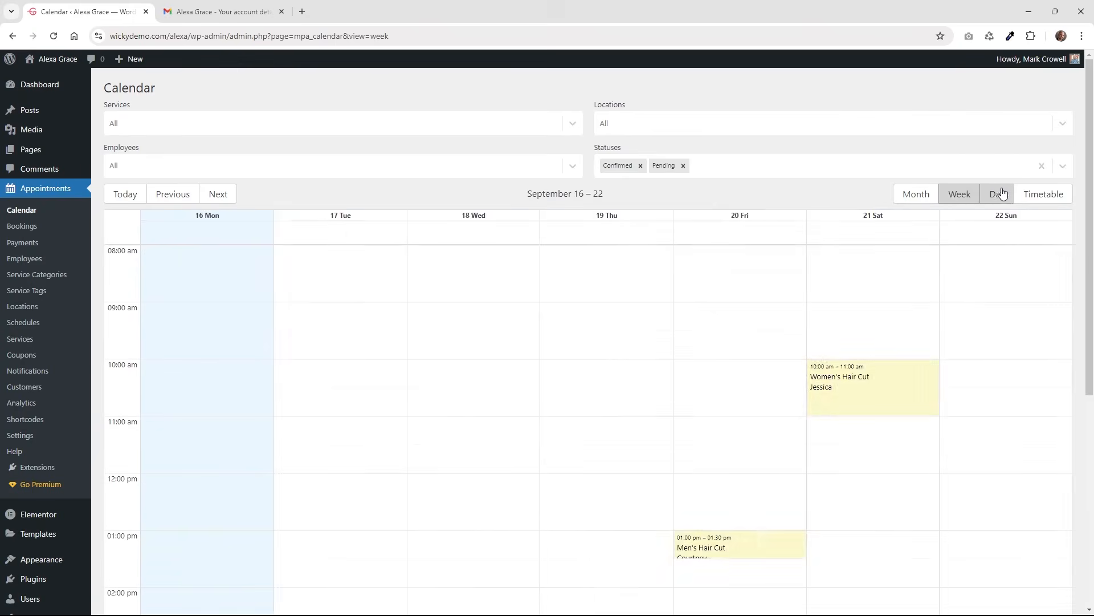
click(998, 194)
click(1049, 195)
click(1002, 198)
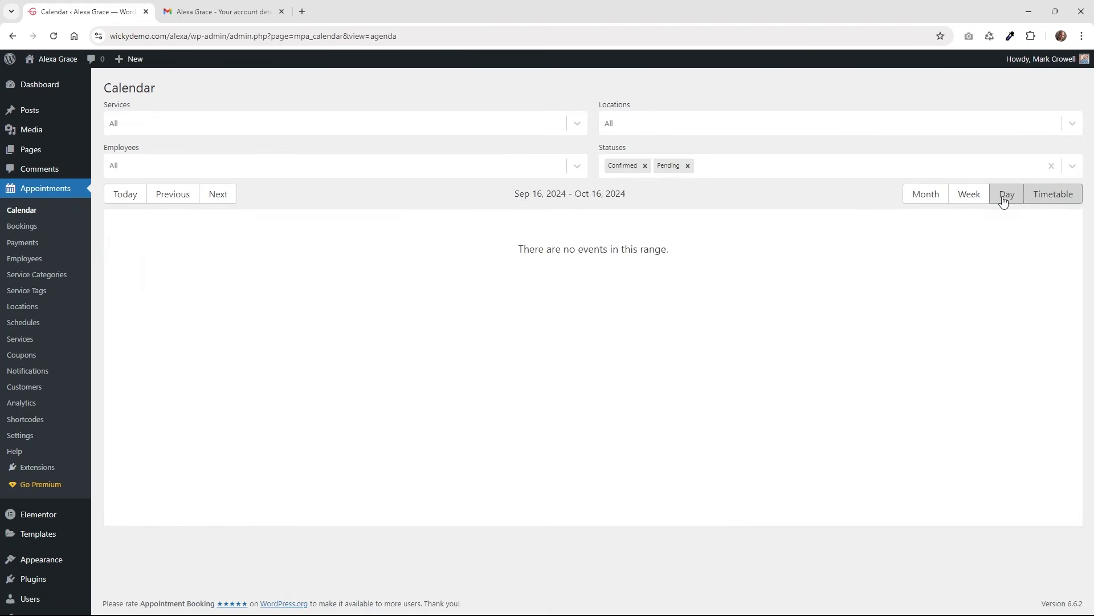
click(968, 198)
click(909, 197)
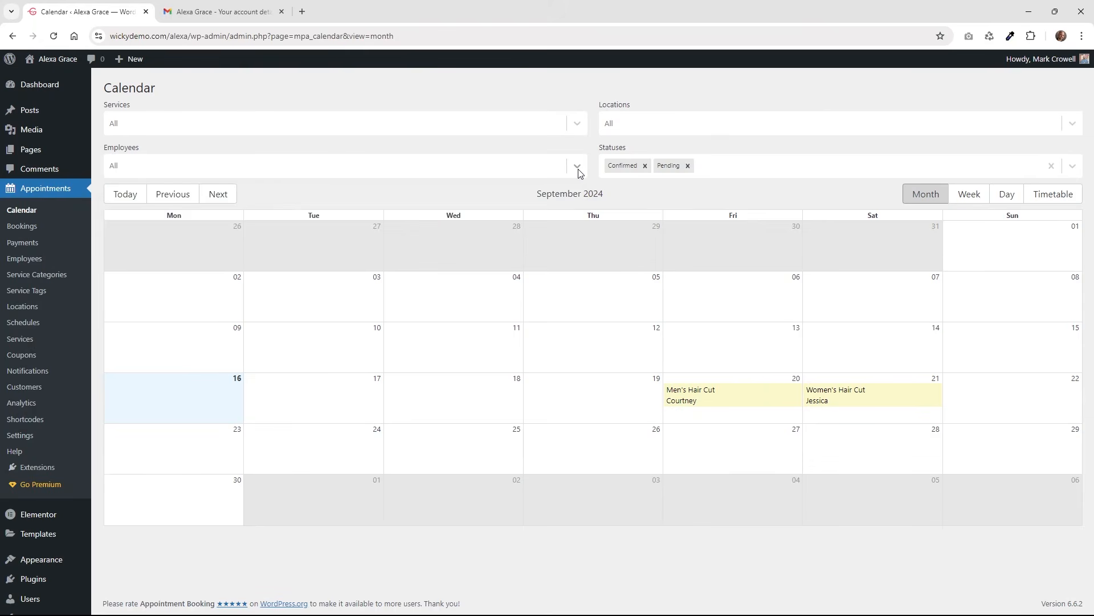
Check the employee and service filters, then open the September 20 Men's Hair Cut booking.
click(577, 167)
click(232, 124)
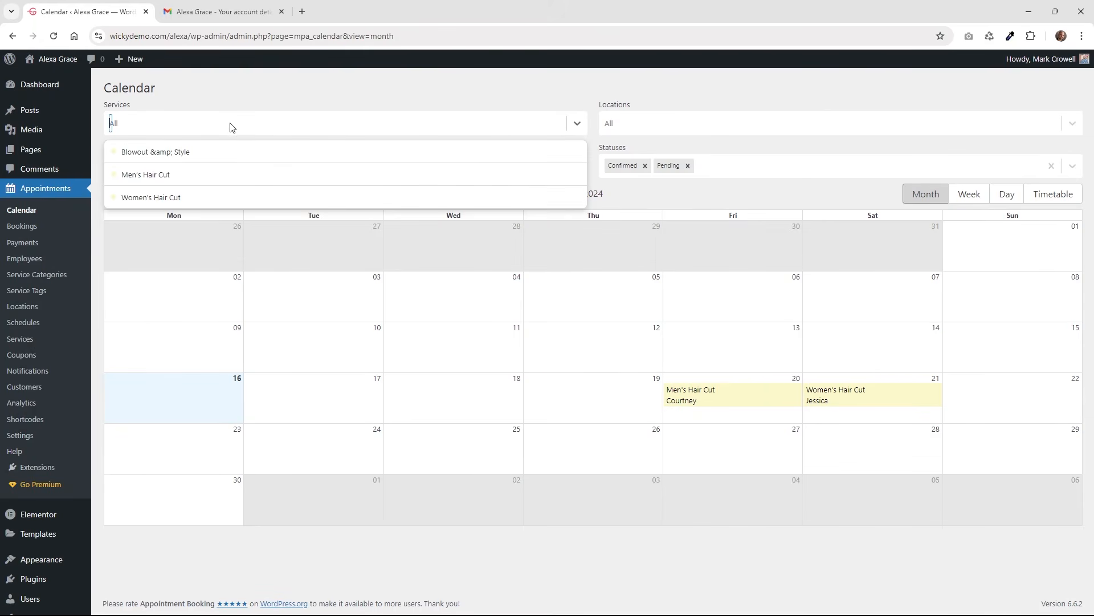
click(230, 99)
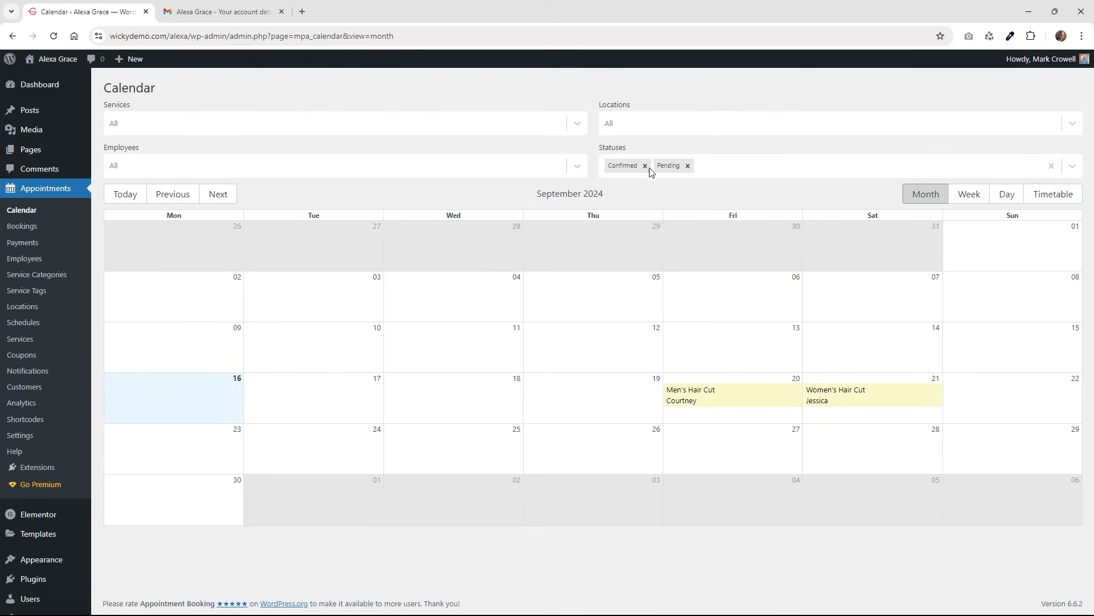
click(705, 399)
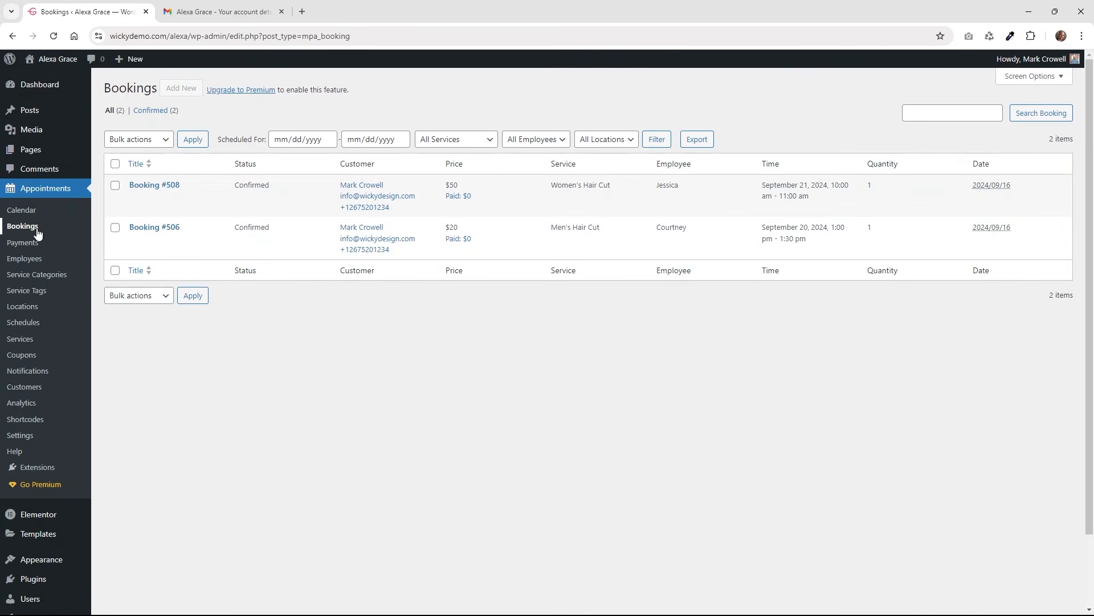
click(154, 228)
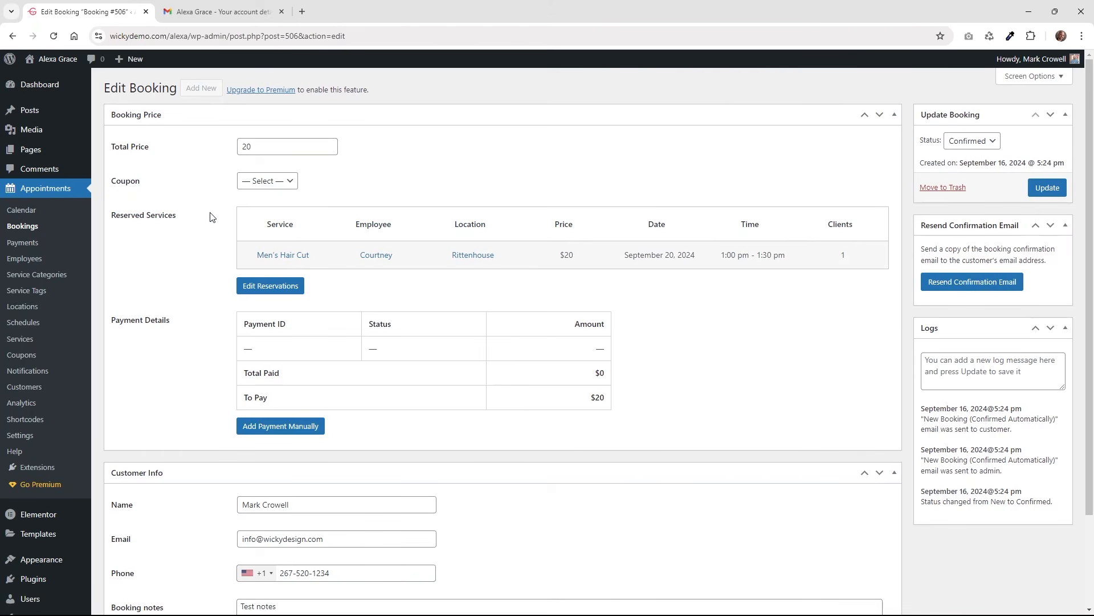
Leave the coupon empty, make the reserved service row editable, and keep status Confirmed.
click(272, 182)
click(190, 263)
click(285, 290)
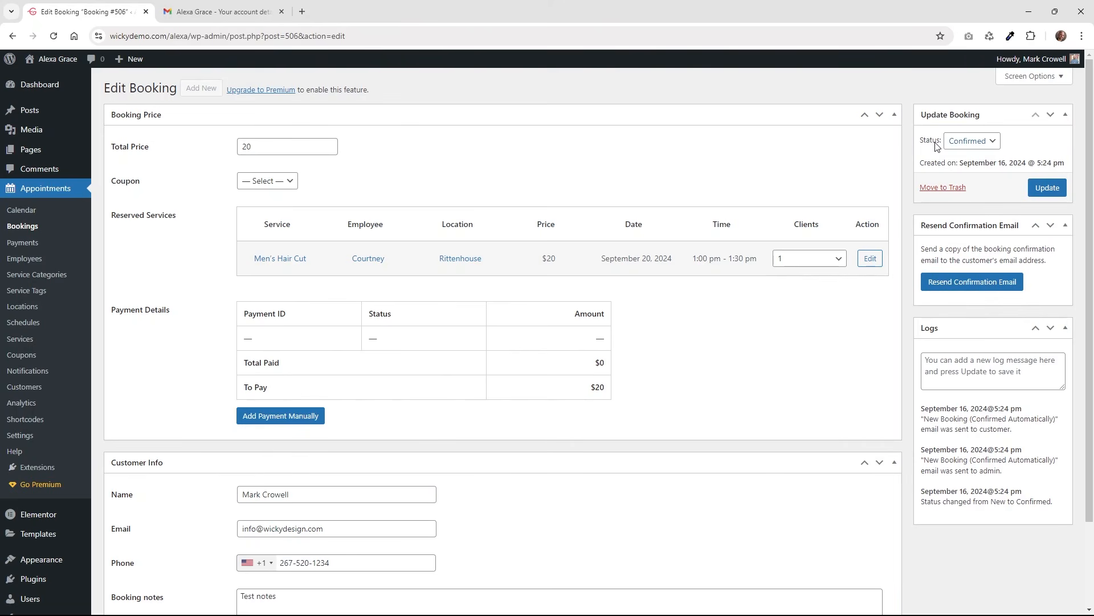
click(969, 144)
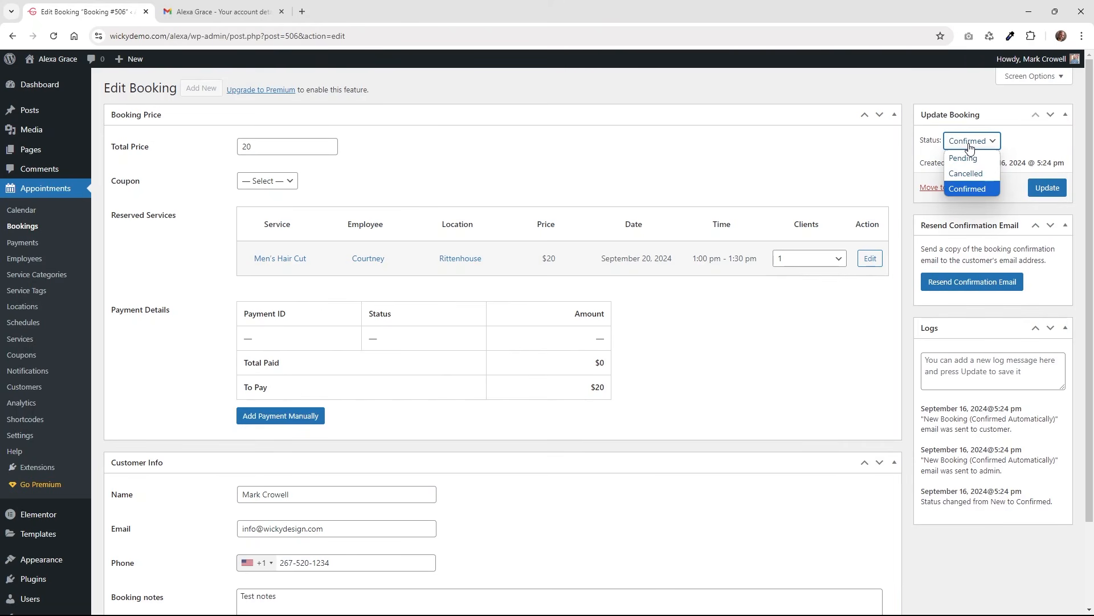
click(768, 353)
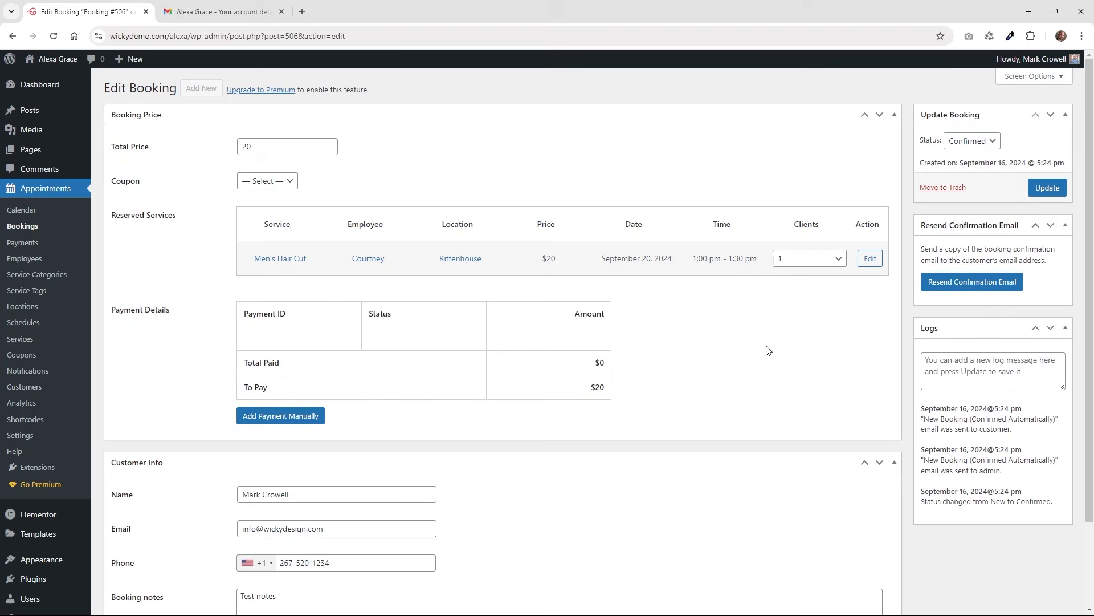
scroll(320, 408, down, 2)
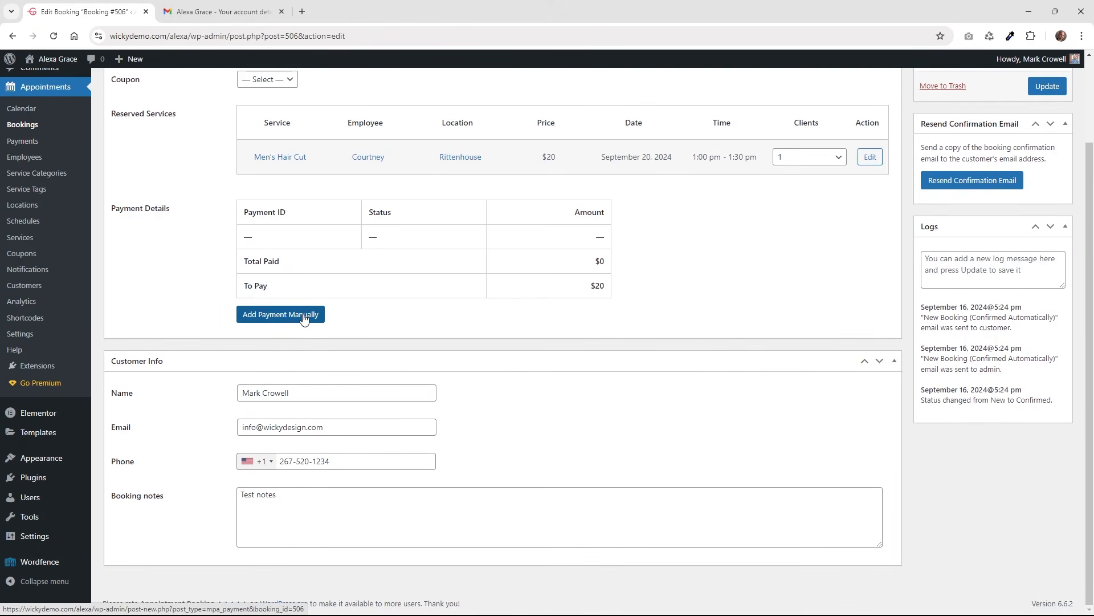
Create a $20 manual payment with Cash method, Live gateway mode and default currency.
click(302, 315)
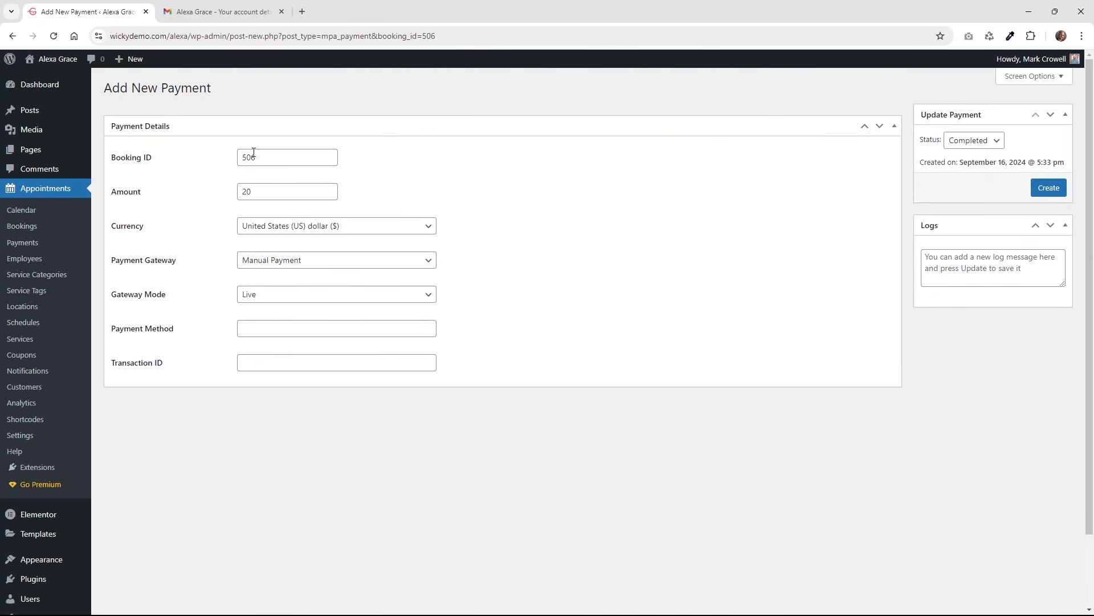
click(297, 226)
click(300, 227)
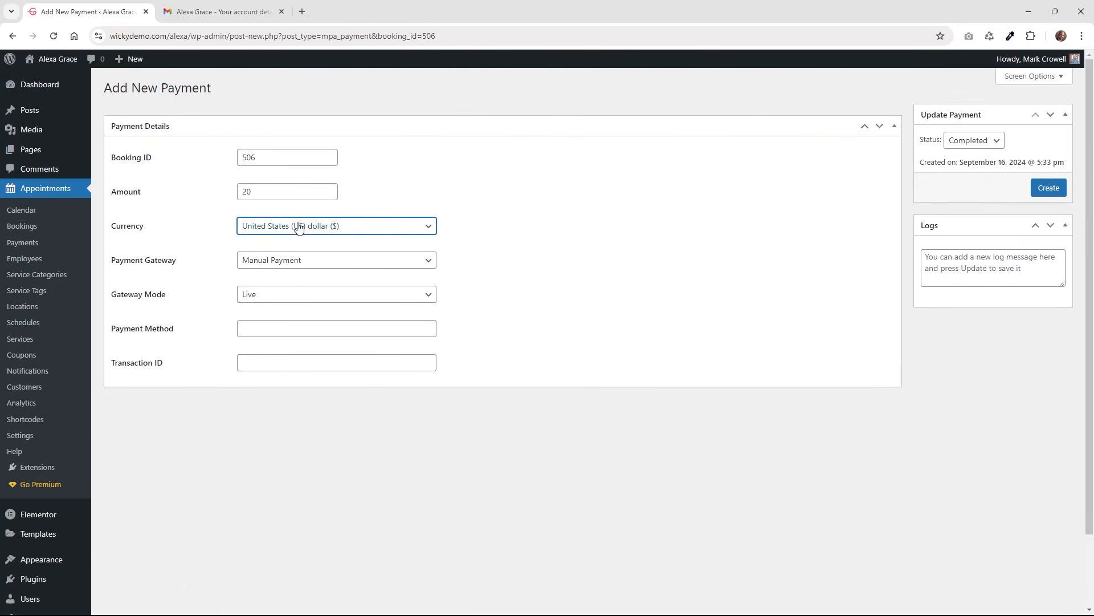
click(291, 297)
click(296, 313)
click(292, 329)
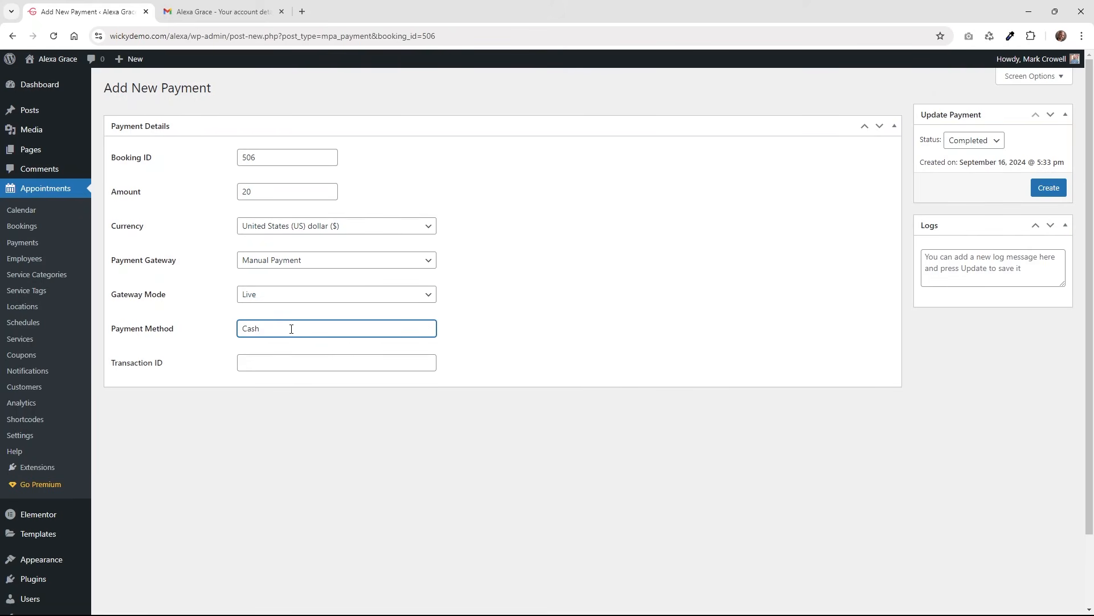
click(1049, 188)
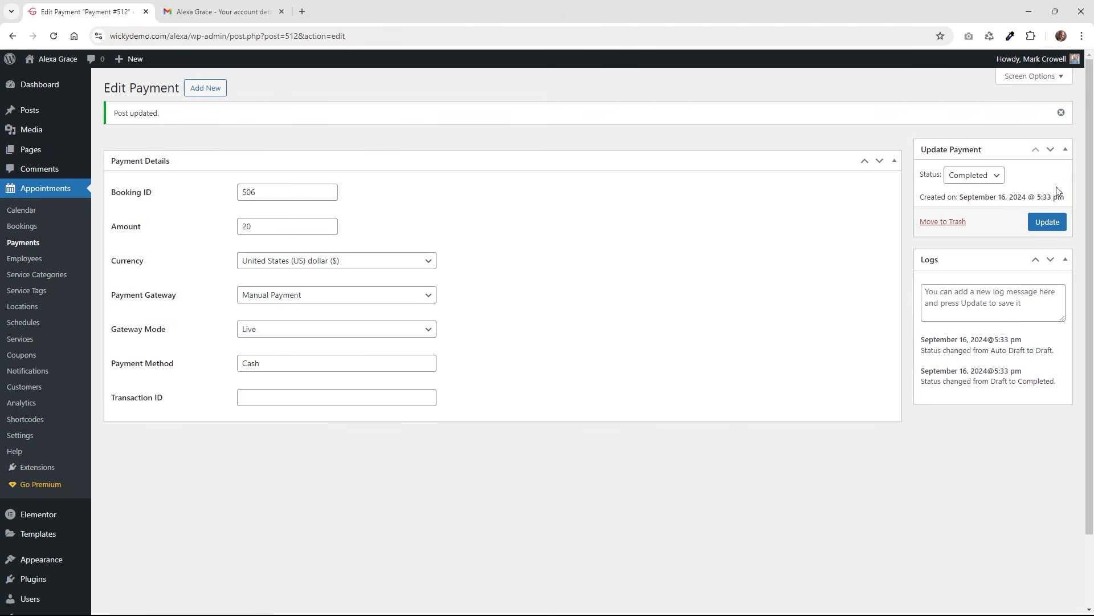
Verify the new cash payment in the Payments list, keeping its gateway as Manual Payment.
click(37, 242)
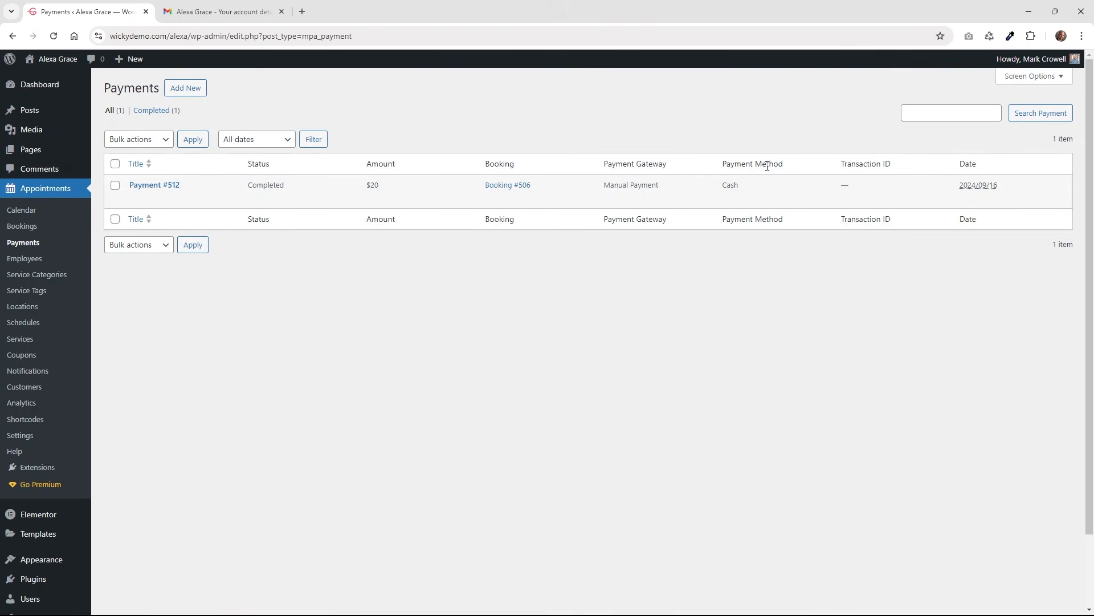
click(149, 186)
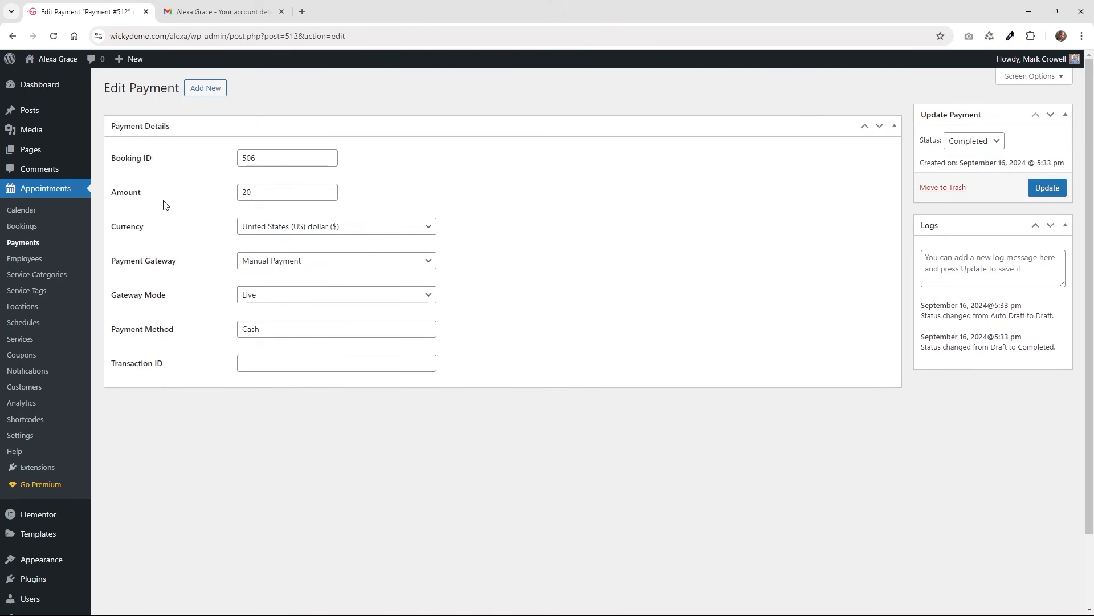
click(320, 268)
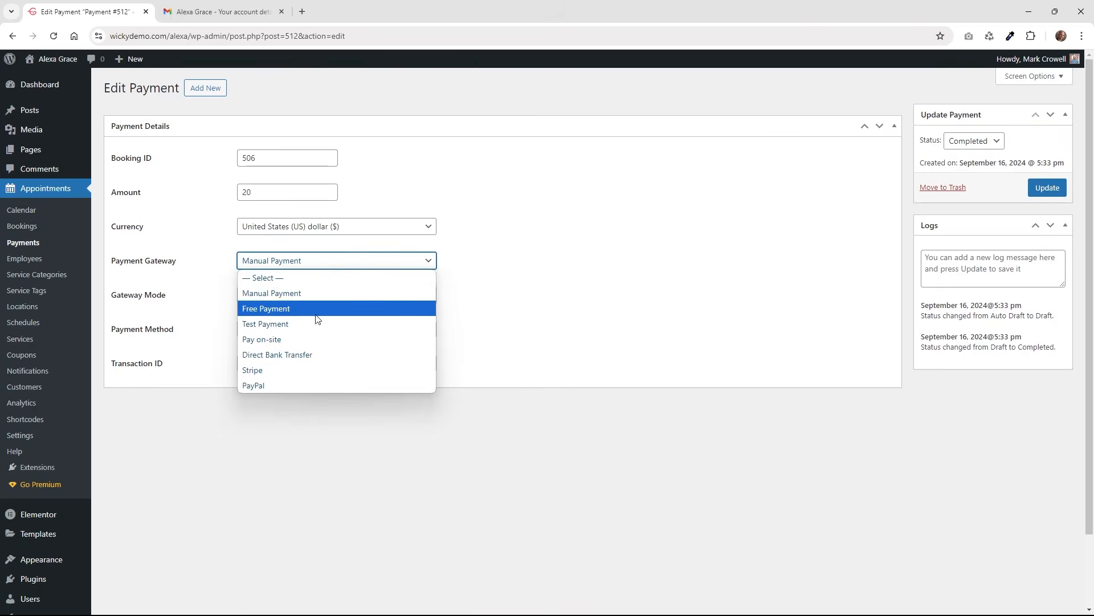
click(528, 468)
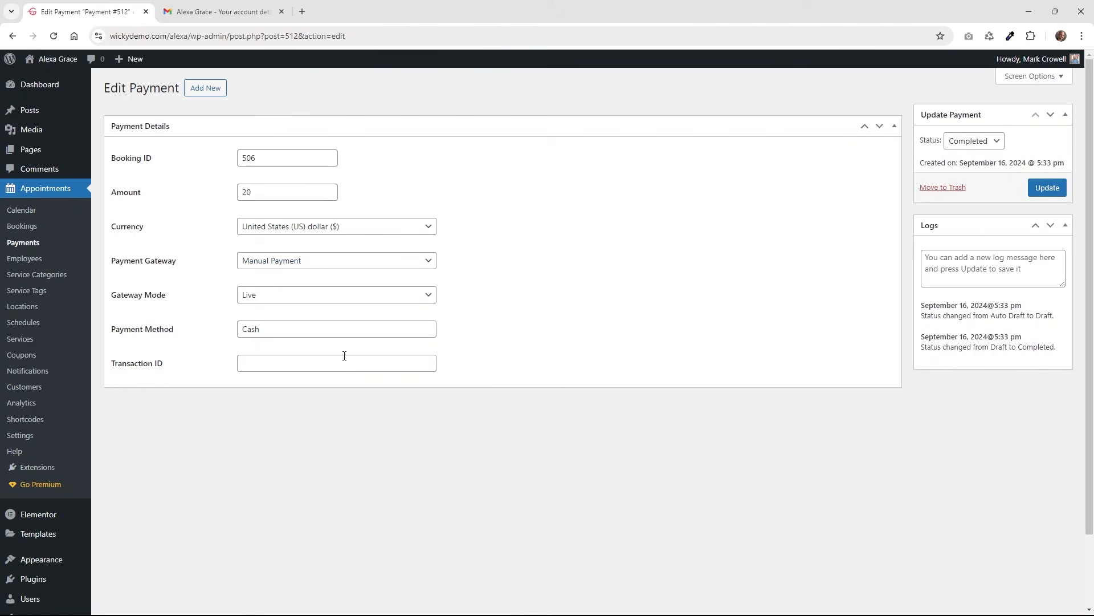
click(30, 243)
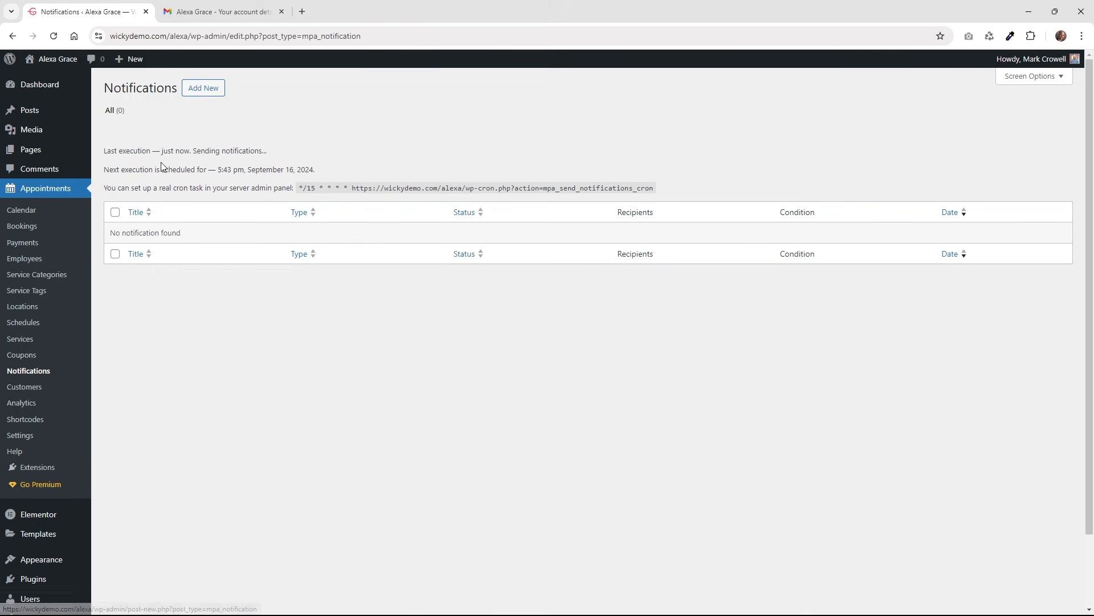
Add a new Email notification triggered 1 day after the appointment, sending time unchanged.
click(213, 95)
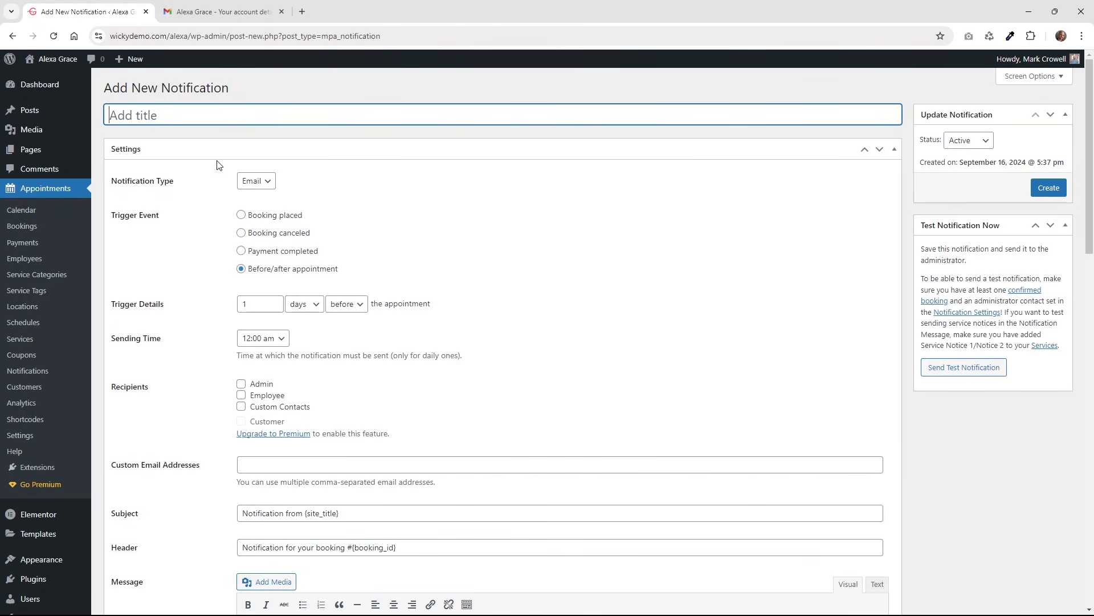
click(266, 183)
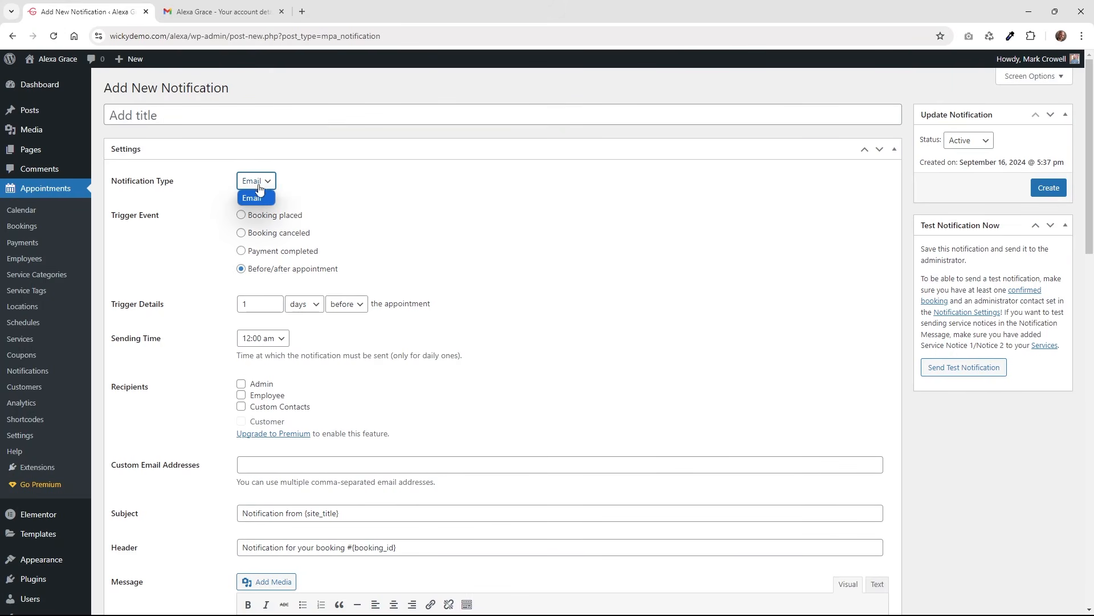
click(206, 194)
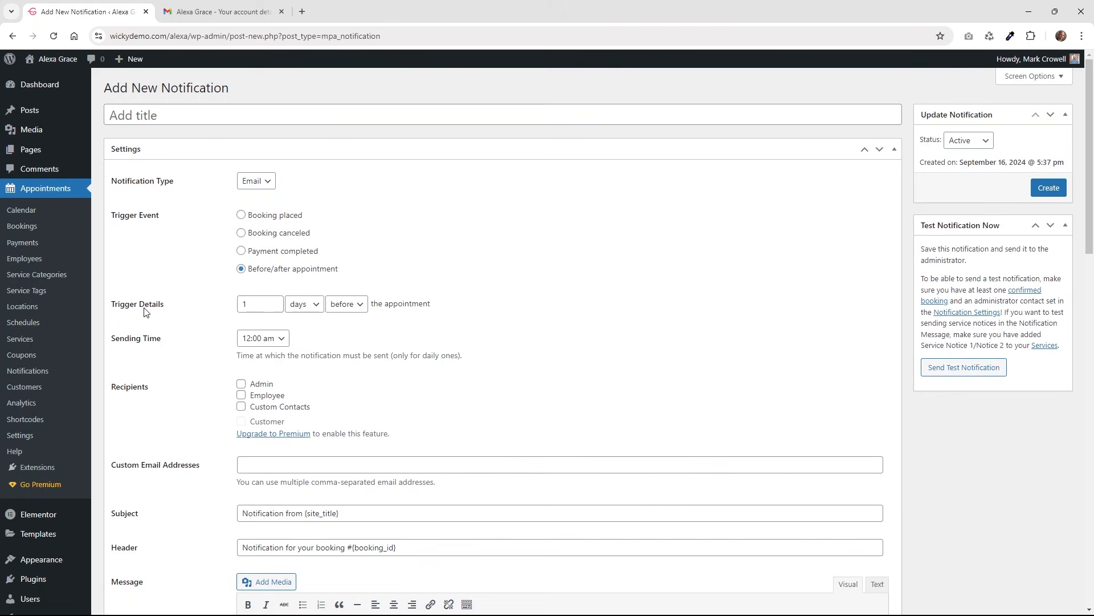
click(349, 306)
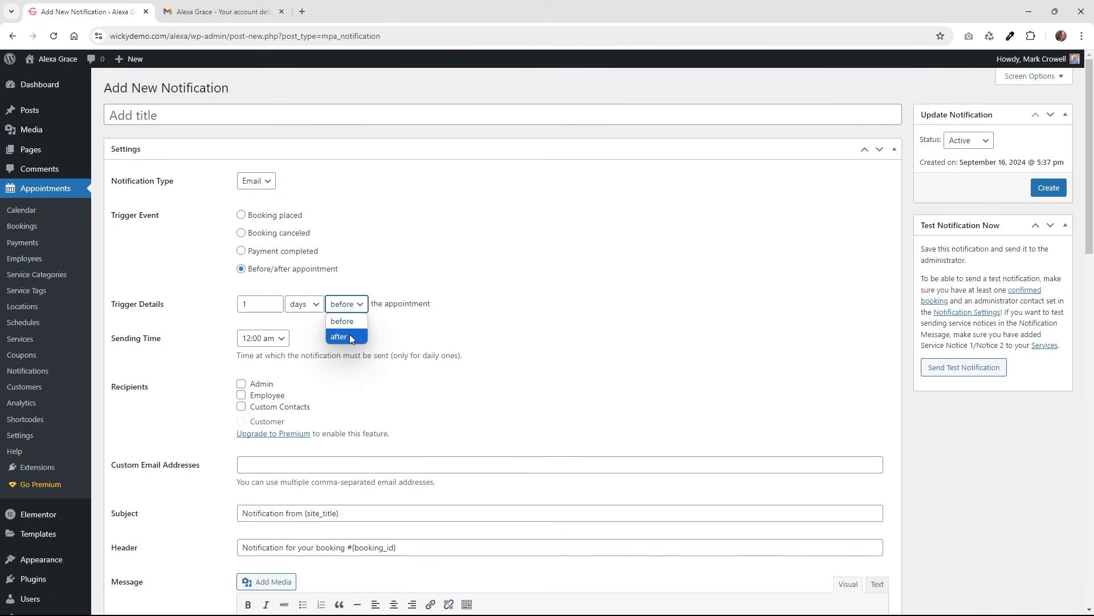
click(349, 336)
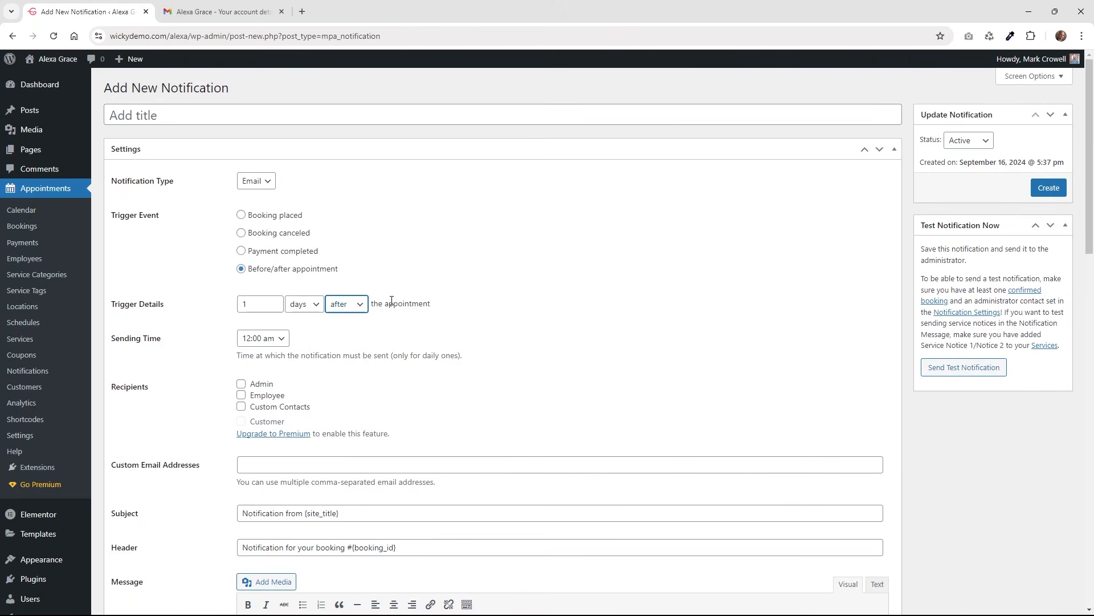
click(267, 340)
click(438, 376)
scroll(456, 359, down, 2)
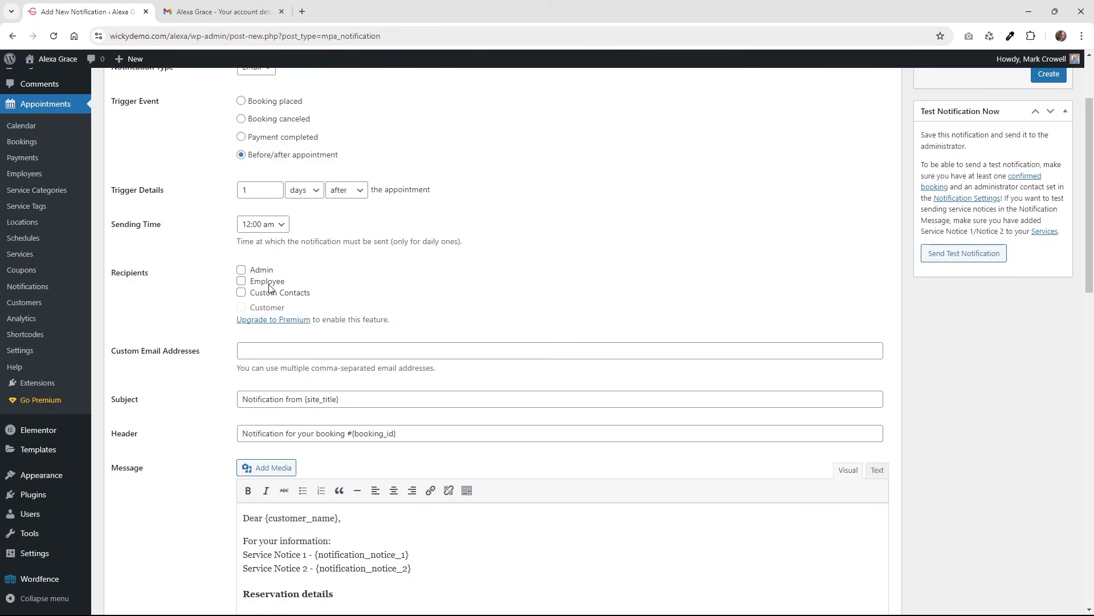
Check the new notification's default Subject and Header fields.
scroll(212, 361, down, 2)
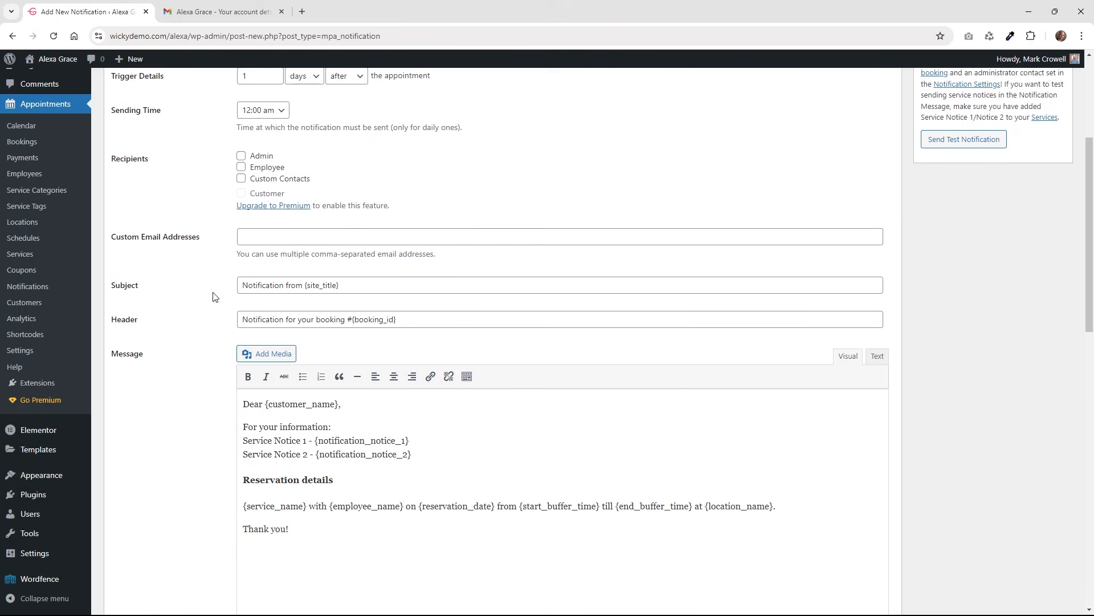
click(279, 282)
click(316, 321)
Select the {booking_left_to_pay} tag among the message tags, then review the rest of the form.
scroll(216, 337, down, 3)
scroll(216, 337, down, 4)
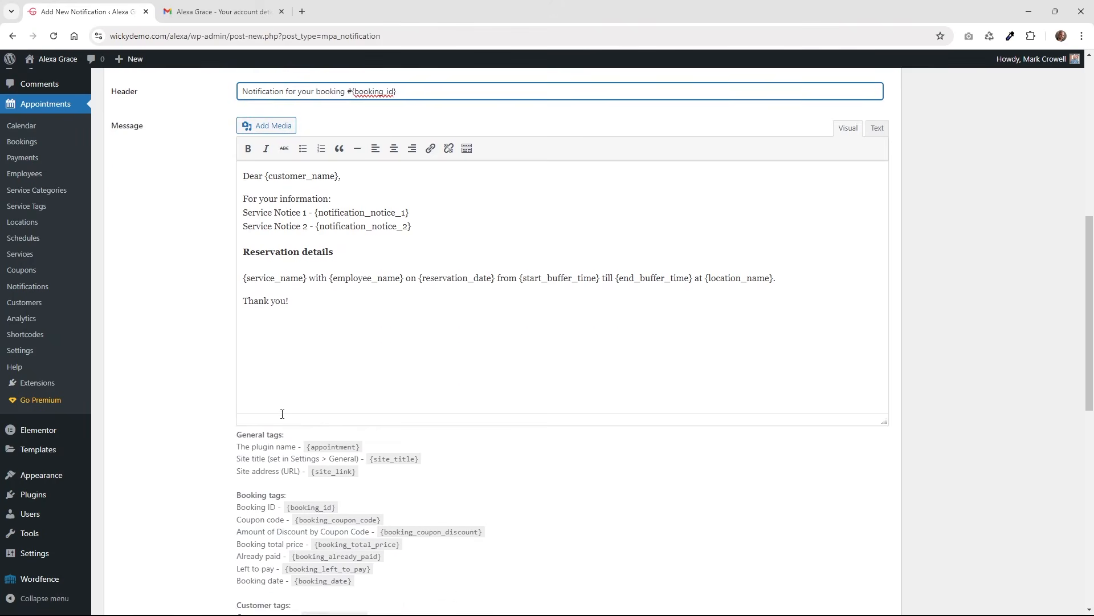
drag(381, 386, 298, 397)
click(364, 410)
drag(371, 397, 284, 397)
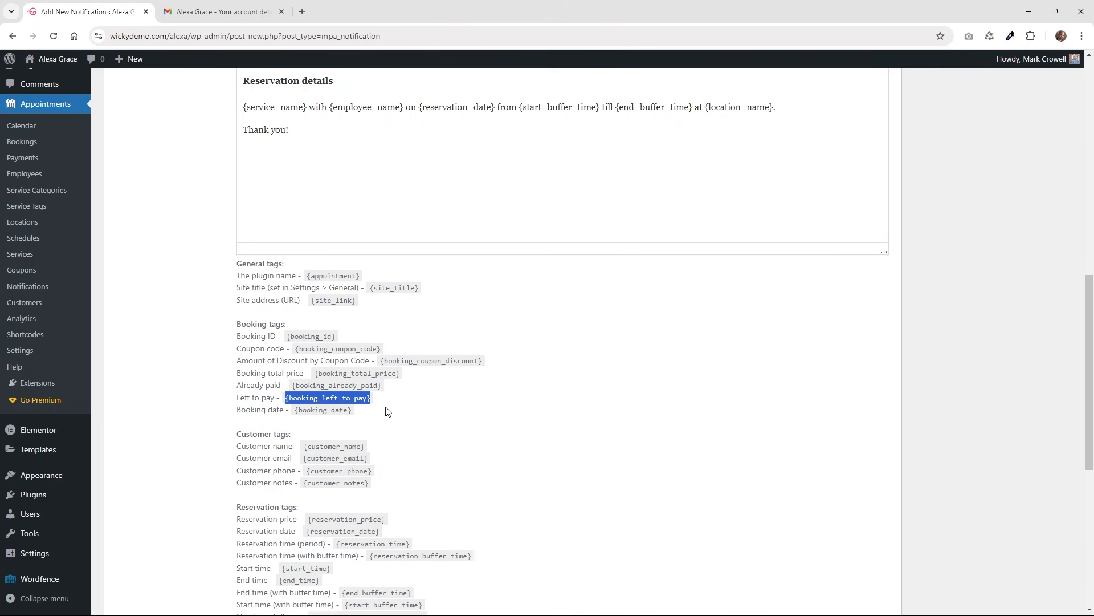
scroll(390, 412, down, 3)
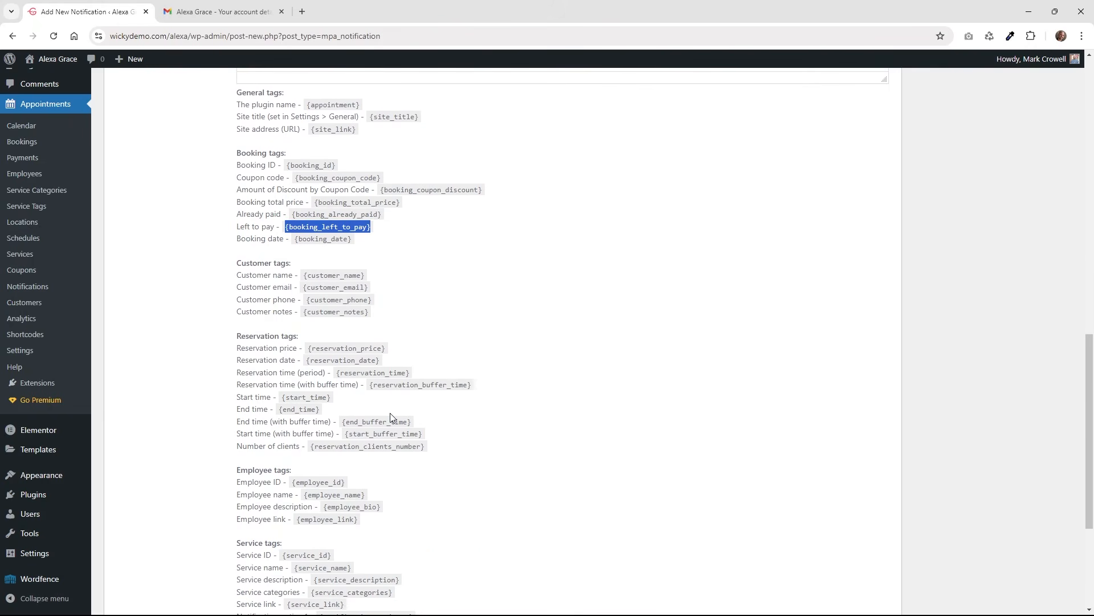
scroll(429, 397, down, 2)
scroll(431, 398, down, 2)
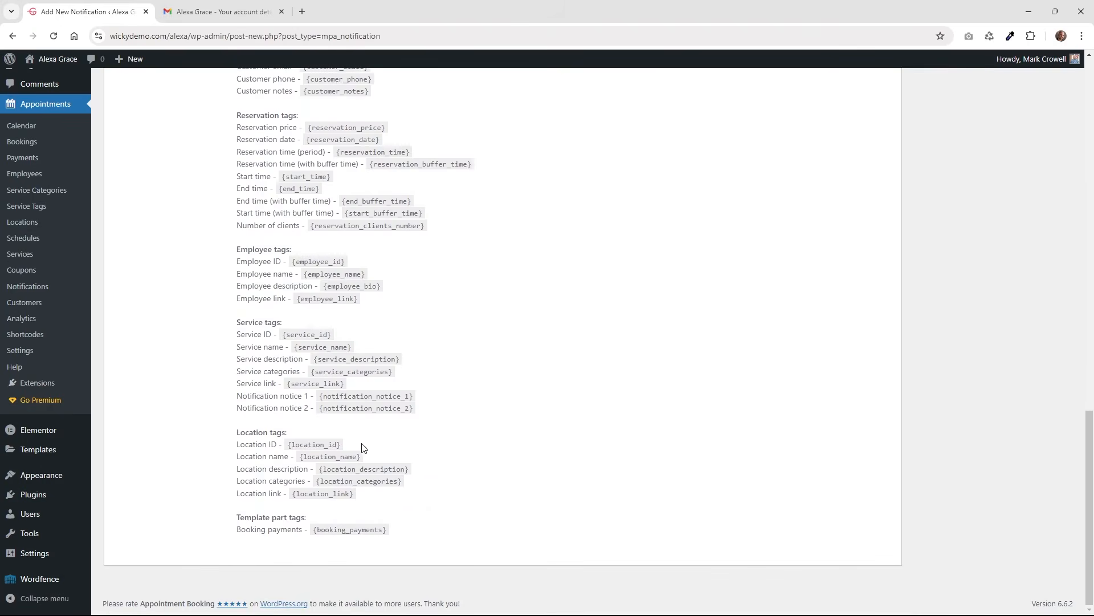